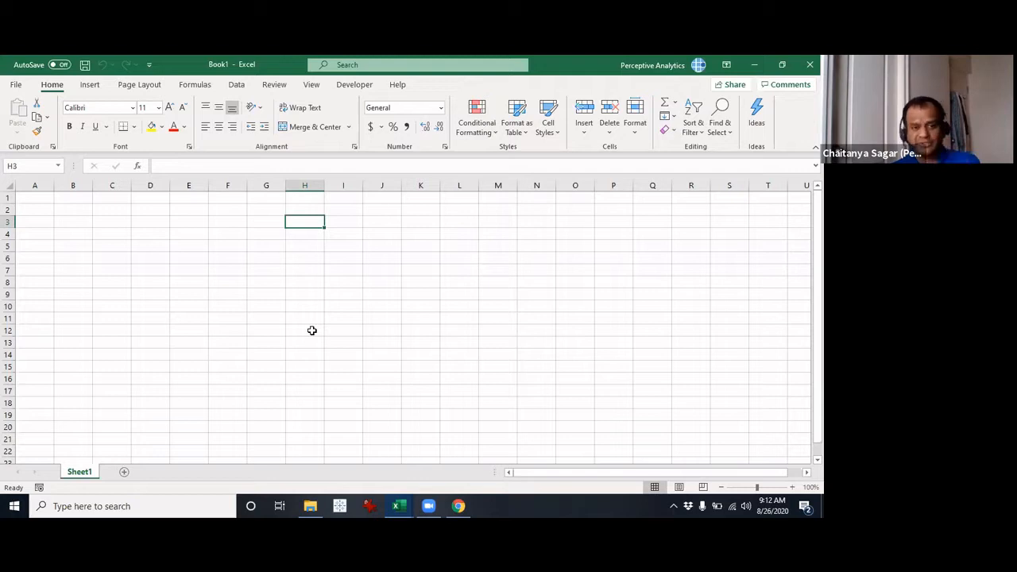
left_click(159, 224)
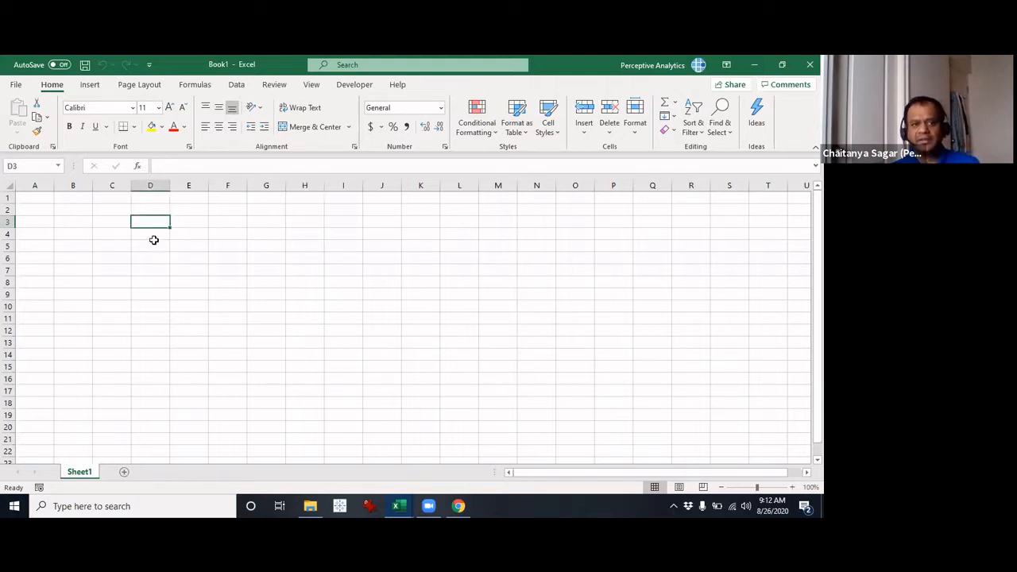
left_click(154, 236)
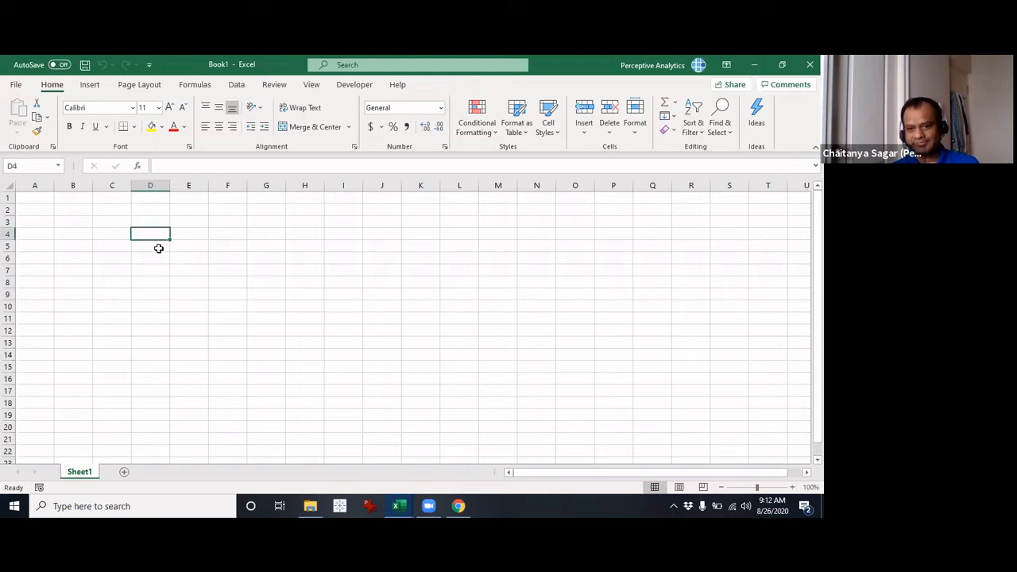
left_click(159, 248)
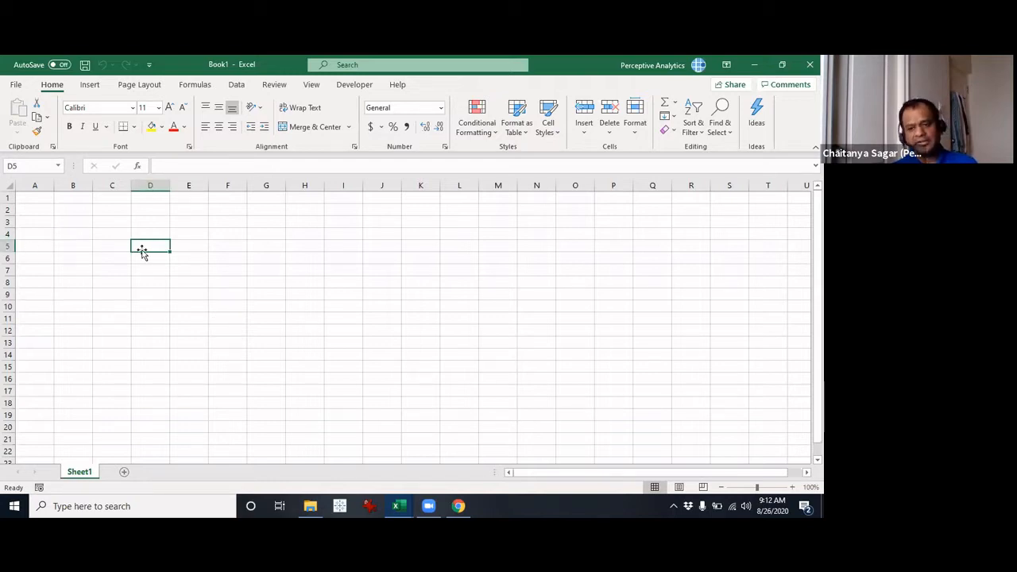
left_click(173, 246)
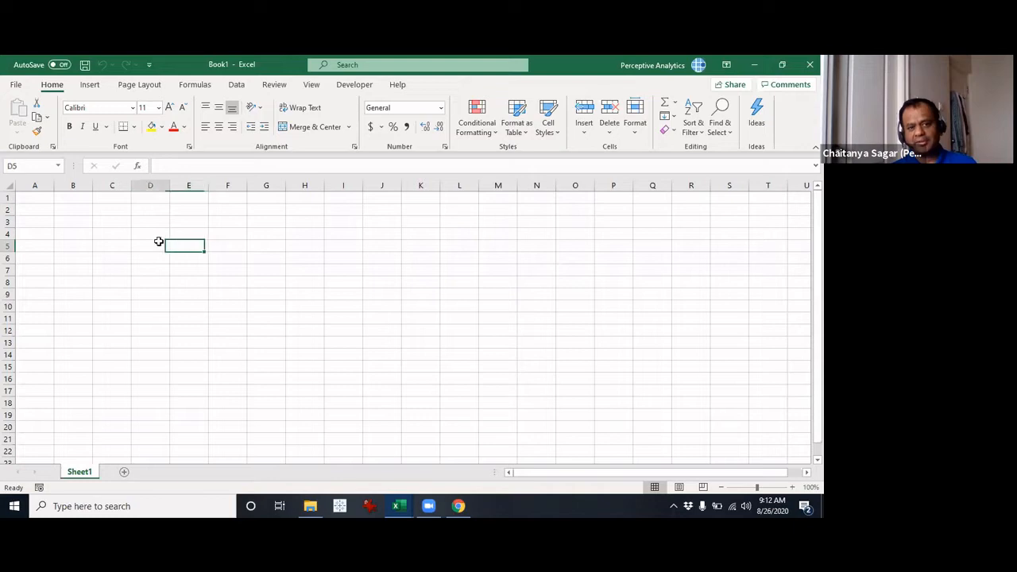
left_click(157, 244)
Step: Enter the formula =5+6 in cell D6
left_click(160, 258)
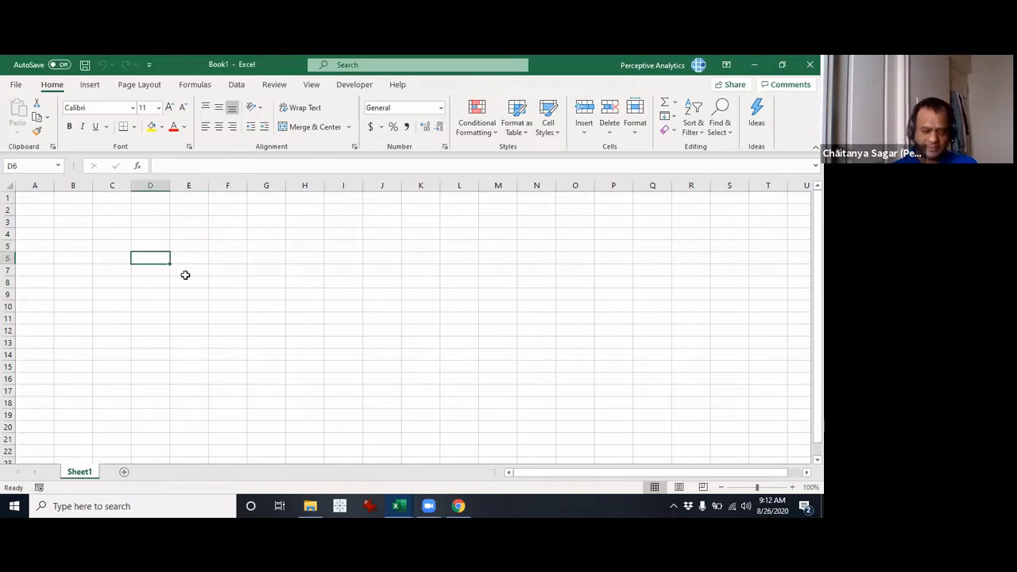
type("=")
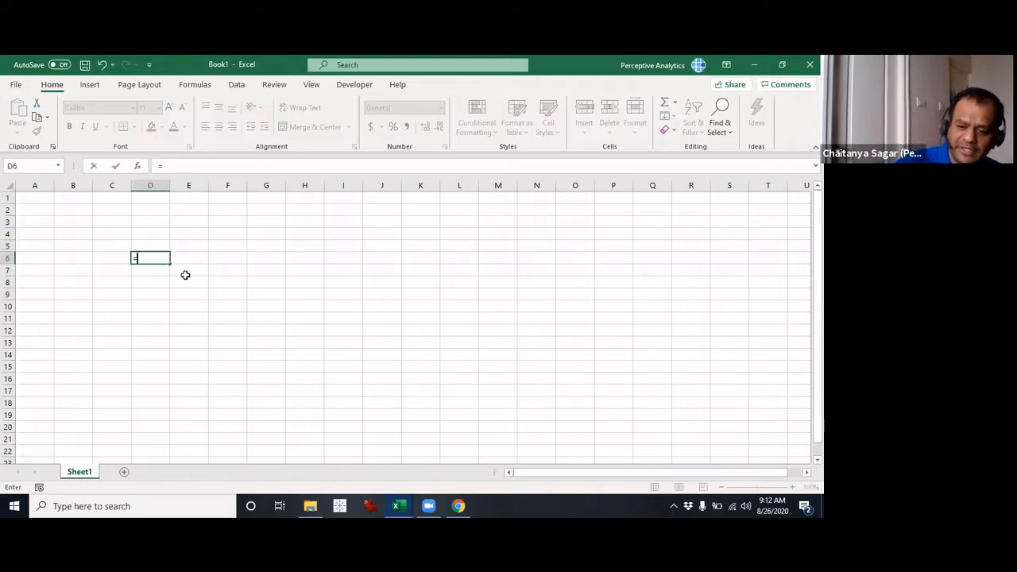
type("5+6")
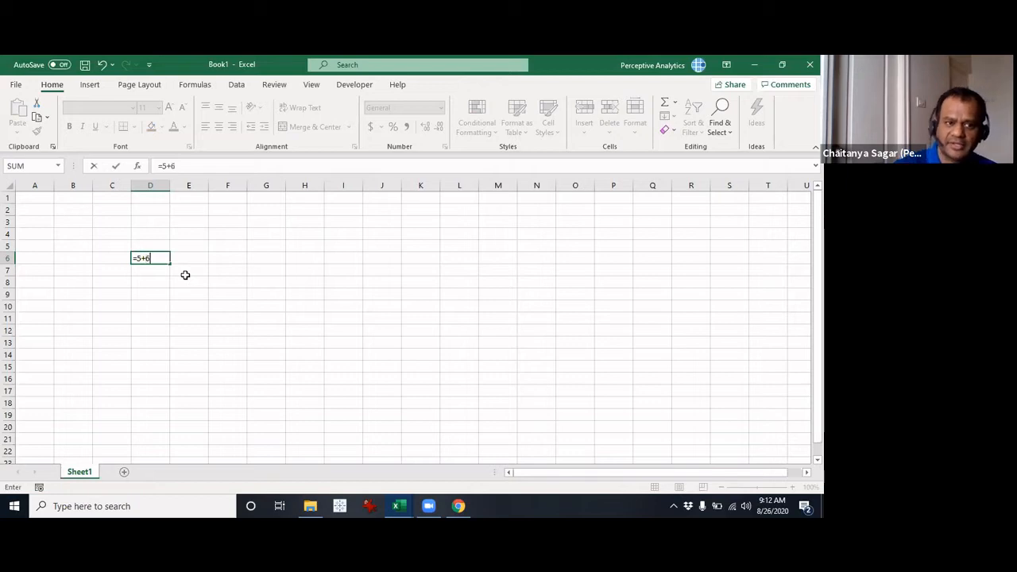
key("Return")
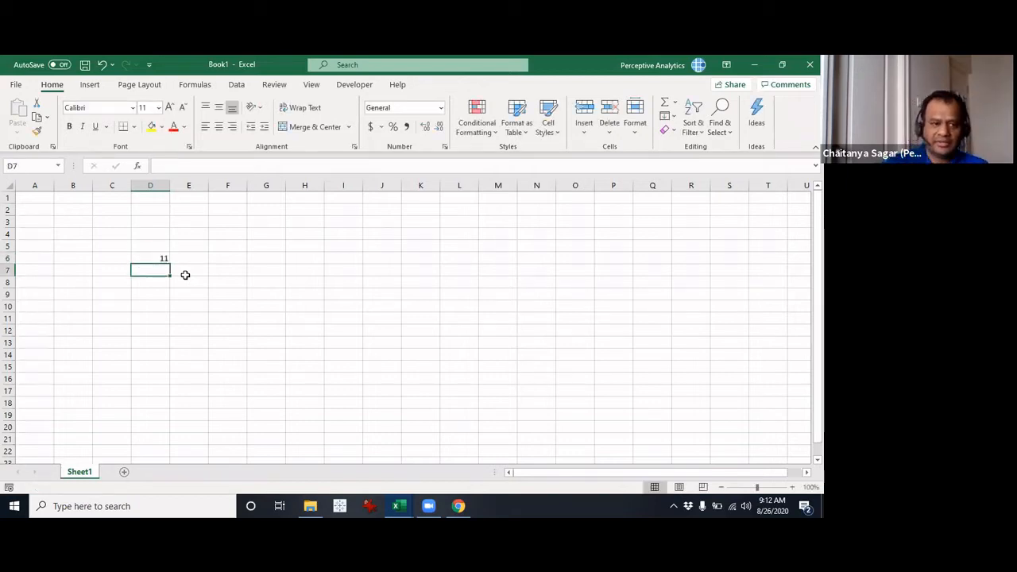
key("Up")
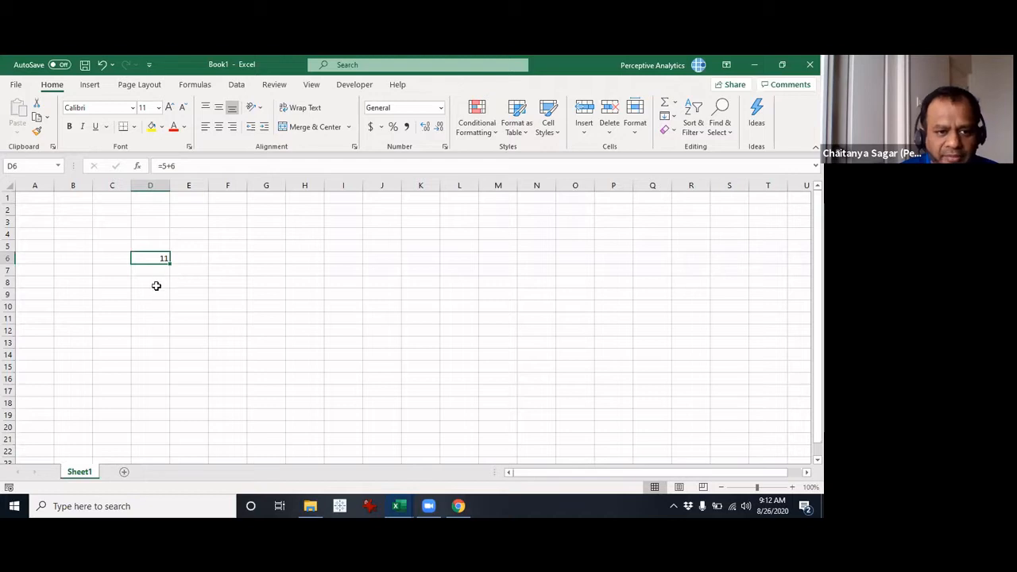
Step: Enter a formula in cell D8 that adds 3 to cell D6 (=D6+3), and check both cells' formulas
left_click(157, 284)
type("=")
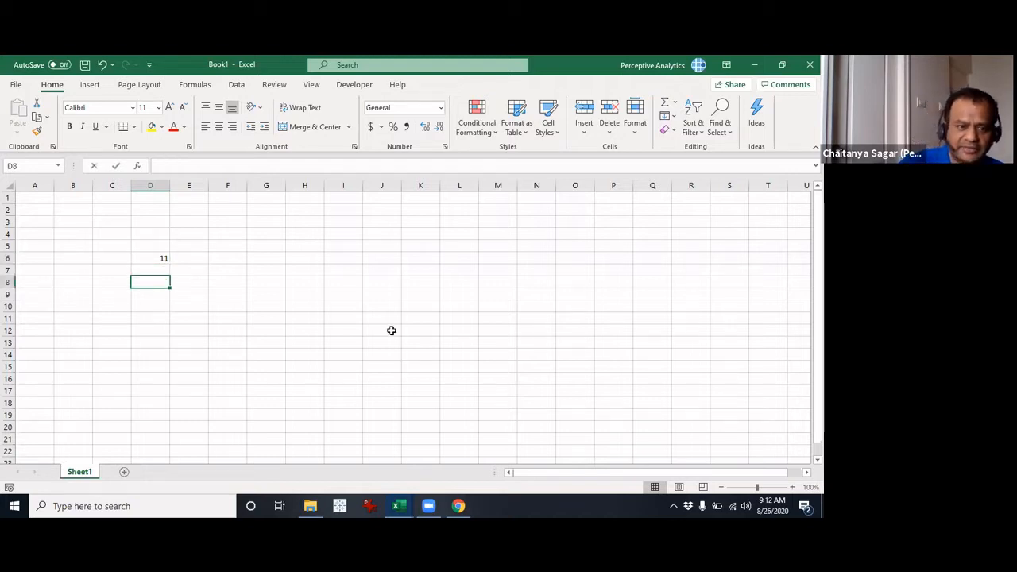
key("Up")
key("Up")
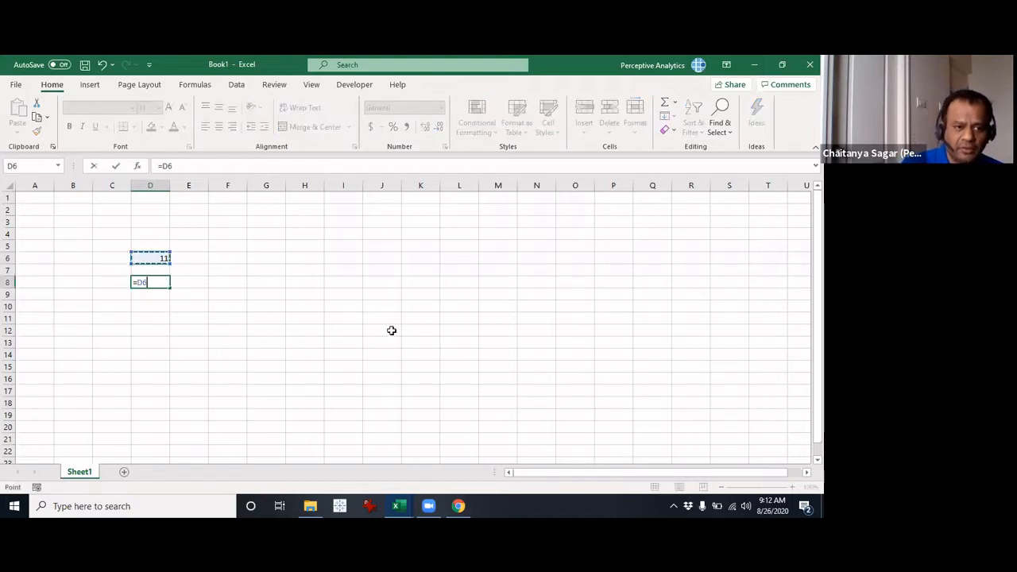
type("+3")
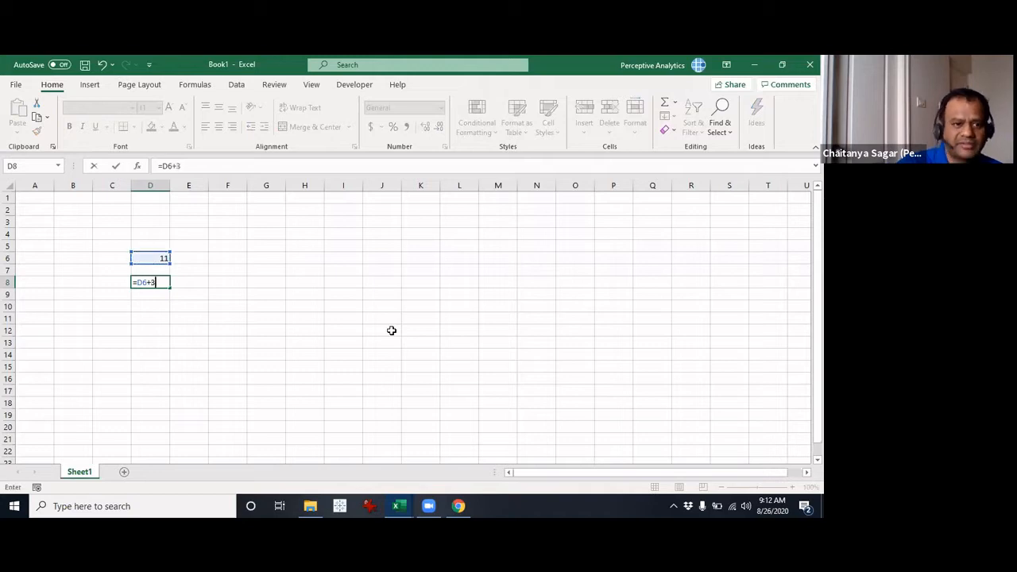
key("Return")
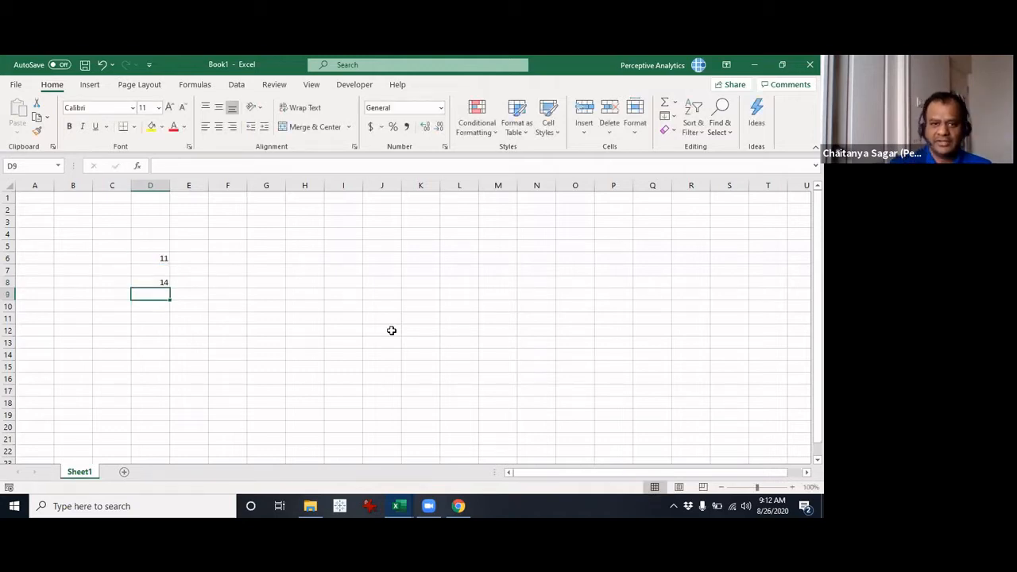
key("Up")
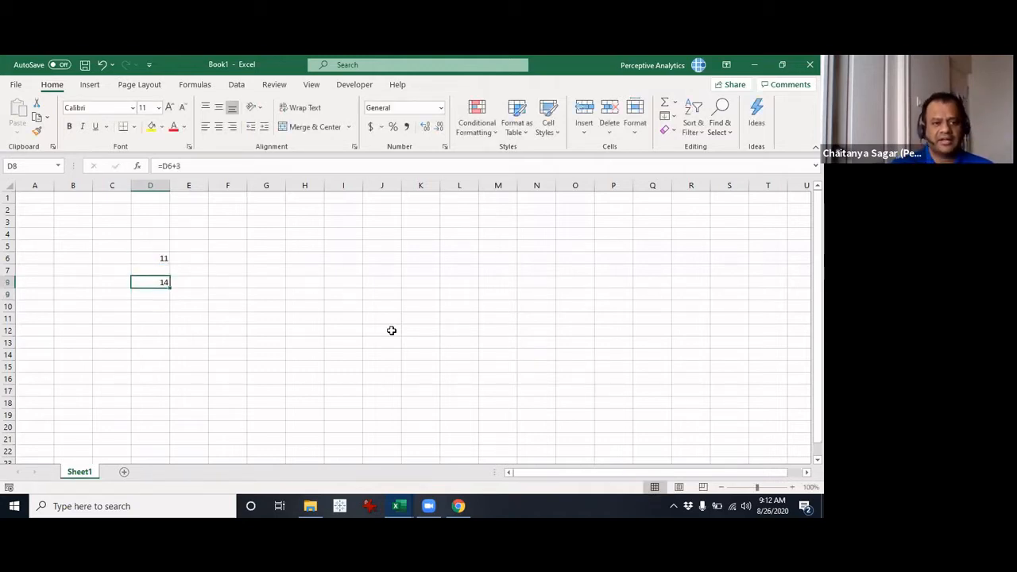
left_click(161, 259)
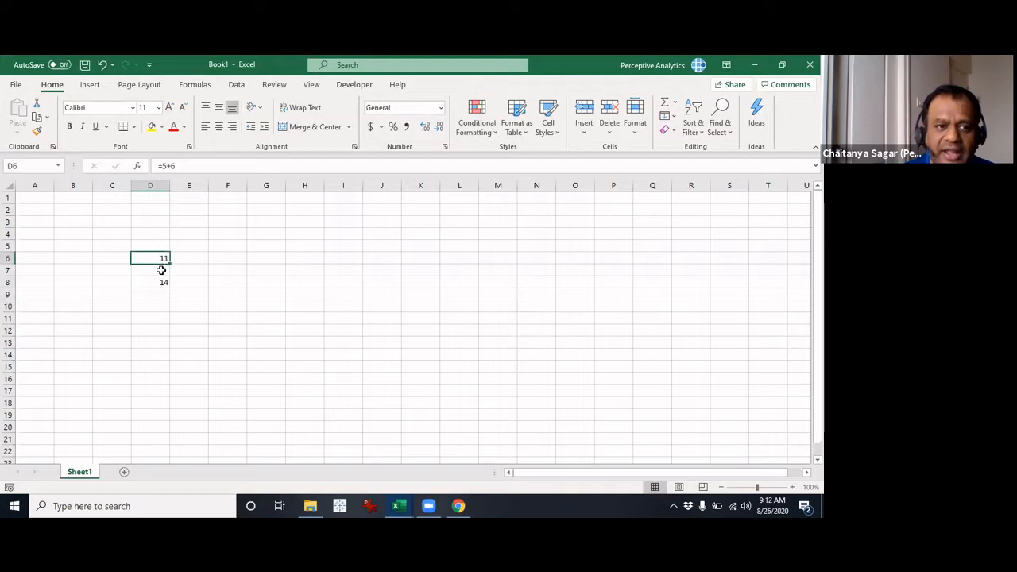
left_click(167, 281)
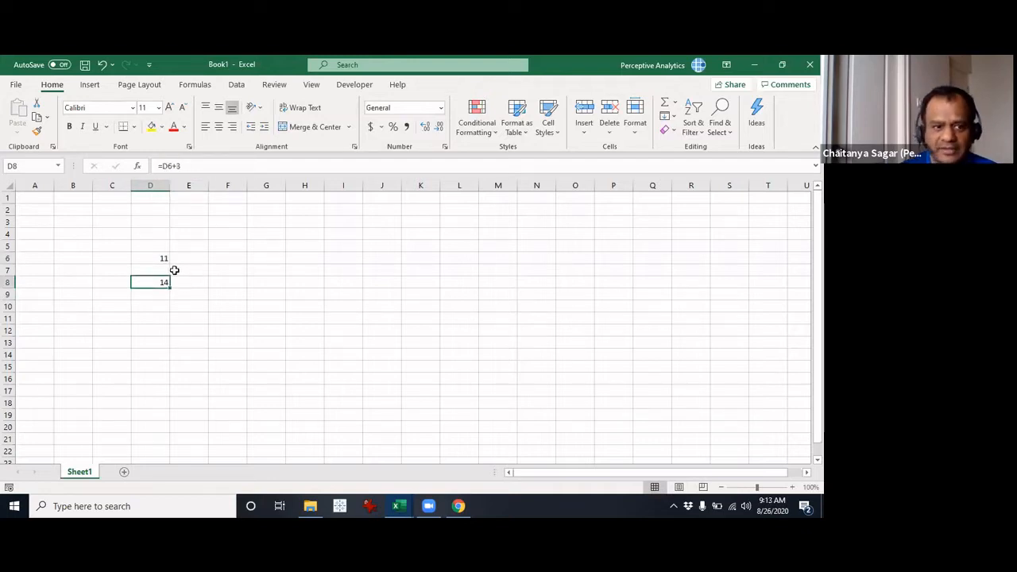
Step: Replace the content of cell D6 with the value 10 and check the dependent formula in D8
left_click(161, 259)
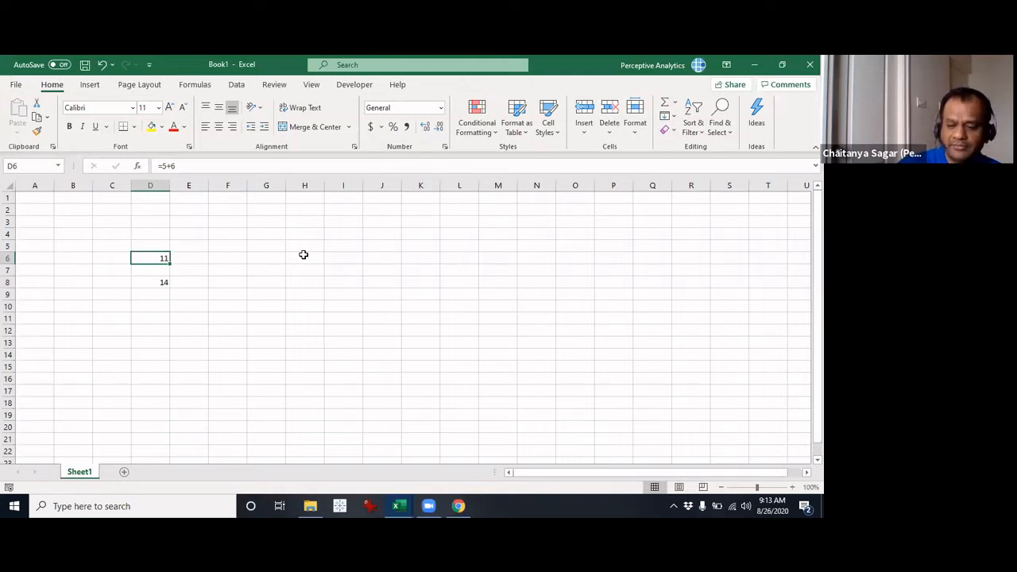
key("F2")
key("BackSpace")
key("BackSpace")
key("BackSpace")
key("BackSpace")
type("10")
key("Return")
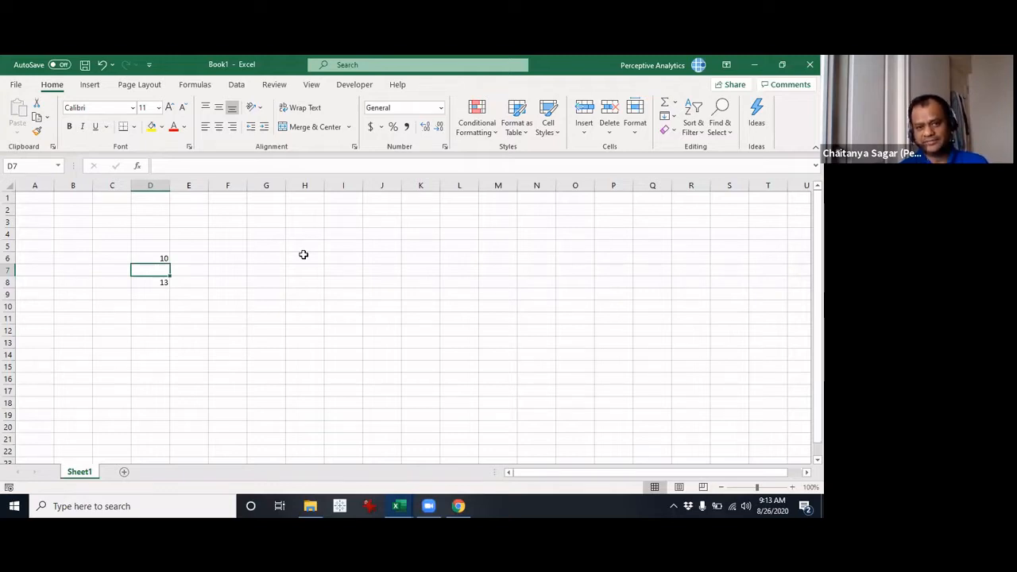
left_click(165, 284)
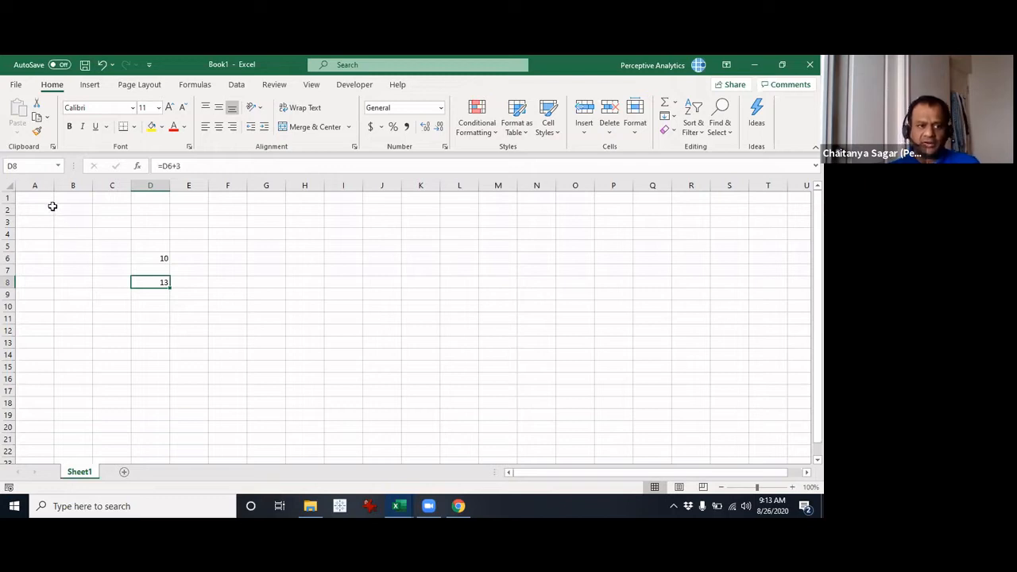
left_click_drag(41, 200, 634, 455)
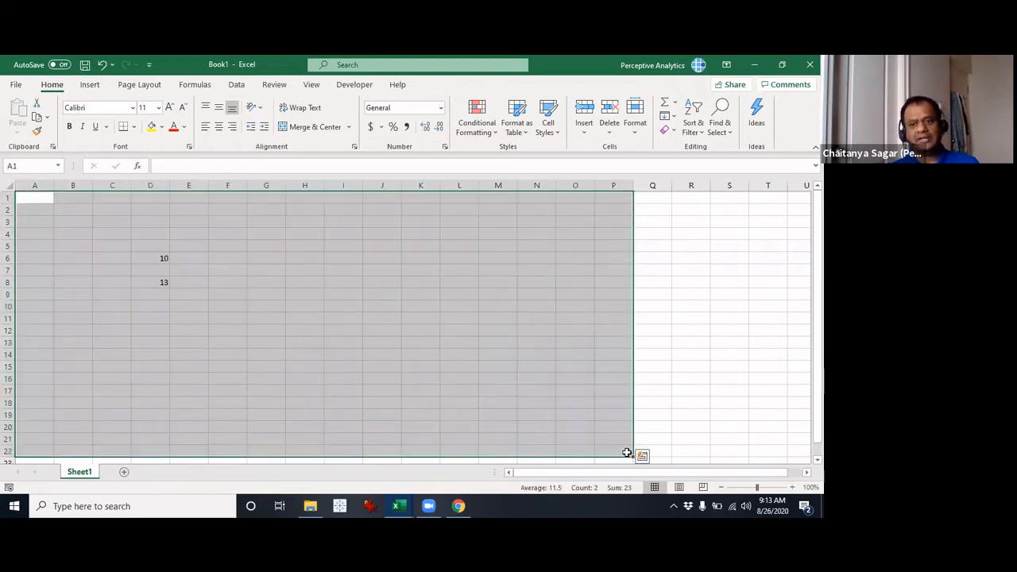
left_click(379, 331)
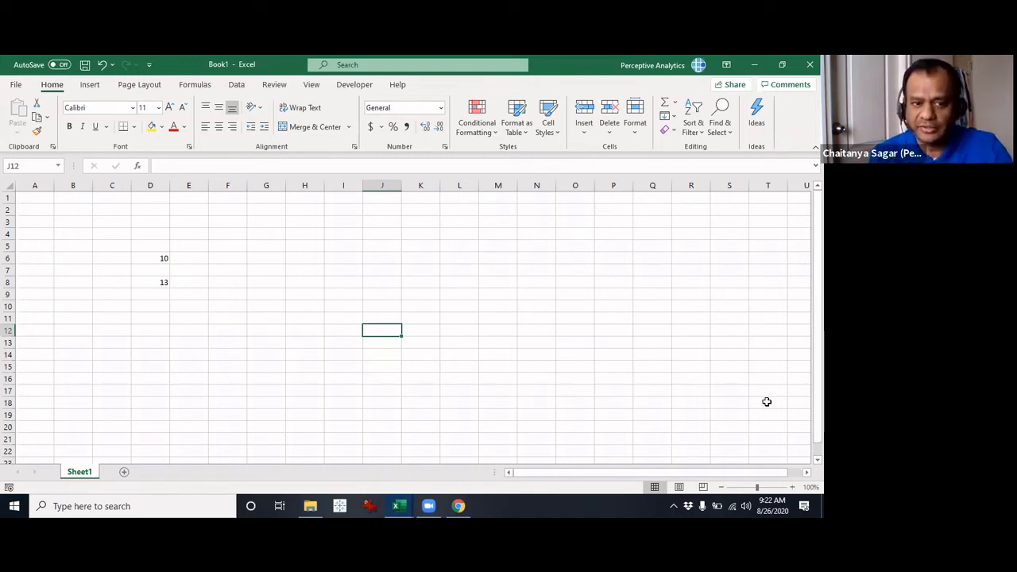
key("alt+F4")
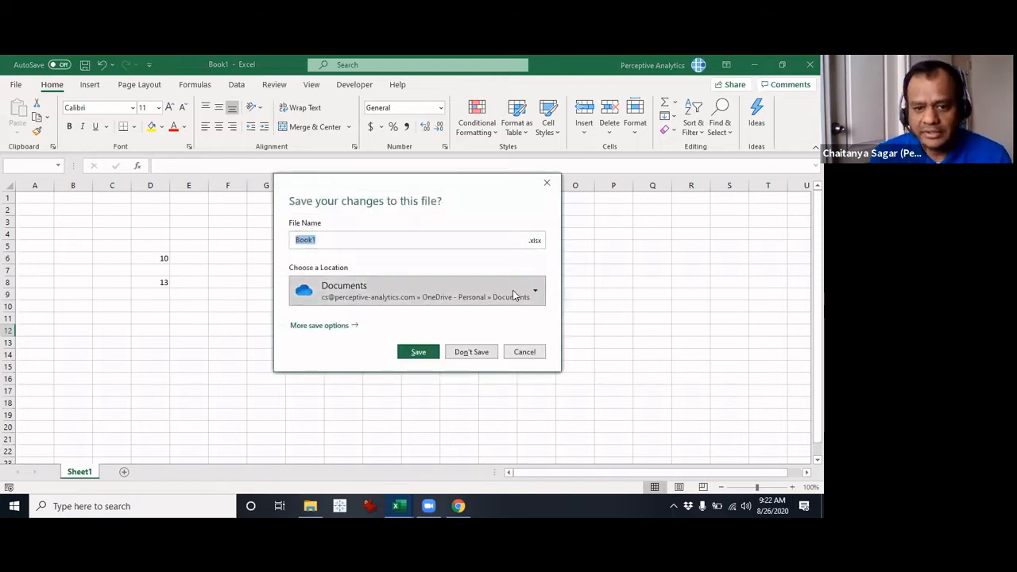
key("Escape")
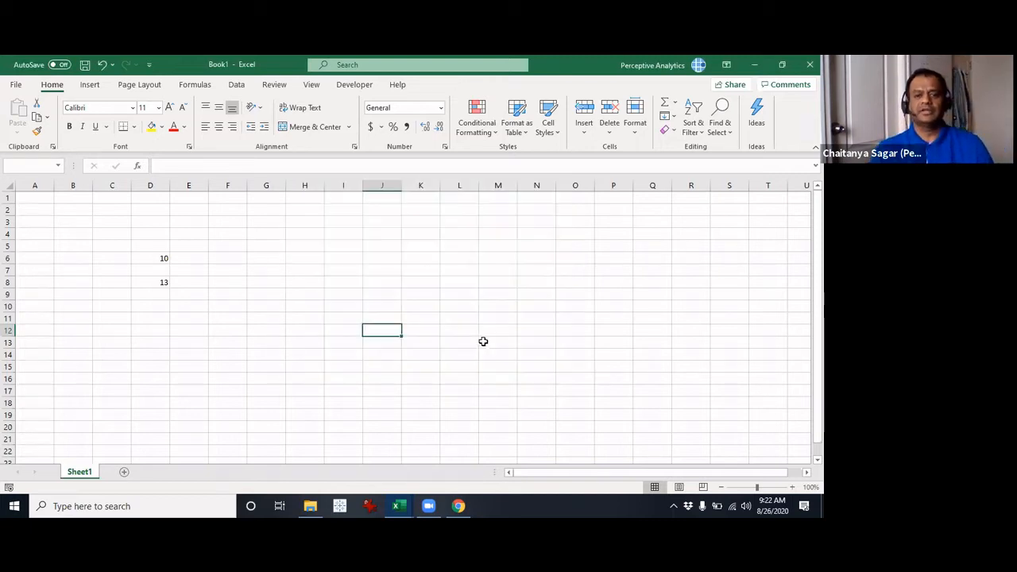
Step: Switch to the open Sample Fin Model workbook
key("alt+Tab")
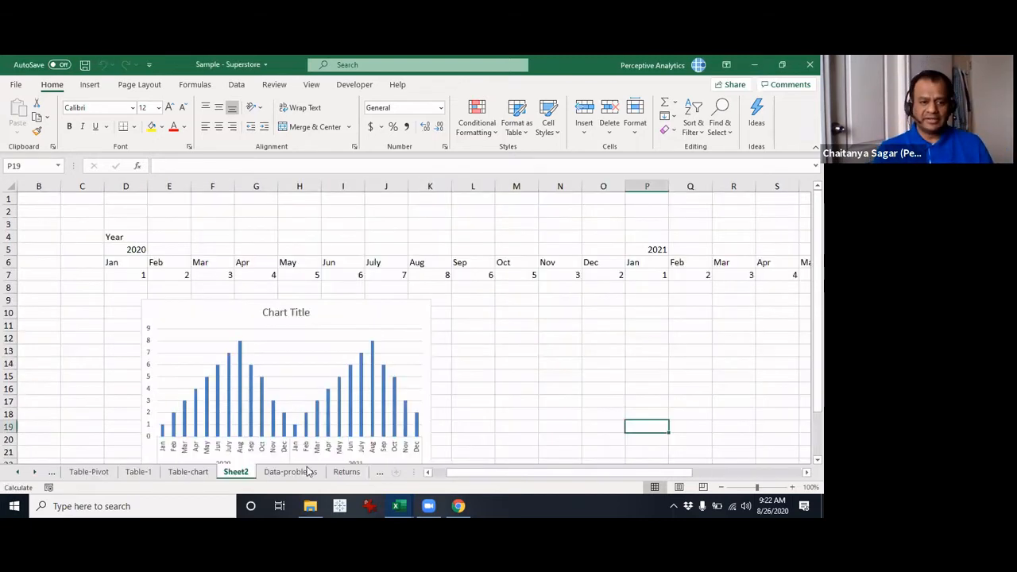
left_click(407, 506)
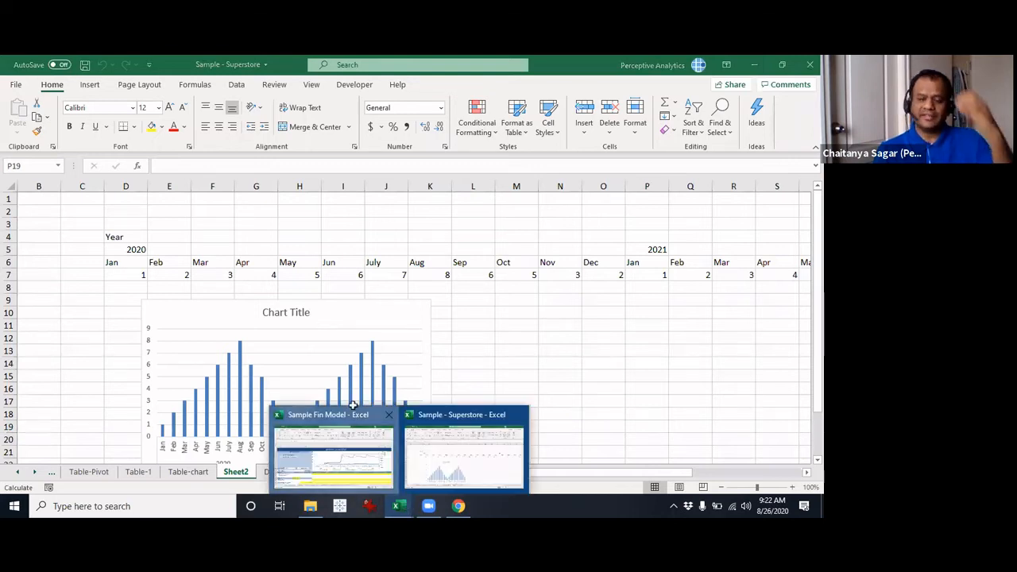
left_click(353, 405)
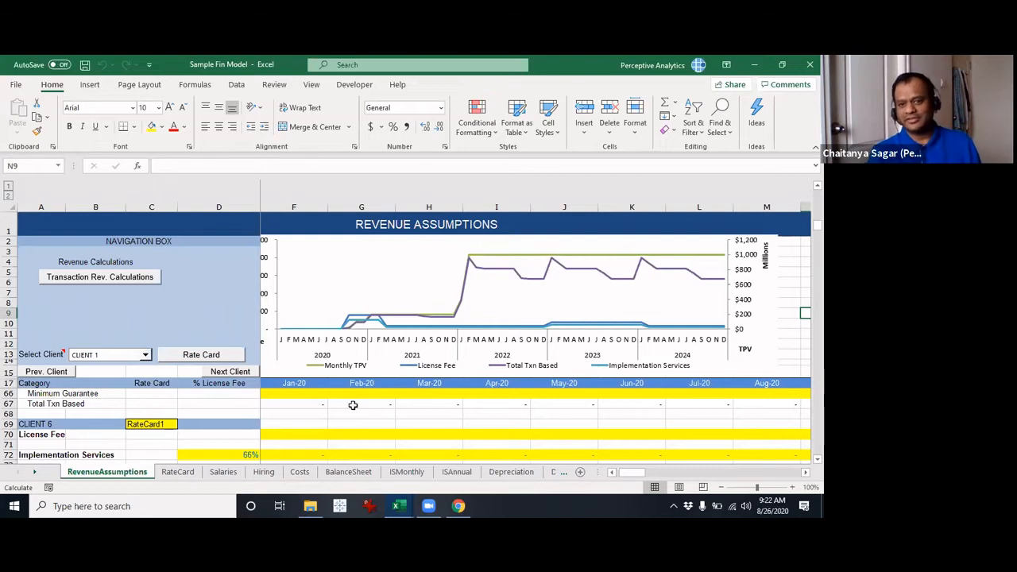
Step: Widen the sheet tab area of the financial model to reveal tabs beyond Depreciation, such as DashboardMockup
left_click(201, 305)
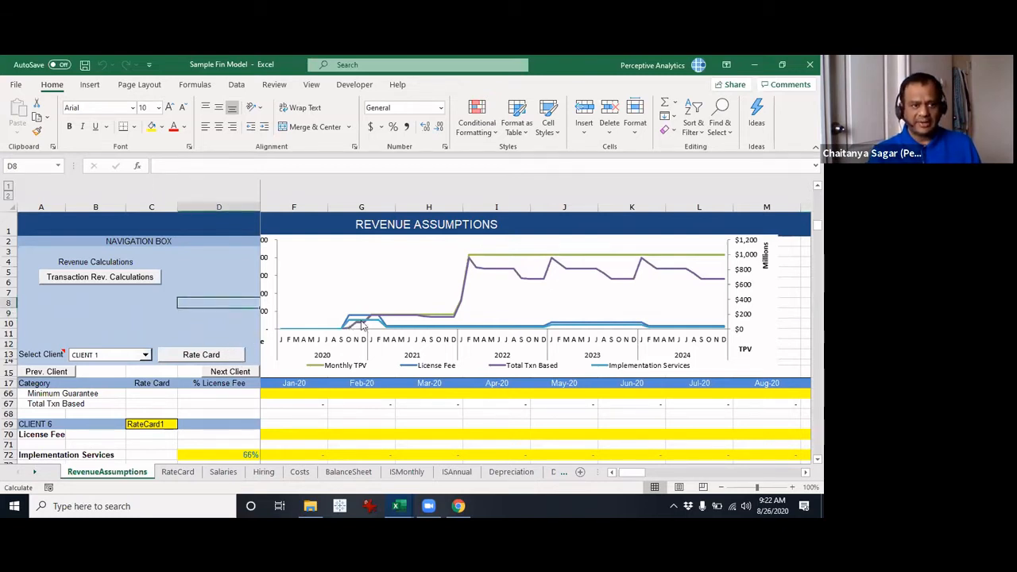
scroll(363, 332, "up", 2)
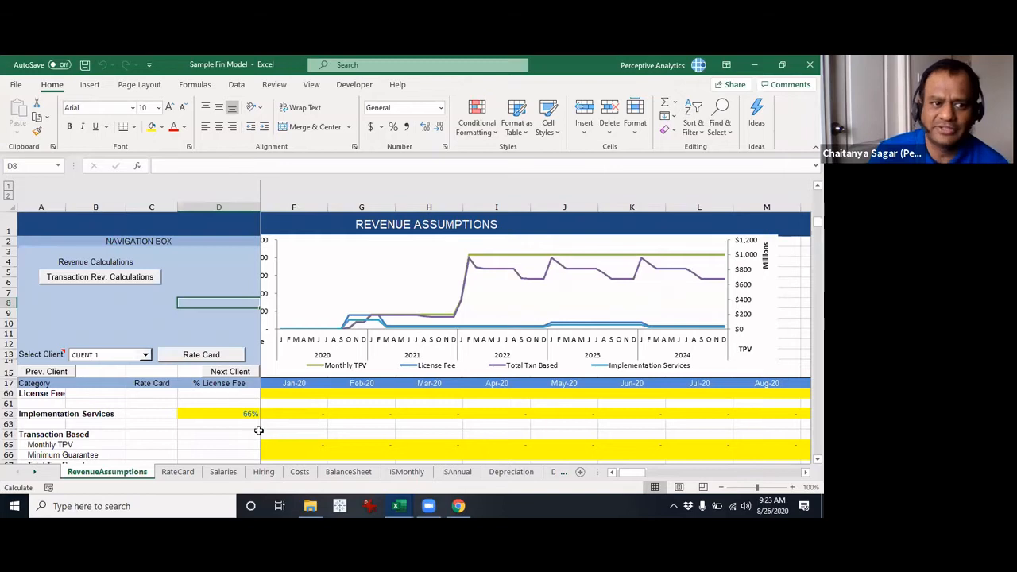
scroll(259, 429, "up", 2)
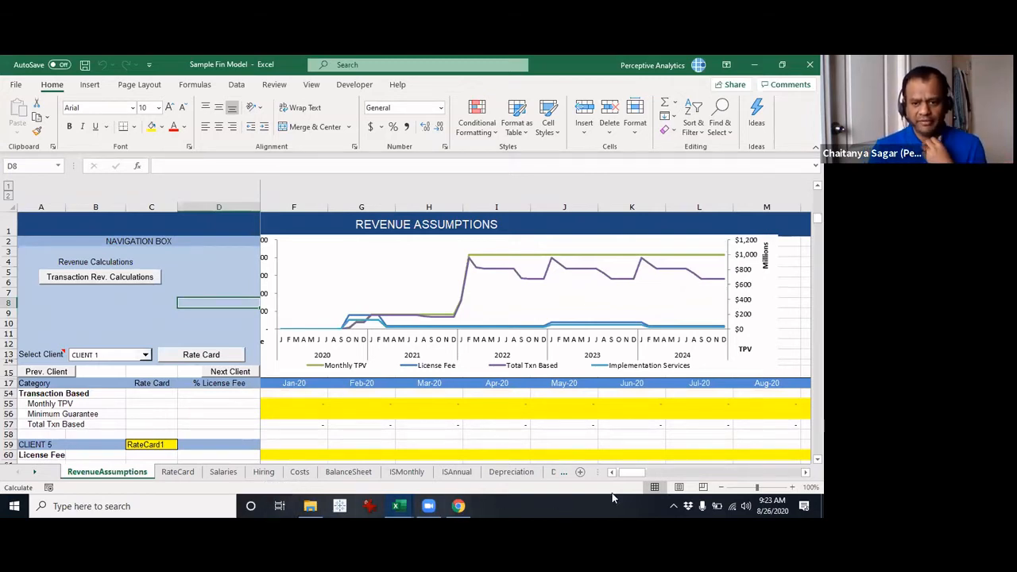
left_click_drag(598, 472, 739, 471)
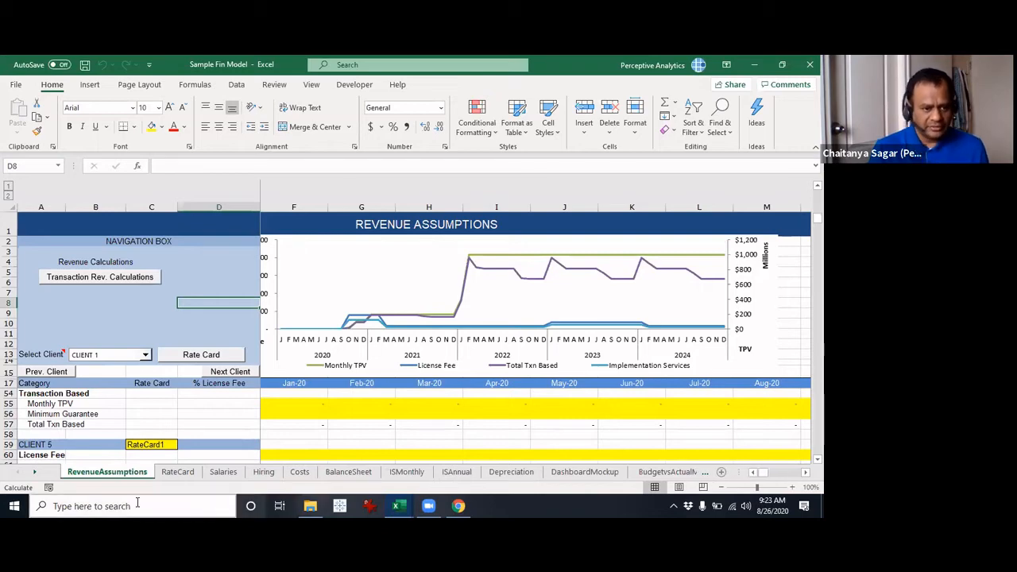
Step: Move the Revenue Assumptions chart slightly right and down so its Thousands axis clears the frozen columns
left_click(102, 425)
scroll(176, 427, "up", 1)
scroll(176, 428, "up", 11)
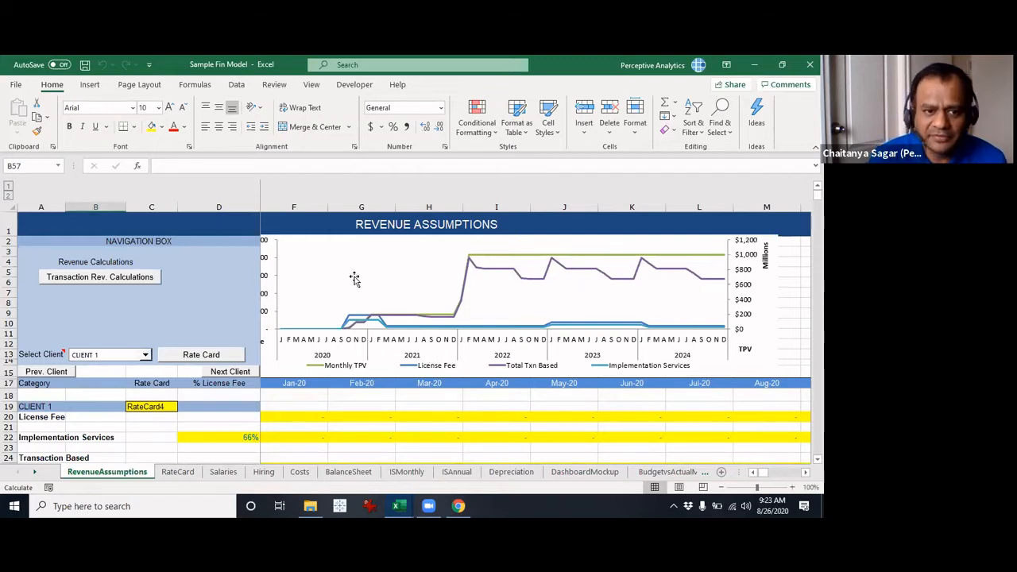
left_click(334, 258)
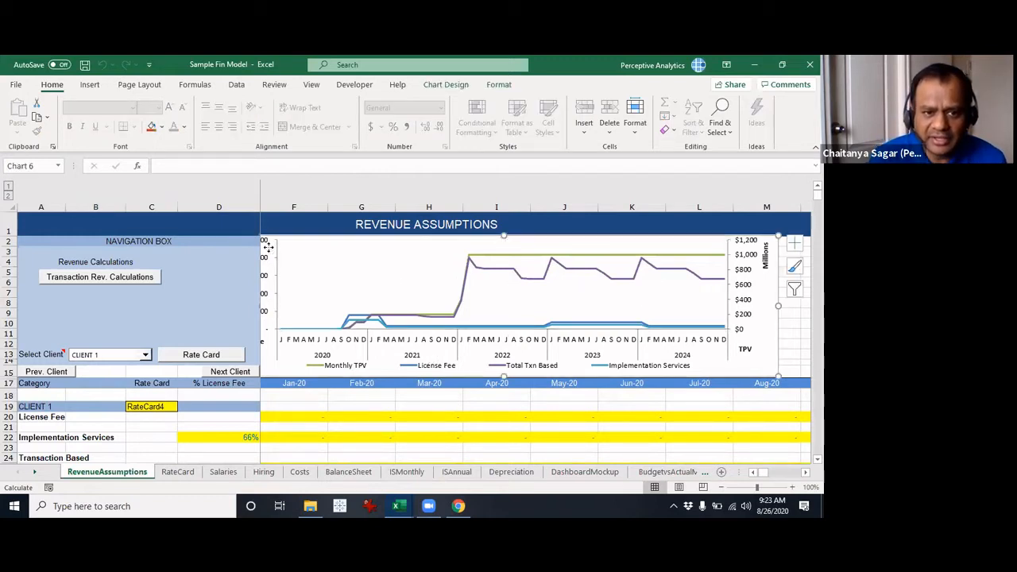
left_click_drag(269, 247, 301, 256)
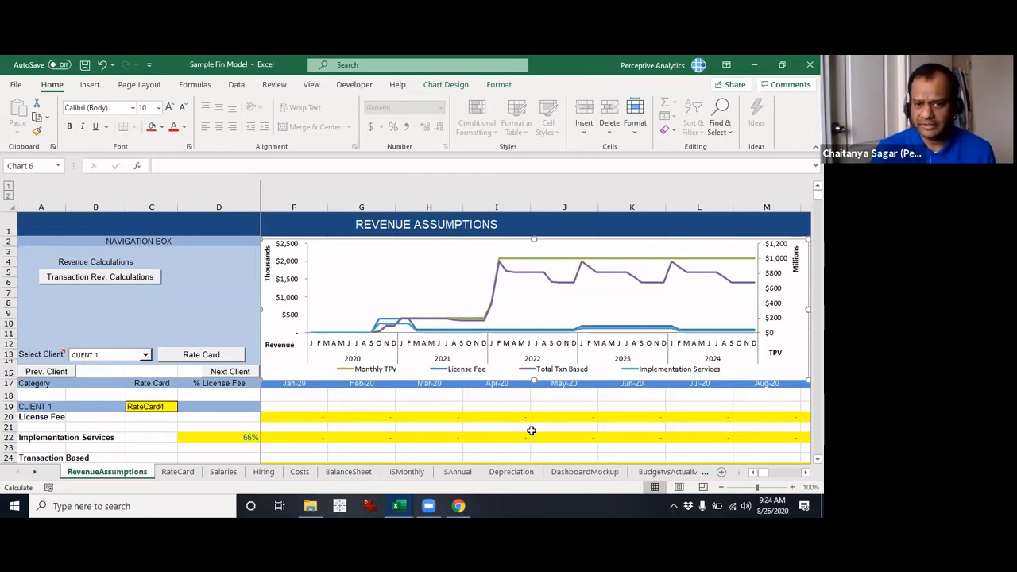
left_click(342, 418)
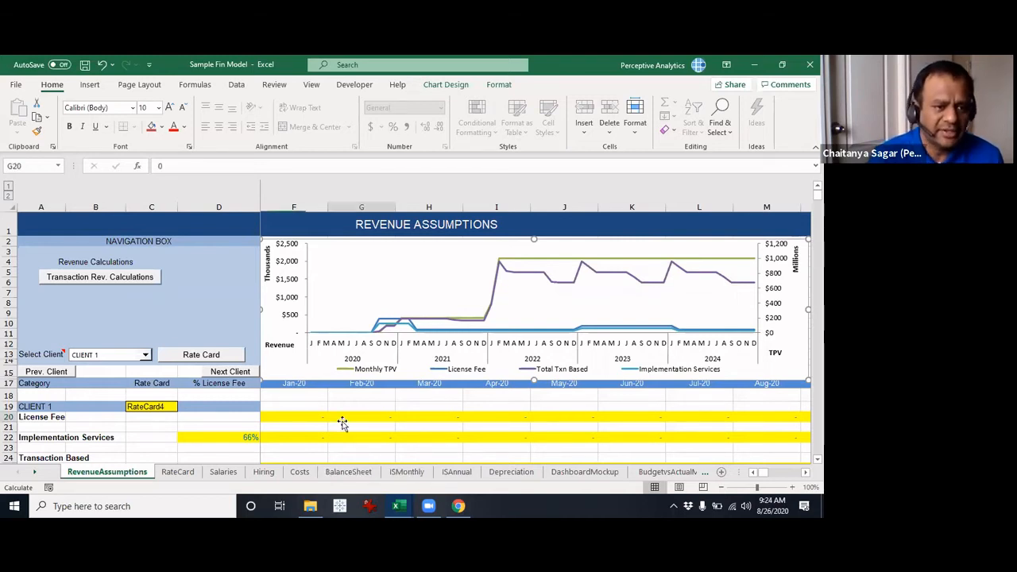
Step: Review the client blocks on the RevenueAssumptions sheet from CLIENT 1 down to CLIENT 8, ending back at CLIENT 1
left_click(35, 406)
scroll(108, 430, "down", 3)
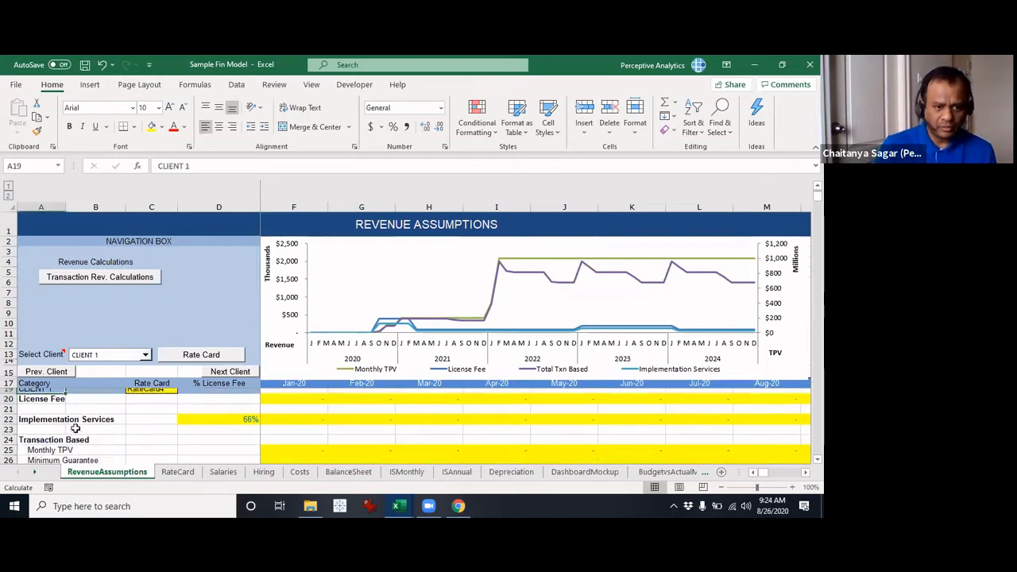
scroll(109, 435, "down", 7)
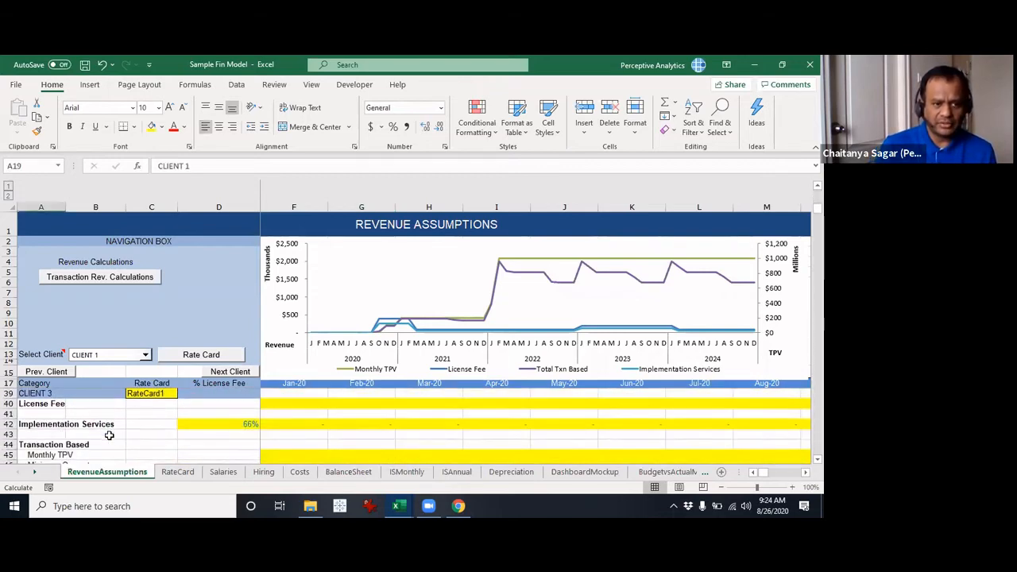
scroll(111, 438, "down", 7)
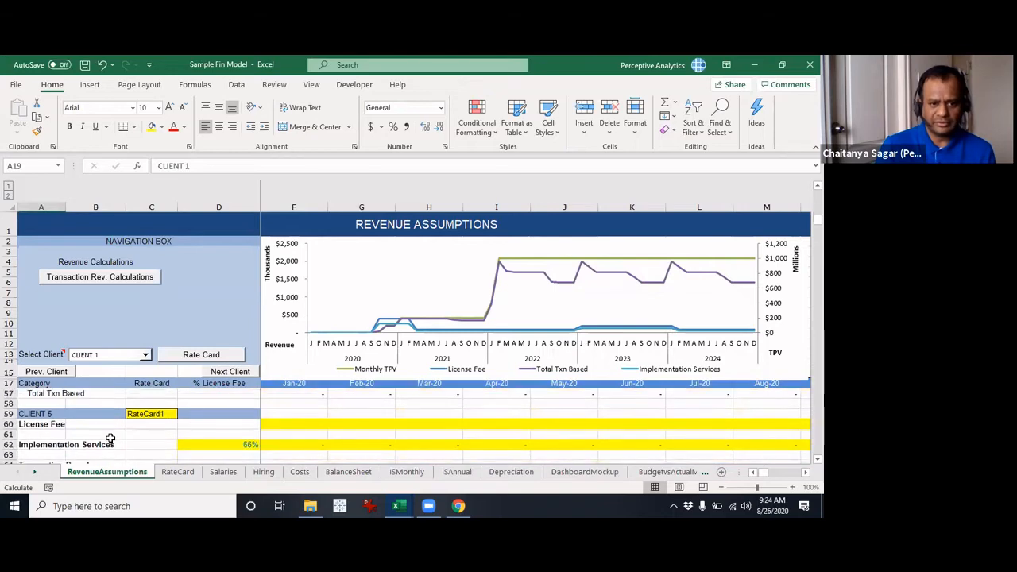
scroll(111, 442, "down", 6)
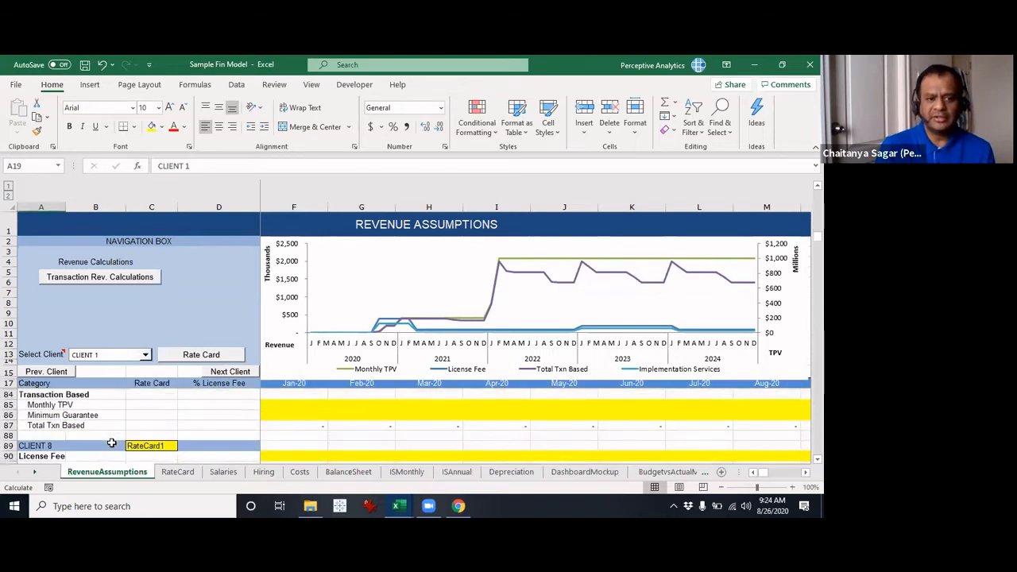
scroll(111, 443, "up", 20)
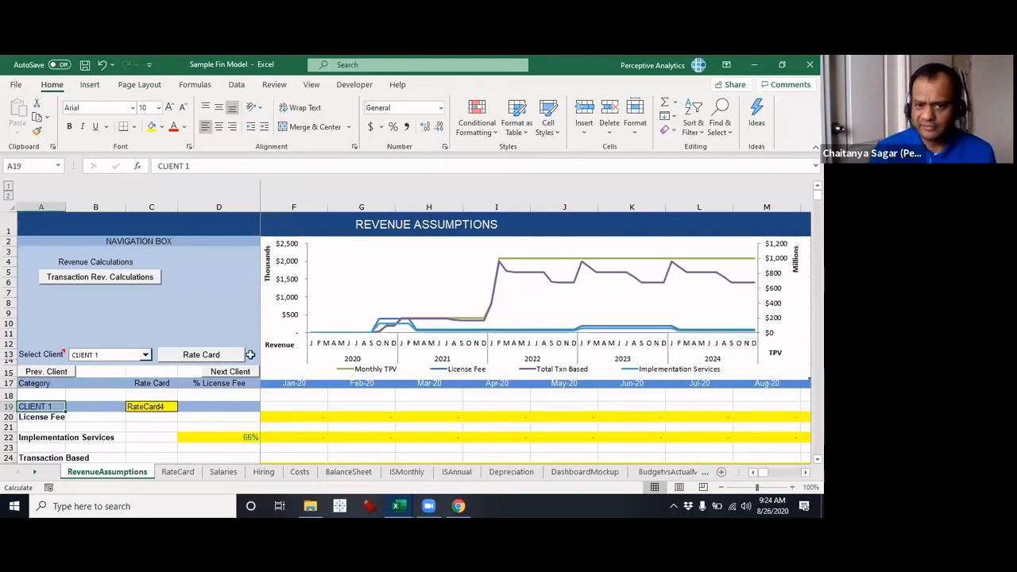
Step: Open the RateCard sheet and look over the TPV limits and bps charged in the five rate cards
left_click(178, 473)
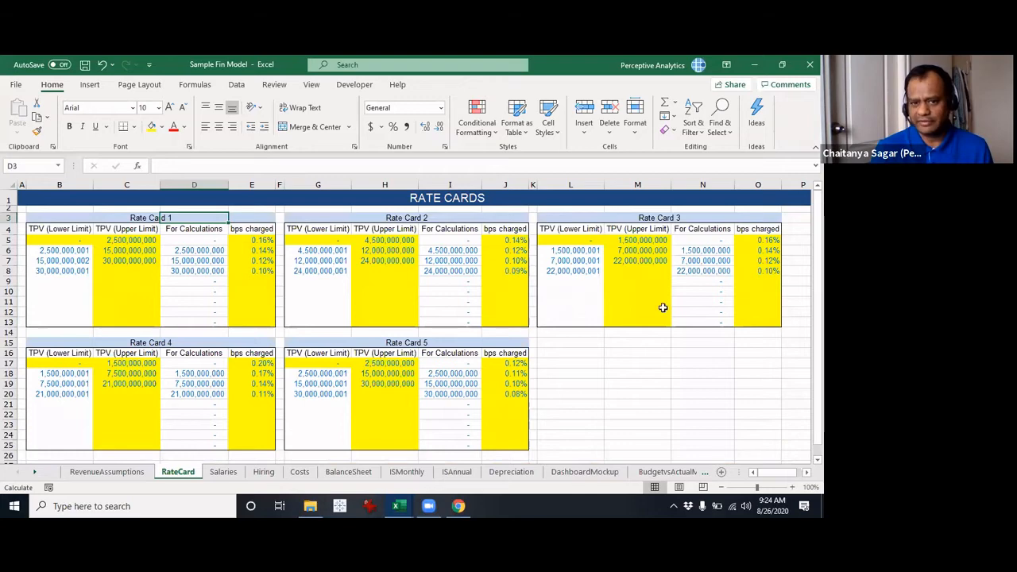
scroll(560, 400, "down", 5)
scroll(559, 401, "up", 5)
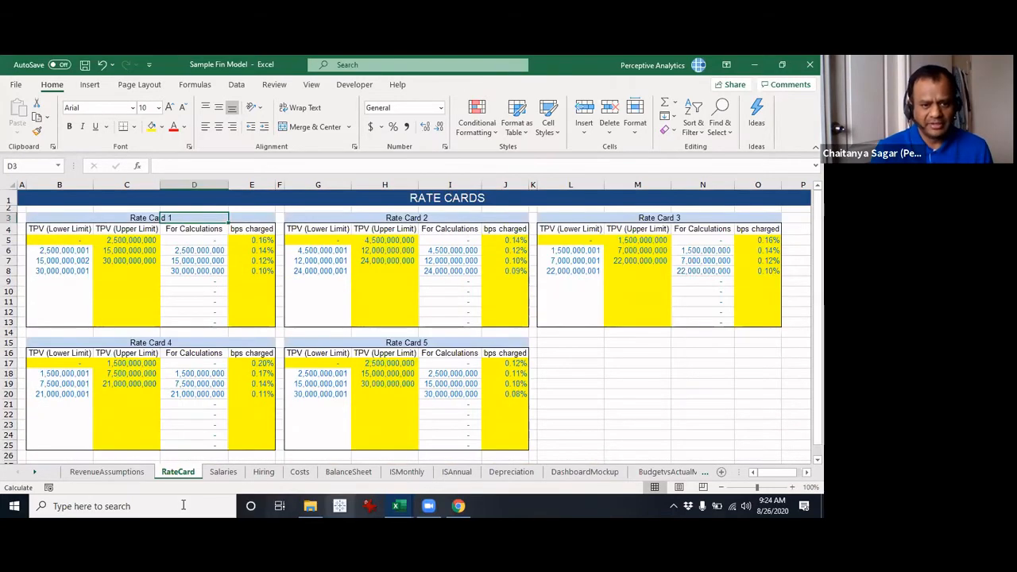
Step: Open the Salaries sheet and examine the Total Wages section, highlighting the R&D roles and reviewing the Risk and Sales & Mktg roles
left_click(223, 472)
scroll(418, 401, "up", 13)
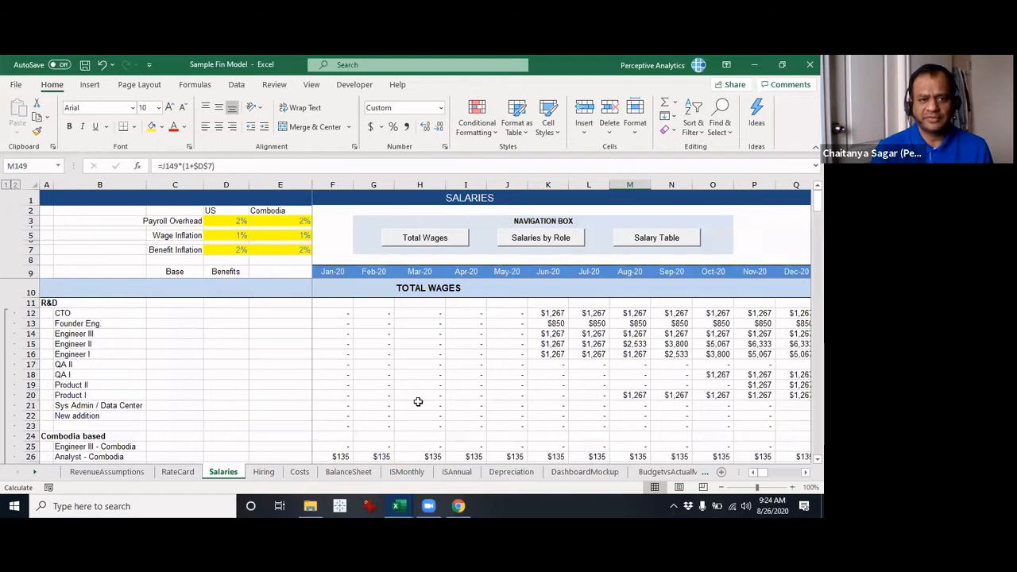
left_click_drag(151, 315, 127, 438)
scroll(189, 390, "down", 2)
scroll(188, 391, "down", 5)
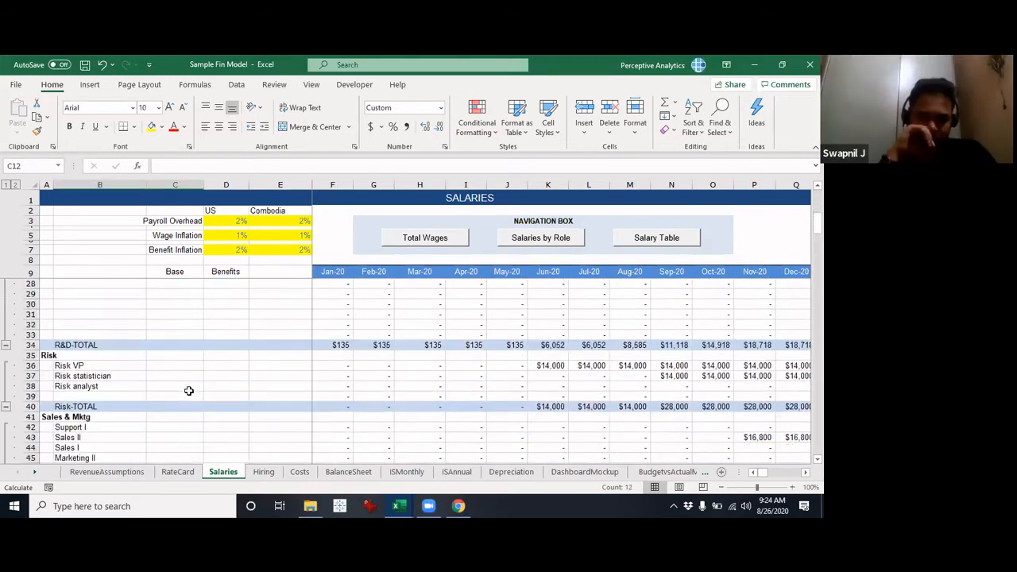
scroll(125, 432, "down", 3)
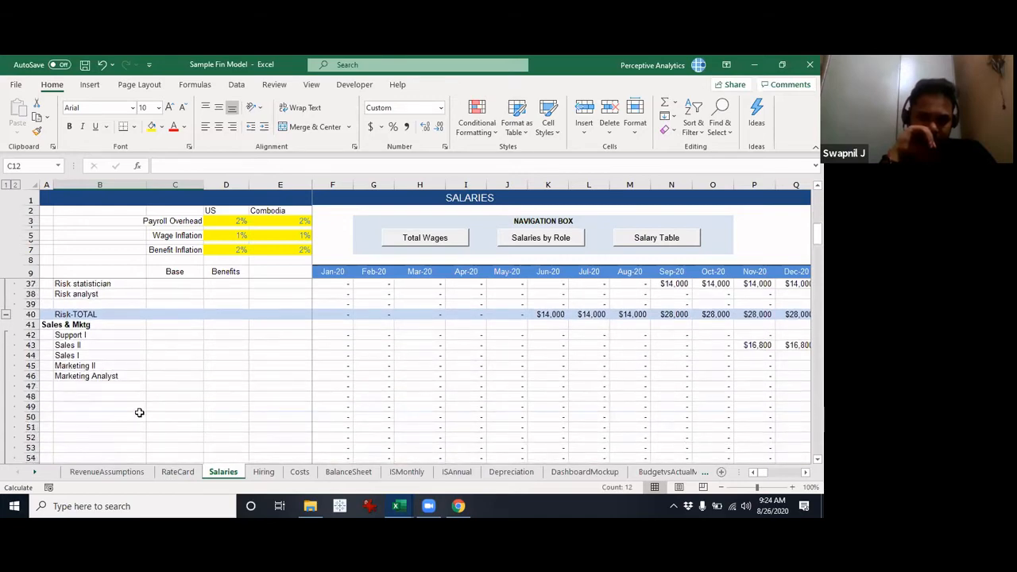
scroll(139, 412, "up", 3)
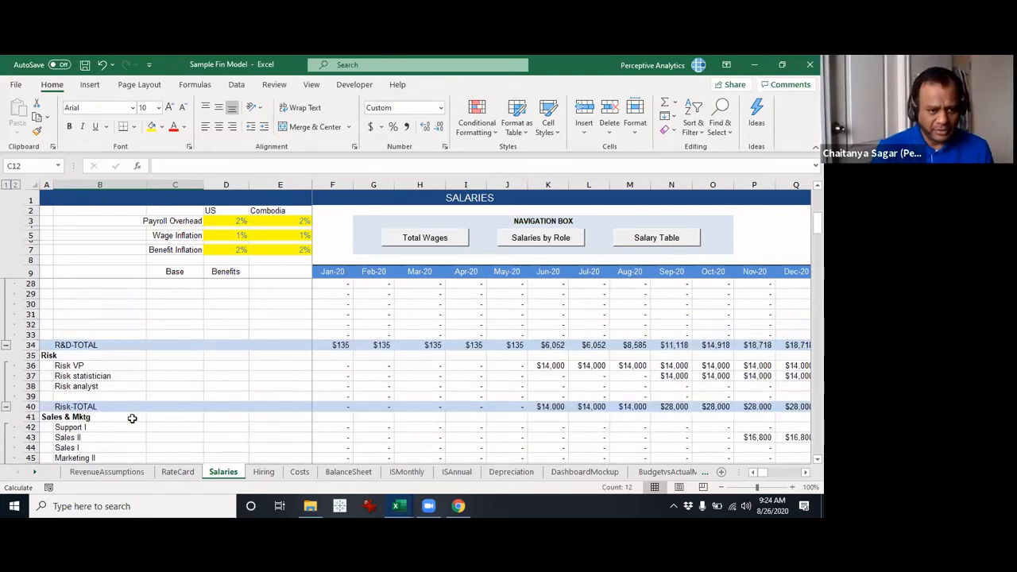
Step: Examine the Salaries by Role section down to Sales & Mktg, and inspect the Total Wages formula for Product I in March 2020
scroll(132, 418, "down", 13)
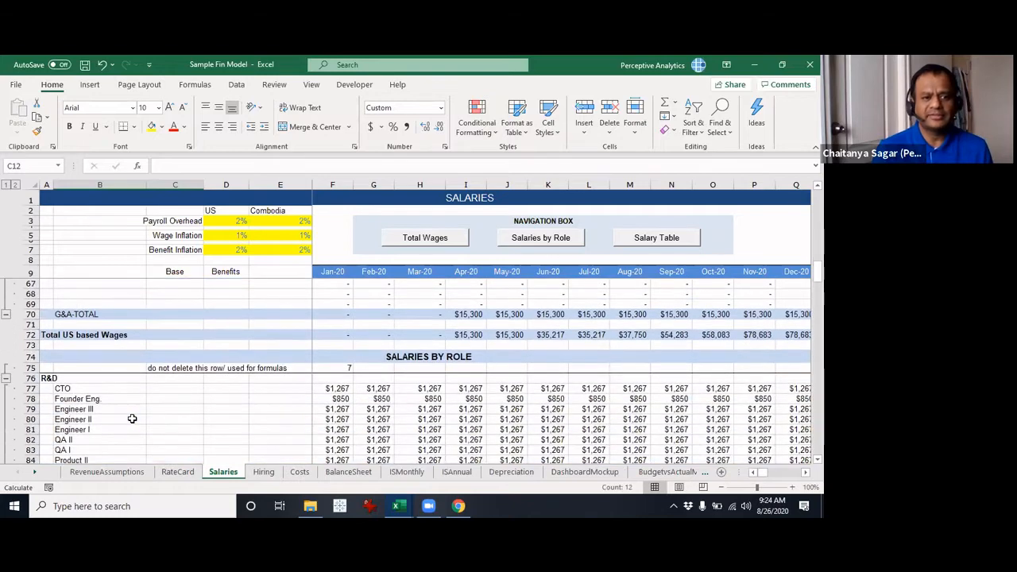
scroll(132, 419, "down", 2)
scroll(147, 391, "down", 5)
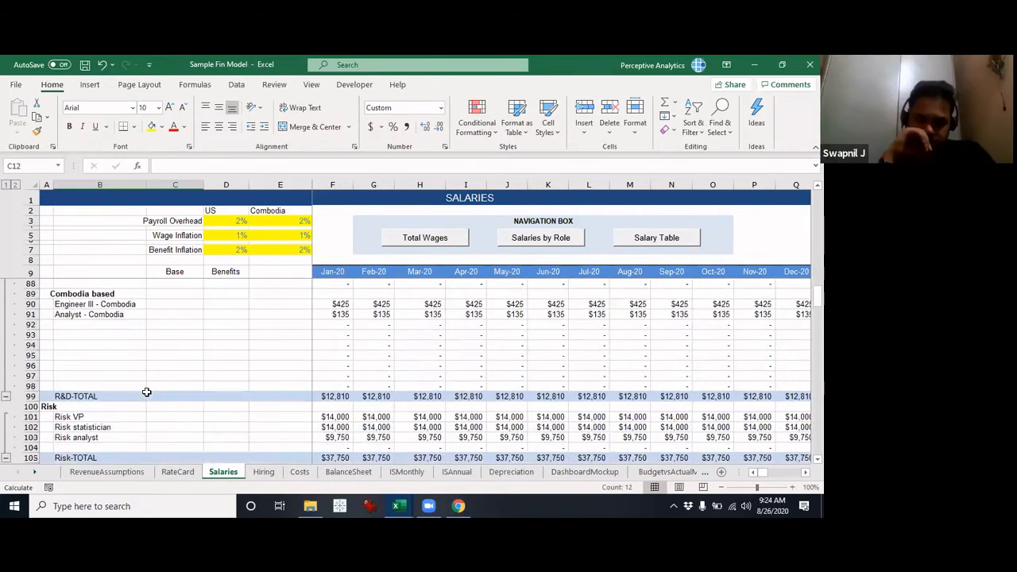
scroll(144, 401, "down", 3)
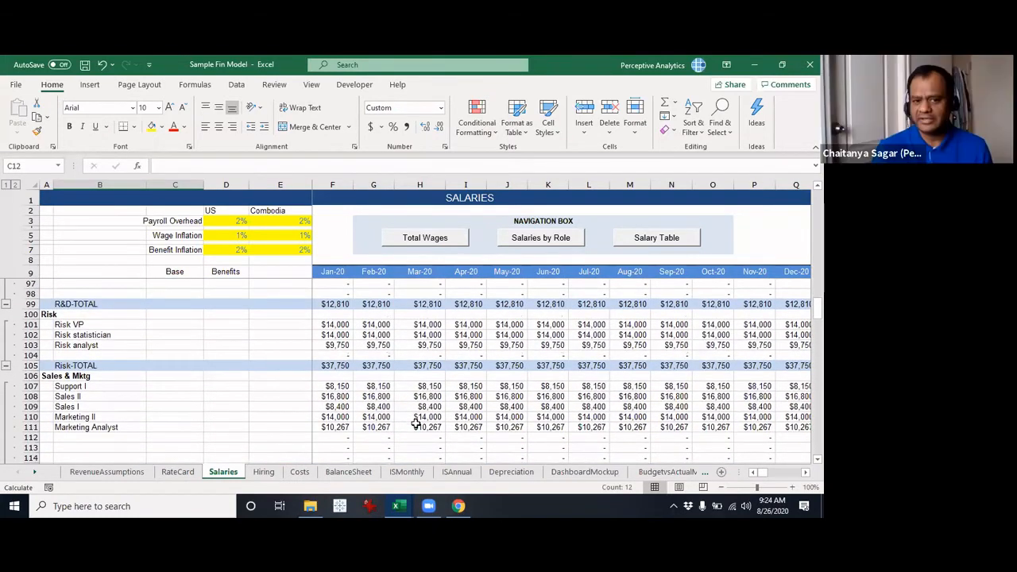
scroll(408, 421, "up", 5)
scroll(414, 433, "up", 9)
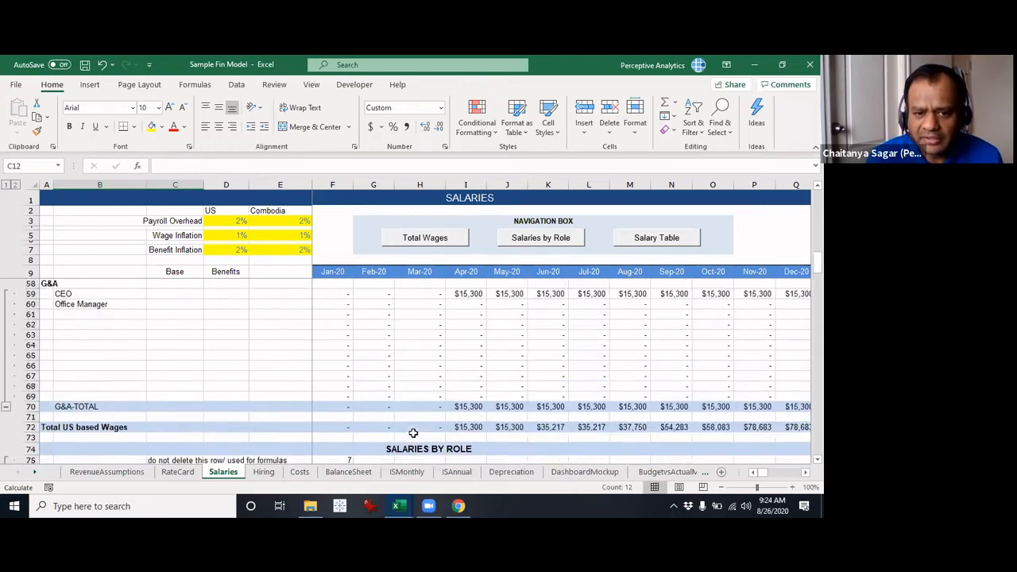
scroll(413, 433, "up", 15)
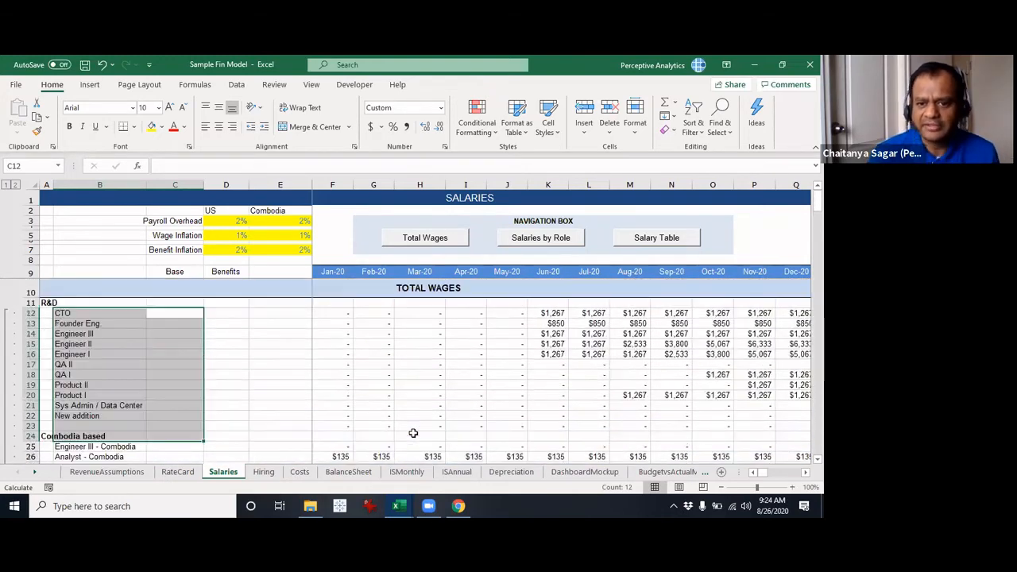
left_click(411, 395)
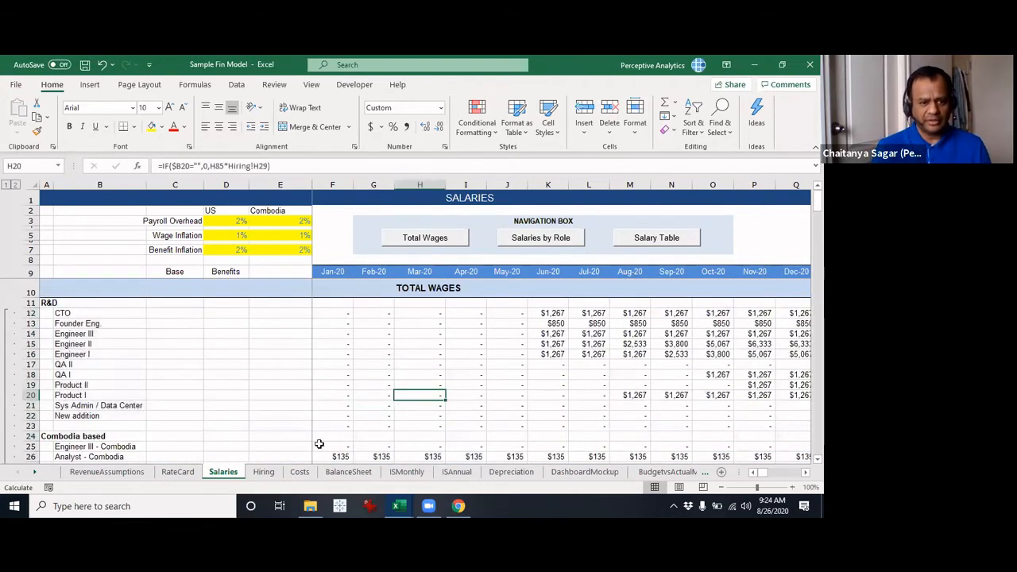
Step: Open the Hiring sheet, highlight the Hiring Plan months from January 2020 to February 2021, and inspect the CTO formulas in R21 and L21
left_click(264, 473)
scroll(353, 411, "up", 14)
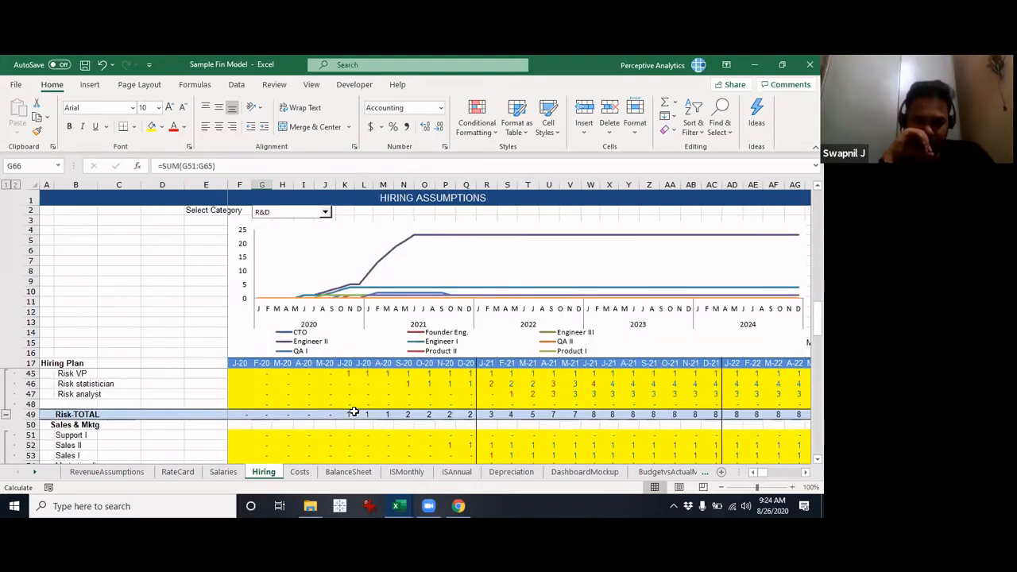
scroll(353, 411, "up", 2)
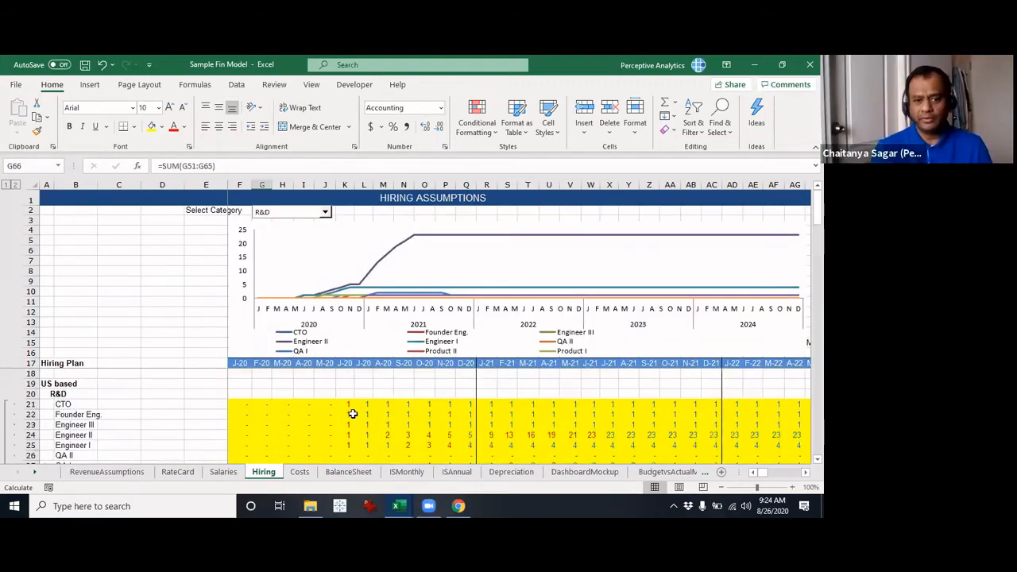
left_click_drag(241, 364, 481, 402)
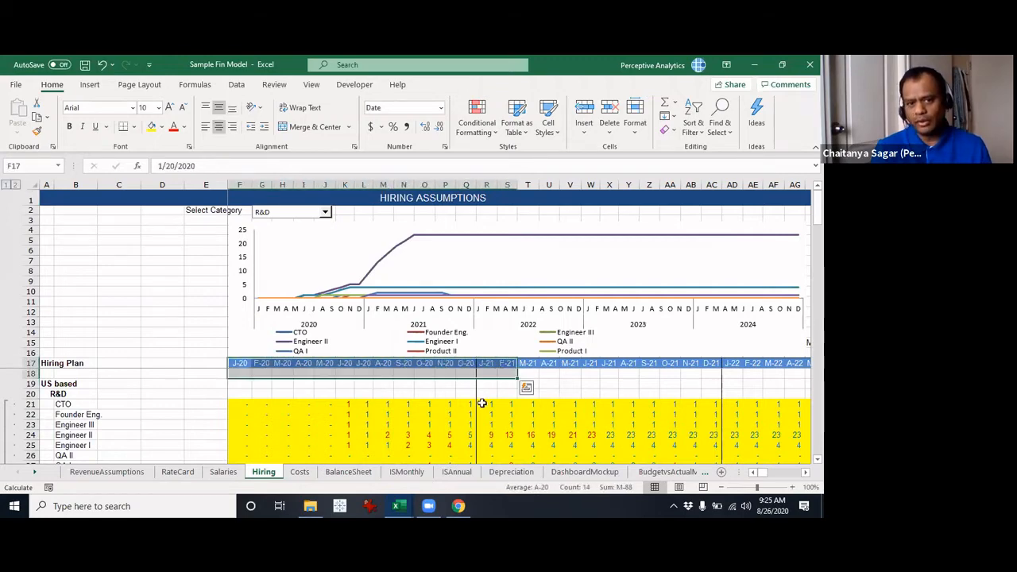
left_click(482, 404)
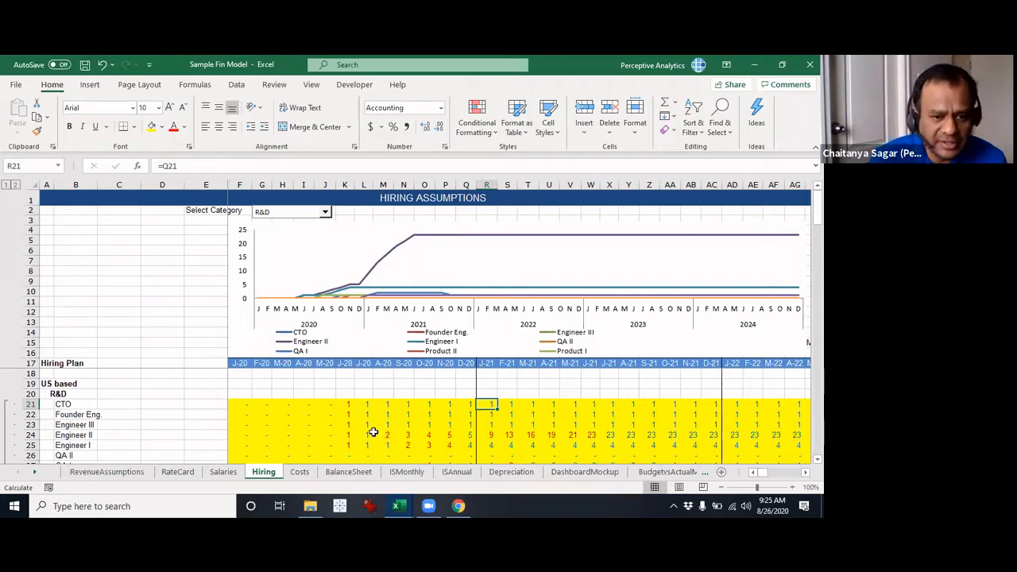
left_click(362, 408)
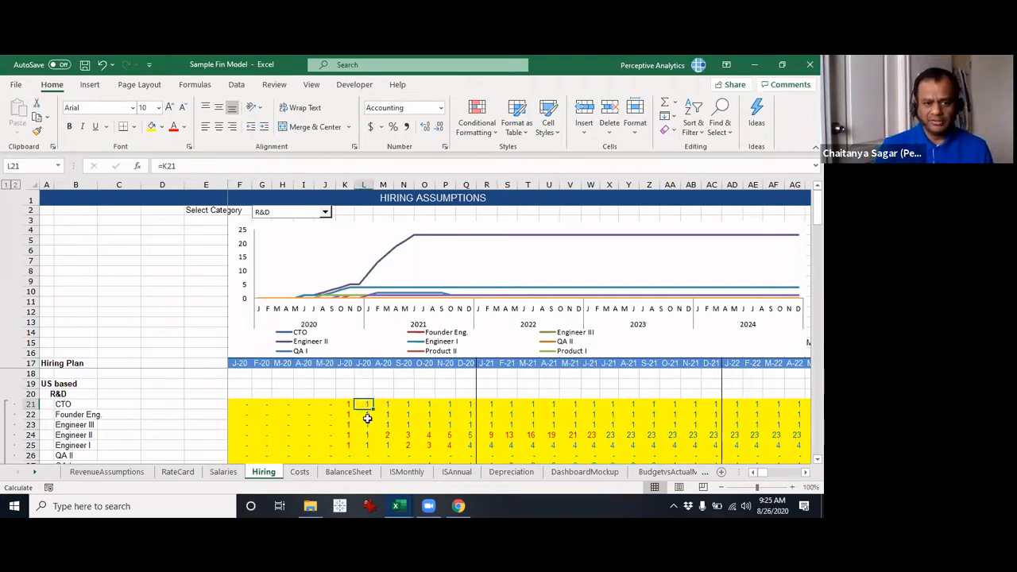
Step: Review the Hiring Plan headcounts from R&D through Sales & Mktg, ending back at the CTO row
scroll(373, 433, "down", 5)
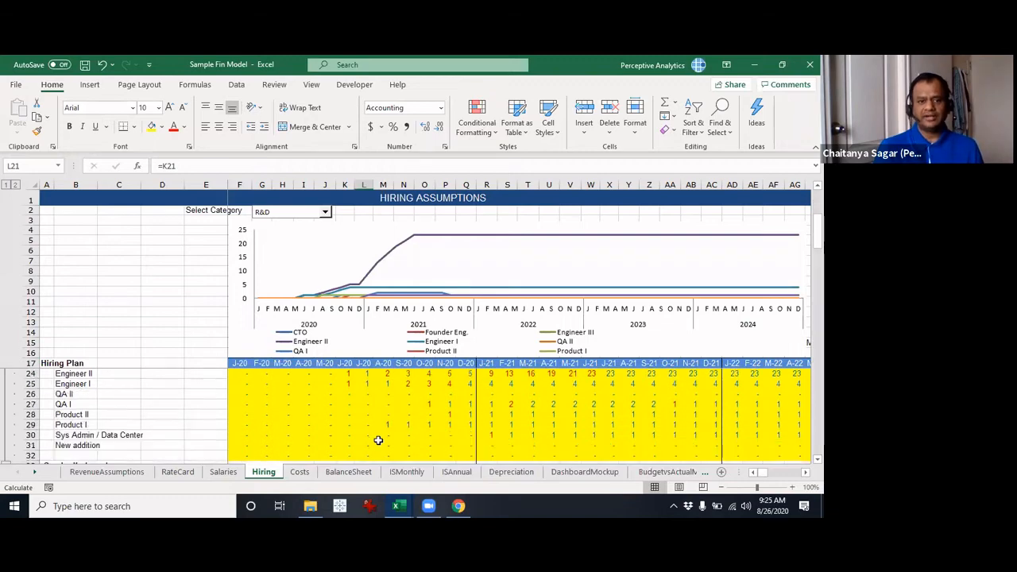
scroll(378, 440, "down", 12)
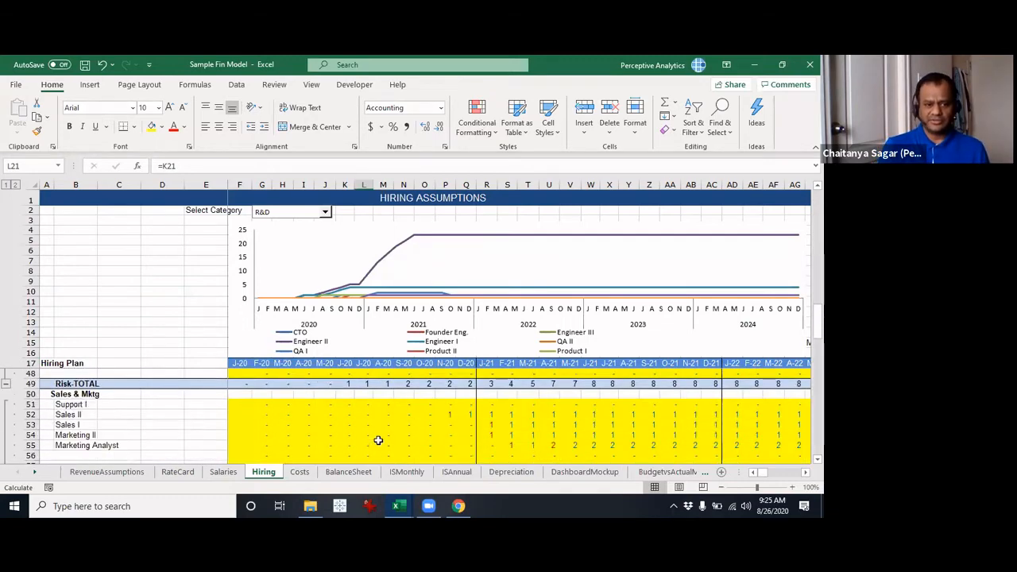
scroll(378, 440, "up", 17)
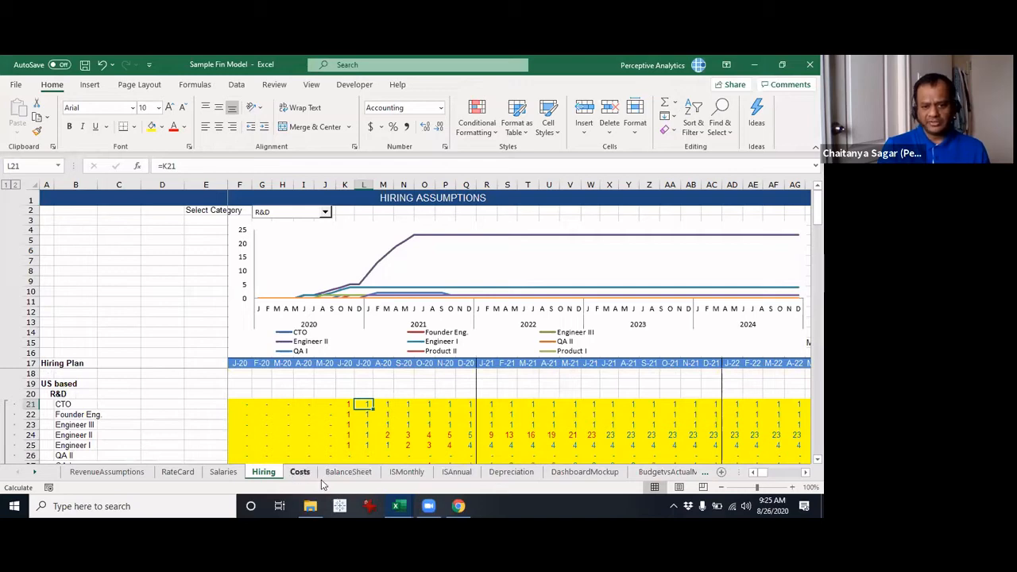
Step: Open the ISMonthly sheet and examine its Revenue and Cost of Revenue sections, including the March 2020 Professional Services formula
left_click(406, 472)
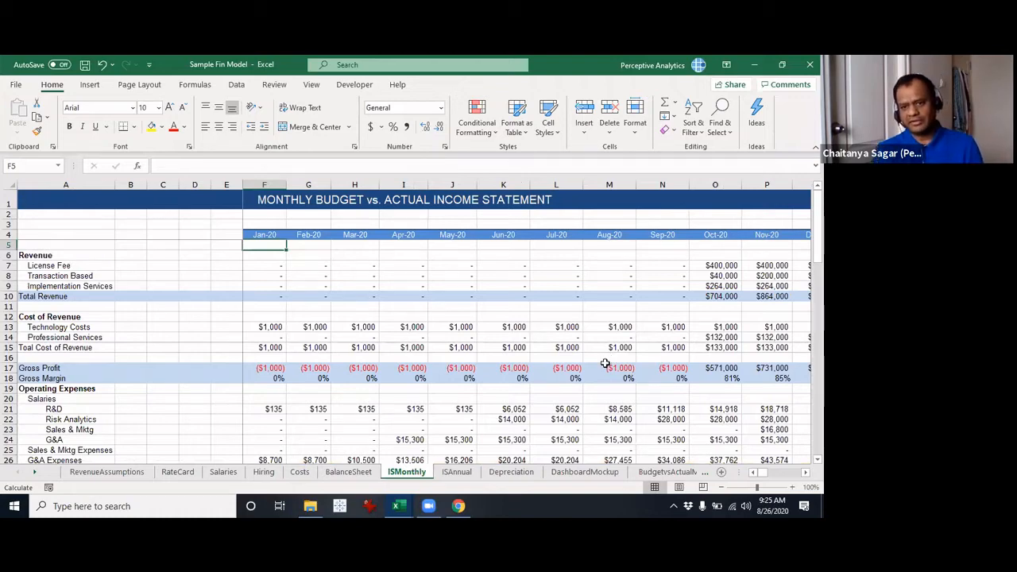
left_click(316, 256)
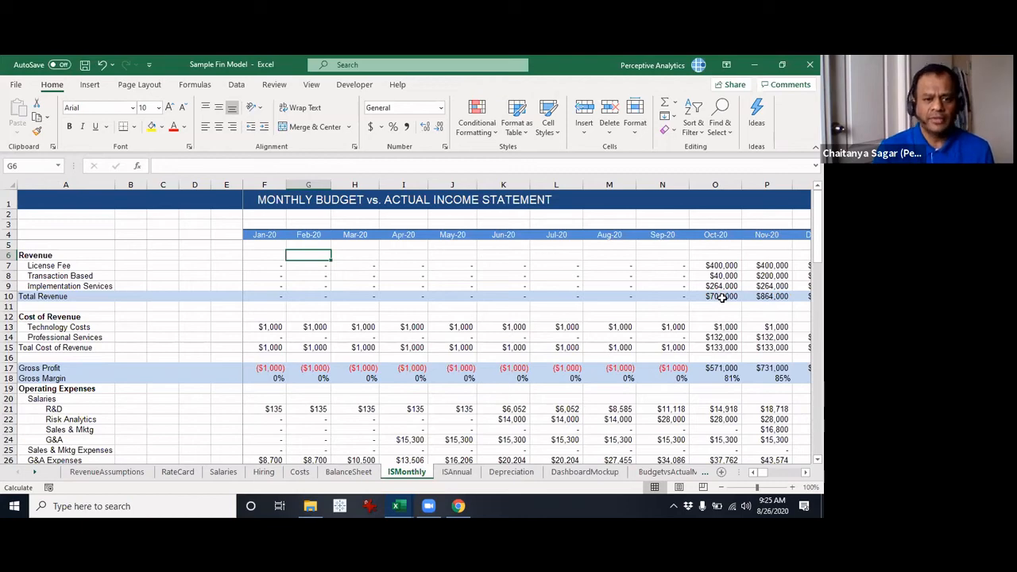
left_click(340, 337)
scroll(363, 379, "down", 4)
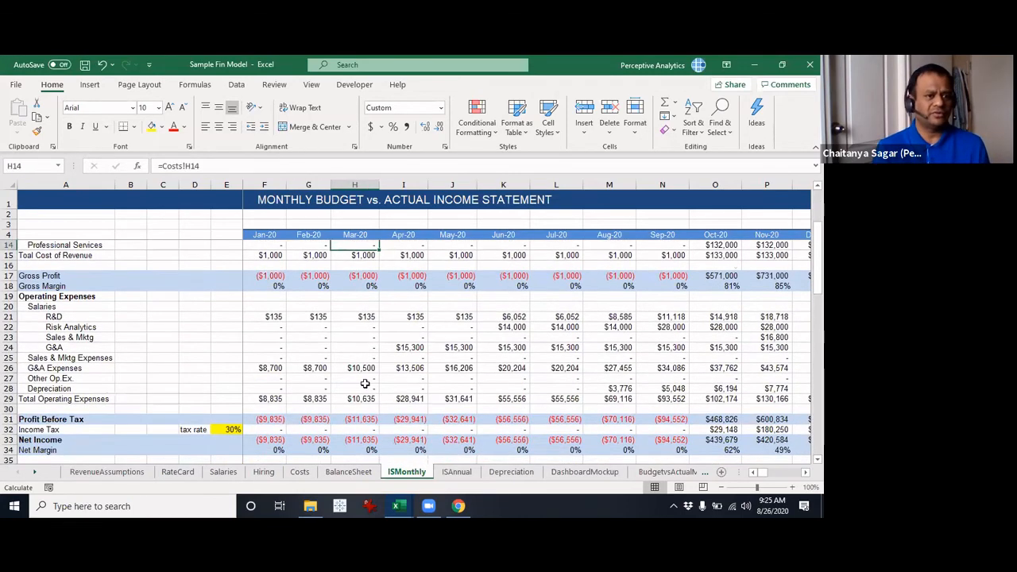
Step: Examine the monthly income statement from Operating Expenses through Income Tax, ending on the Net Income label in A33
left_click_drag(79, 275, 80, 266)
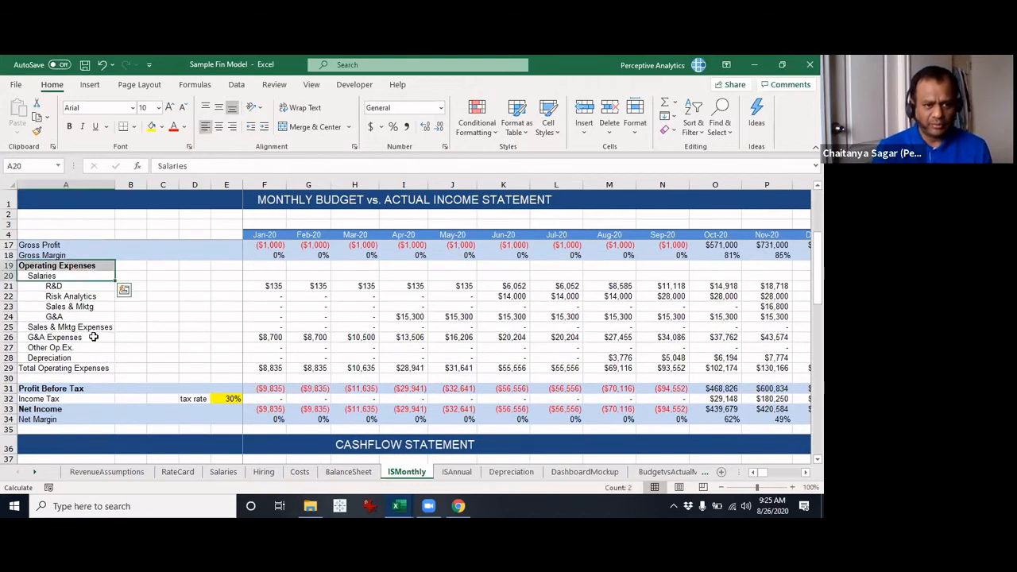
scroll(96, 355, "down", 3)
left_click(73, 308)
left_click(66, 318)
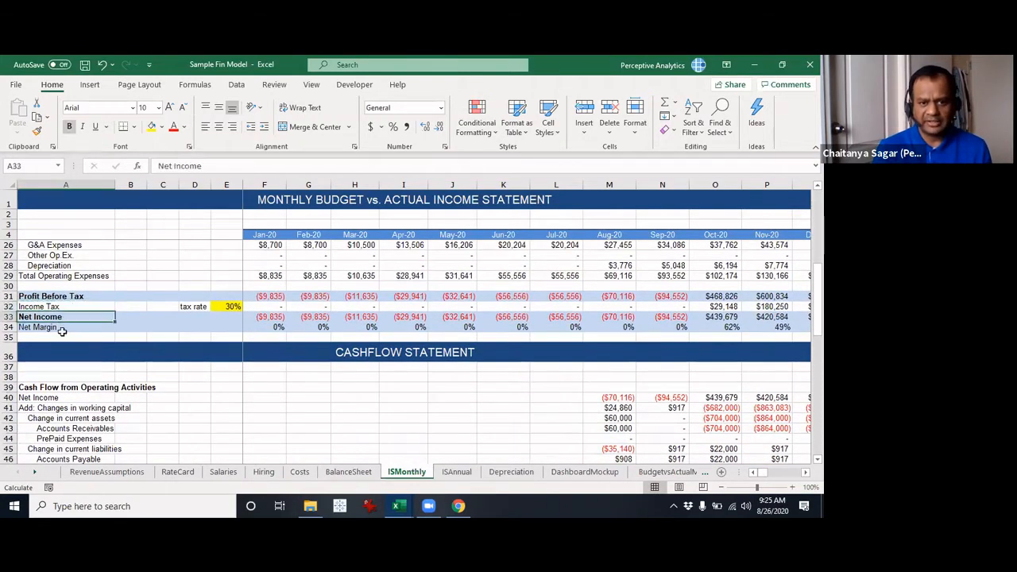
Step: Look over the Cashflow Statement below the monthly income statement and select cell B40 beside its Net Income line
scroll(84, 372, "down", 3)
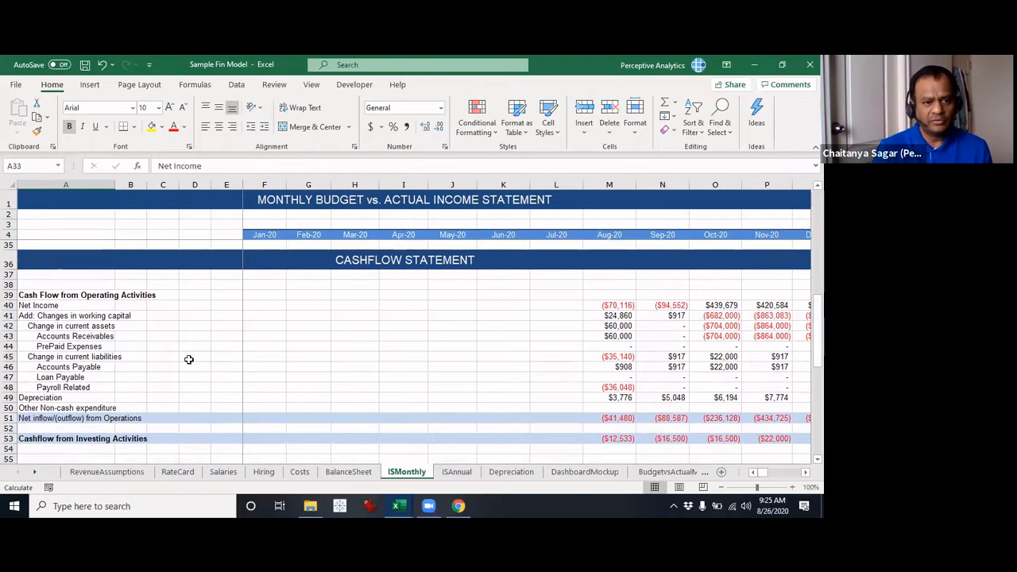
scroll(189, 357, "up", 3)
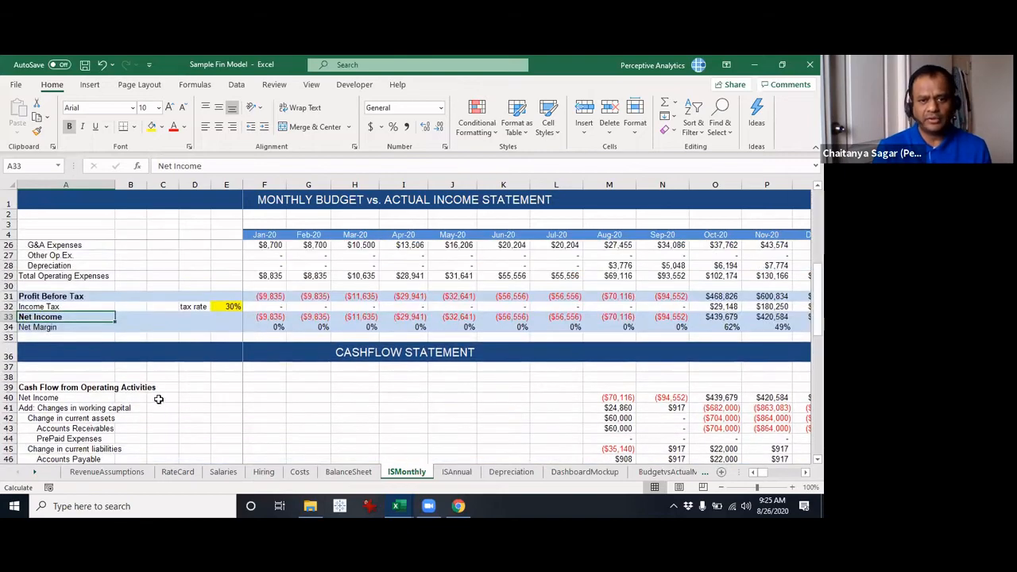
left_click(136, 399)
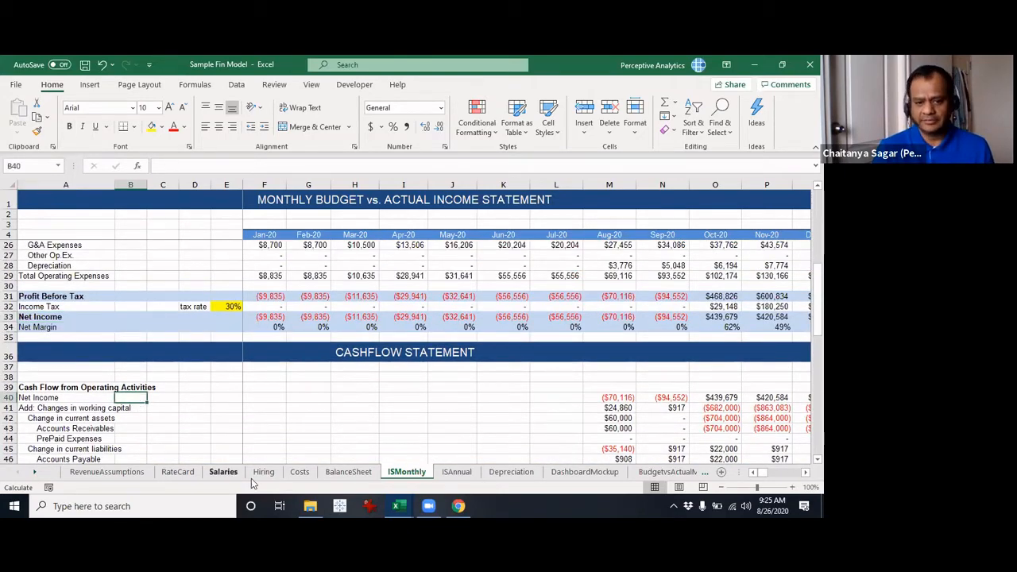
Step: View the annual income statement on the ISAnnual sheet, then return to the ISMonthly sheet
left_click(457, 473)
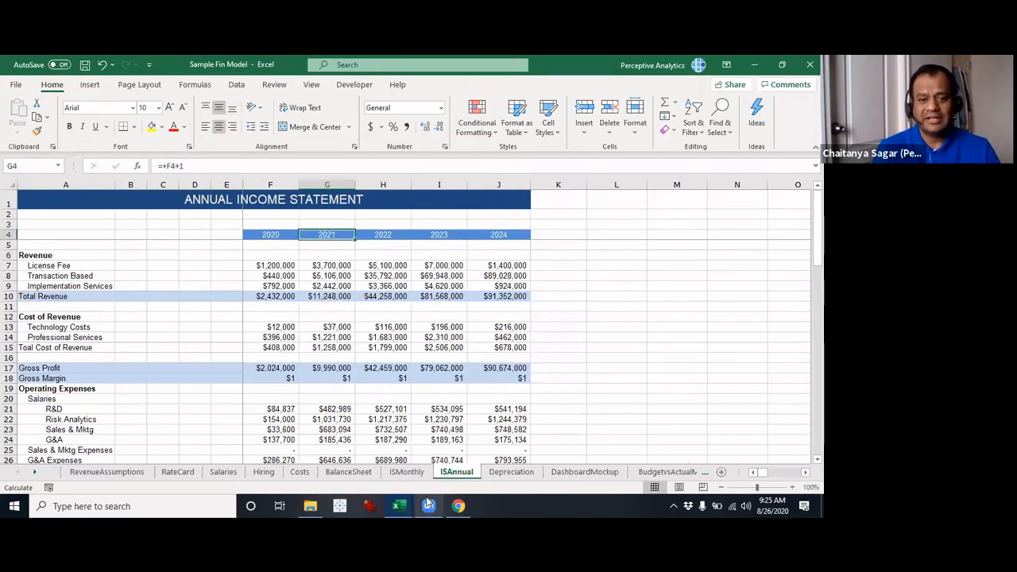
left_click(418, 473)
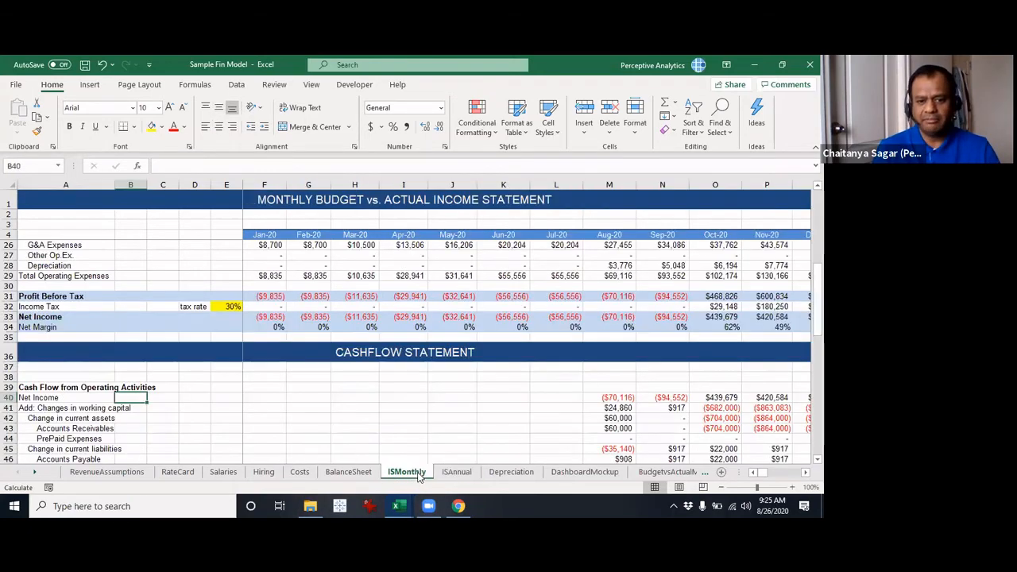
Step: Open the ISAnnual sheet and examine its 2020 to 2024 year headers and the License Fee formulas for each year
left_click(457, 474)
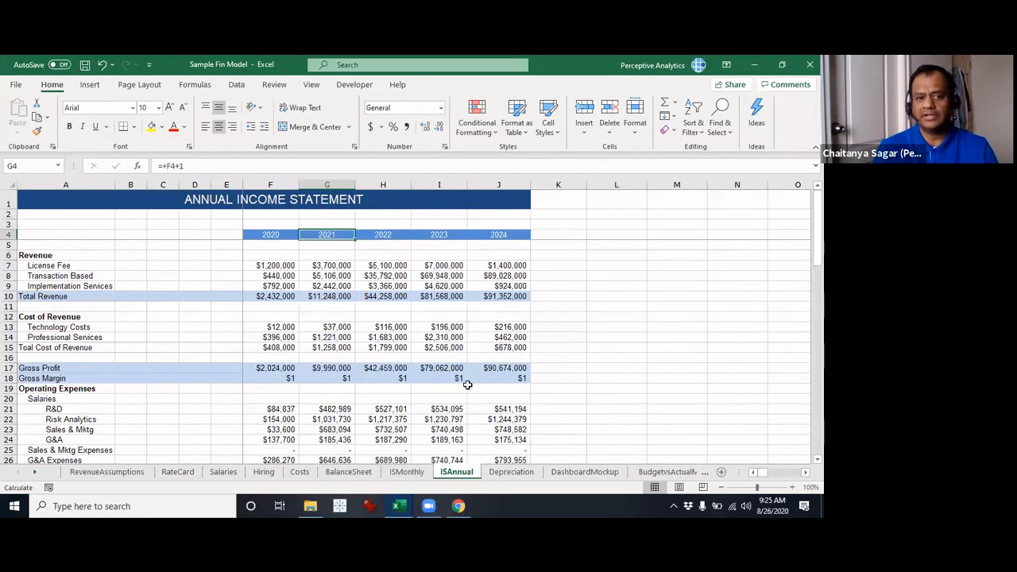
left_click(268, 238)
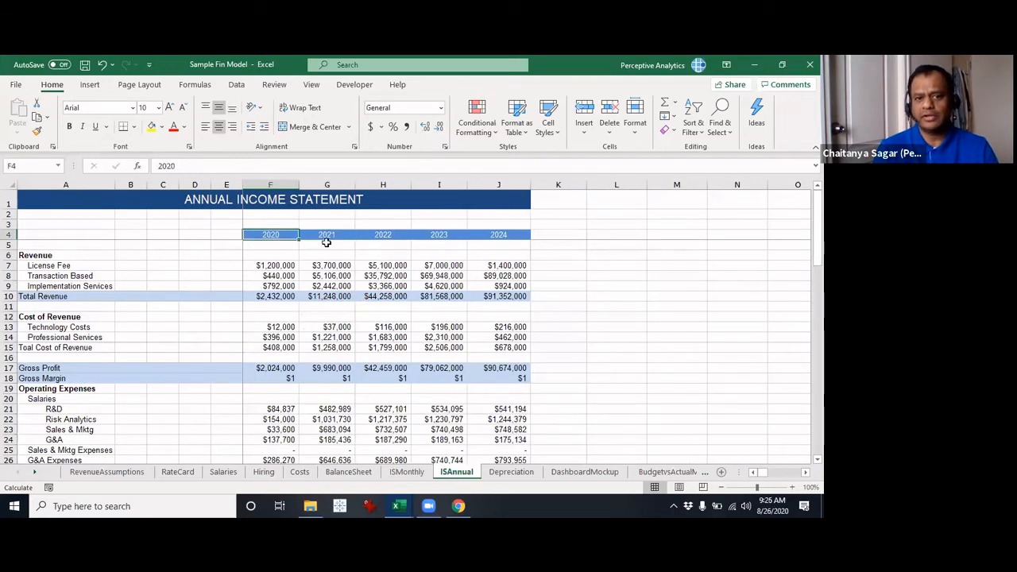
left_click(513, 236)
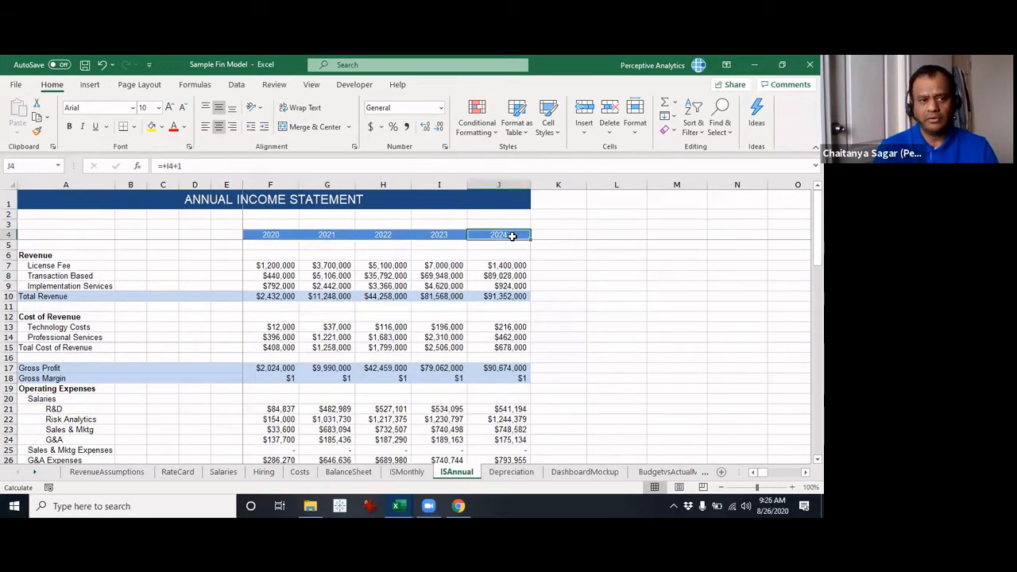
left_click(268, 267)
left_click(343, 267)
left_click(386, 265)
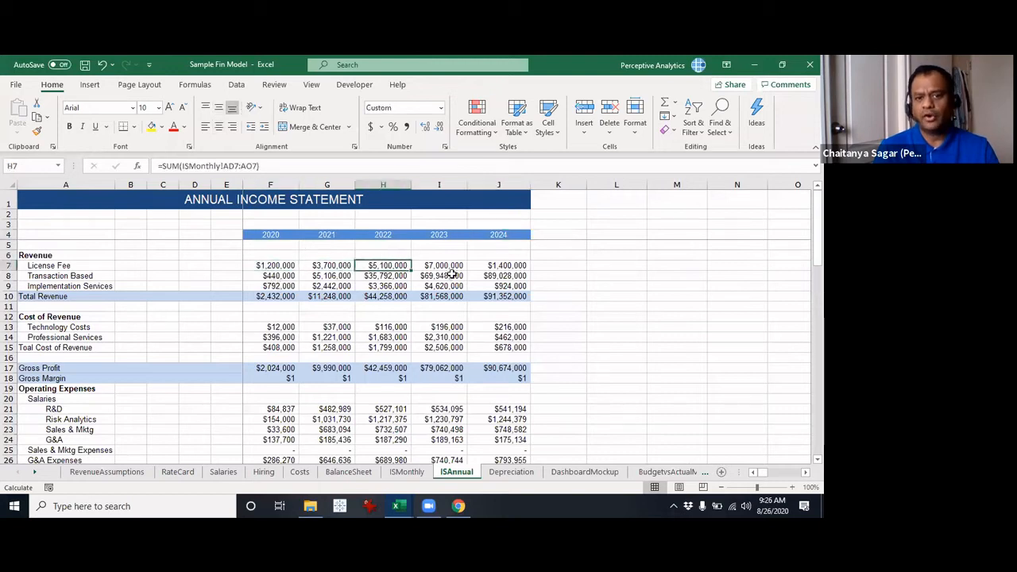
left_click(451, 272)
left_click(510, 265)
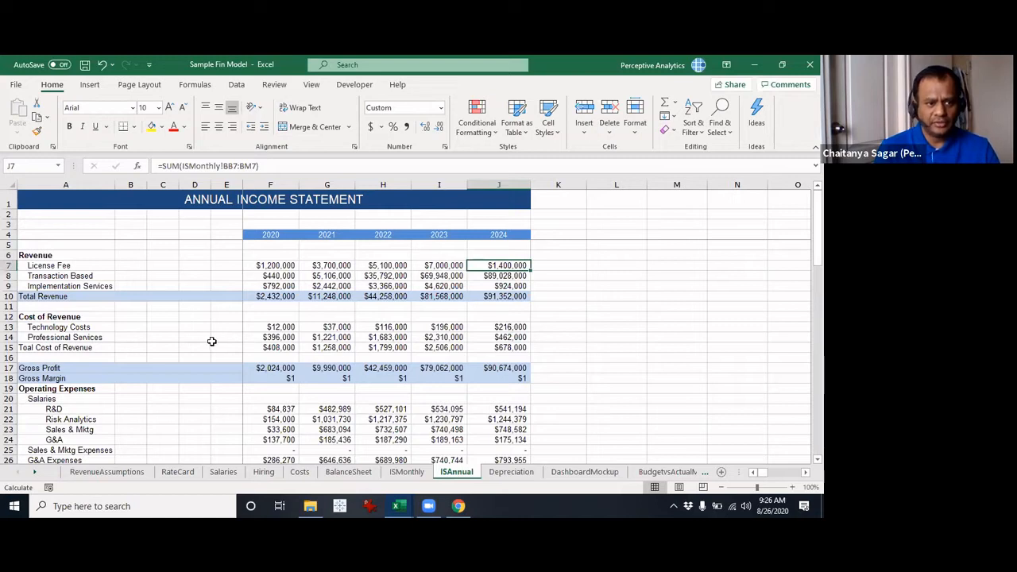
Step: Look over the annual income statement's Revenue, Cost of Revenue and Operating Expenses lines, ending on the G&A Expenses label in A26
left_click(54, 264)
left_click(61, 319)
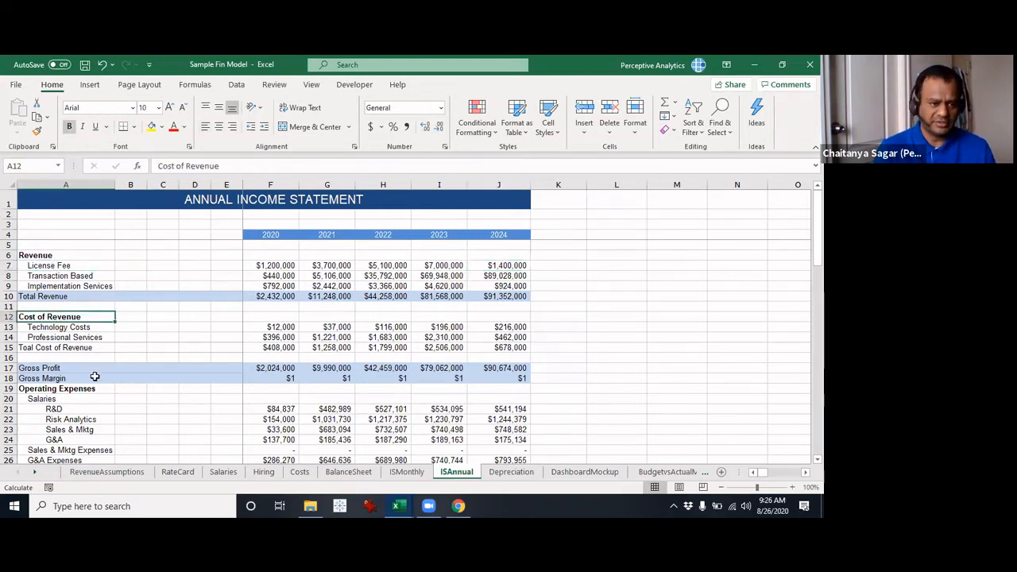
scroll(94, 376, "down", 1)
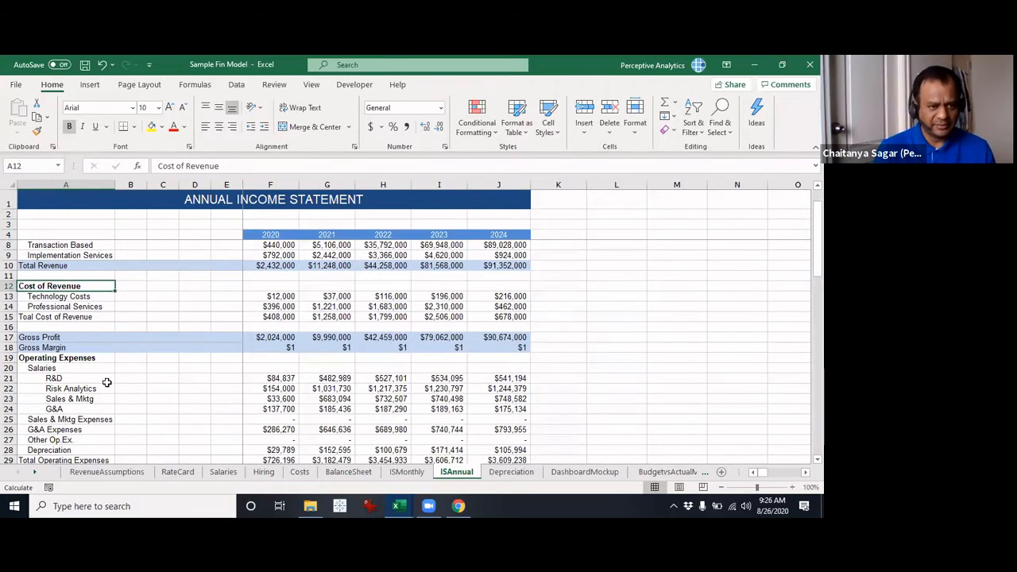
scroll(99, 385, "down", 2)
left_click_drag(70, 316, 119, 378)
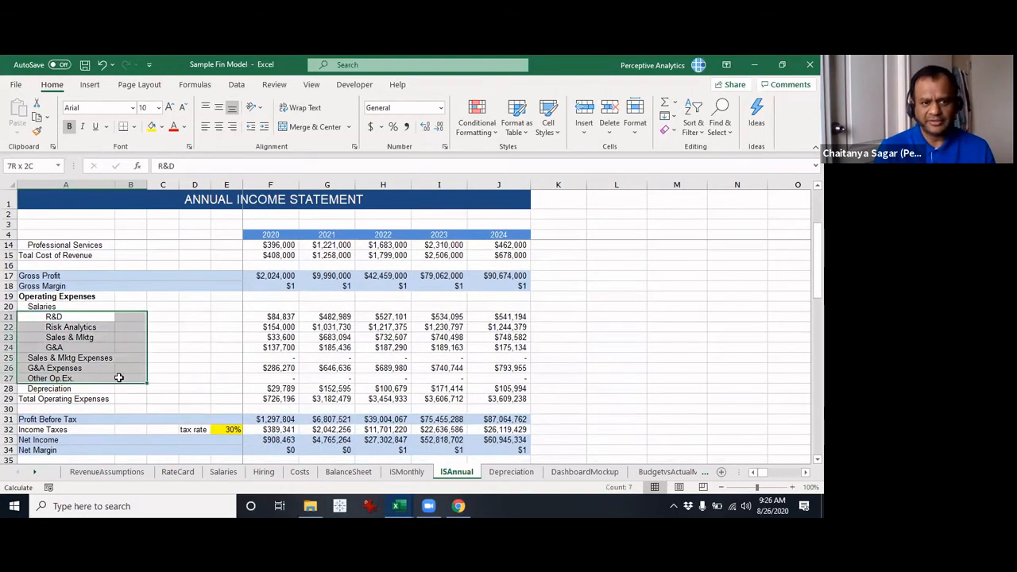
left_click(75, 320)
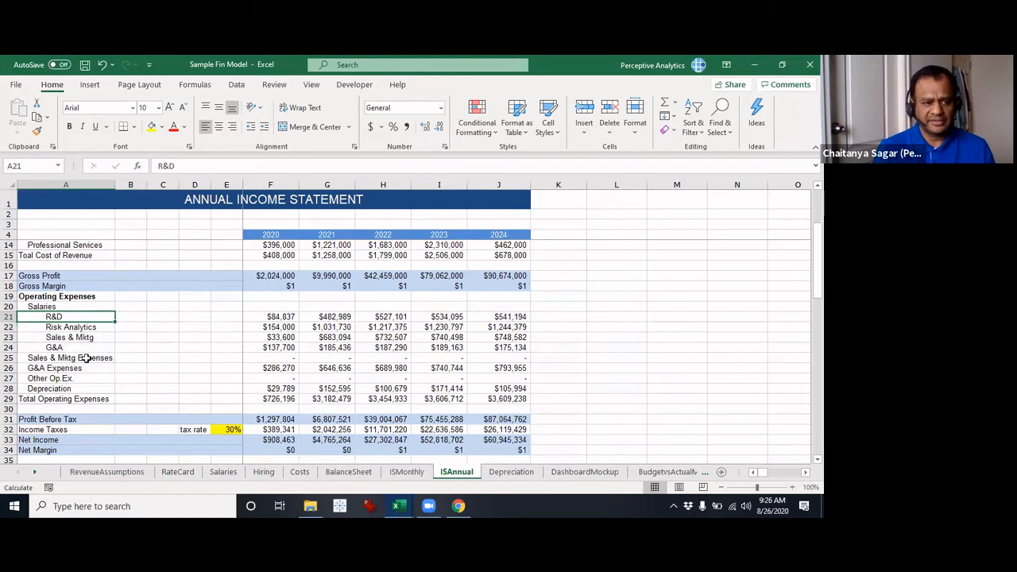
left_click(86, 358)
left_click(88, 368)
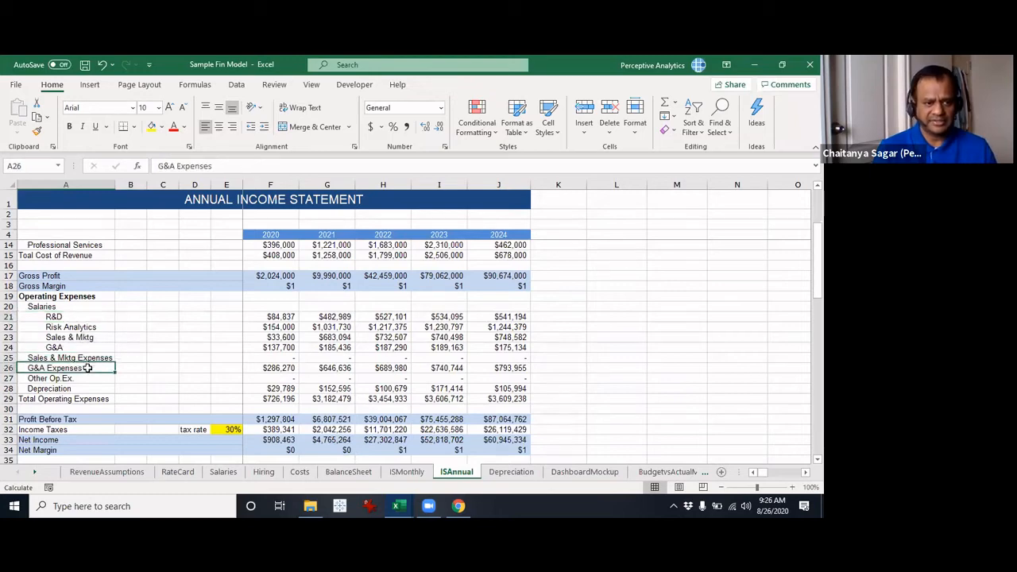
Step: View the Cash Balance row of the annual income statement and select the Net Margin label in A34
scroll(141, 401, "down", 4)
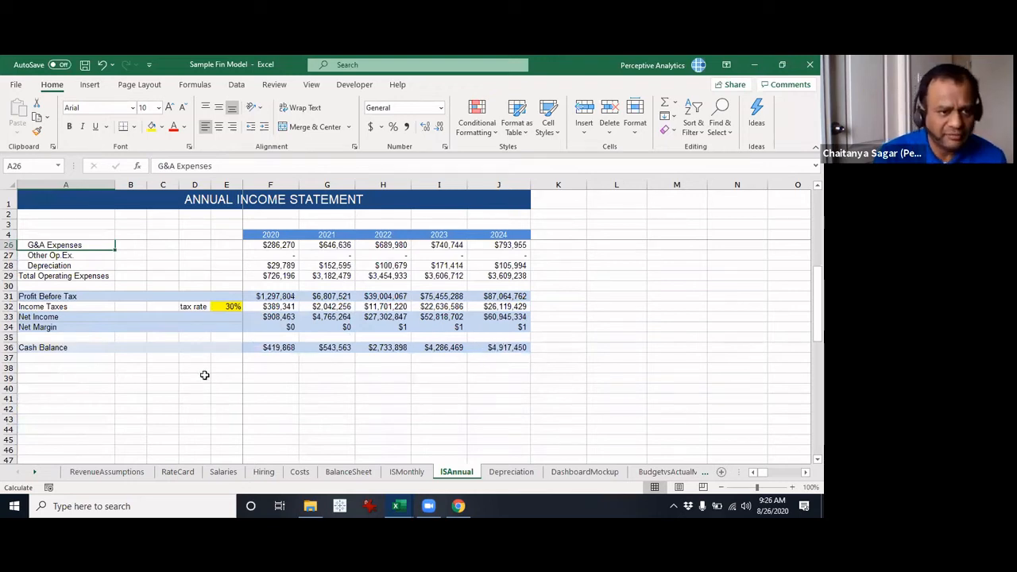
left_click(253, 350)
left_click(80, 326)
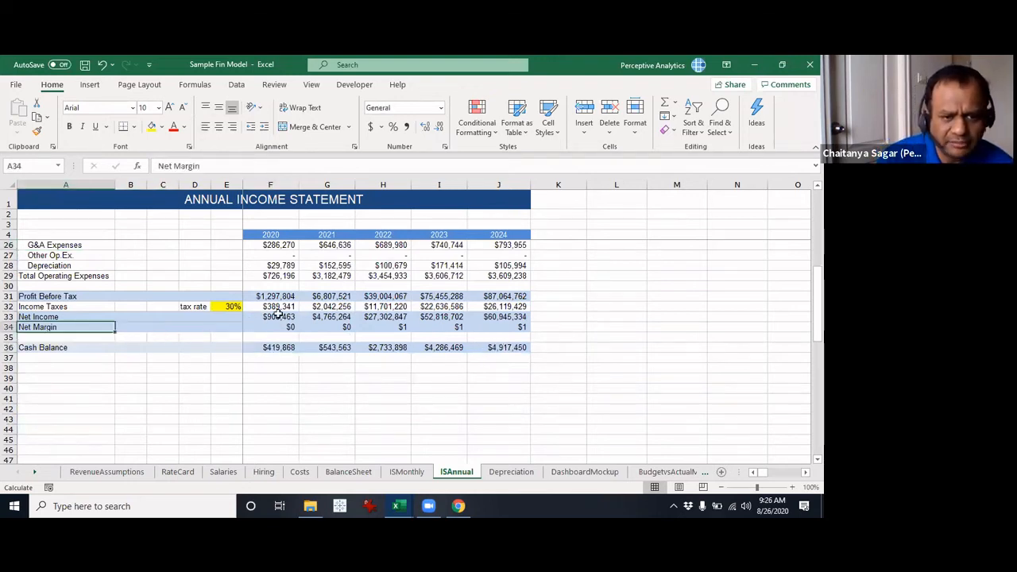
scroll(413, 325, "up", 1)
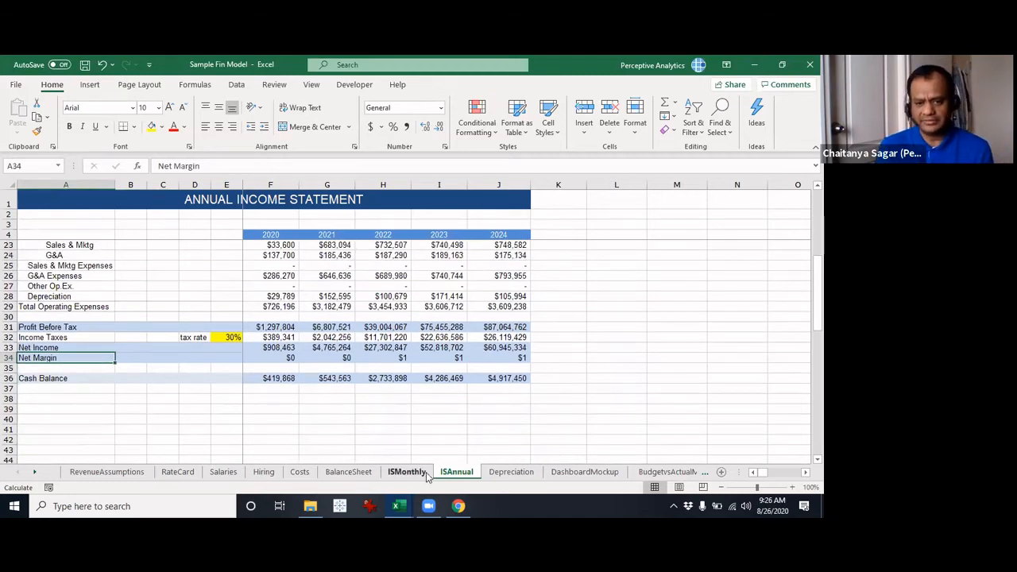
Step: Look through the fixed-asset schedules on the Depreciation sheet, then view the charts on the DashboardMockup sheet
left_click(534, 475)
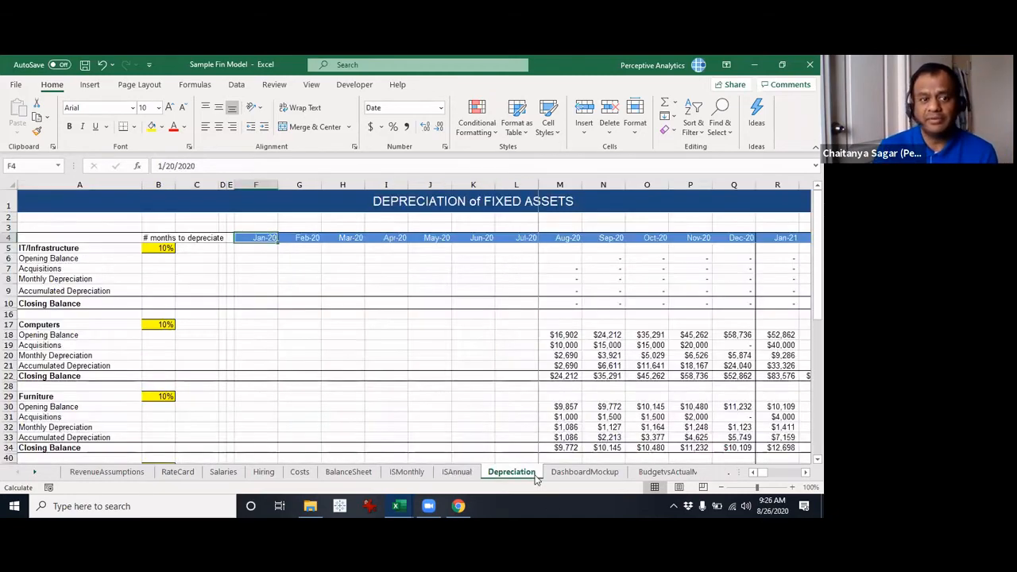
scroll(620, 358, "down", 9)
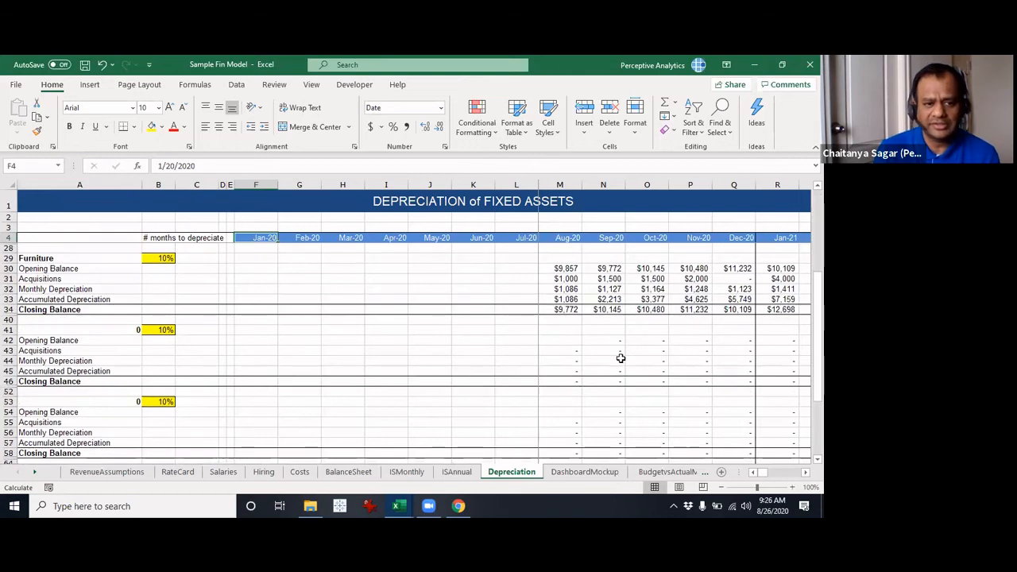
scroll(621, 358, "up", 9)
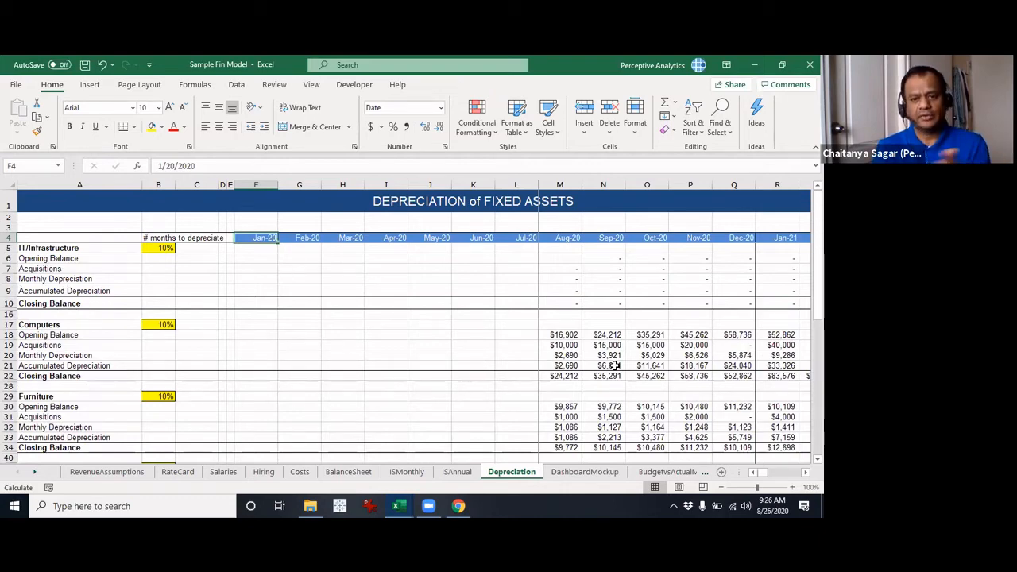
scroll(613, 363, "down", 8)
scroll(611, 413, "up", 7)
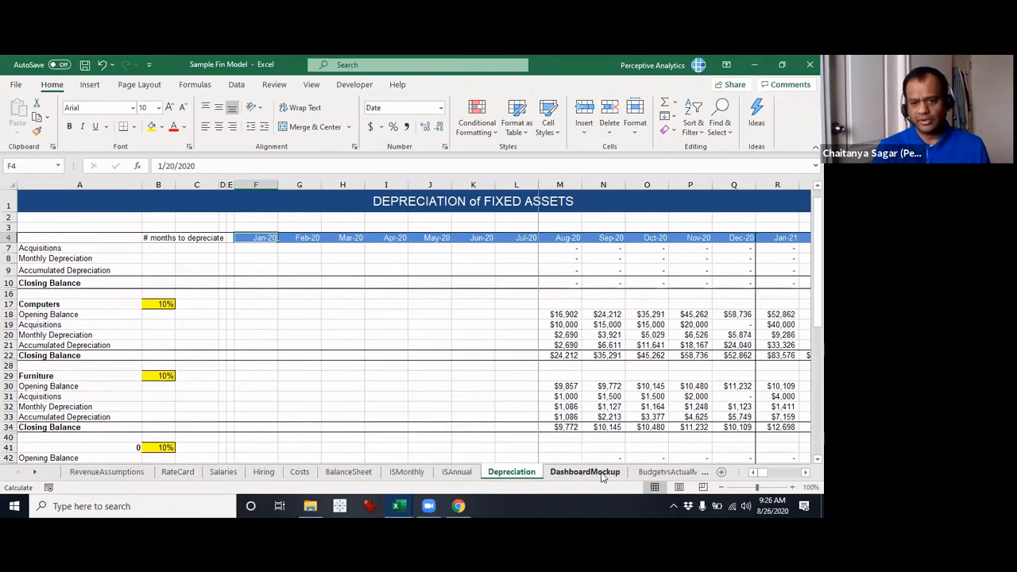
left_click(604, 472)
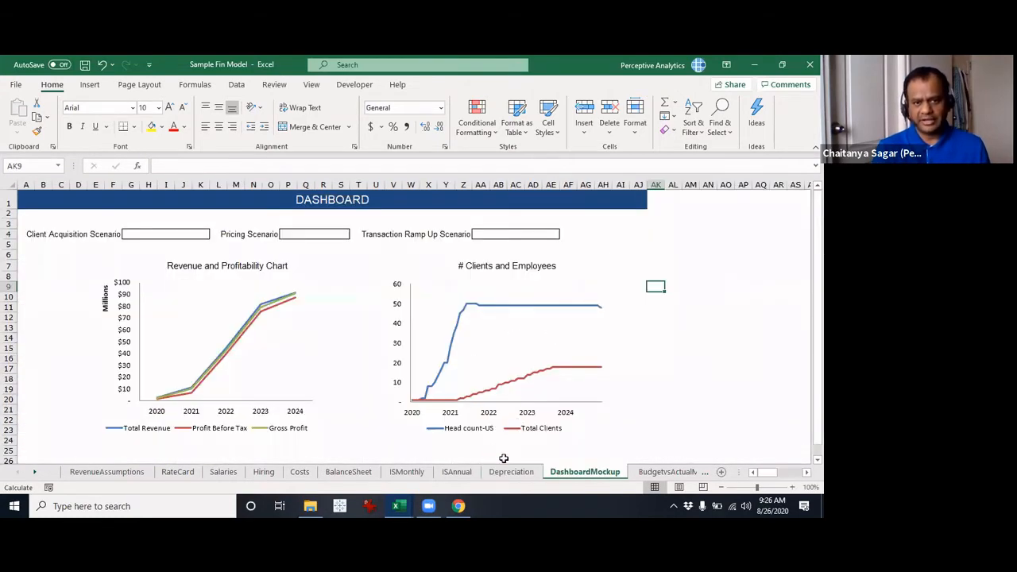
Step: Open the Working Cap Assumptions sheet and examine the days receivable and days payable inputs in D8 and D12
left_click(651, 473)
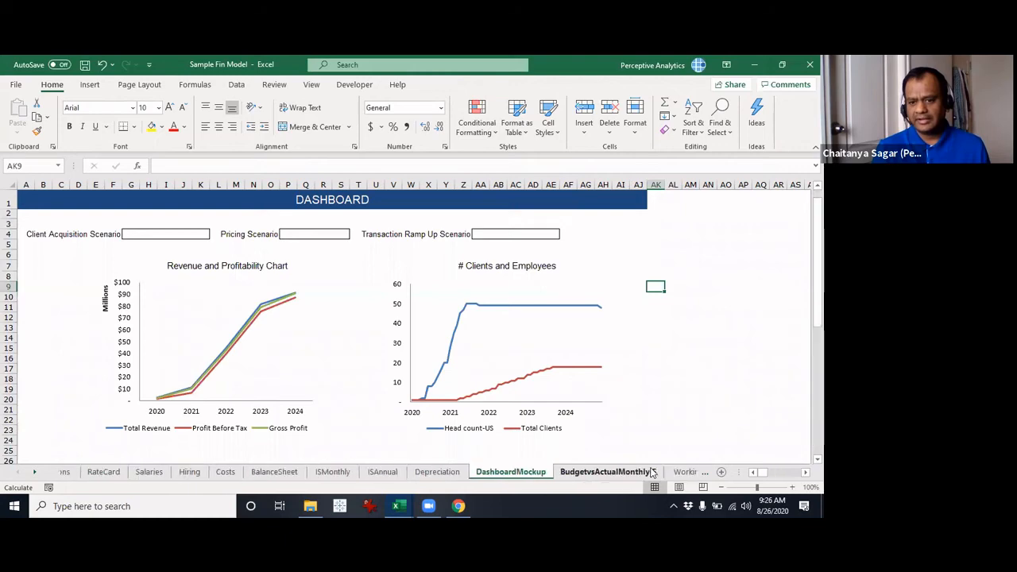
left_click(664, 473)
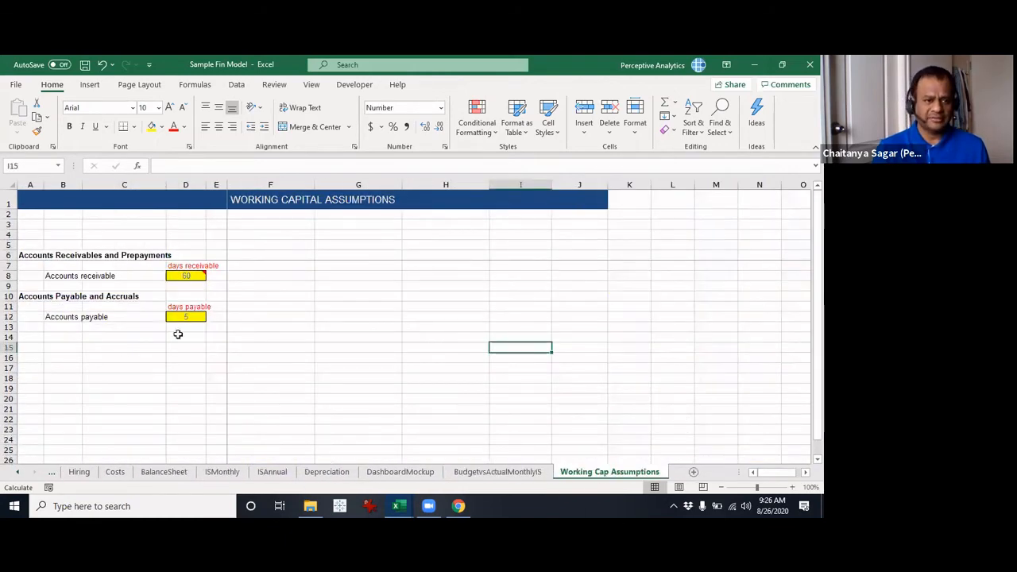
left_click(180, 286)
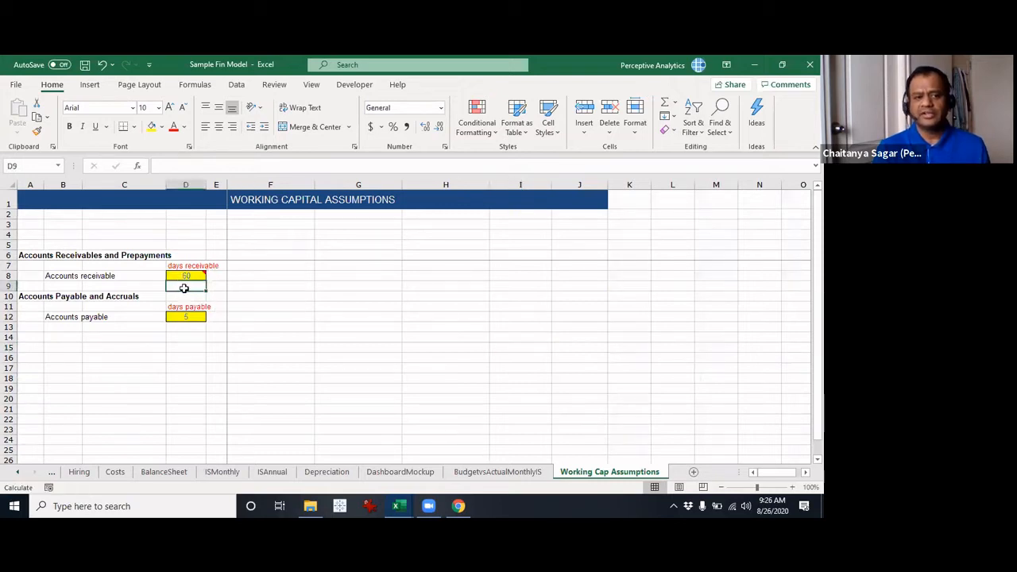
left_click(134, 278)
left_click(178, 278)
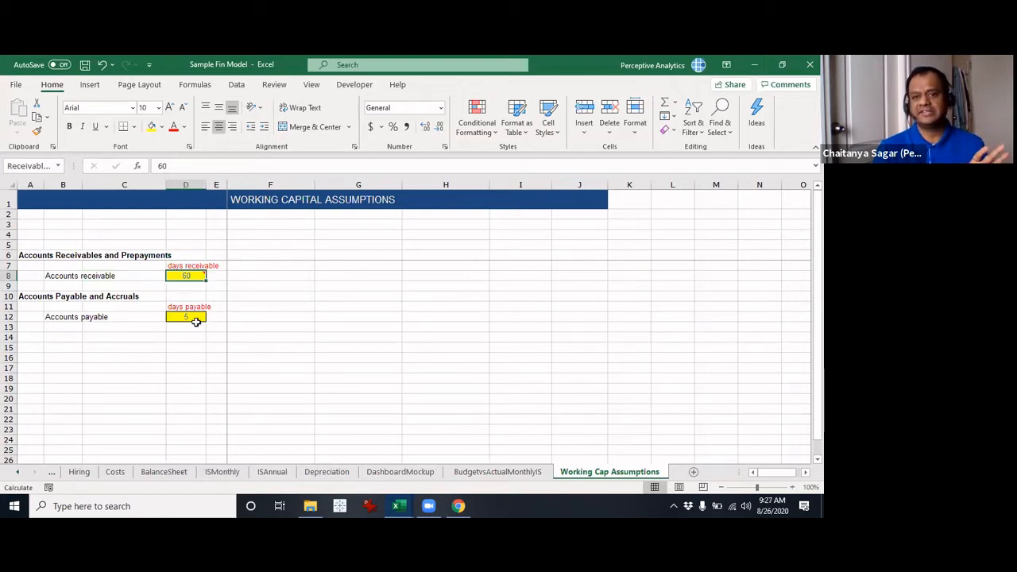
left_click(75, 318)
left_click(180, 315)
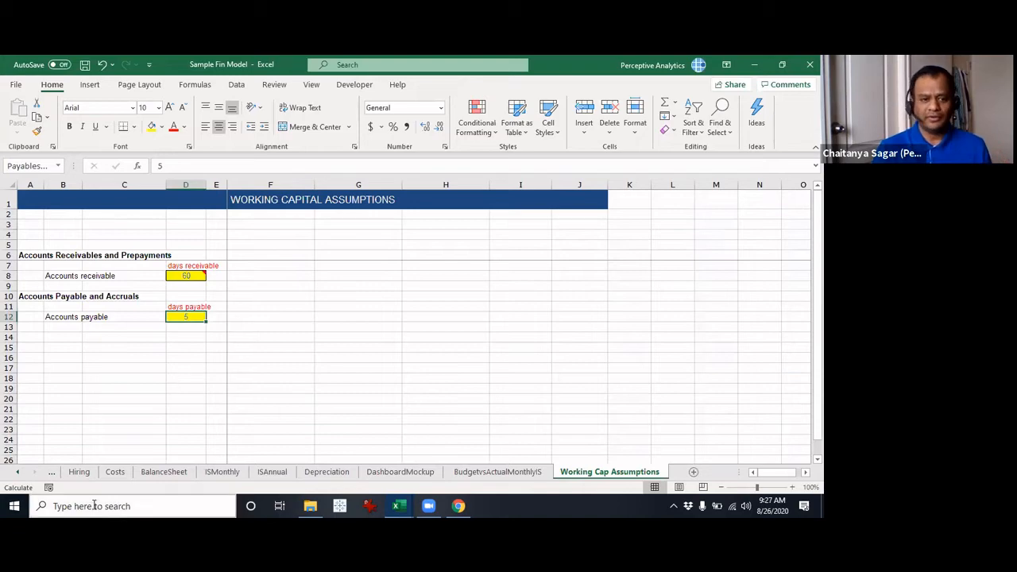
Step: Return to the RevenueAssumptions sheet and examine Client 1's Implementation Services license fee percentage in D22
left_click(18, 471)
left_click(18, 472)
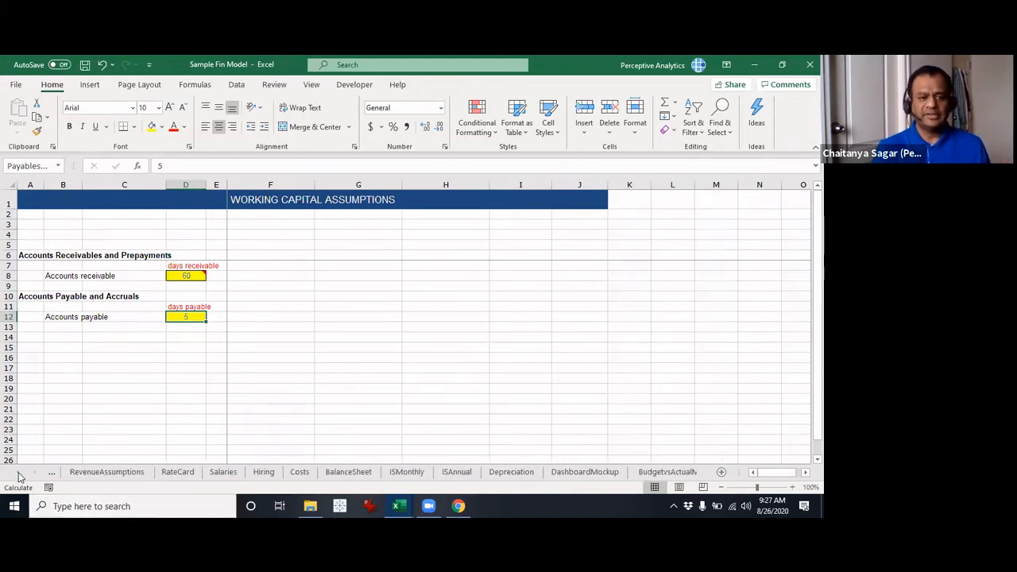
left_click(143, 474)
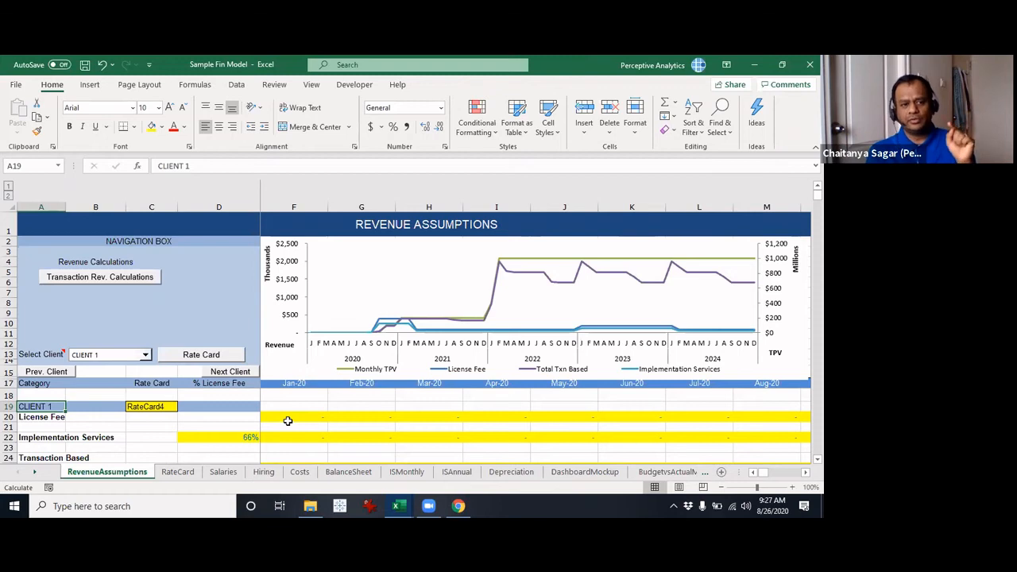
left_click(225, 436)
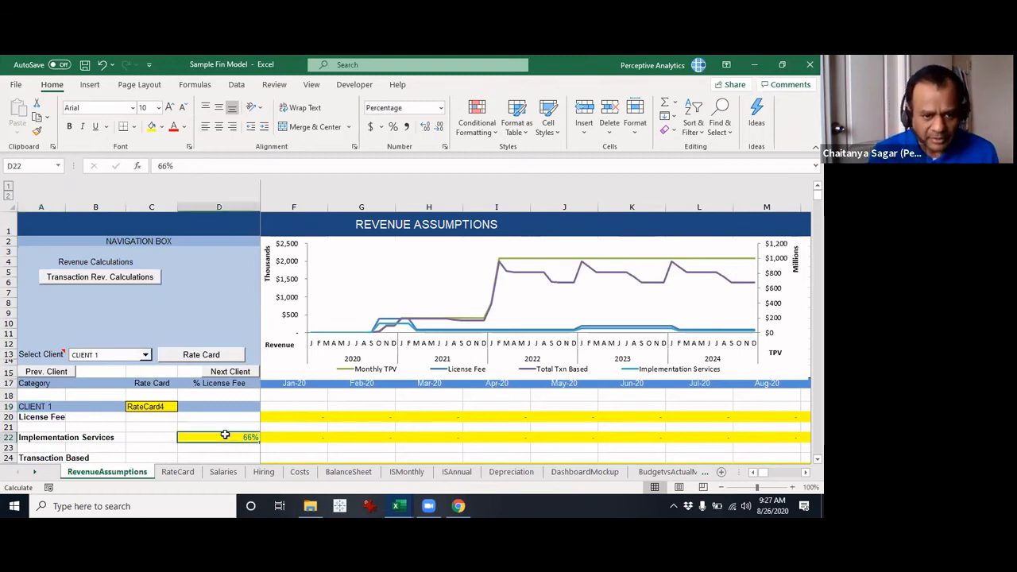
scroll(223, 452, "down", 2)
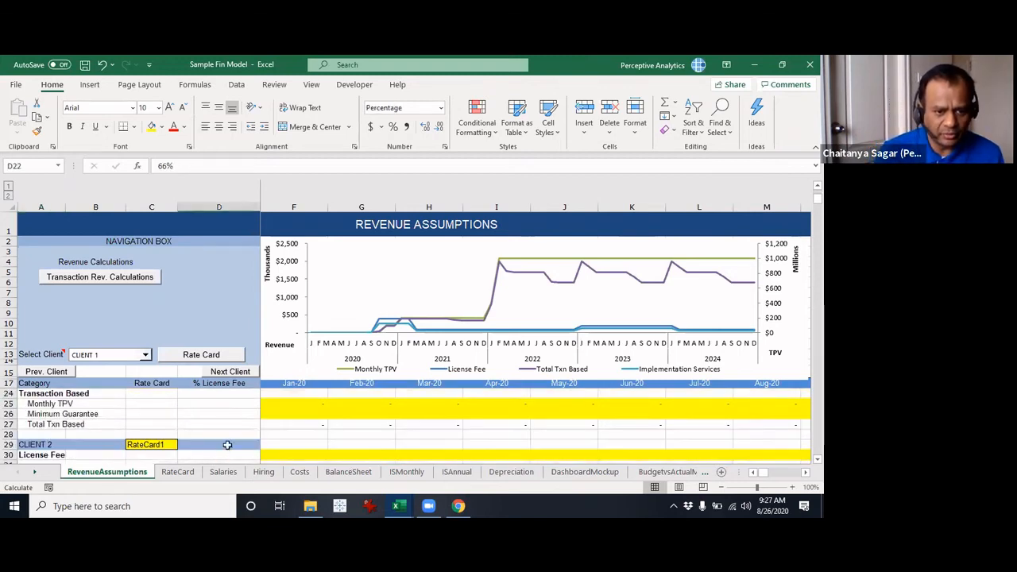
scroll(228, 445, "up", 2)
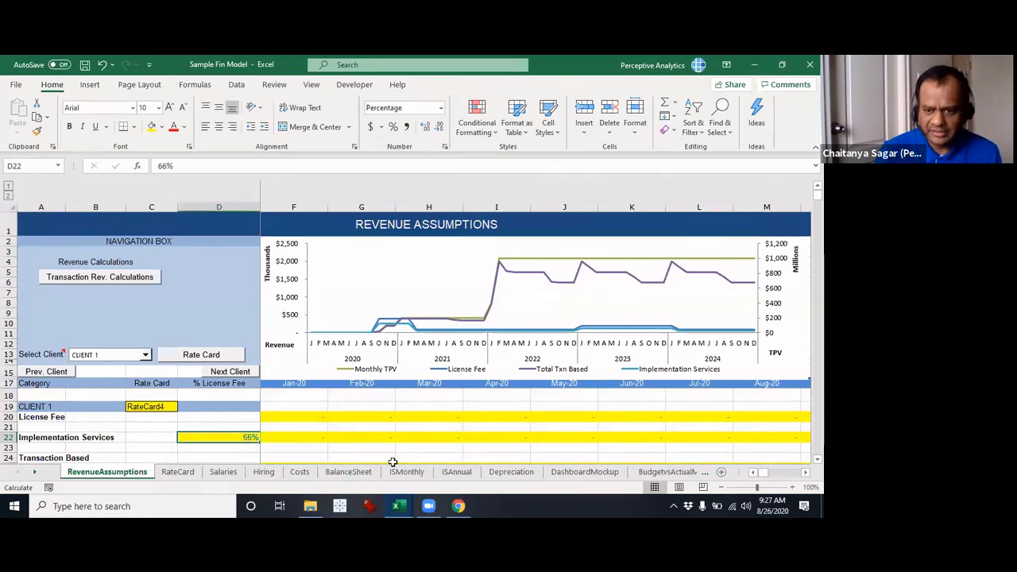
Step: Examine Client 1's Implementation Services formulas across the months from January 2020 to December 2024, ending on August 2020 in M22
key("Right")
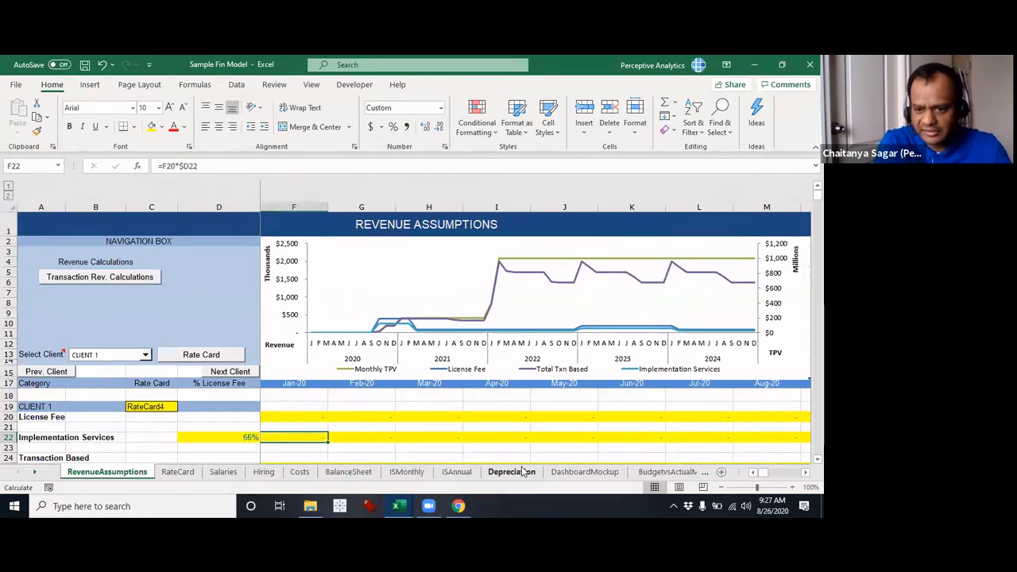
key("ctrl+Right")
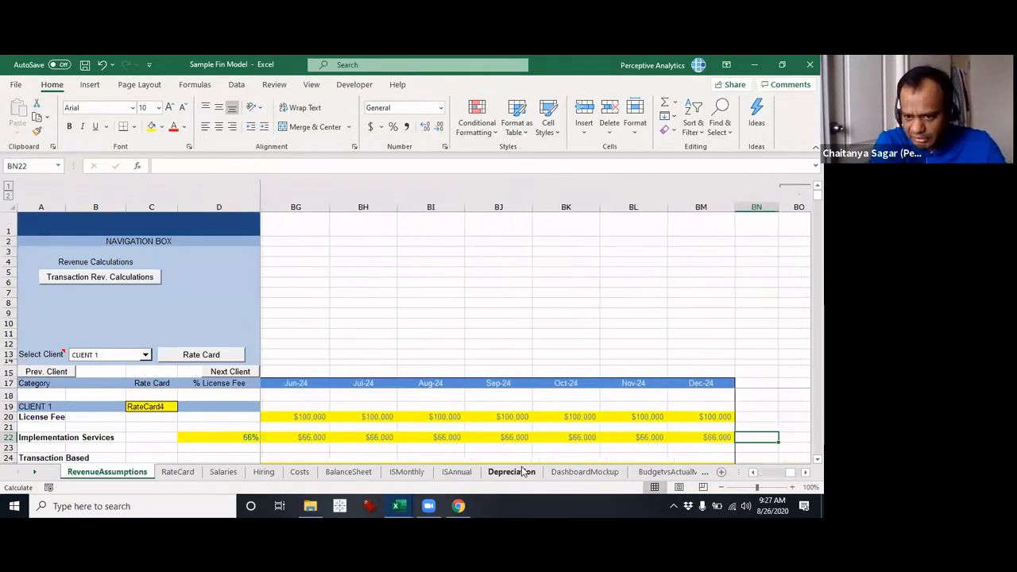
key("Left")
key("ctrl+Left")
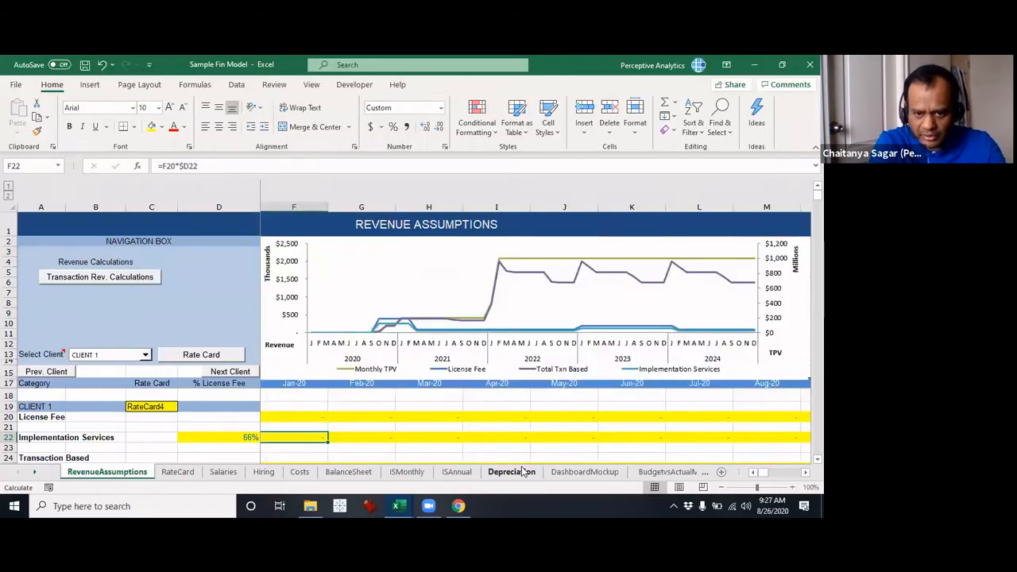
key("ctrl+Right")
key("Left")
key("Left")
key("Left")
key("Left")
key("Left")
key("Left")
key("Left")
key("Left")
key("Left")
key("Left")
key("Left")
key("Left")
key("Left")
key("Left")
key("Left")
key("Left")
key("Left")
key("Left")
key("Left")
key("Left")
key("Left")
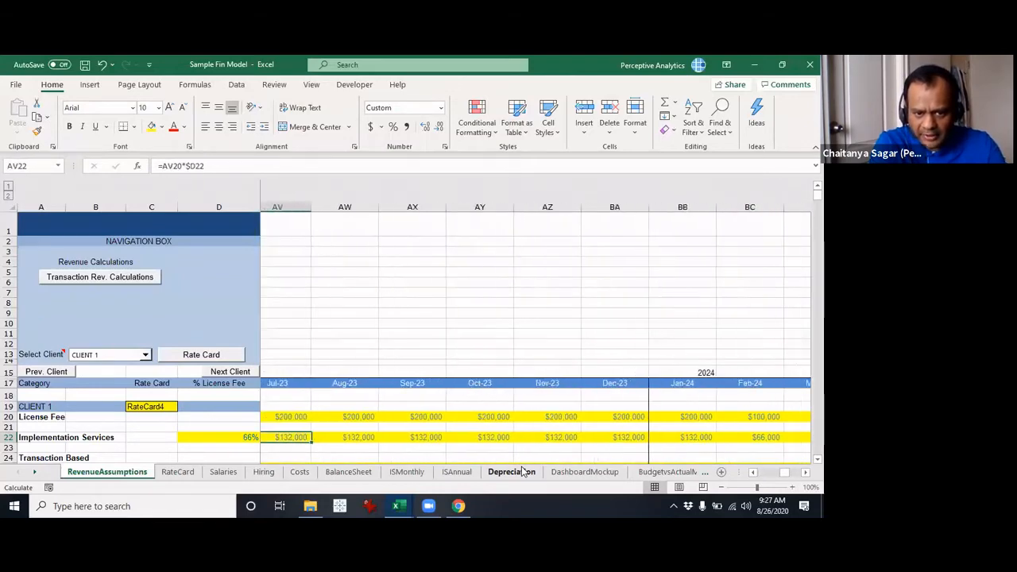
key("Left")
key("Left")
key("Left")
key("Left")
key("Left")
key("Left")
key("Left")
key("Left")
key("Left")
key("Left")
key("Left")
key("Left")
key("Left")
key("Left")
key("Left")
key("Left")
key("Left")
key("Left")
key("Left")
key("Left")
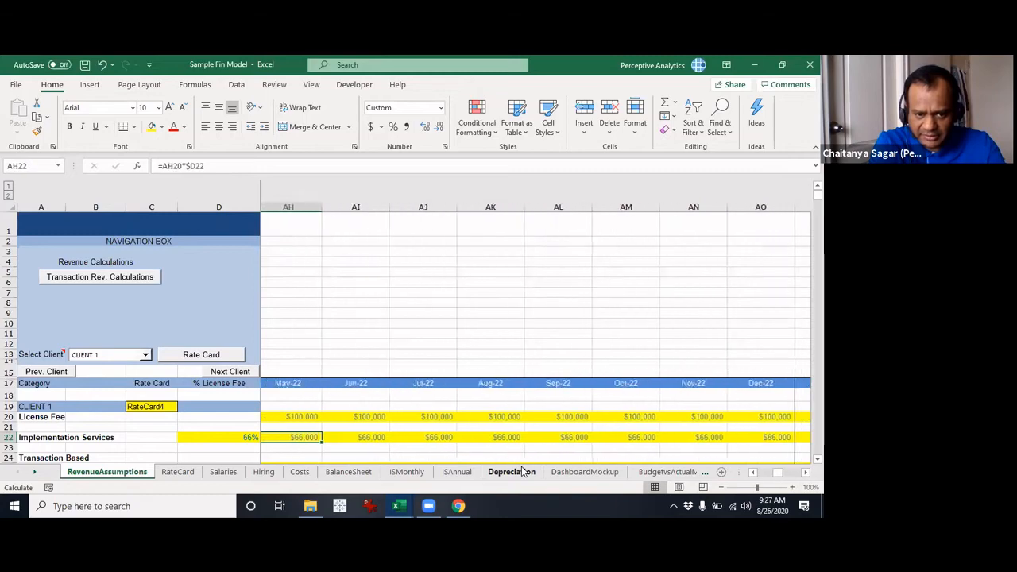
key("Left")
key("Left")
key("Left")
key("Left")
key("Left")
key("Left")
key("Left")
key("Left")
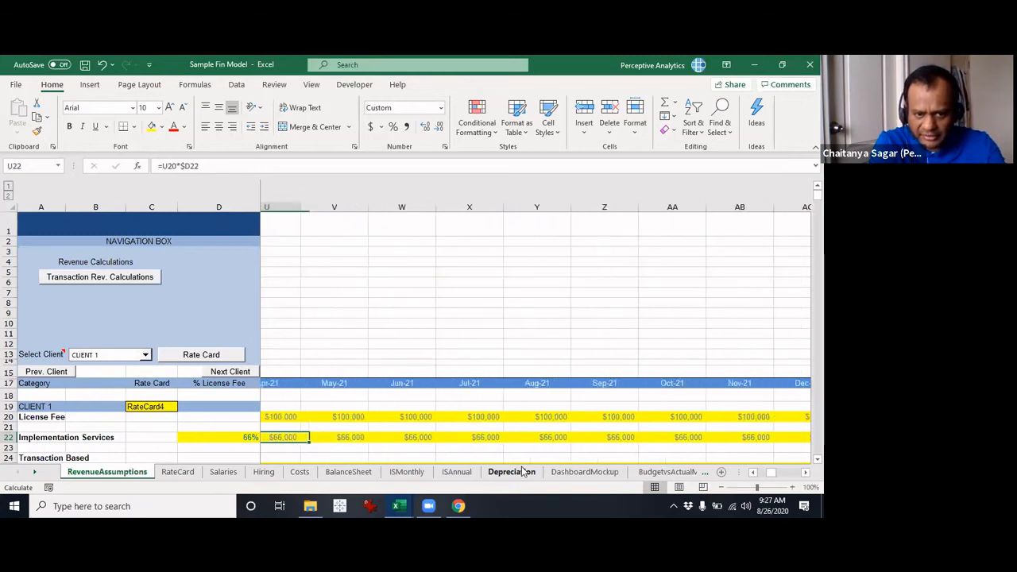
key("Left")
key("Left")
key("Left")
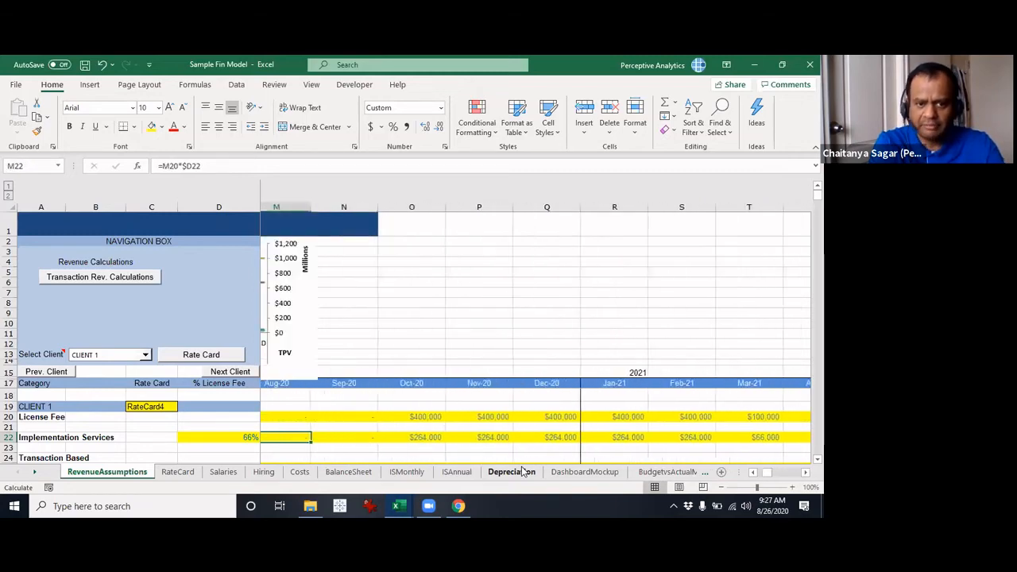
Step: Examine Client 1's October 2020 Implementation Services formula in O22 and return to the license fee percentage in D22
key("Right")
key("Right")
key("Right")
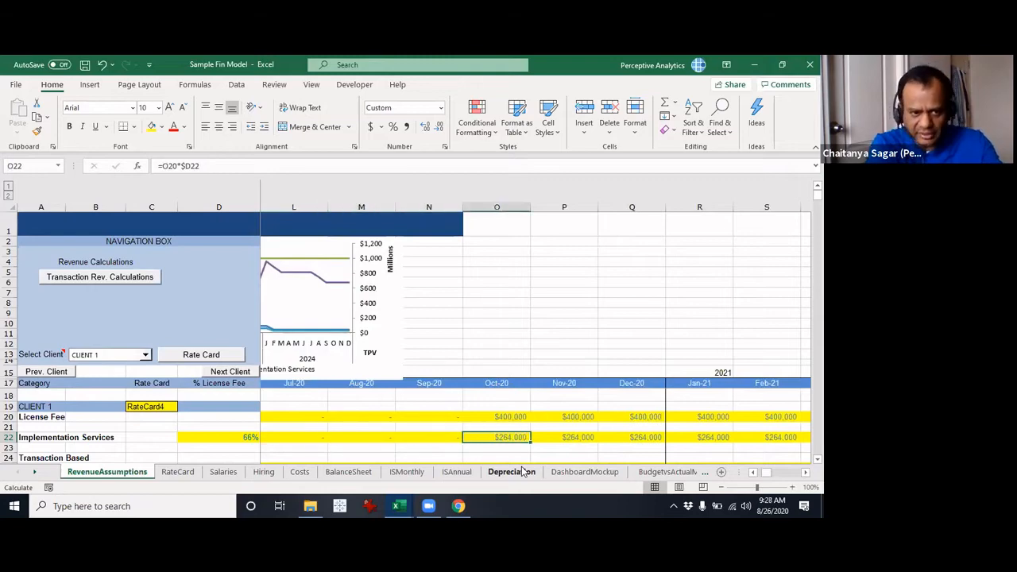
key("Left")
key("Left")
key("Left")
key("Left")
key("Left")
key("Left")
key("Left")
key("Left")
key("Left")
key("Left")
key("Left")
key("Left")
key("Left")
key("Right")
key("Right")
key("Right")
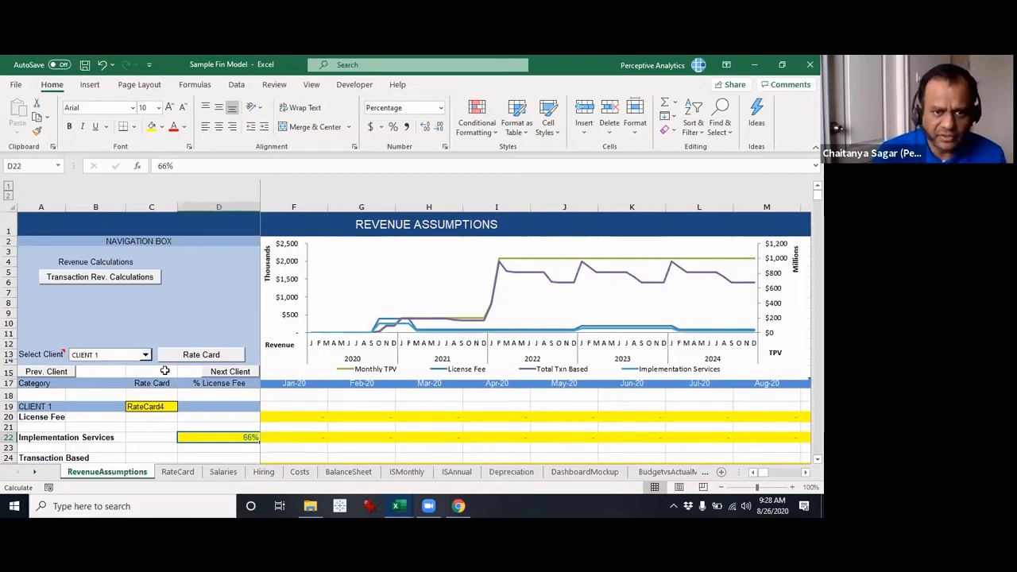
Step: Set Client 1's Implementation Services license fee percentage in D22 to 2%, then restore it to 66%
left_click(280, 335)
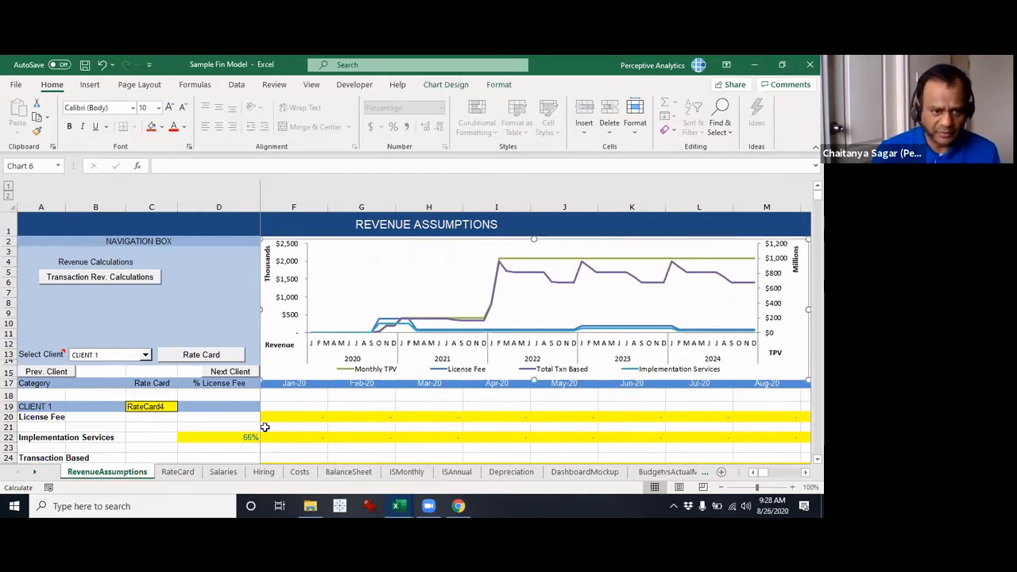
left_click(232, 439)
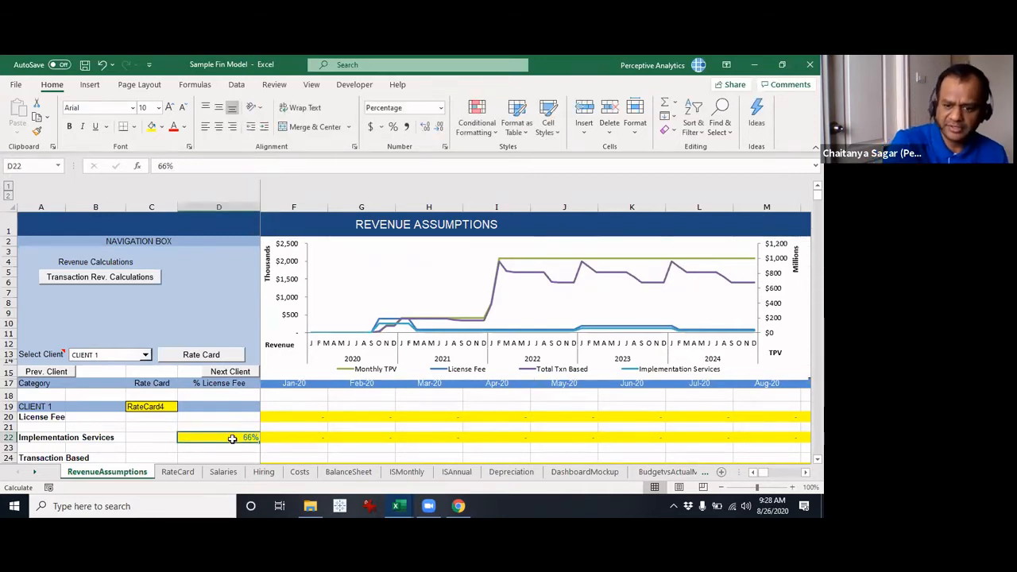
type("2")
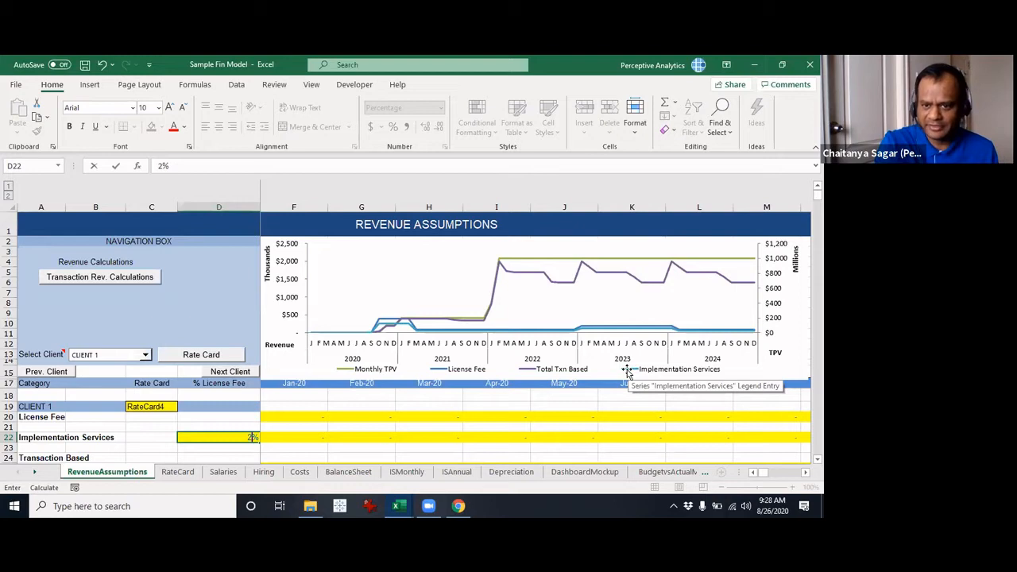
key("Return")
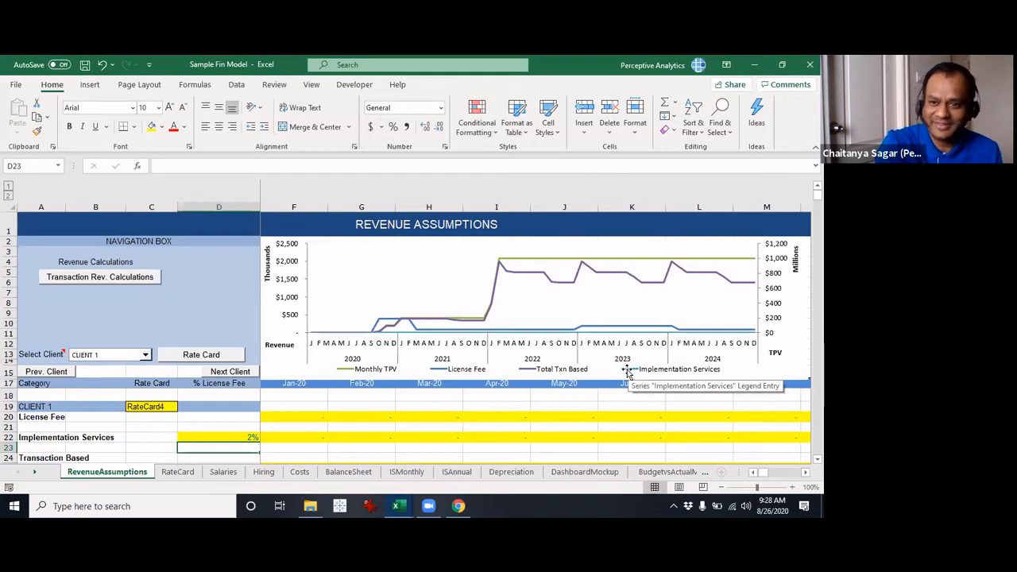
key("Up")
type("66")
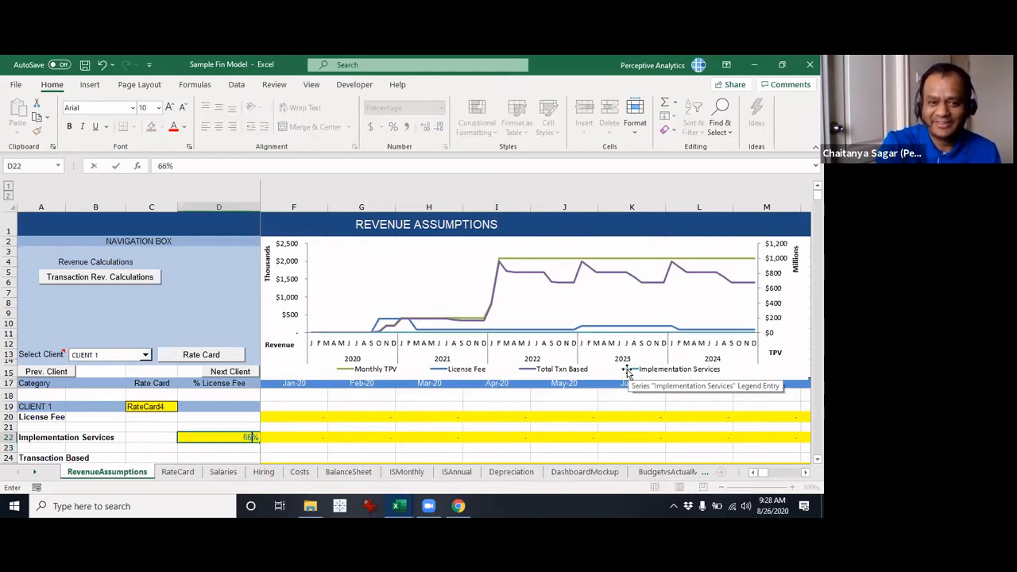
key("Return")
Step: Set Client 1's Implementation Services license fee percentage in D22 to 70%
key("Up")
type("70")
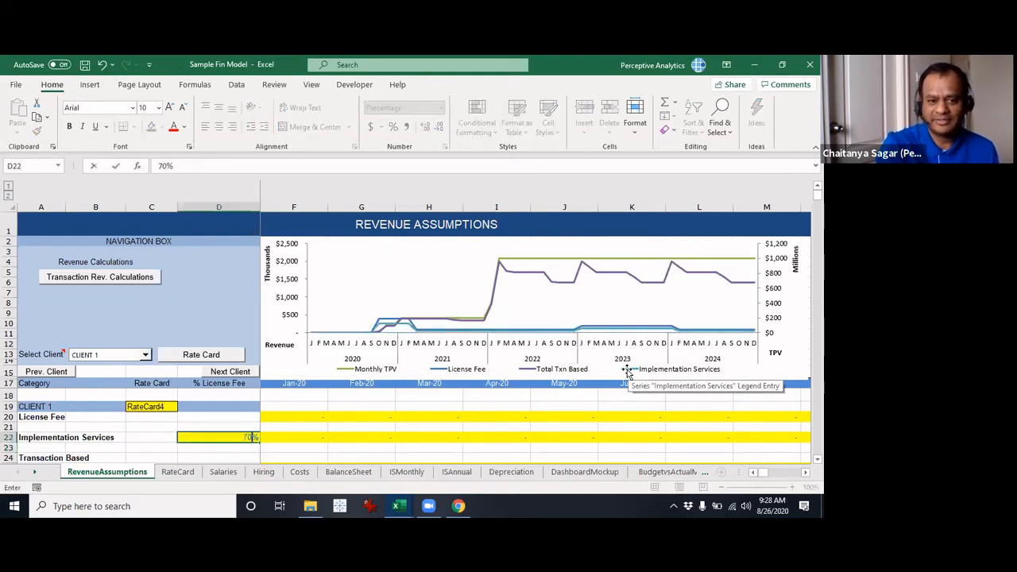
key("Return")
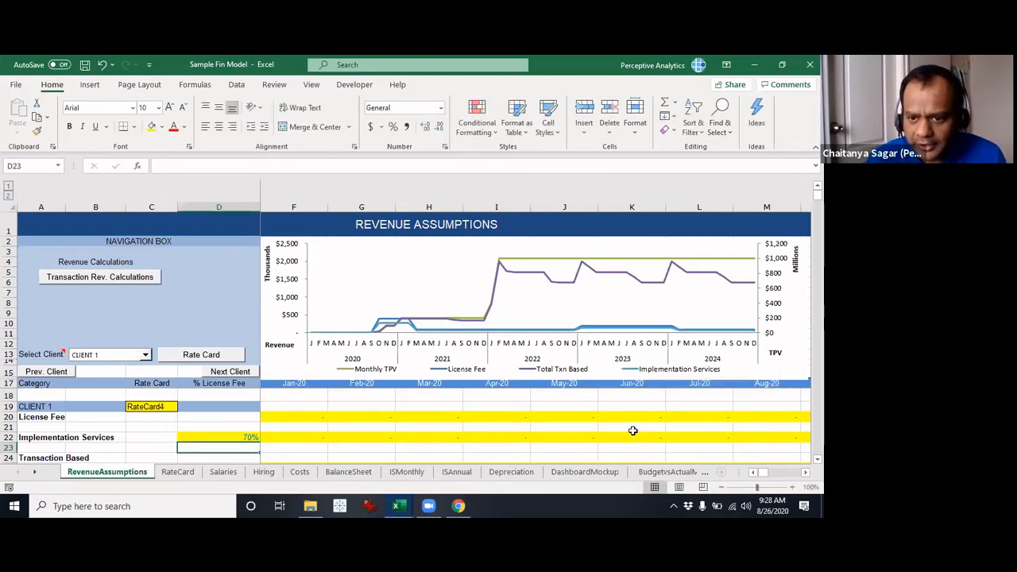
scroll(636, 433, "down", 3)
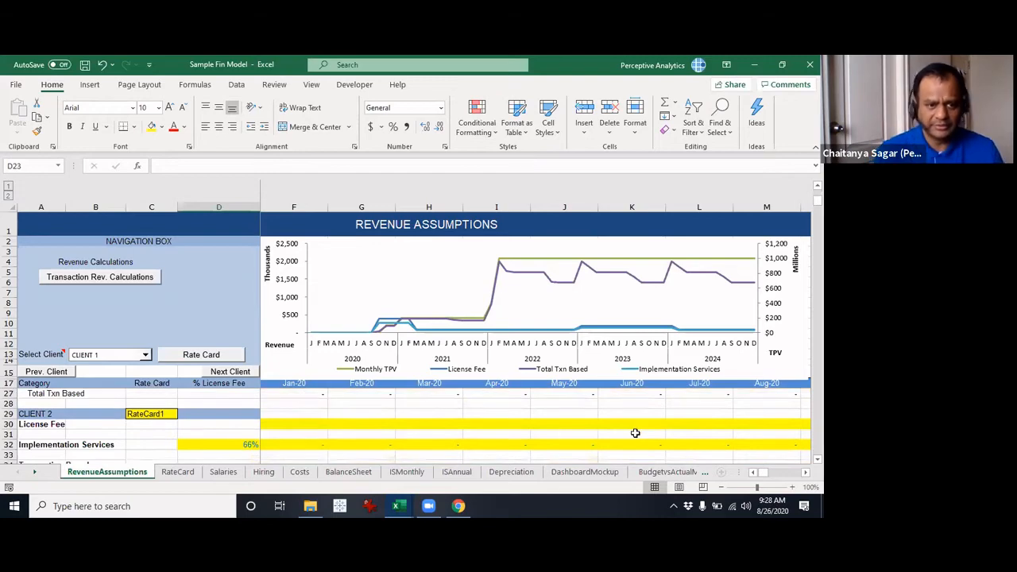
scroll(635, 433, "up", 3)
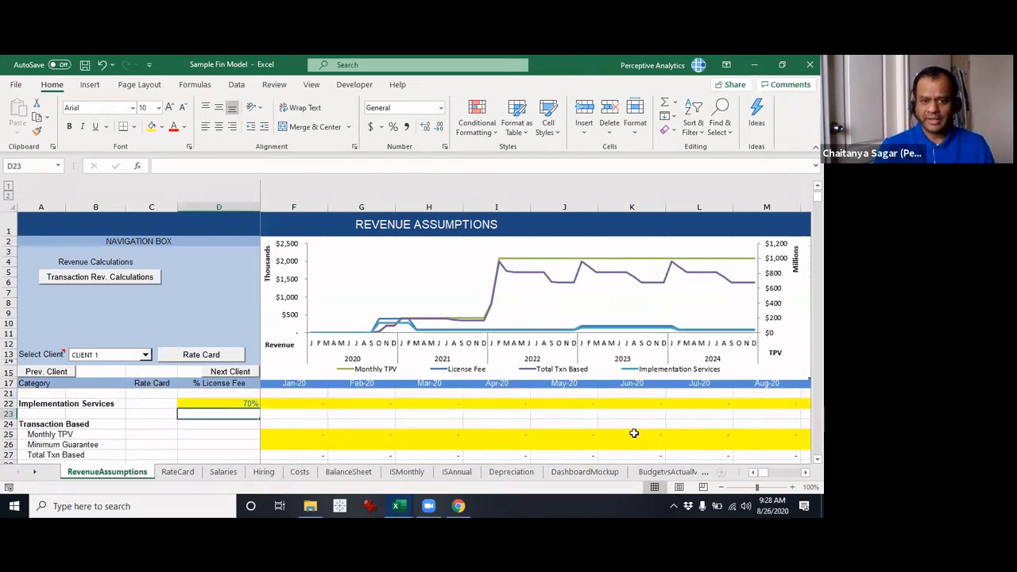
scroll(620, 421, "down", 1)
scroll(596, 398, "up", 1)
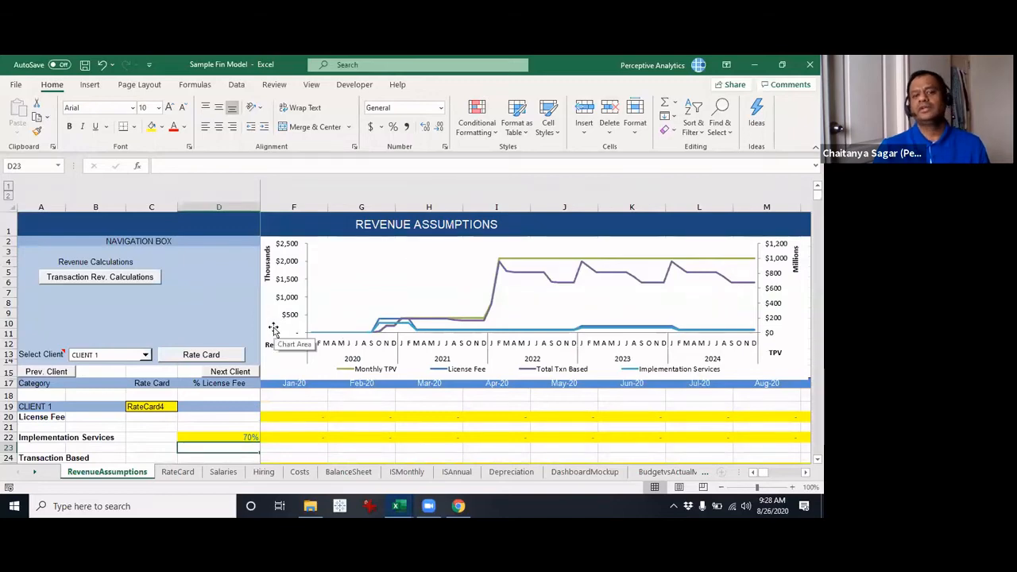
Step: Choose CLIENT 2 in the Select Client drop-down and examine that client's chart and revenue assumption rows
left_click(287, 349)
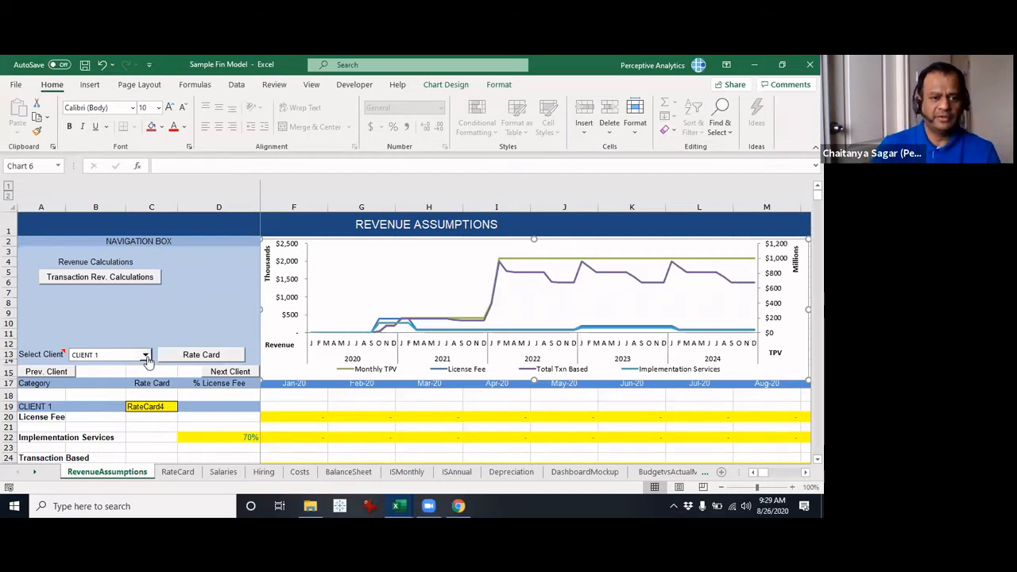
left_click(147, 356)
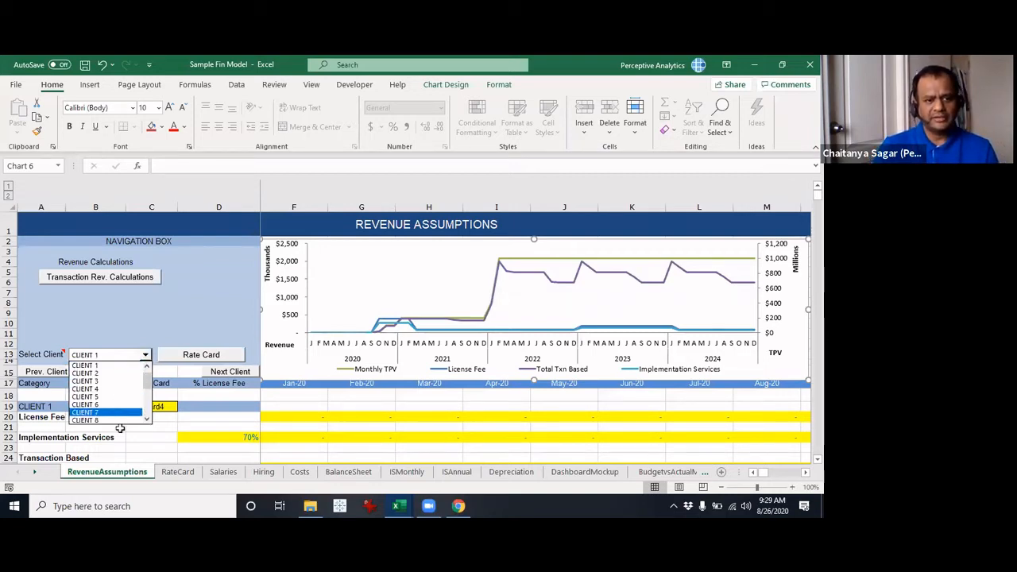
left_click(115, 372)
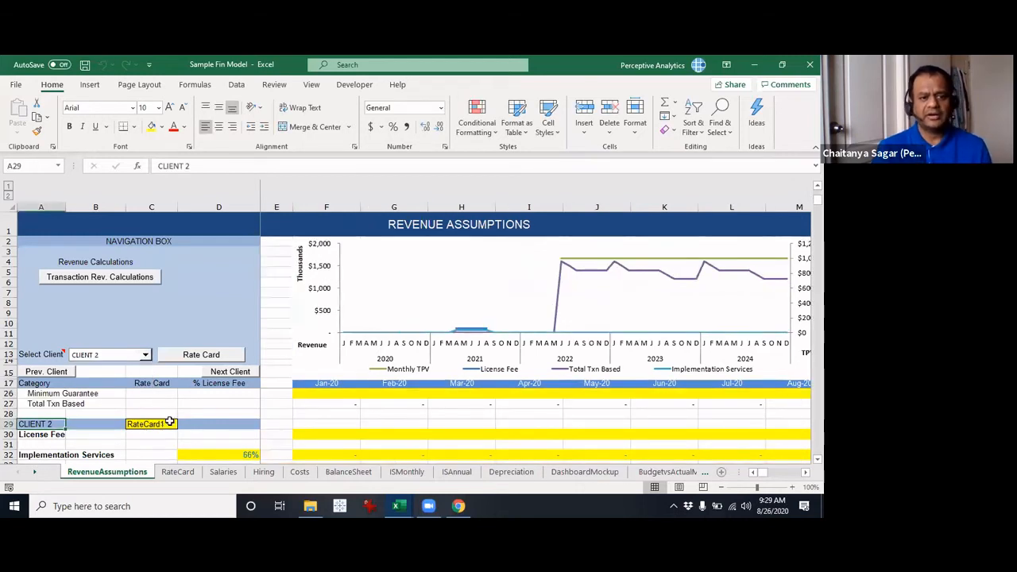
scroll(250, 415, "down", 1)
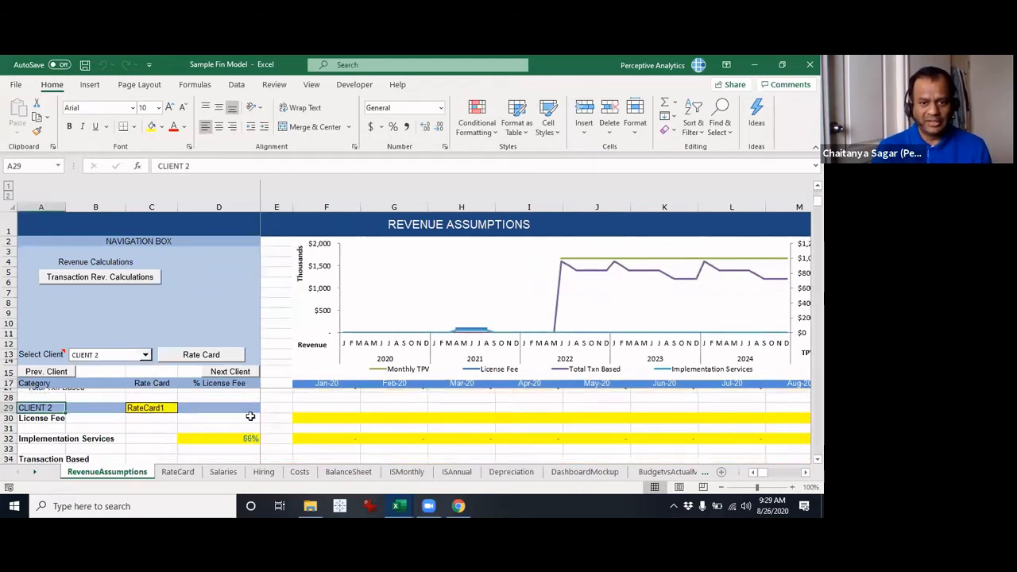
scroll(257, 425, "up", 1)
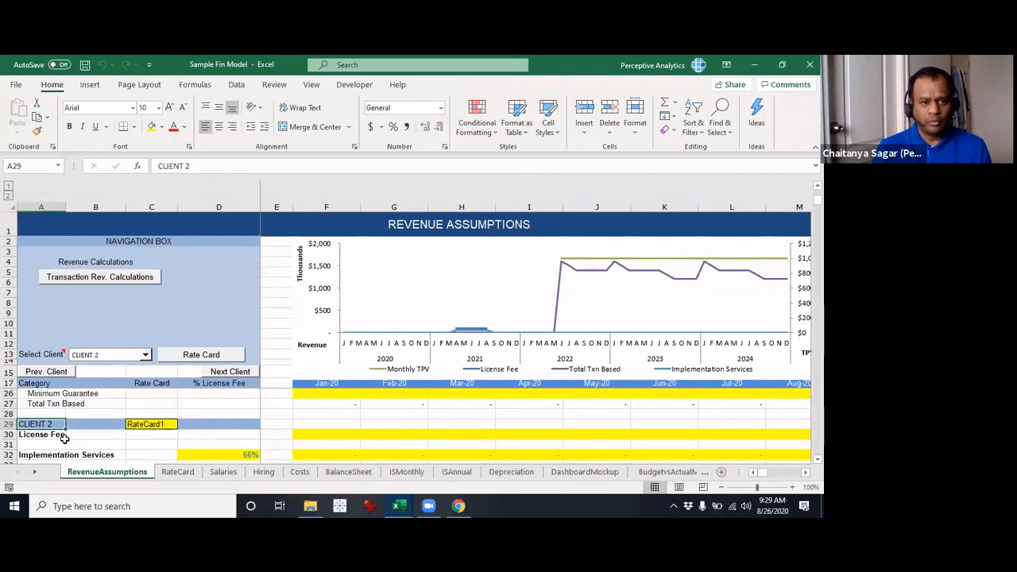
scroll(64, 437, "down", 1)
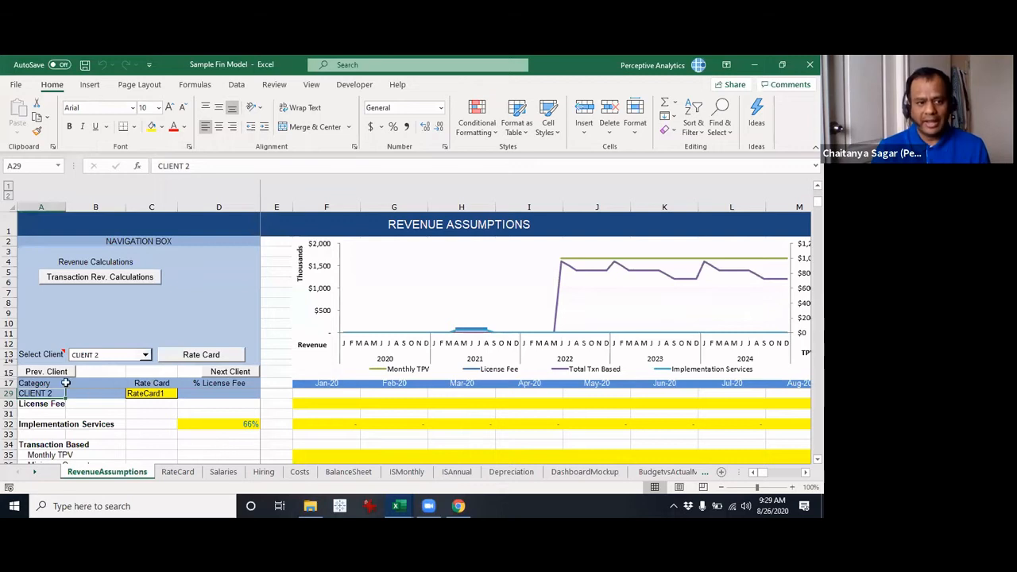
left_click(253, 433)
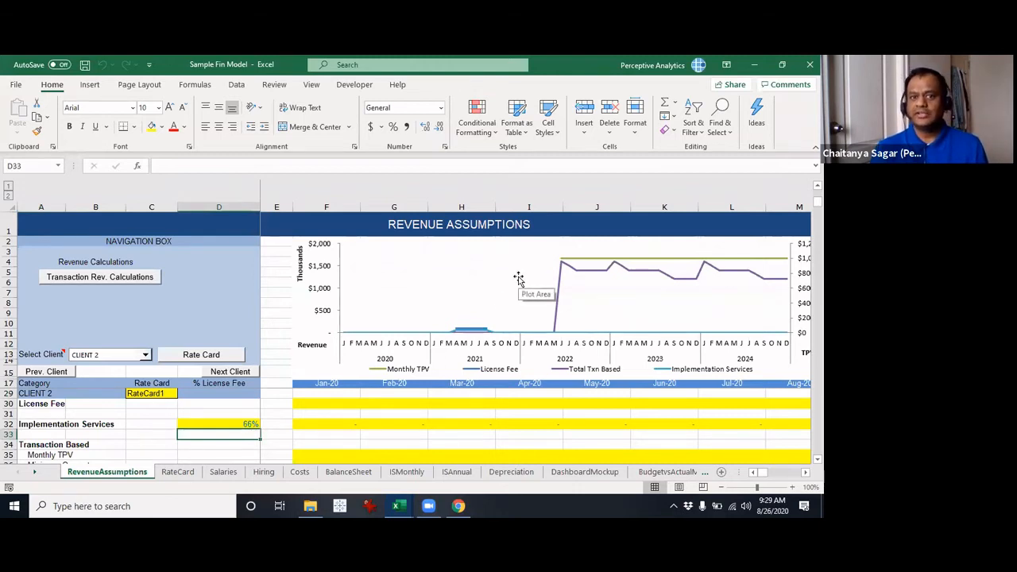
scroll(347, 427, "down", 2)
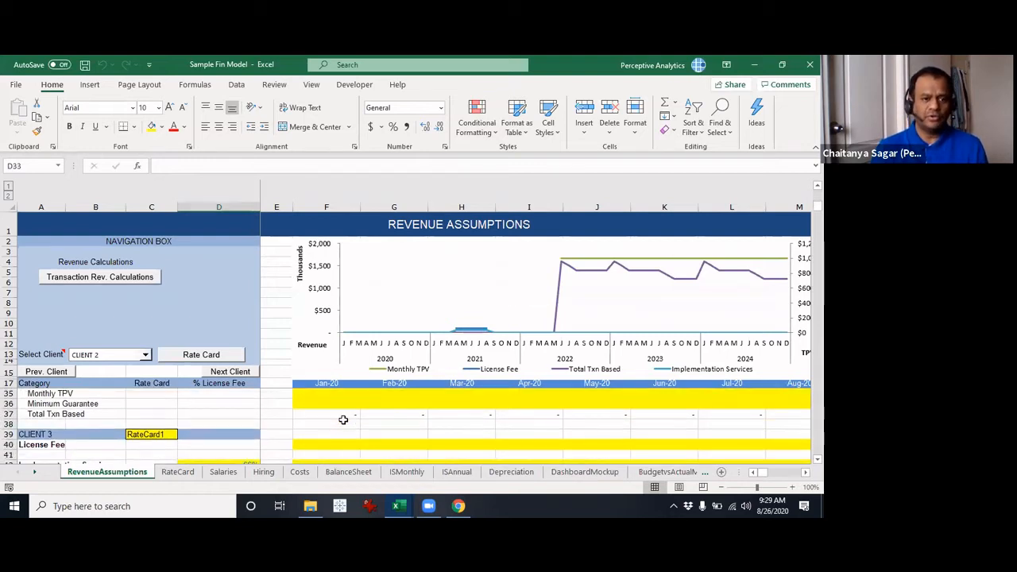
scroll(344, 420, "up", 1)
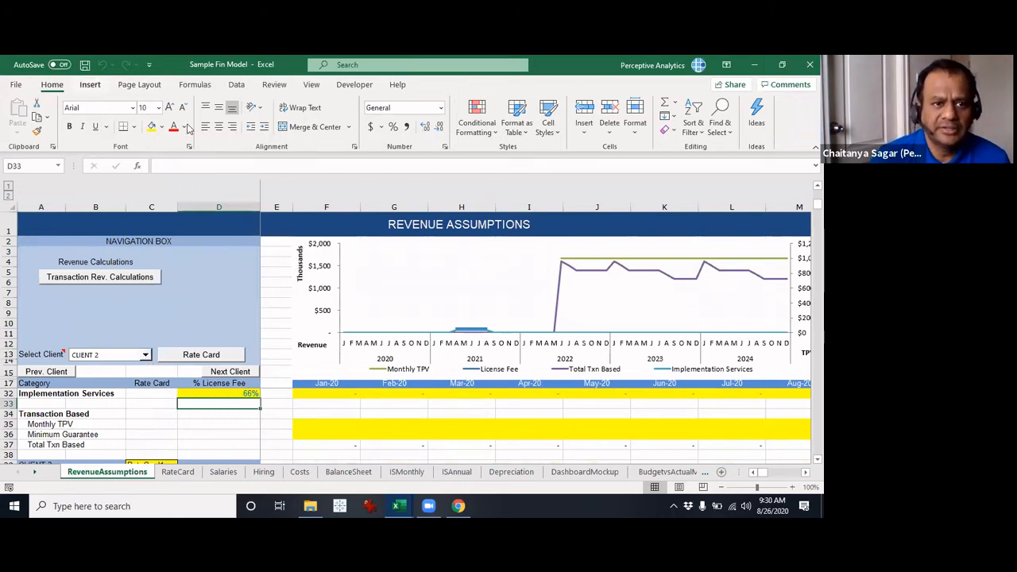
left_click(91, 84)
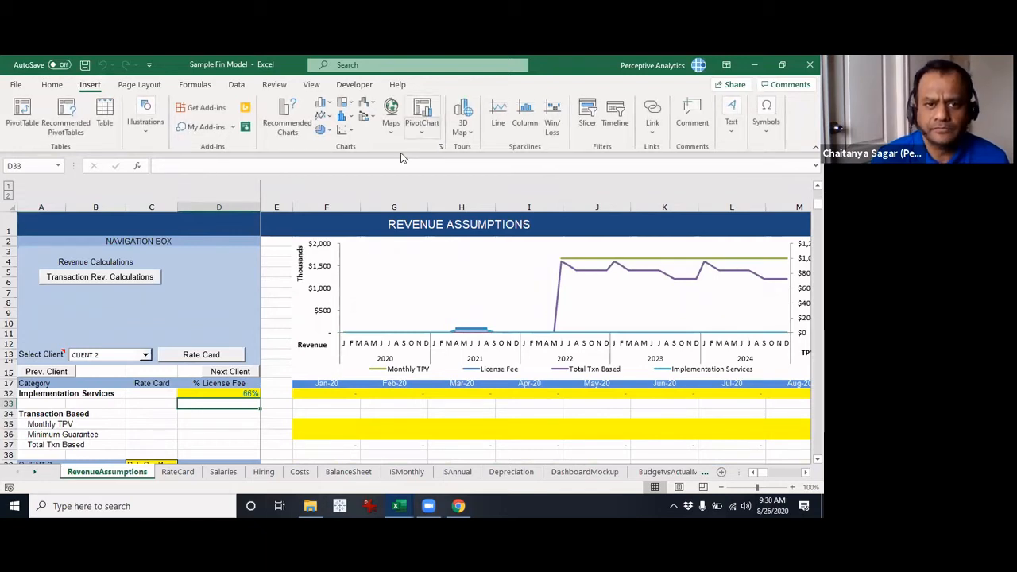
left_click(153, 136)
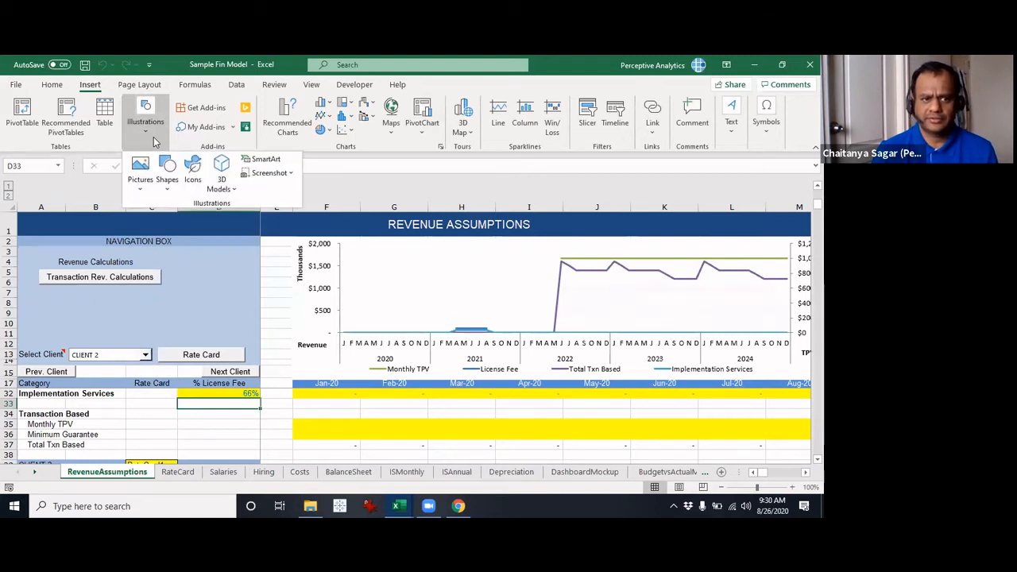
left_click(152, 137)
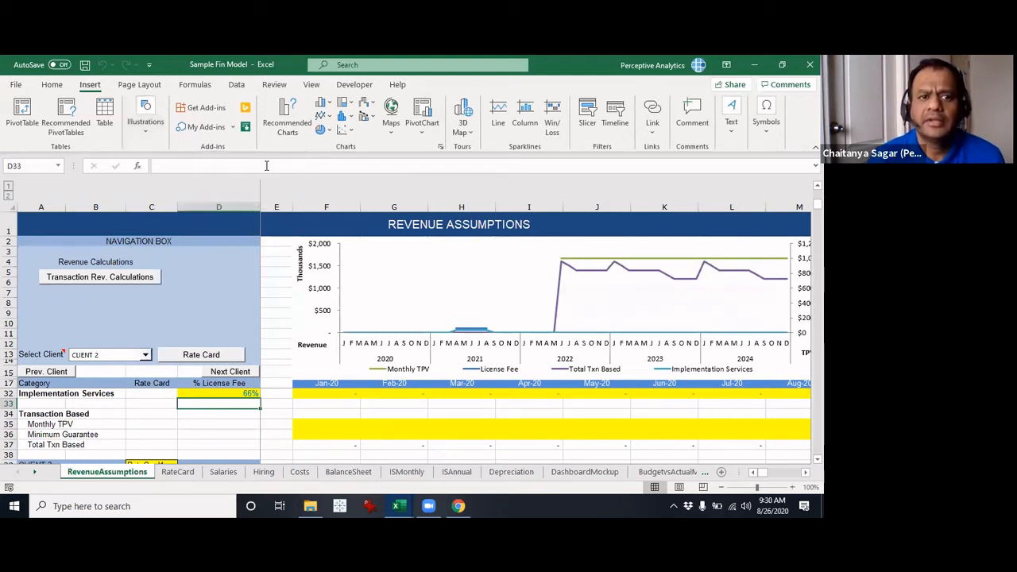
Step: Insert a combo box form control in the navigation box, across columns B and C above the Select Client drop-down
left_click(354, 84)
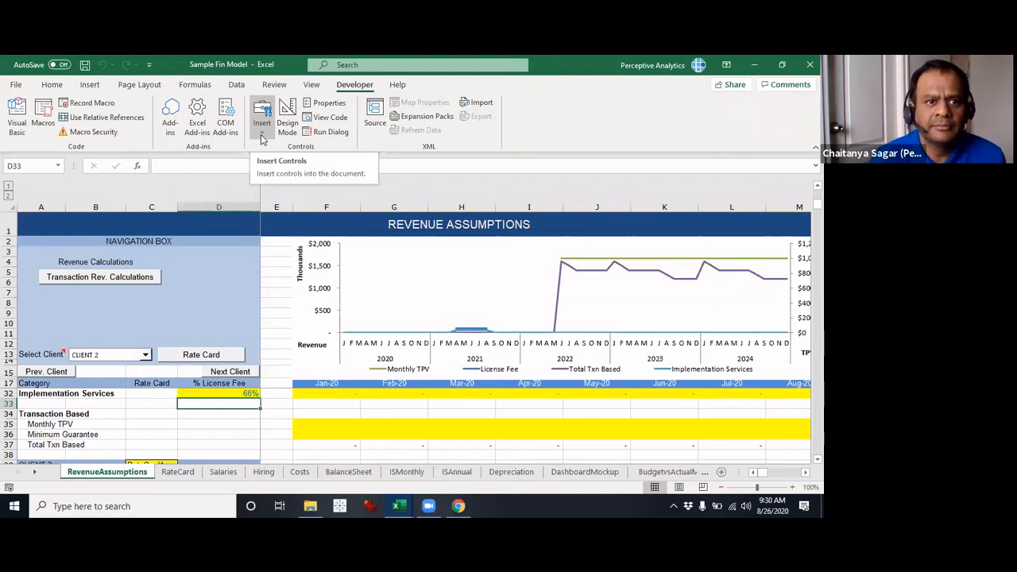
left_click(263, 136)
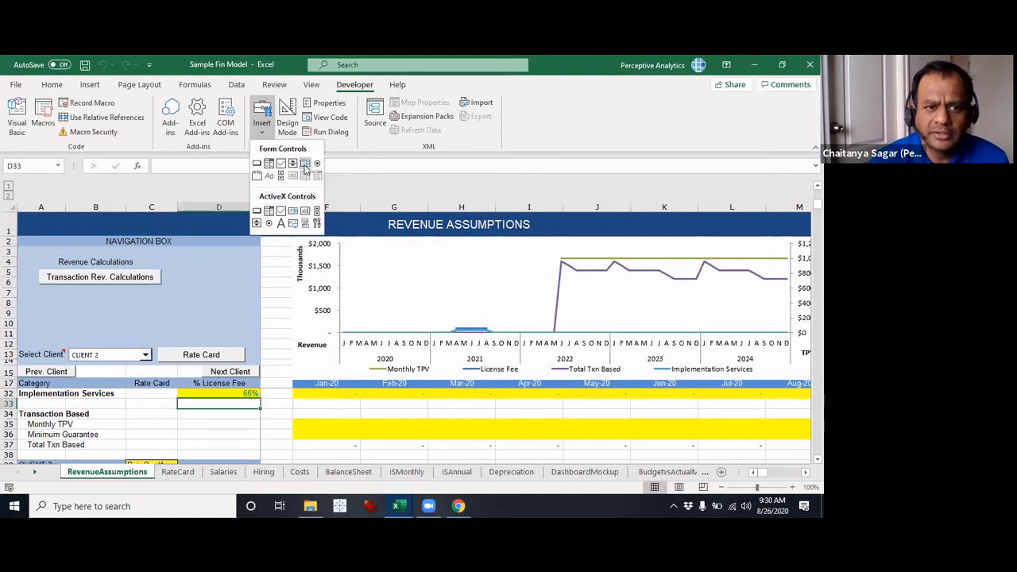
left_click(270, 163)
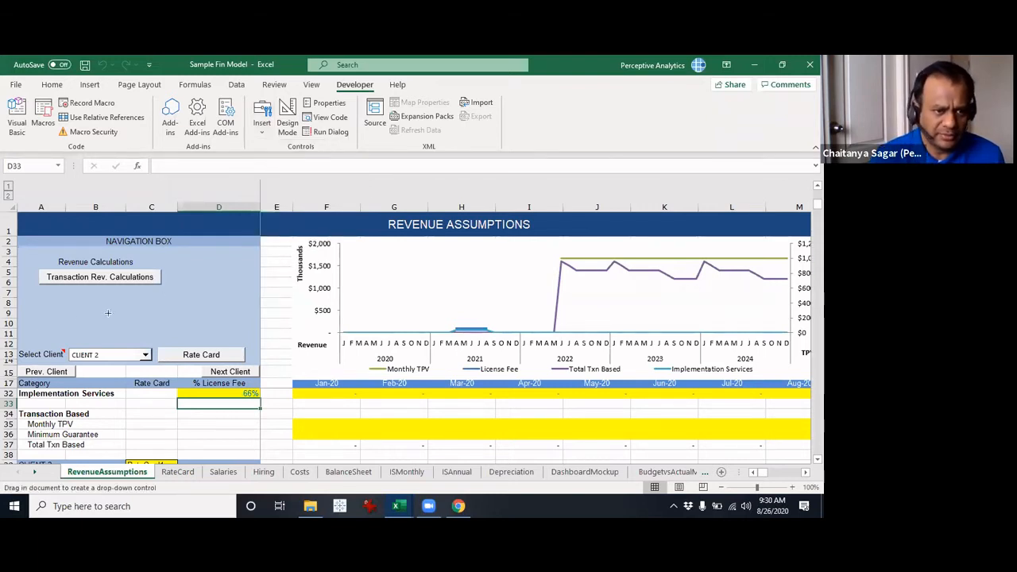
left_click_drag(79, 318, 180, 329)
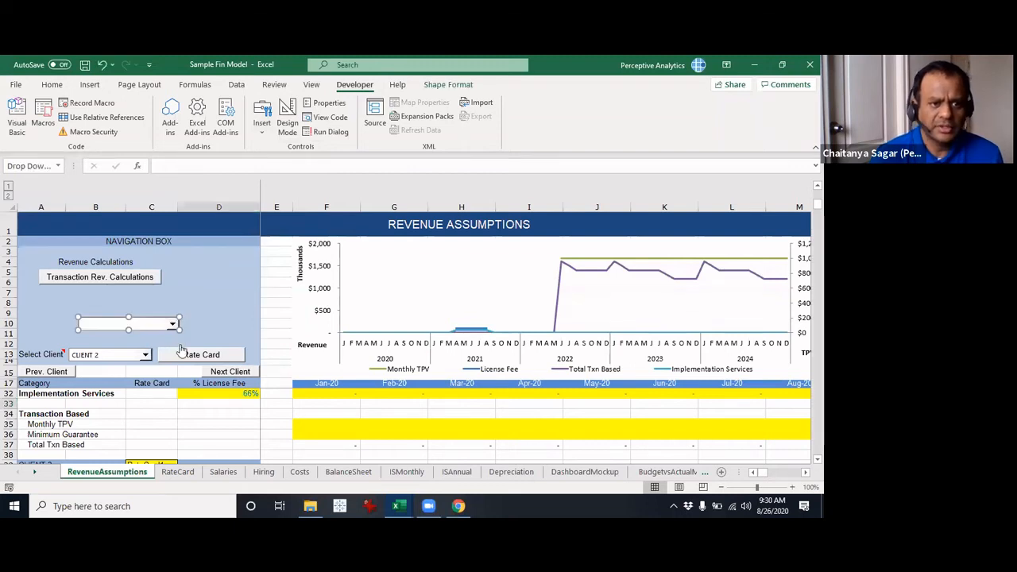
right_click(145, 323)
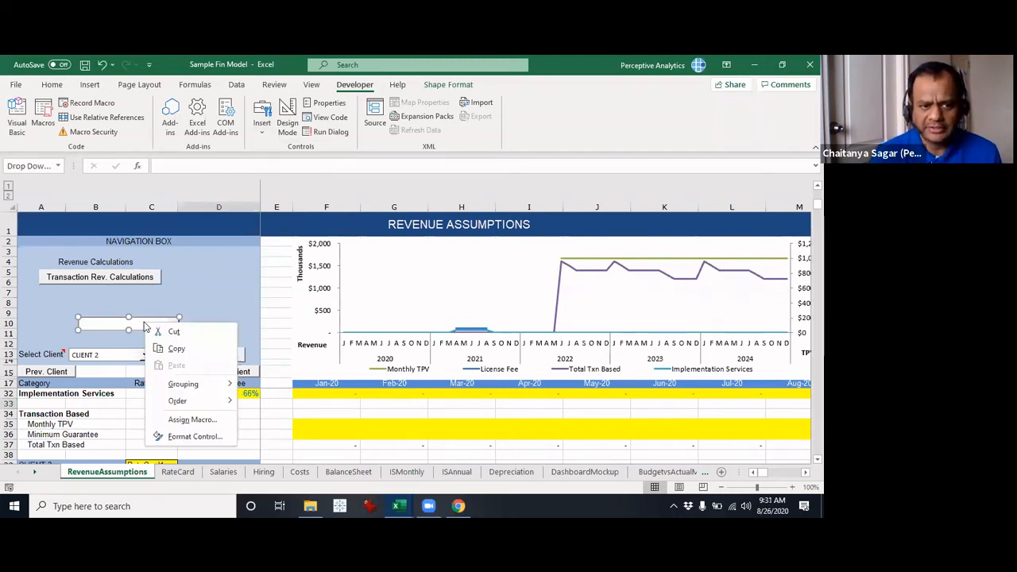
left_click(215, 295)
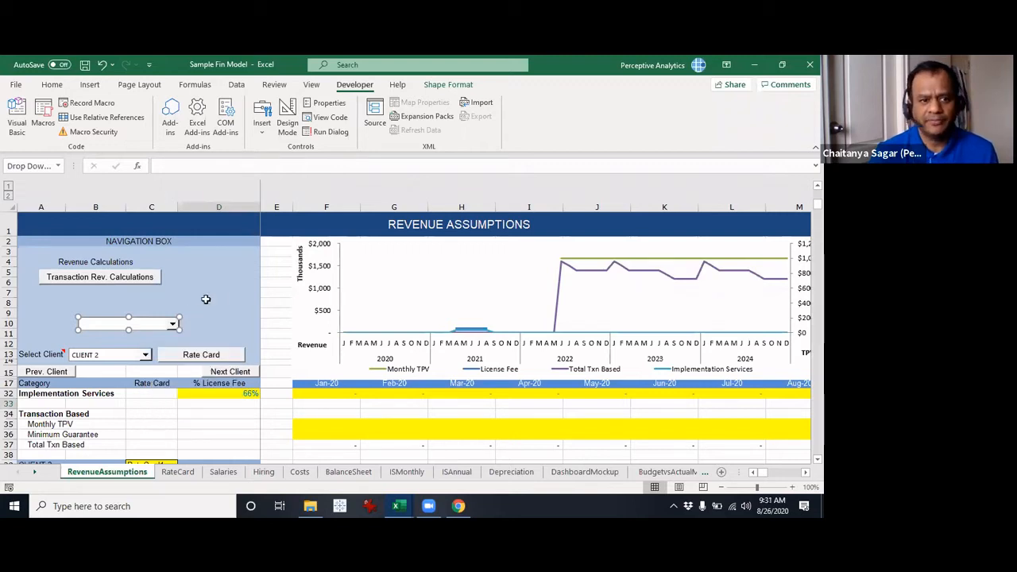
left_click(160, 301)
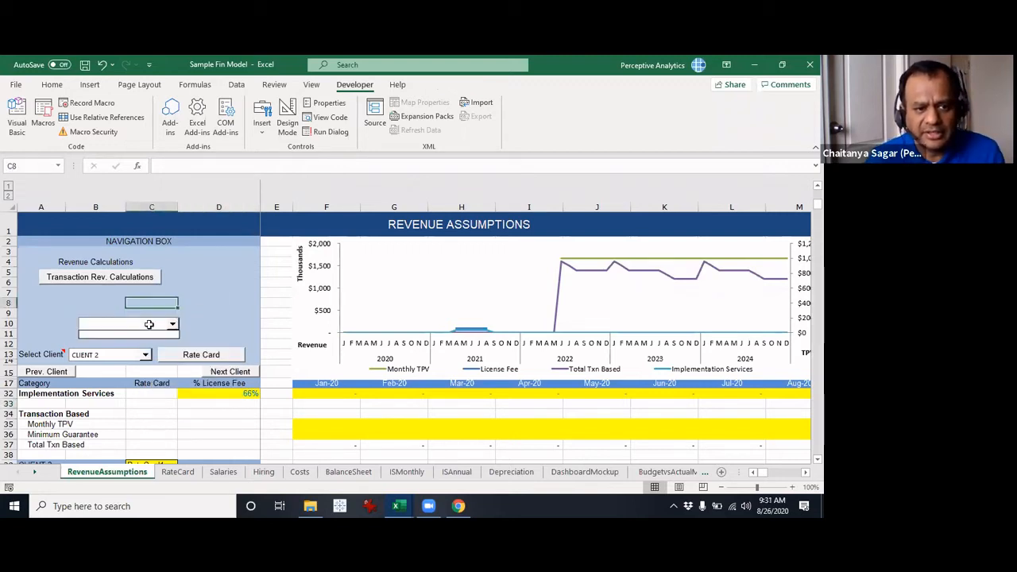
Step: Delete the empty combo box from the navigation box
right_click(164, 325)
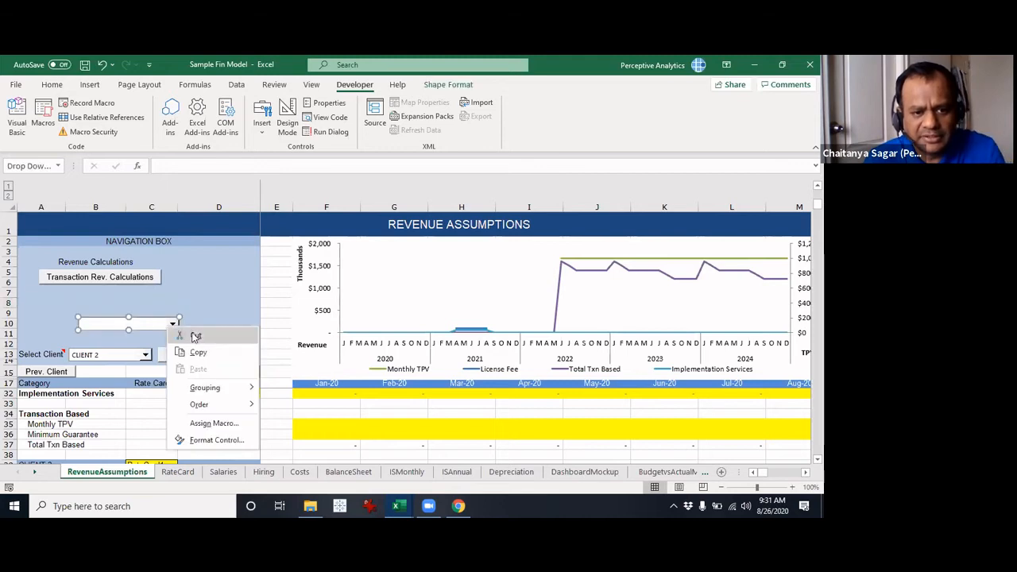
key("Escape")
key("Delete")
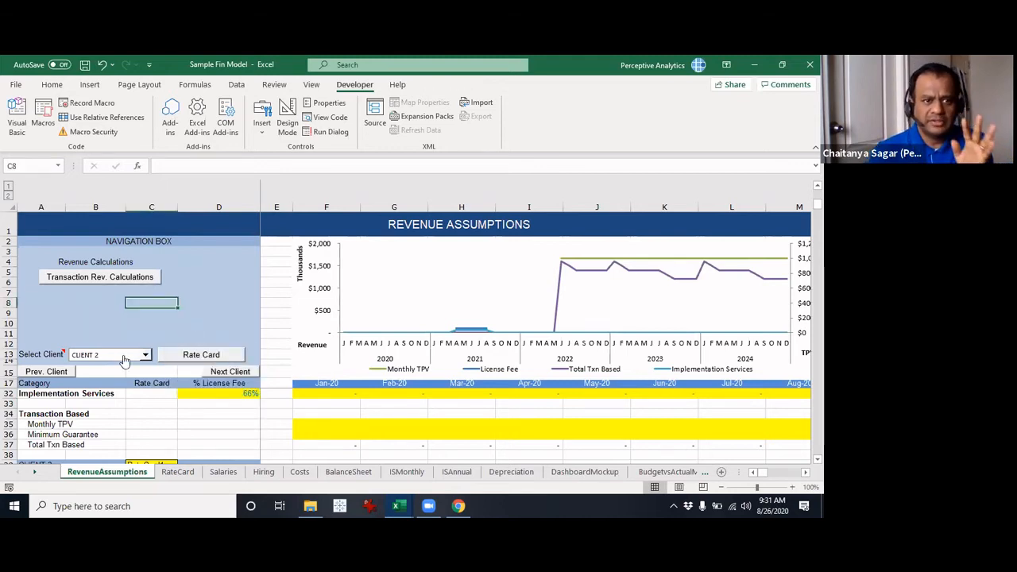
Step: Open the format settings of the Select Client drop-down and review its size, protection, properties, alt text and control options
right_click(125, 359)
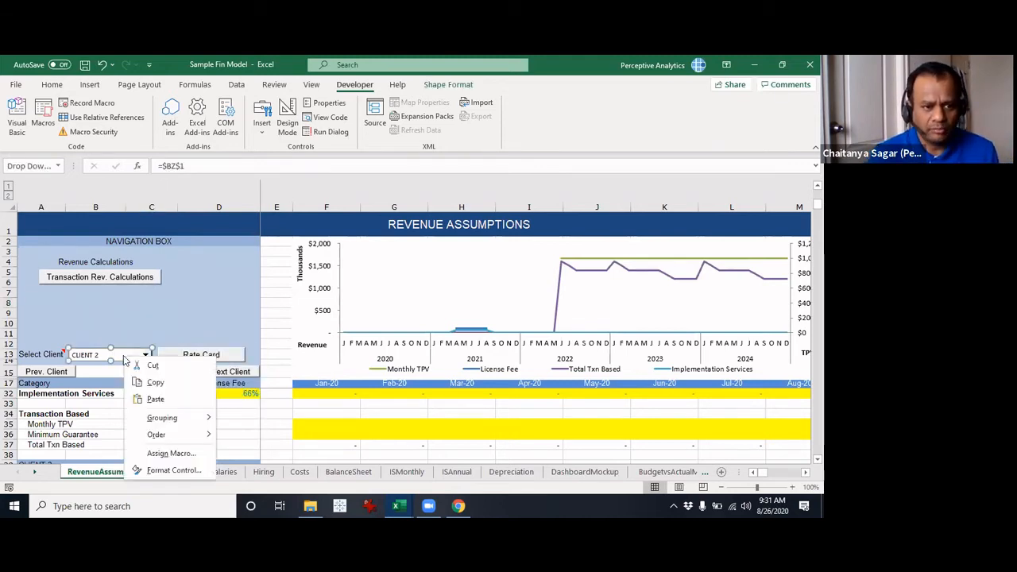
left_click(158, 474)
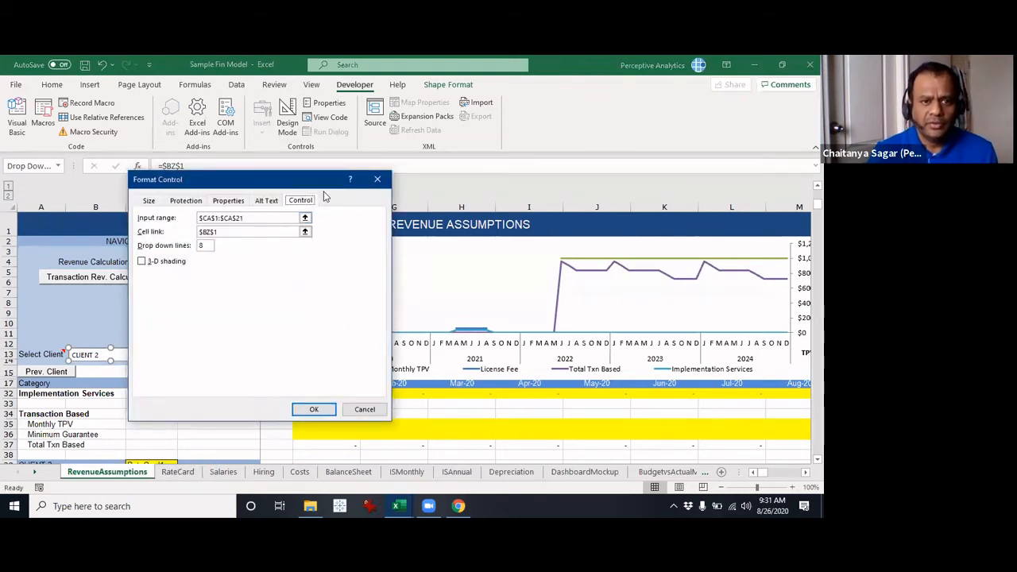
left_click_drag(329, 179, 386, 148)
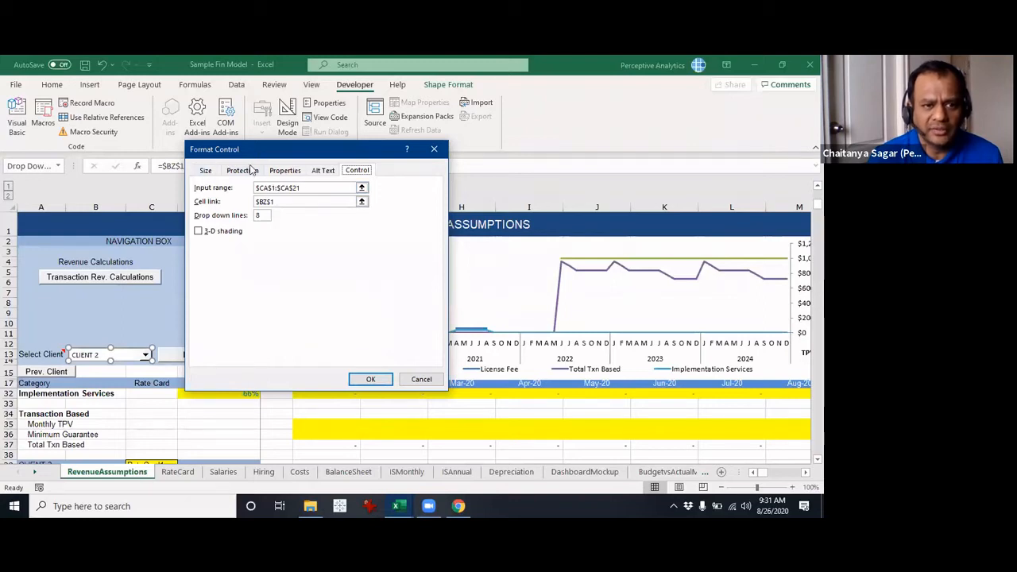
left_click(204, 172)
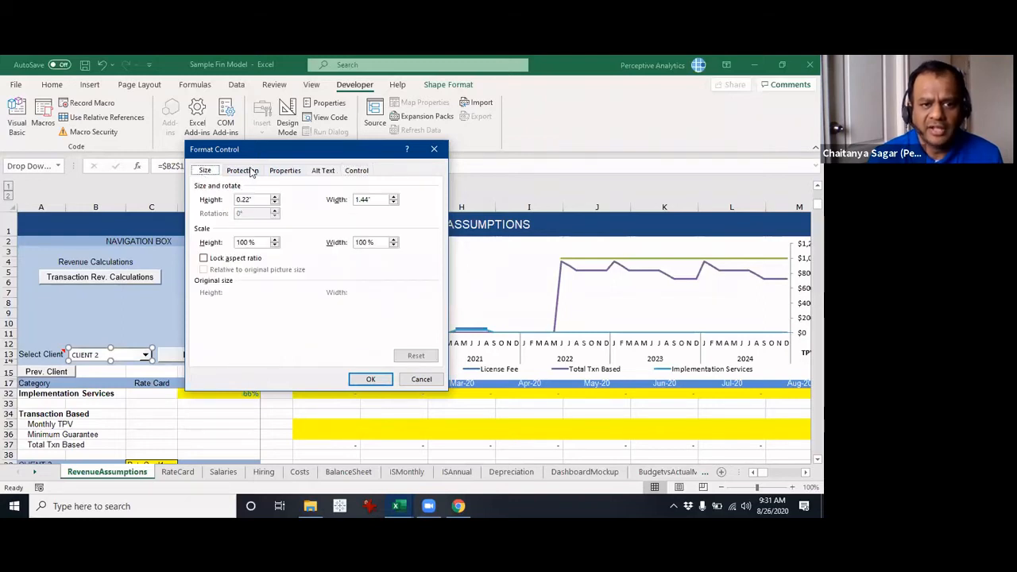
left_click(252, 172)
left_click(288, 173)
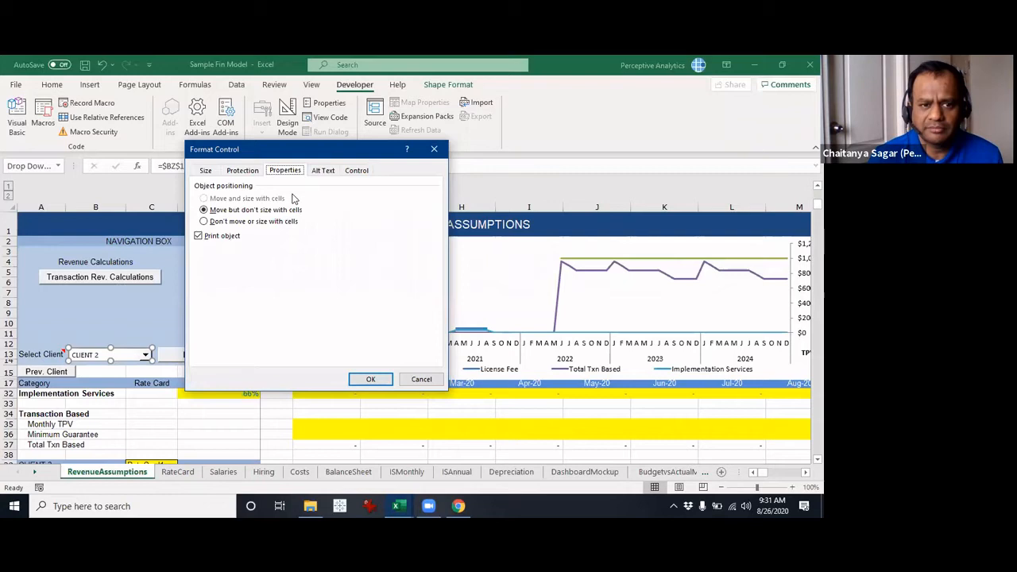
left_click(326, 172)
left_click(357, 171)
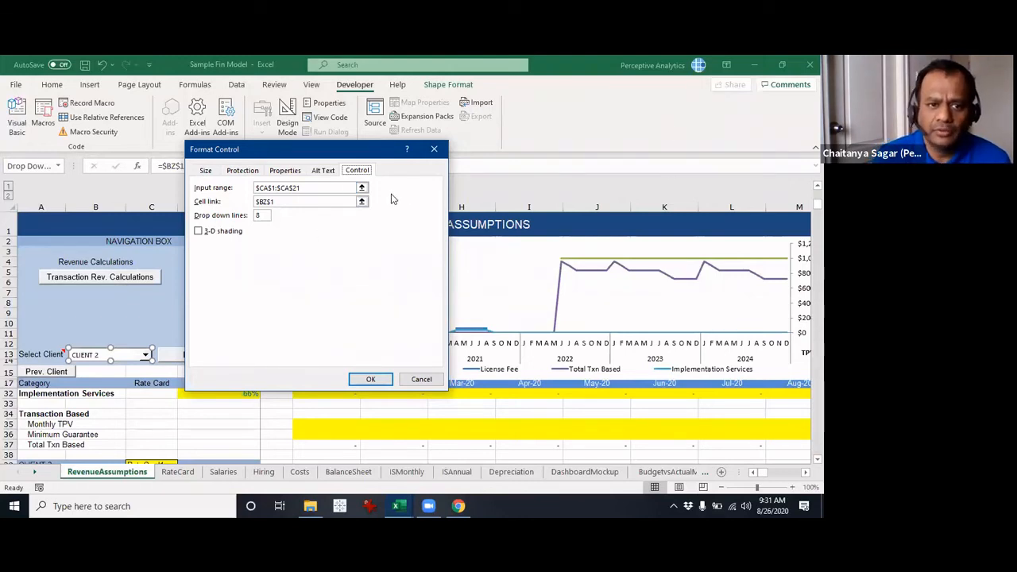
Step: Examine the drop-down's input range $CA$1:$CA$21 and cell link $BZ$1 on the sheet, and close the format settings
left_click(329, 189)
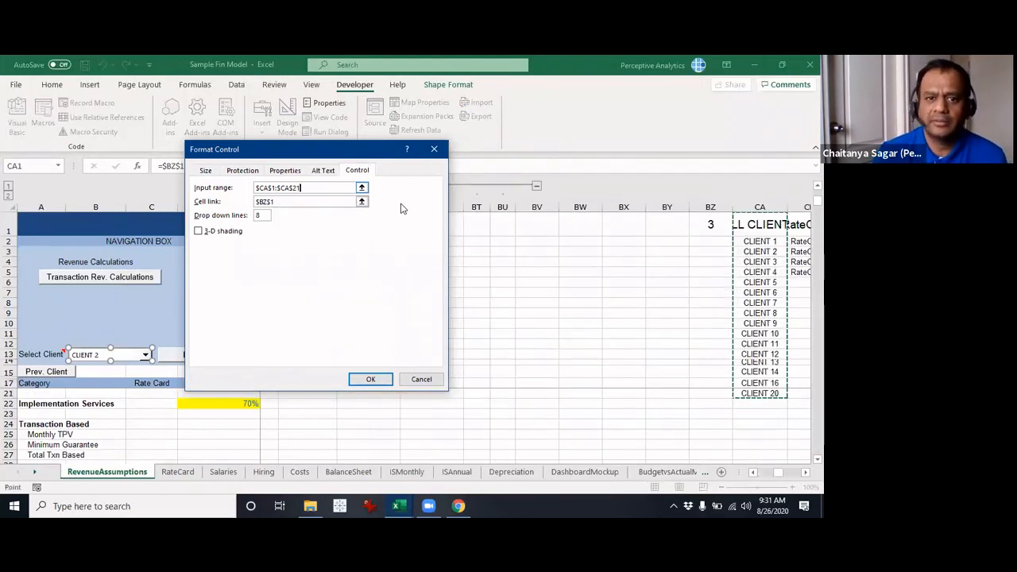
left_click_drag(354, 150, 127, 135)
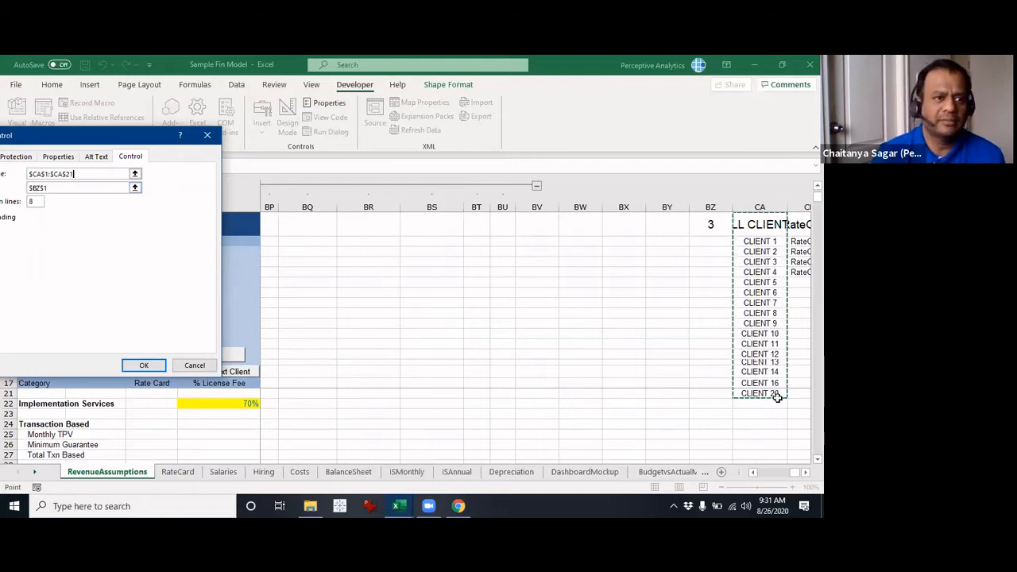
left_click(113, 189)
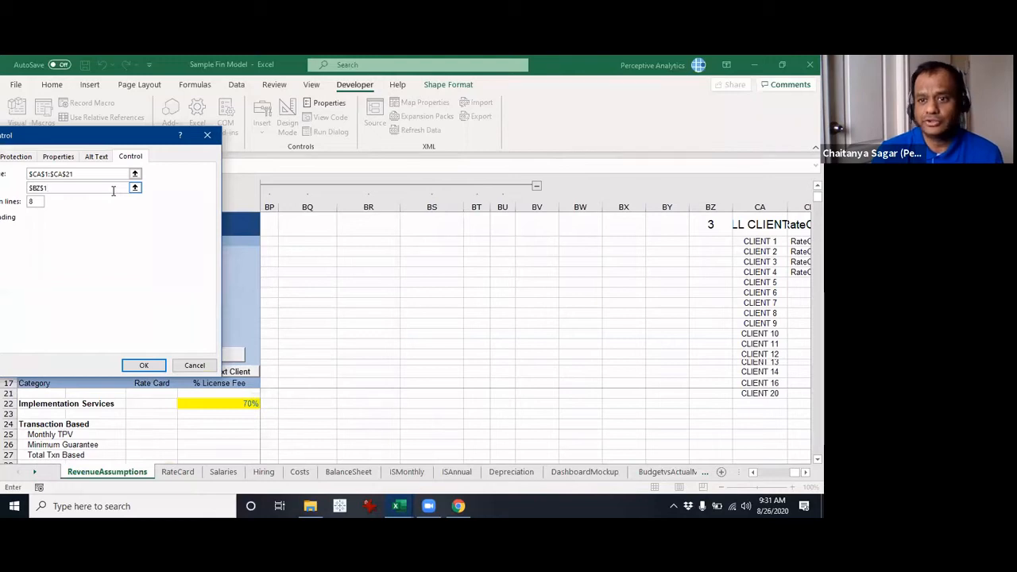
left_click_drag(142, 144, 197, 143)
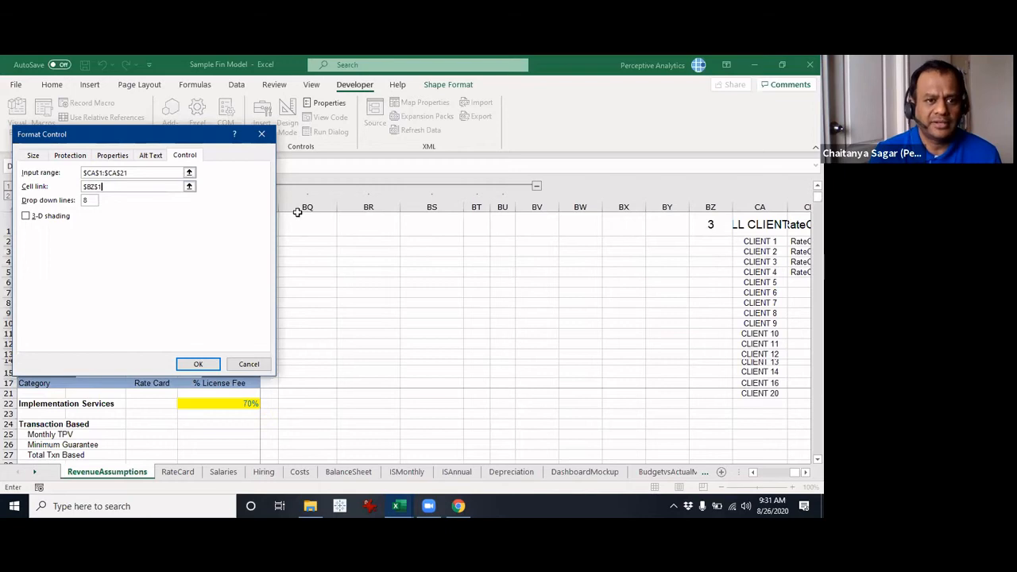
left_click(261, 135)
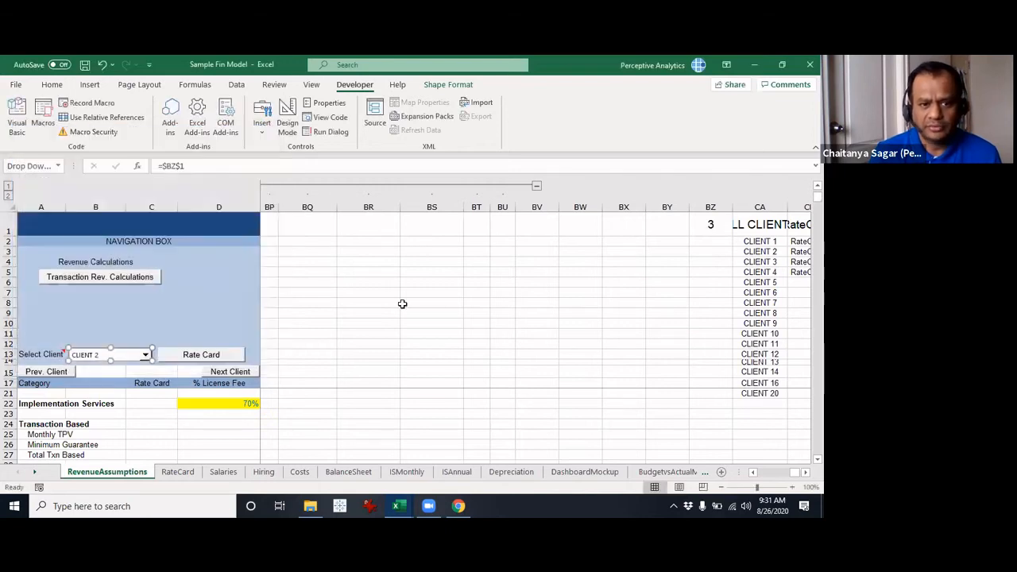
Step: Choose CLIENT 3 in the Select Client drop-down to show that client's chart and assumptions
left_click(159, 314)
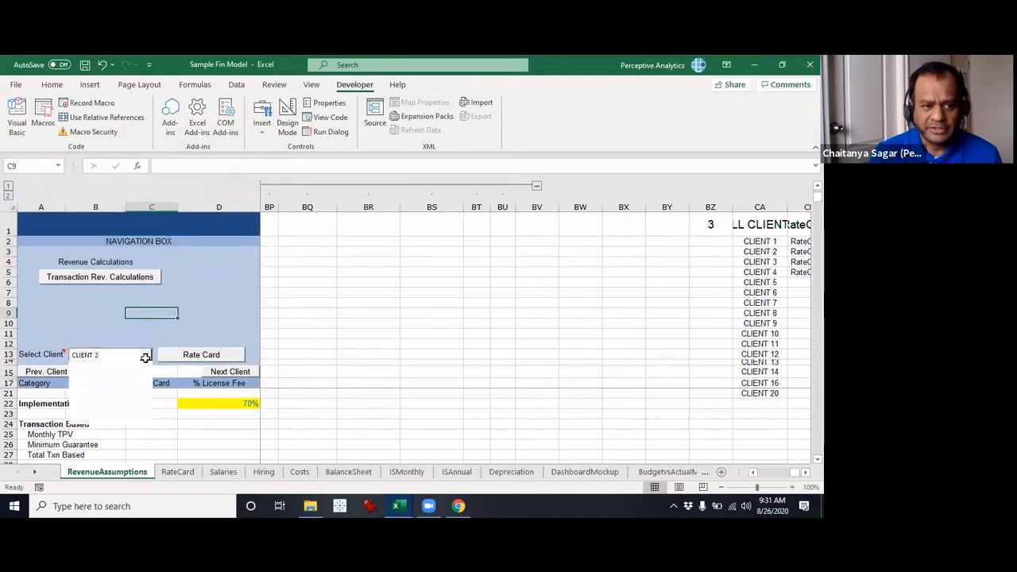
left_click(145, 355)
left_click(125, 376)
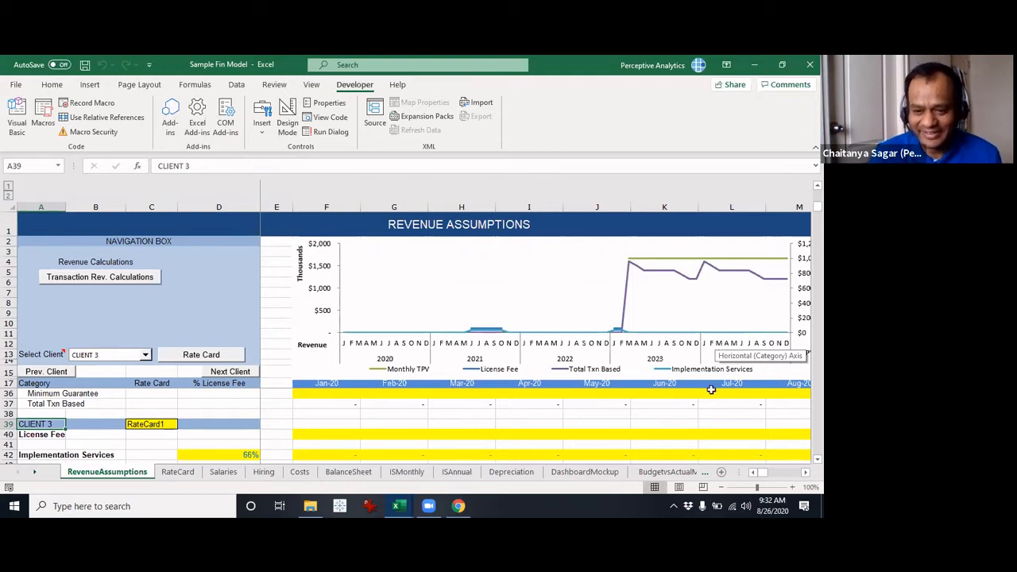
Step: Go to the drop-down's linked cell BZ1 beside the client list to check the index of the chosen client
left_click(164, 393)
key("Right")
key("Right")
key("Right")
key("Right")
key("Right")
key("Right")
key("Right")
key("Right")
key("Right")
key("Right")
key("Right")
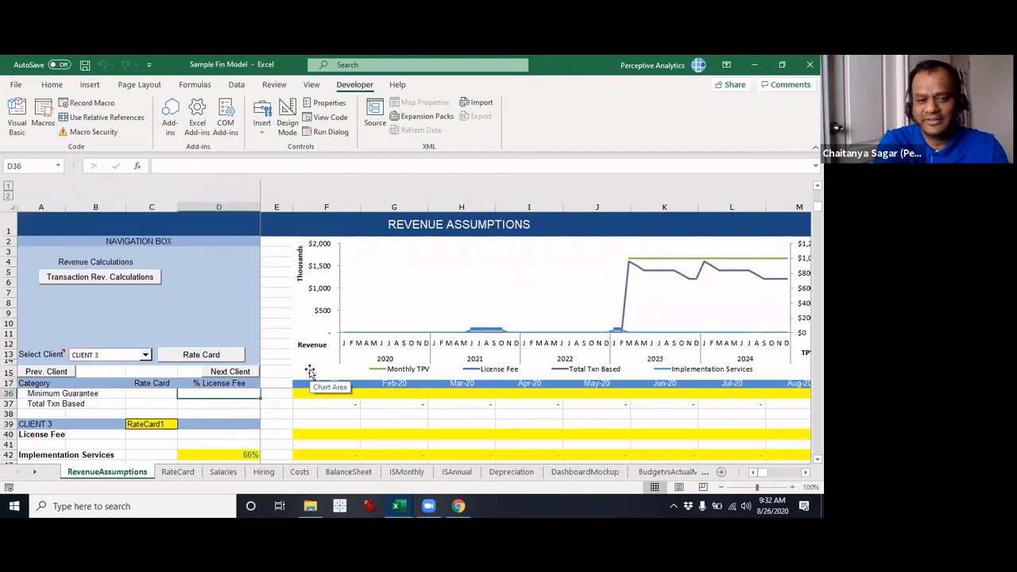
key("ctrl+Right")
key("ctrl+Up")
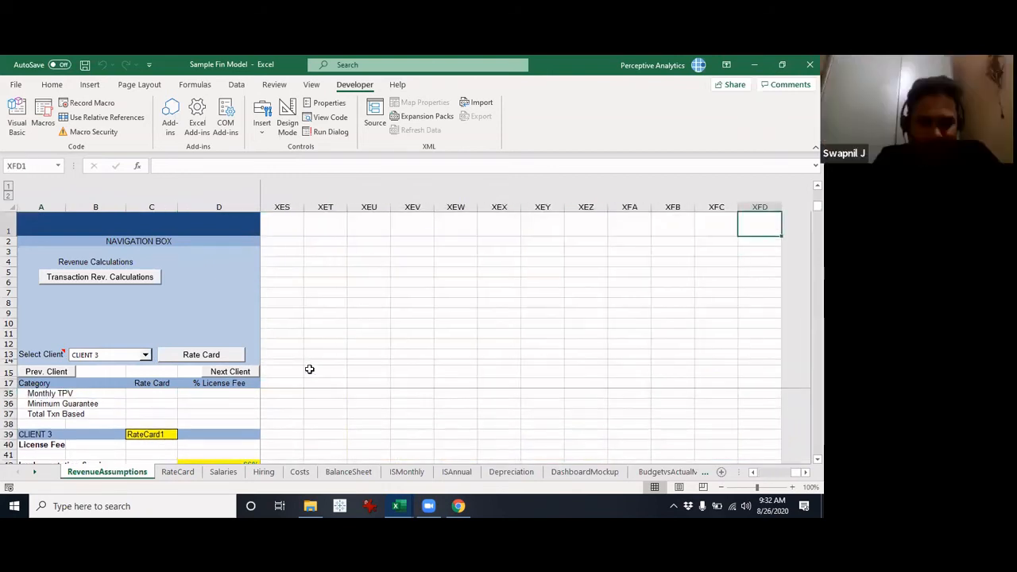
key("ctrl+Left")
key("ctrl+Left")
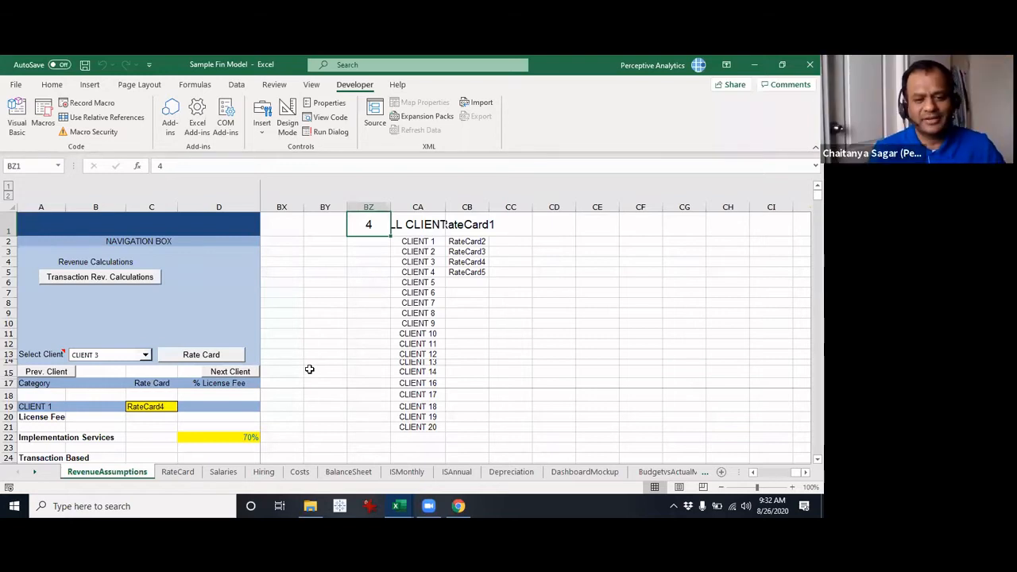
Step: Choose CLIENT 6 in the Select Client drop-down to show that client's chart and assumption rows
left_click(145, 355)
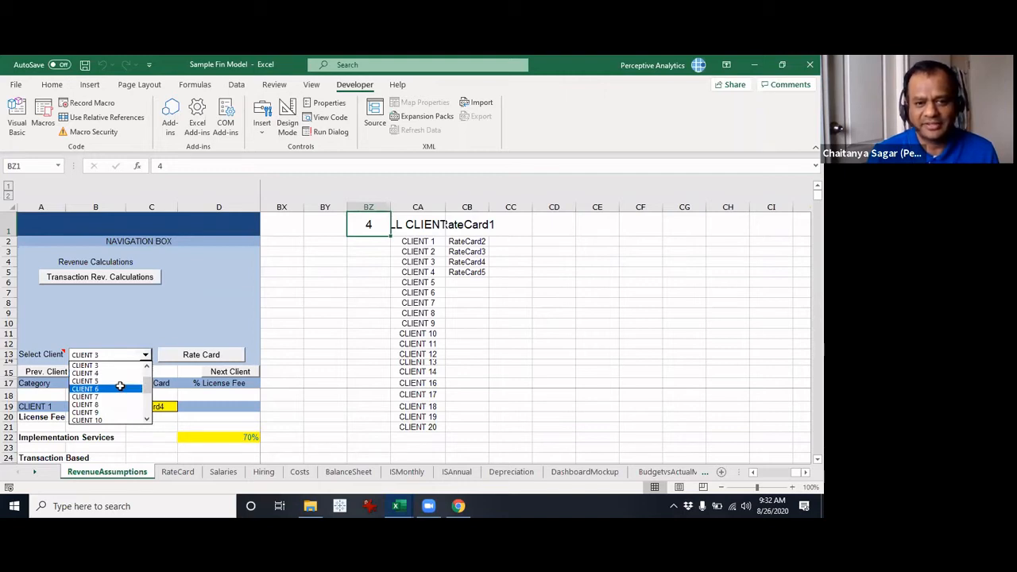
left_click(119, 388)
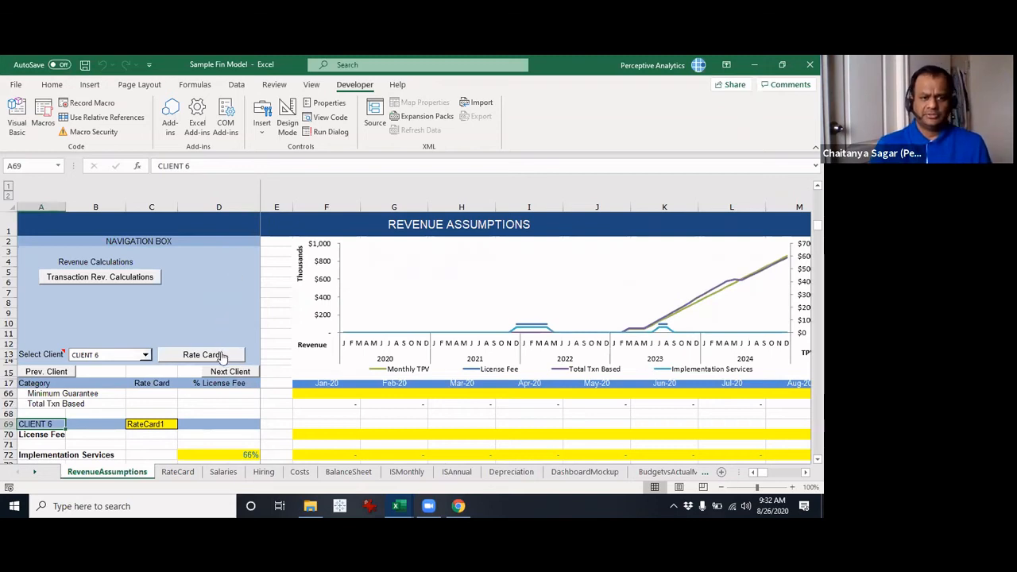
Step: Open the code of the Select_Client macro assigned to the Select Client drop-down
right_click(133, 358)
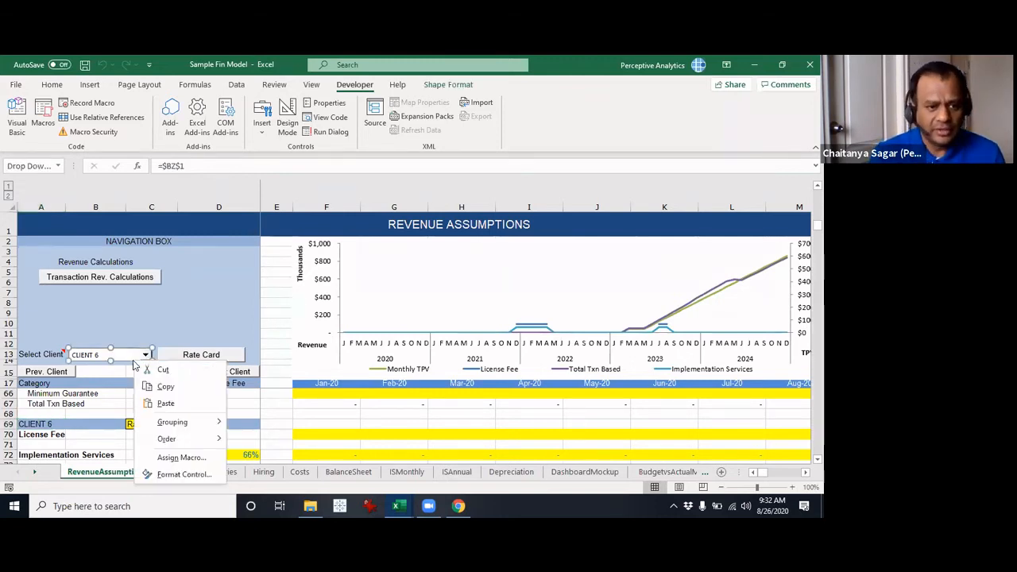
left_click(194, 460)
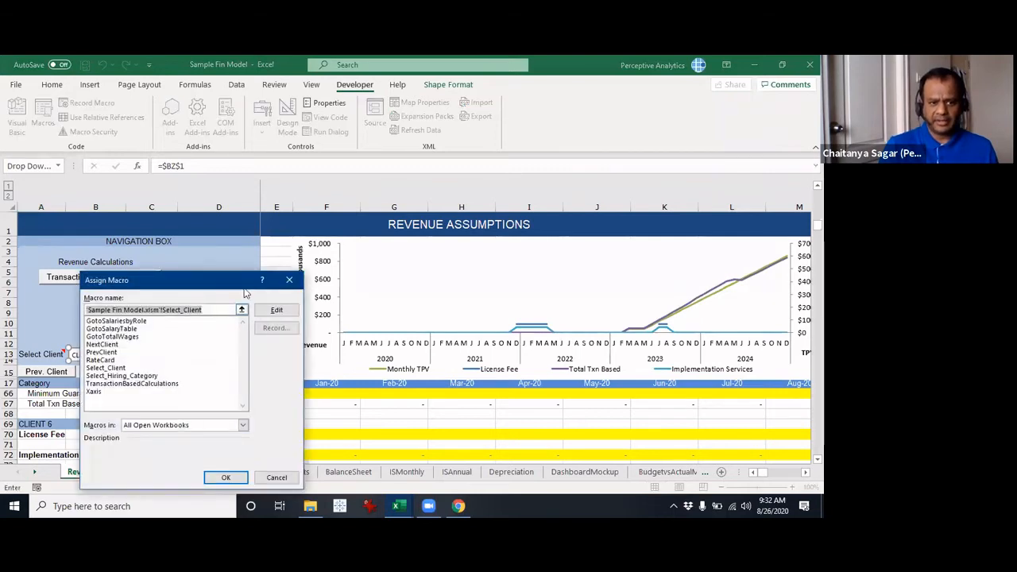
left_click_drag(236, 283, 466, 235)
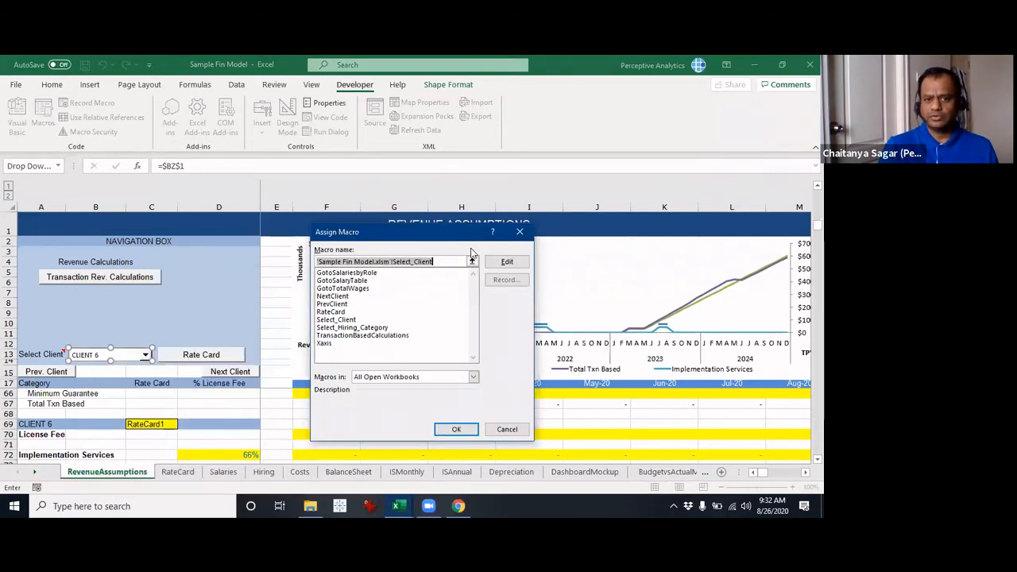
left_click(514, 269)
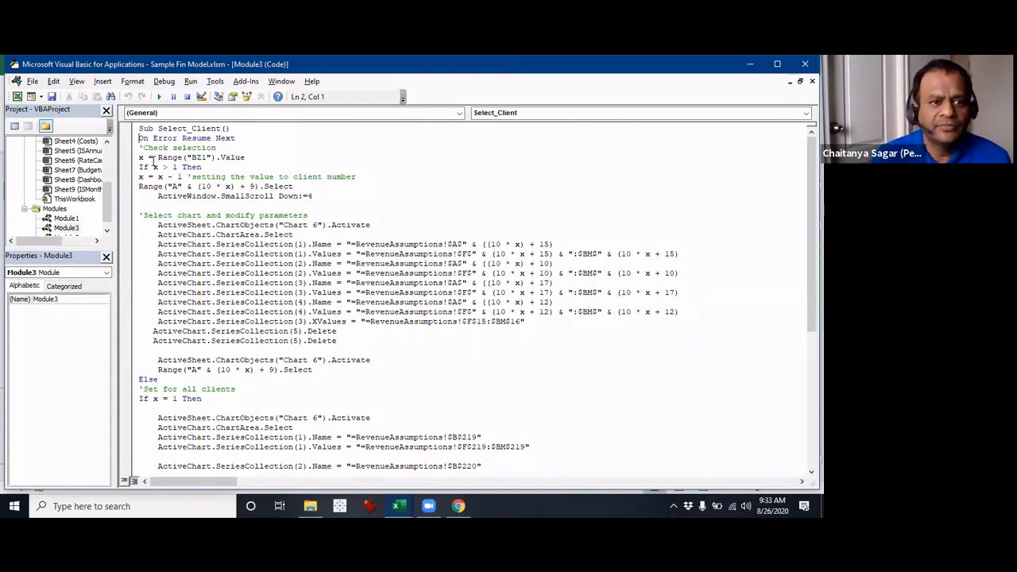
Step: Examine the Select_Client macro line that assigns the value of cell BZ1 to x
left_click_drag(139, 157, 146, 157)
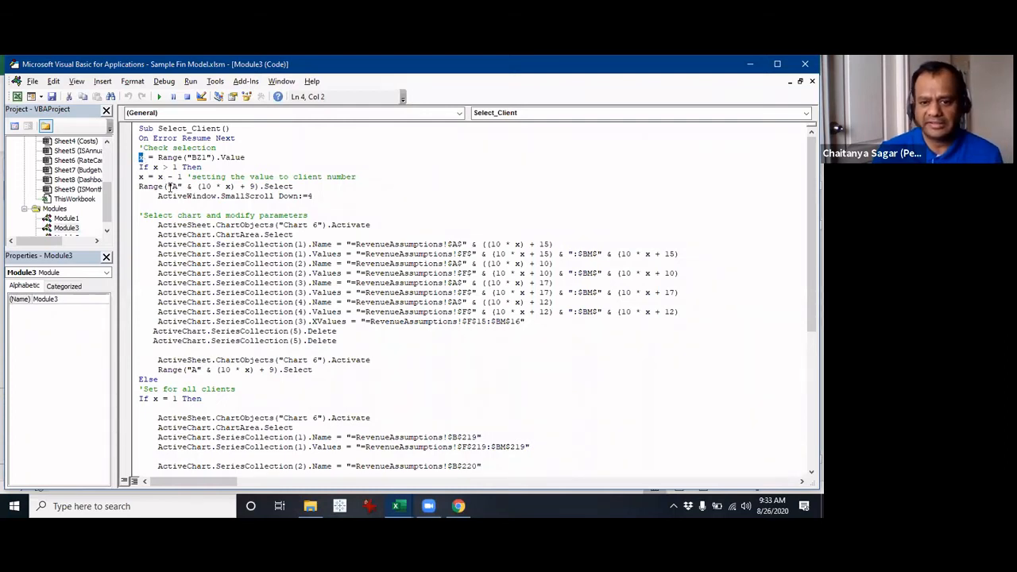
left_click_drag(168, 157, 244, 157)
left_click(140, 157)
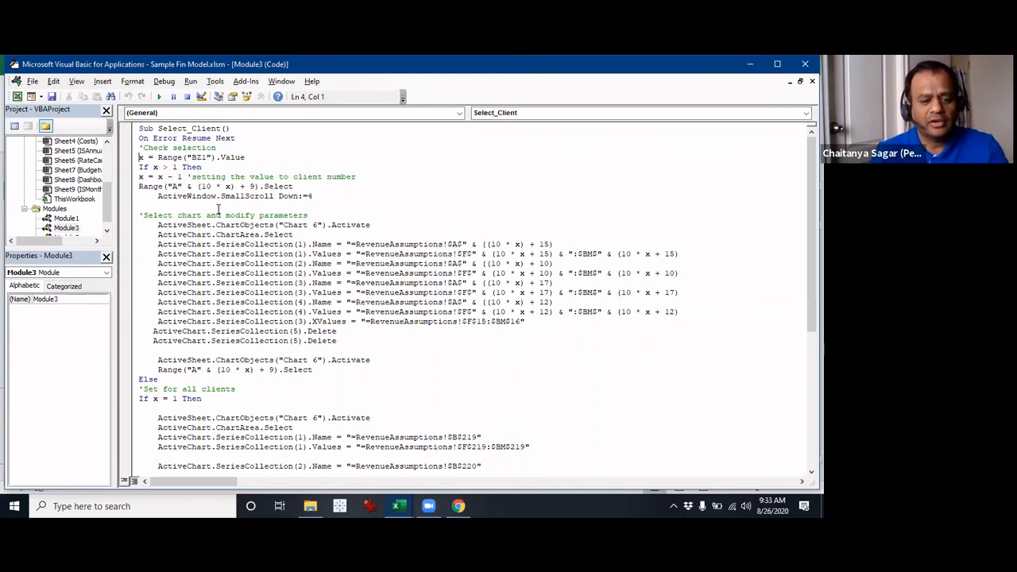
Step: Return to the RevenueAssumptions sheet and expand the Select Client drop-down to inspect the order of its entries
key("alt+Tab")
left_click(166, 316)
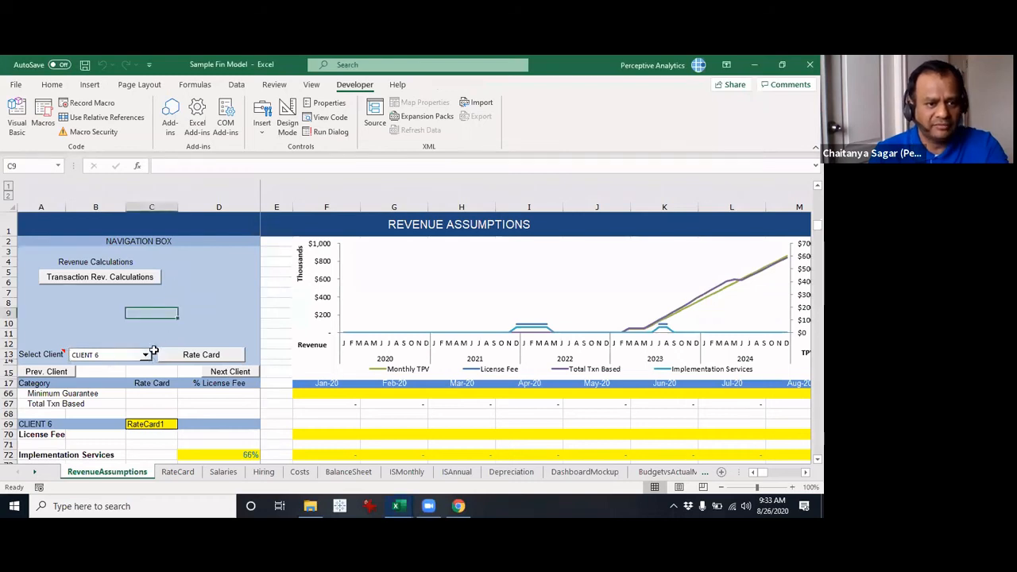
left_click(146, 354)
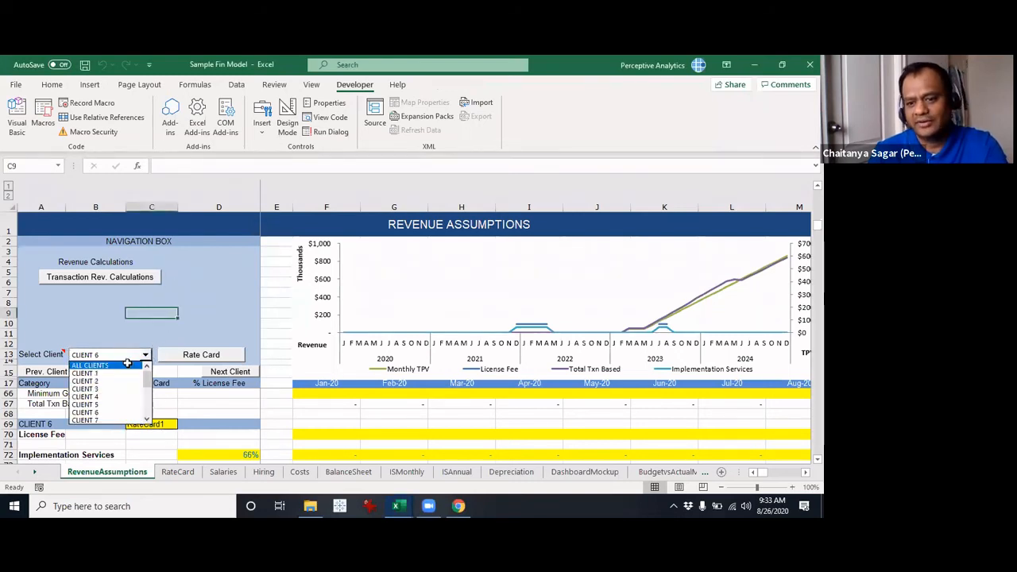
Step: Go back to the Select_Client code and examine the lines that select the client's row, scroll the window and update the chart series
key("alt+Tab")
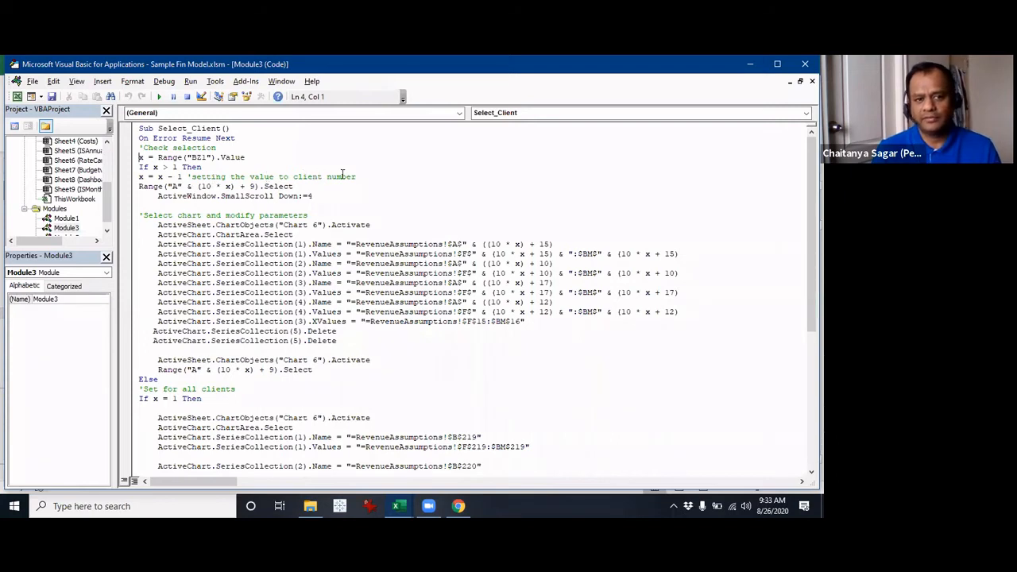
left_click(343, 176)
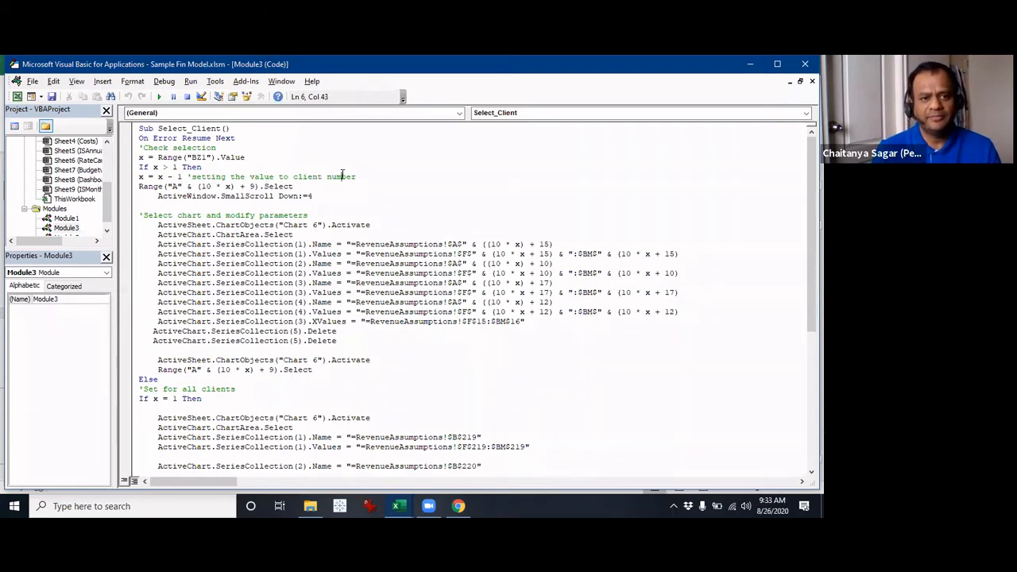
left_click(198, 195)
left_click_drag(153, 185, 326, 198)
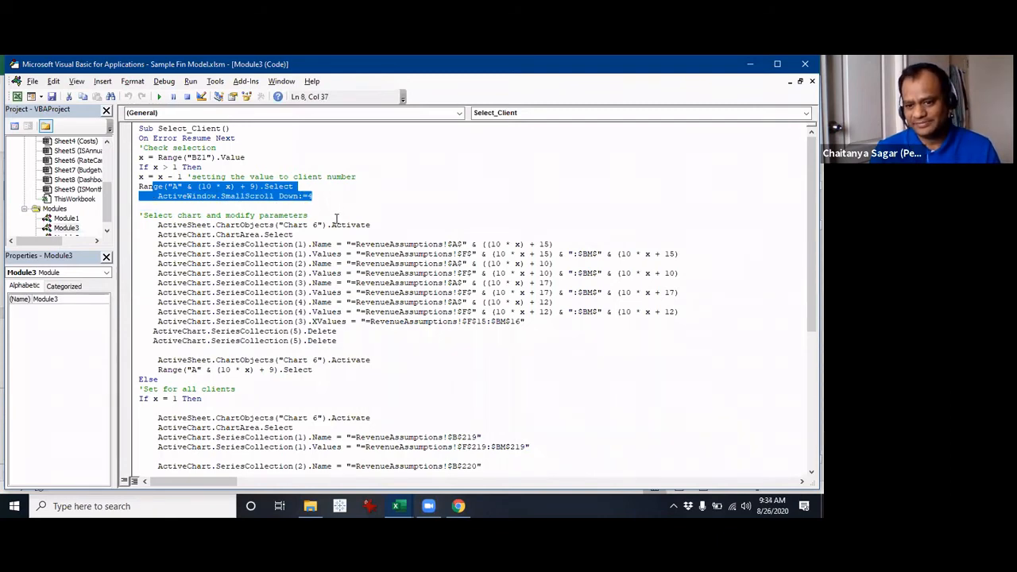
scroll(344, 262, "down", 2)
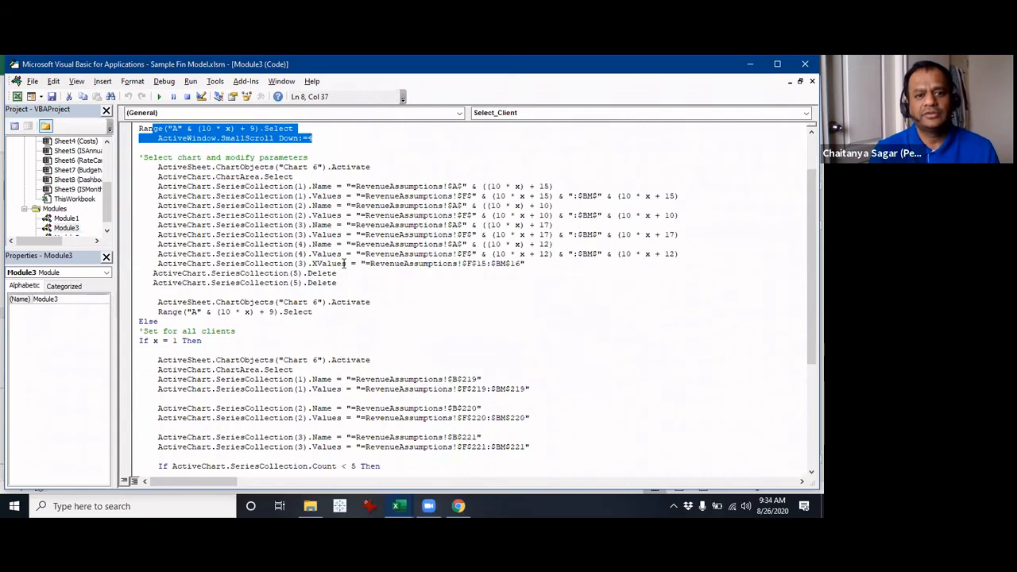
scroll(345, 267, "up", 2)
Step: Return to the RevenueAssumptions sheet and test the Select Client drop-down with CLIENT 7, ending on CLIENT 10
key("alt+F11")
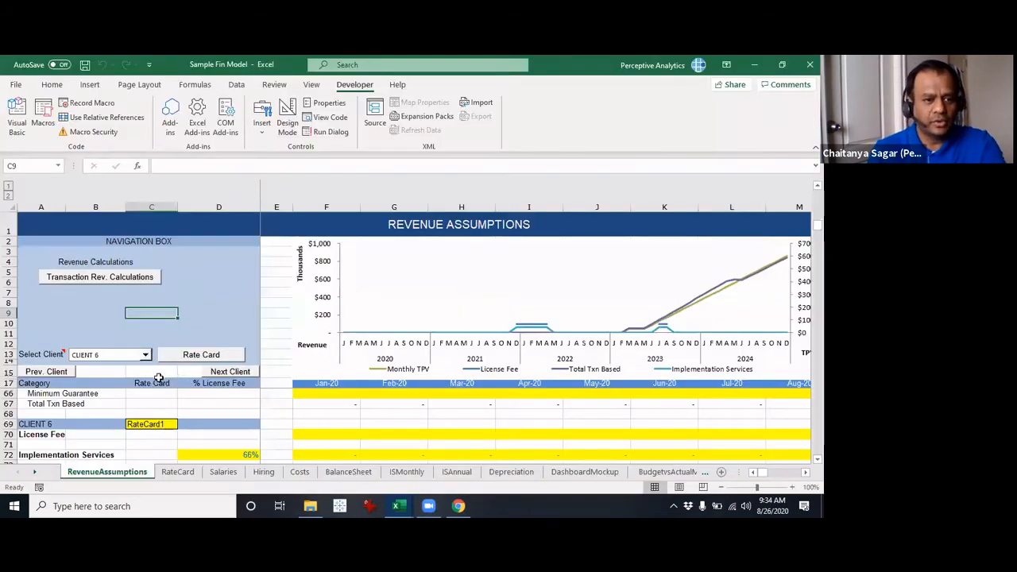
left_click(146, 354)
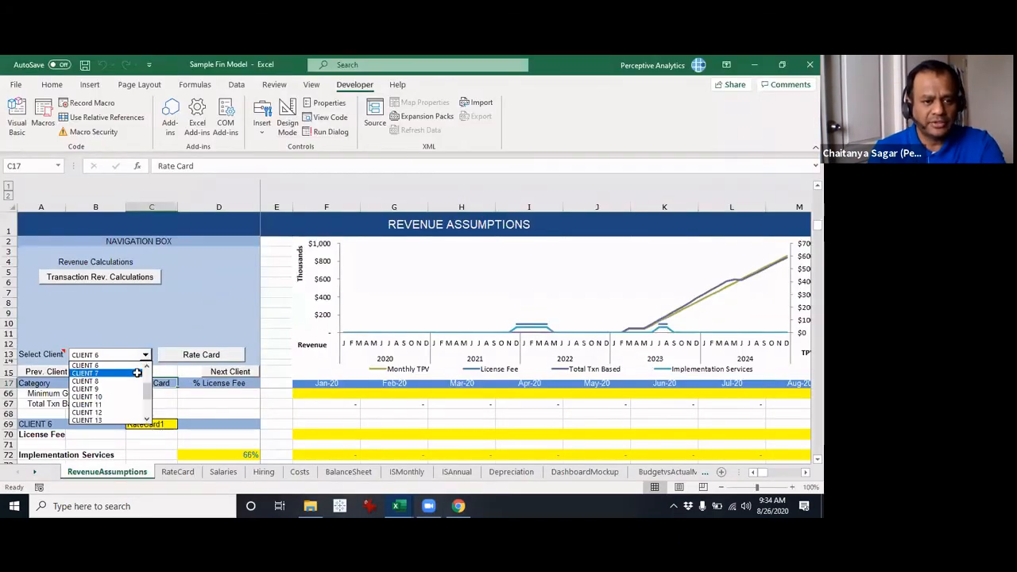
left_click(136, 373)
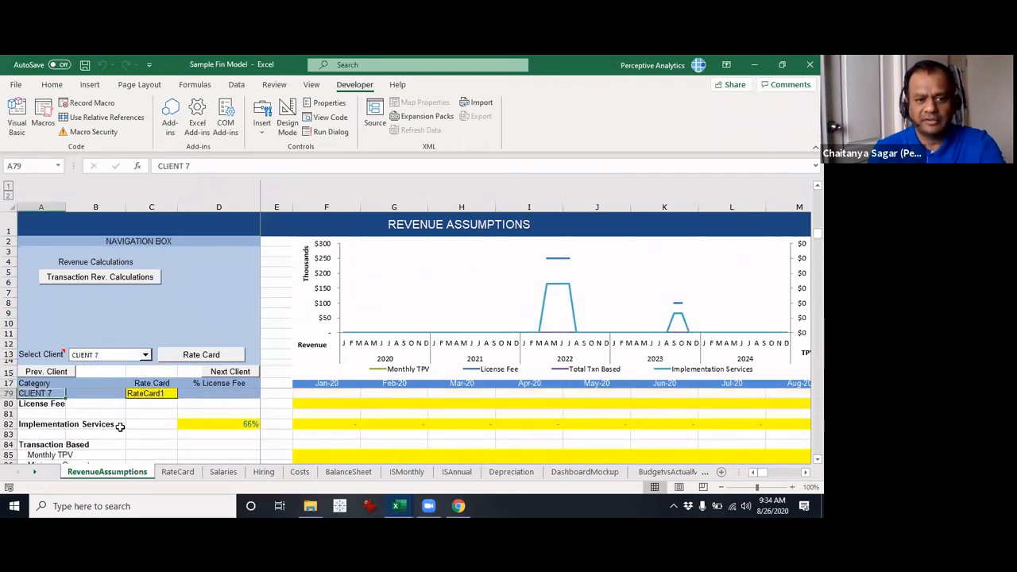
left_click(145, 356)
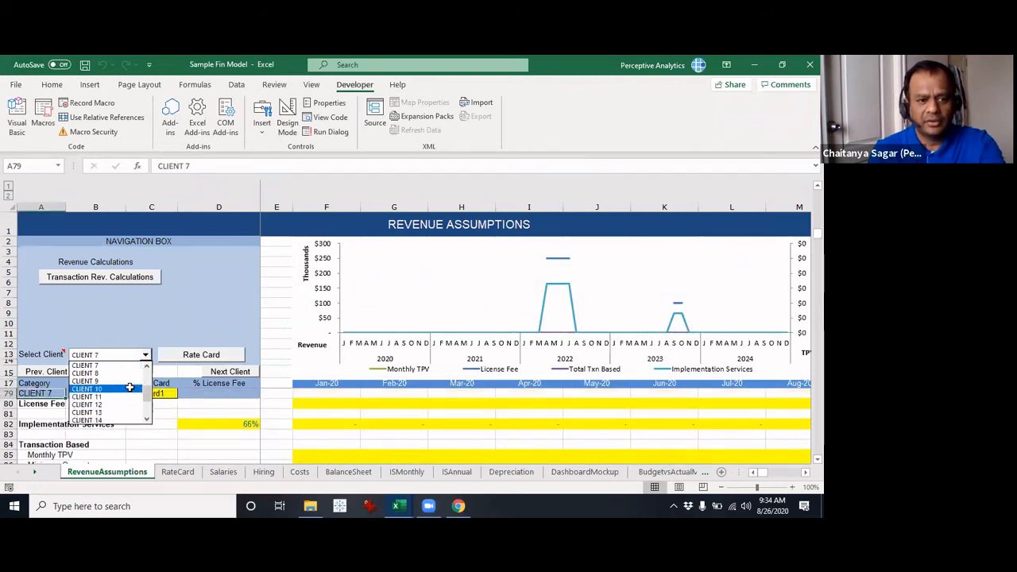
left_click(129, 388)
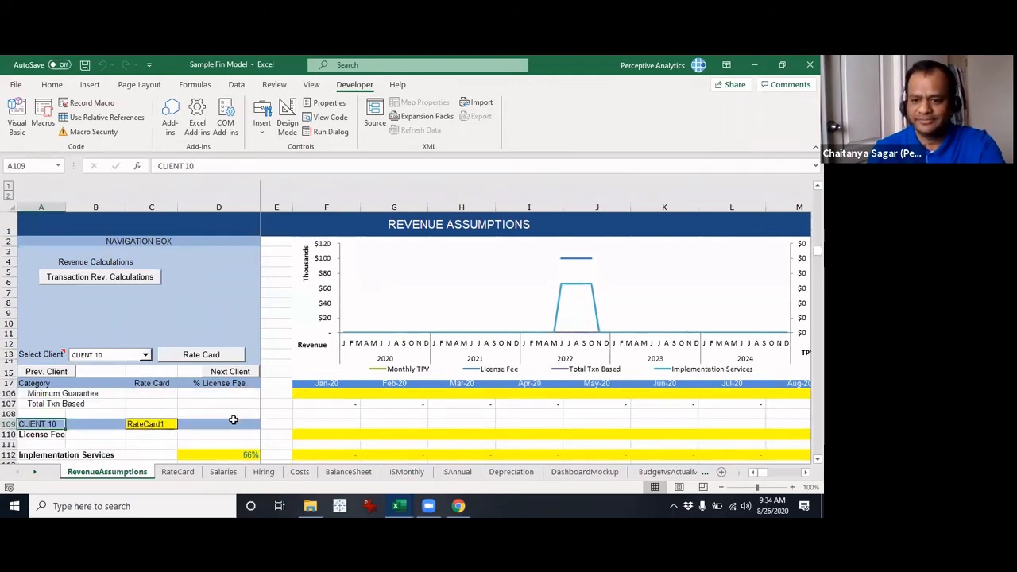
Step: Go back to the Select_Client code and examine the block that activates Chart 6 and modifies its series parameters
key("alt+F11")
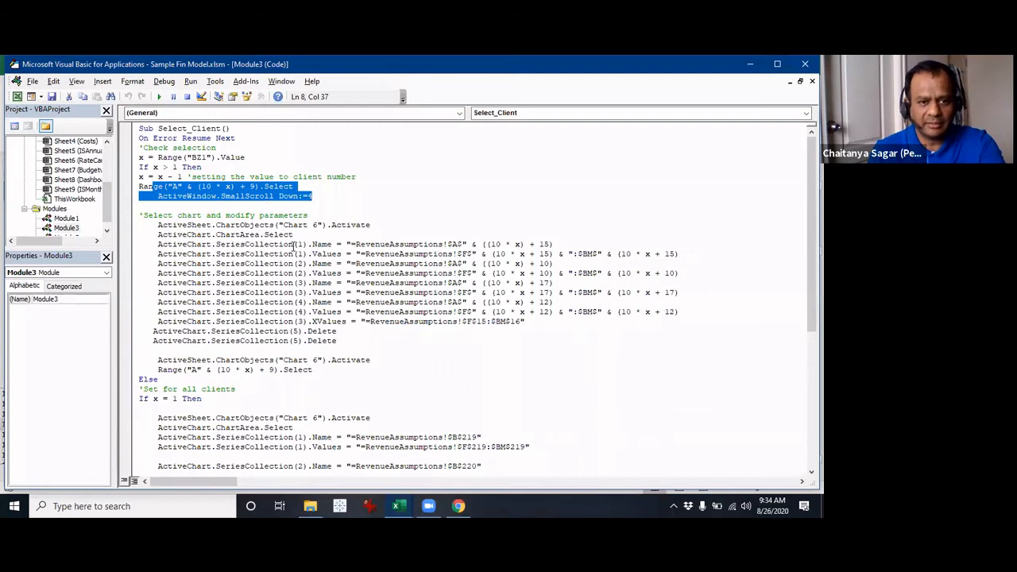
left_click(294, 248)
left_click_drag(156, 215, 337, 347)
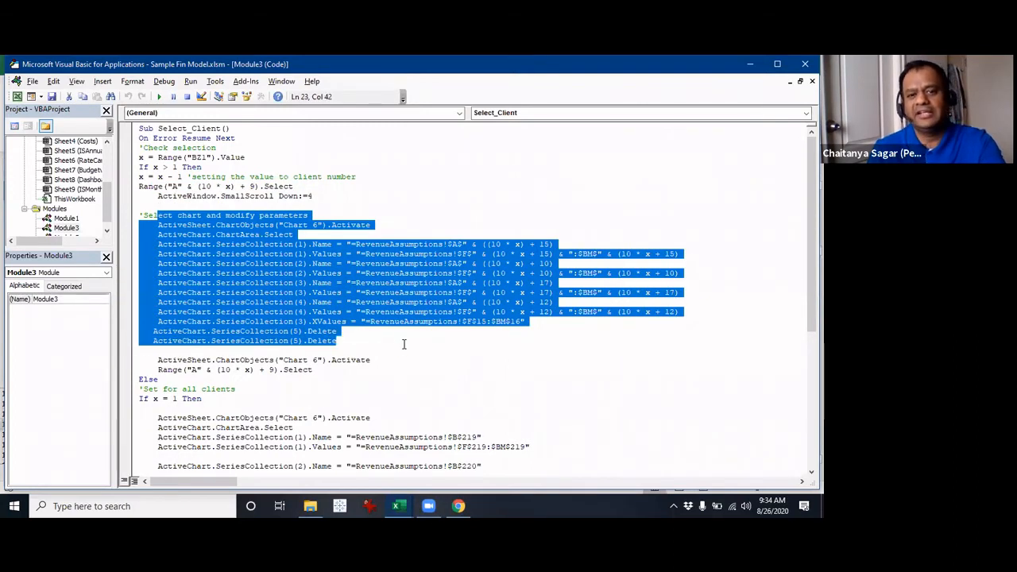
left_click(370, 303)
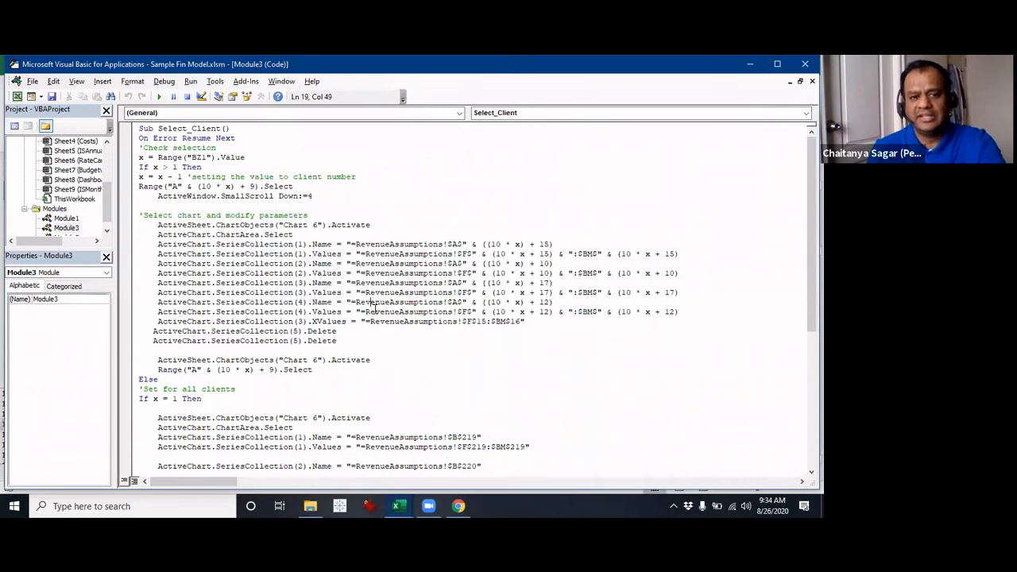
Step: Return to the RevenueAssumptions sheet and test the Select Client control with CLIENT 11, ending on CLIENT 4
key("alt+F11")
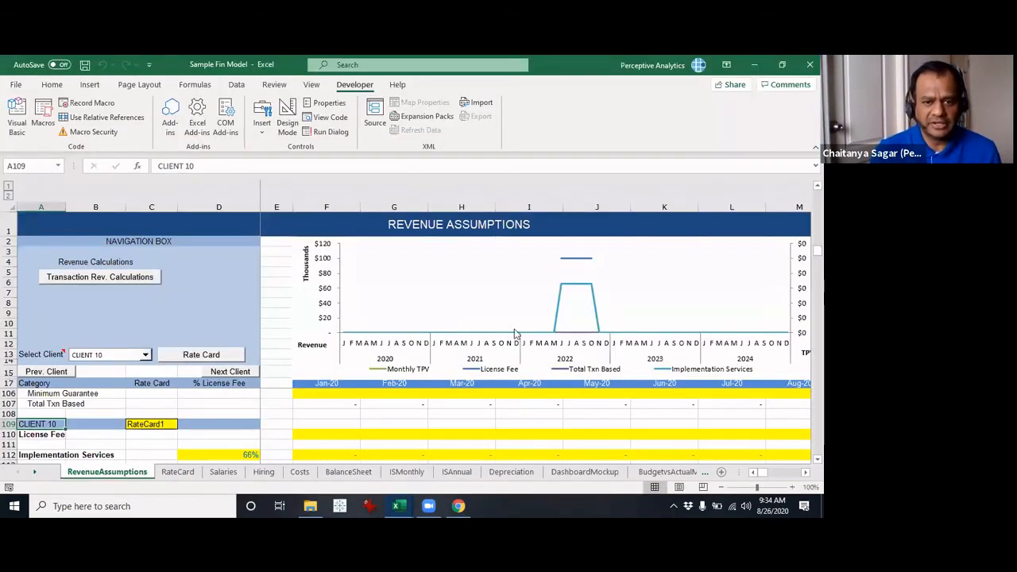
left_click(144, 354)
left_click(133, 373)
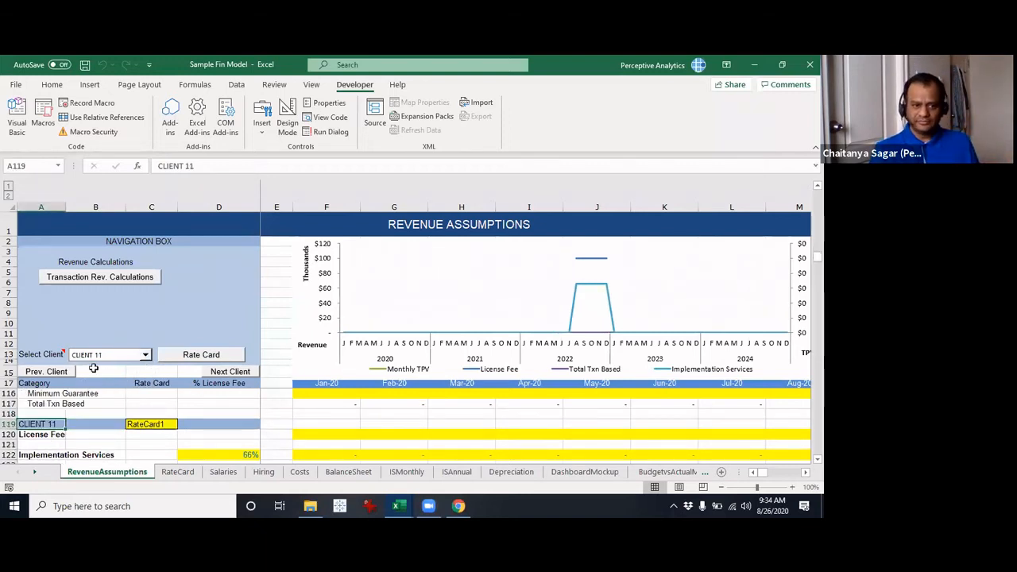
left_click(120, 361)
left_click(143, 354)
scroll(143, 379, "up", 3)
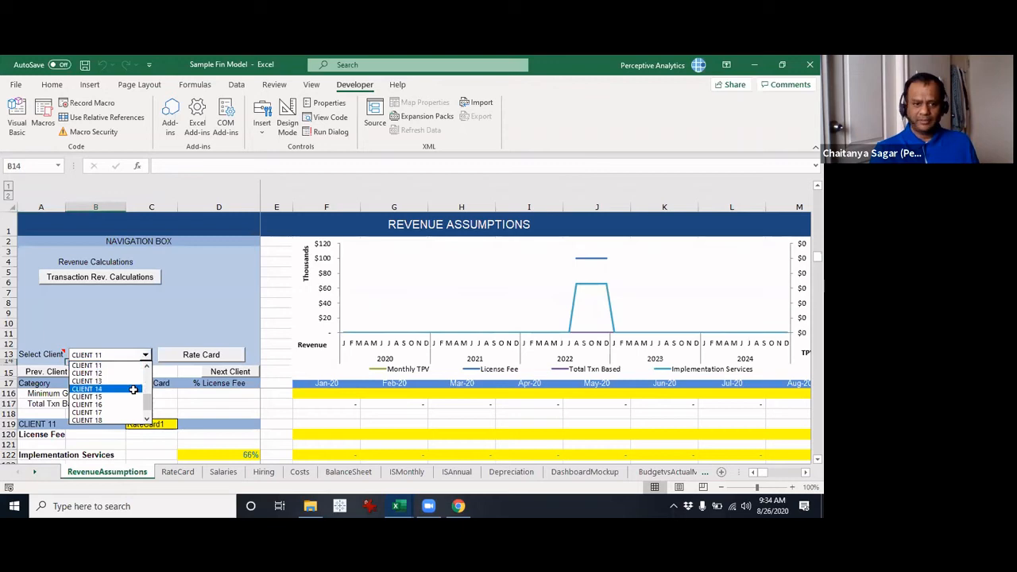
left_click(124, 372)
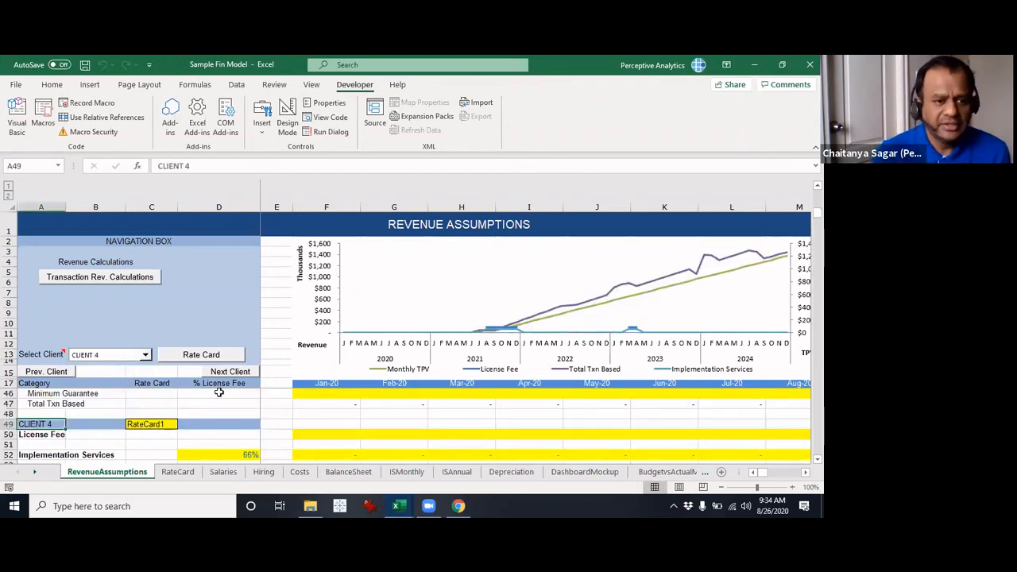
Step: Jump to the rate card of CLIENT 4 on the RateCard sheet and examine the rate card tables
scroll(209, 402, "up", 5)
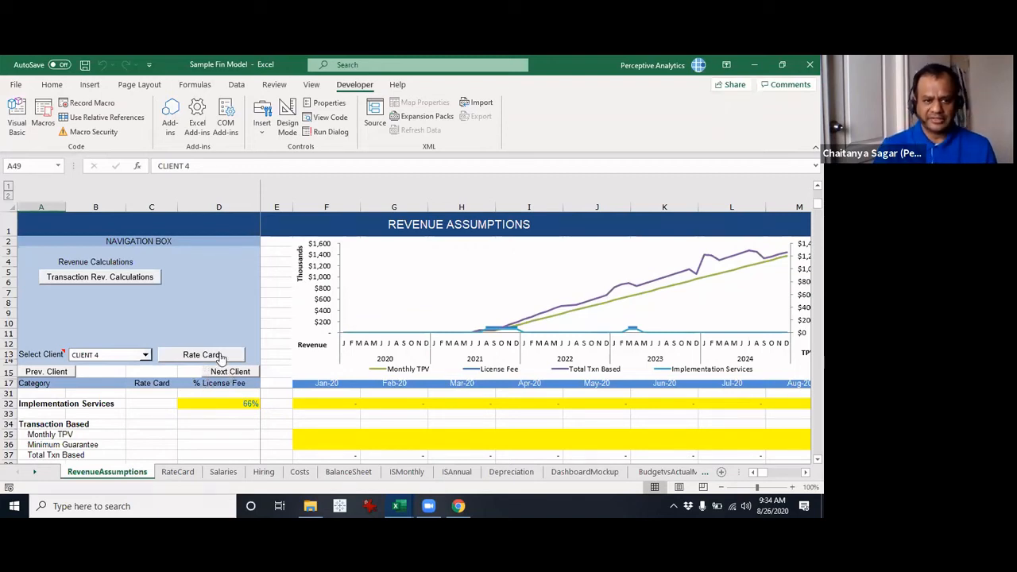
left_click(220, 356)
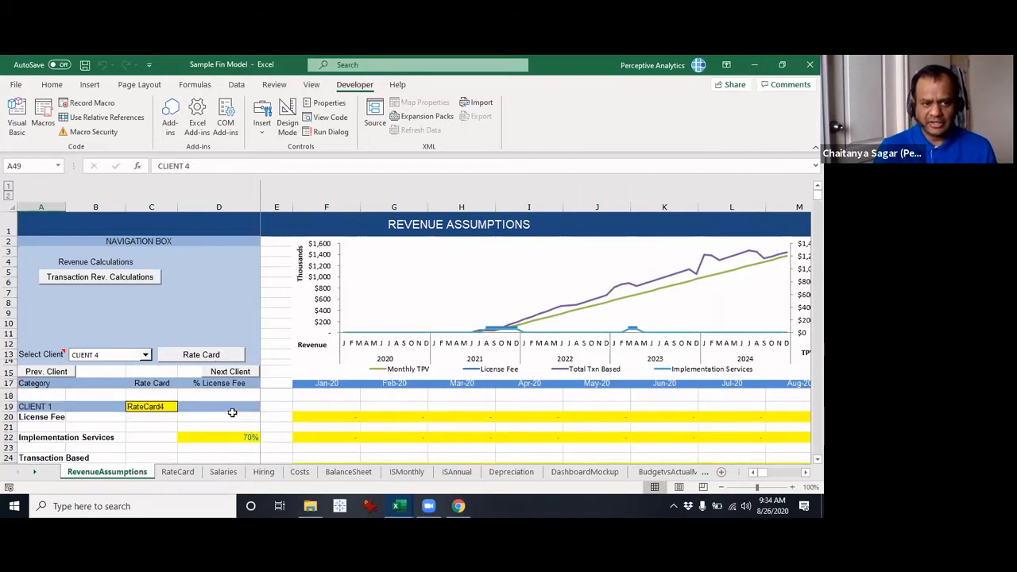
left_click(114, 426)
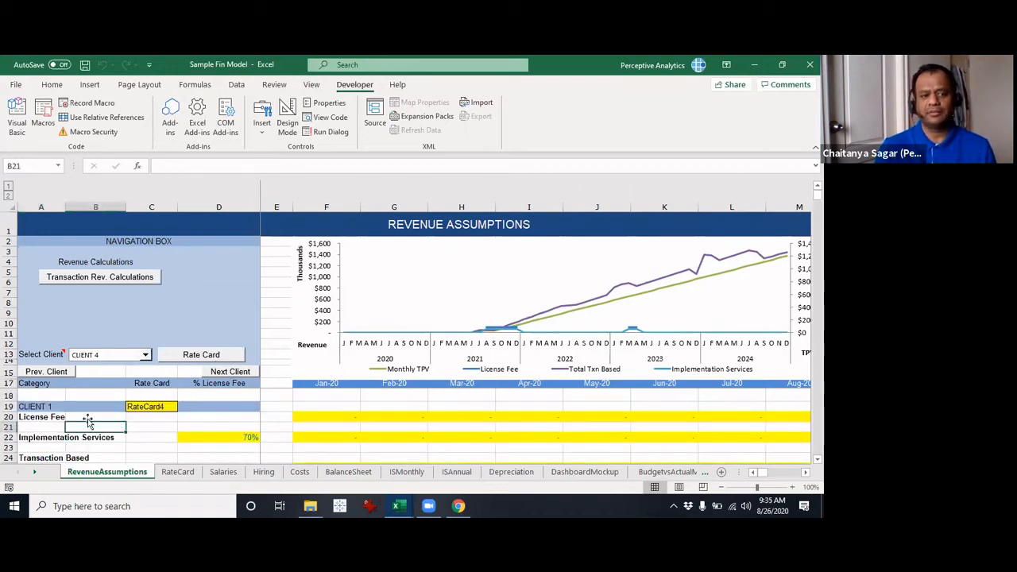
left_click(194, 356)
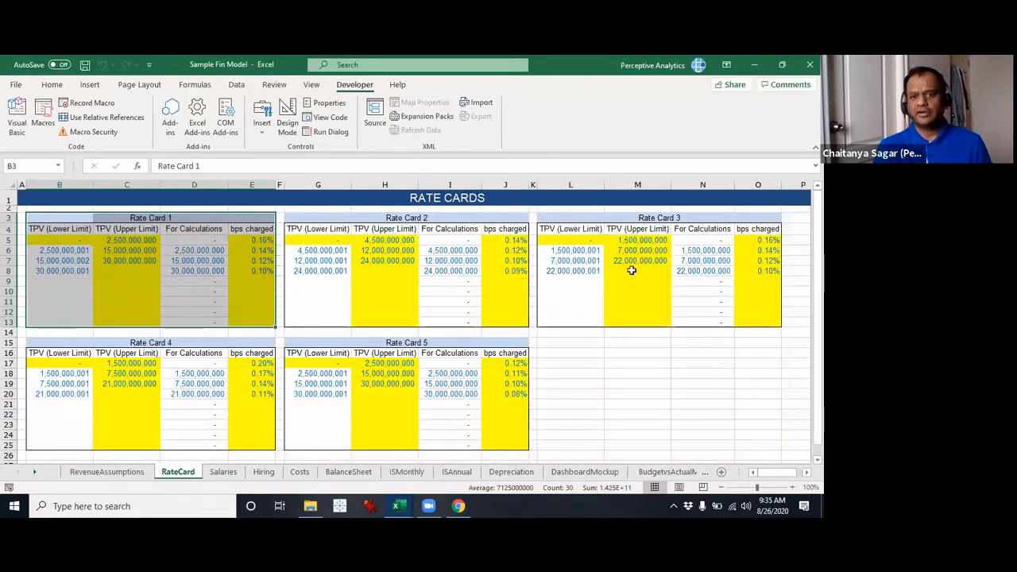
left_click(240, 414)
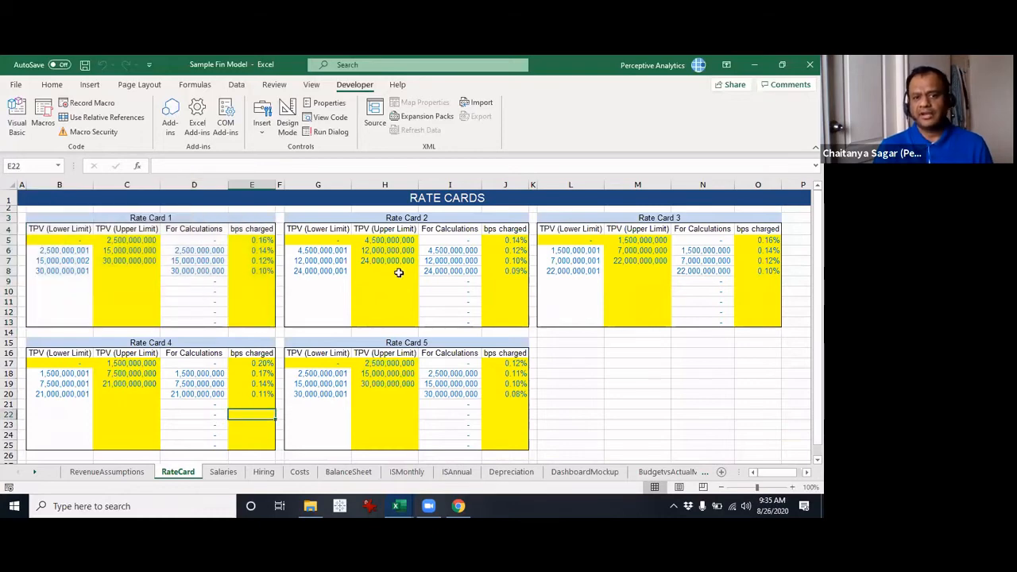
left_click(224, 384)
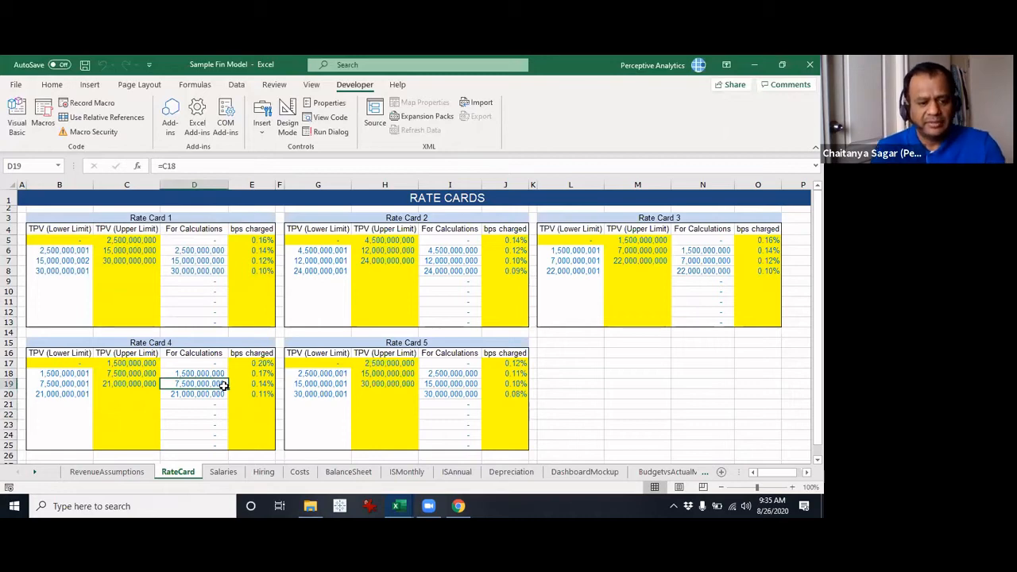
key("alt+Tab")
key("alt+Tab")
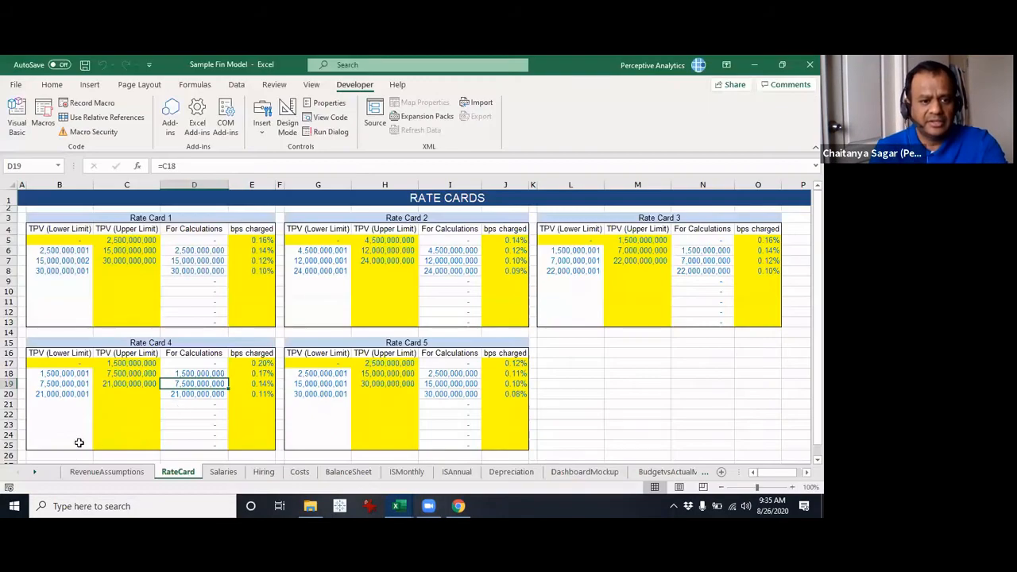
Step: Return to the RevenueAssumptions sheet and select CLIENT 1 as the client to show
left_click(113, 474)
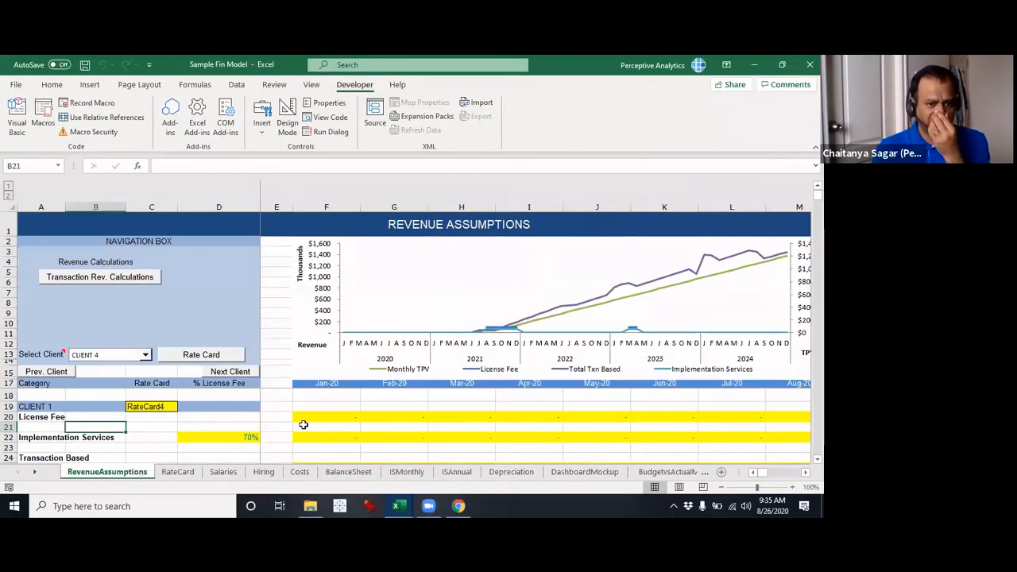
scroll(160, 419, "down", 1)
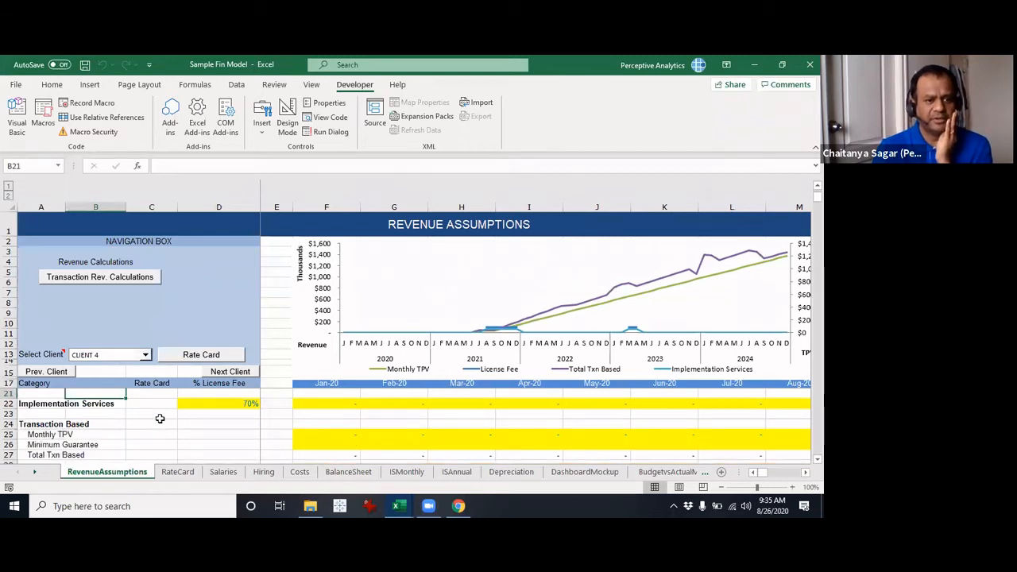
left_click(160, 418)
left_click(146, 354)
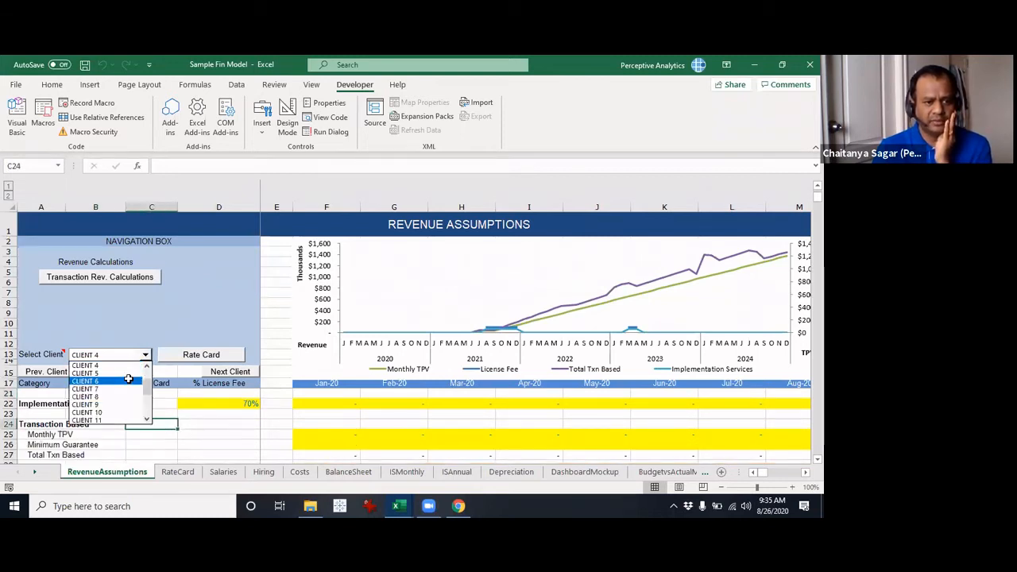
left_click(147, 372)
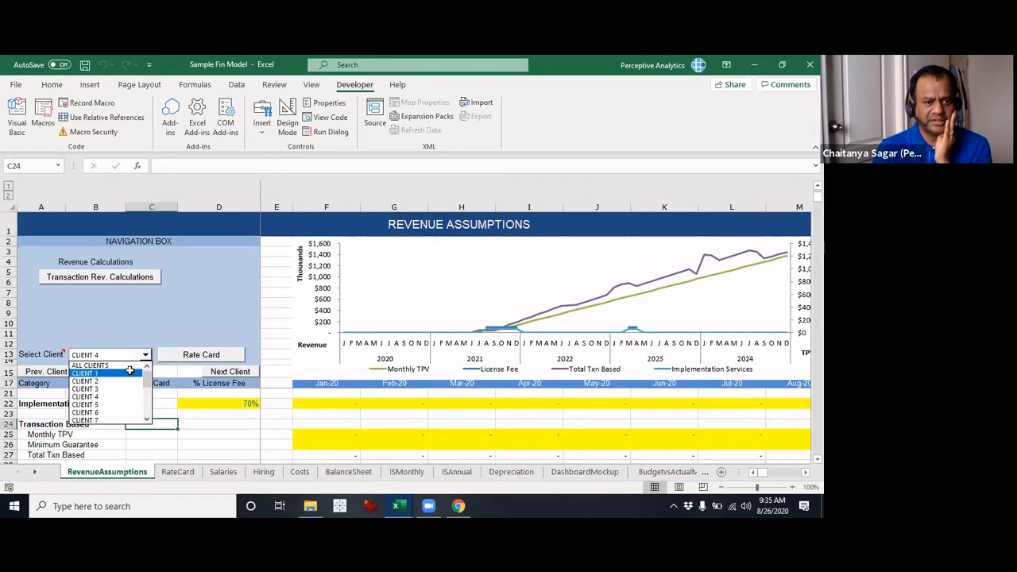
left_click(130, 371)
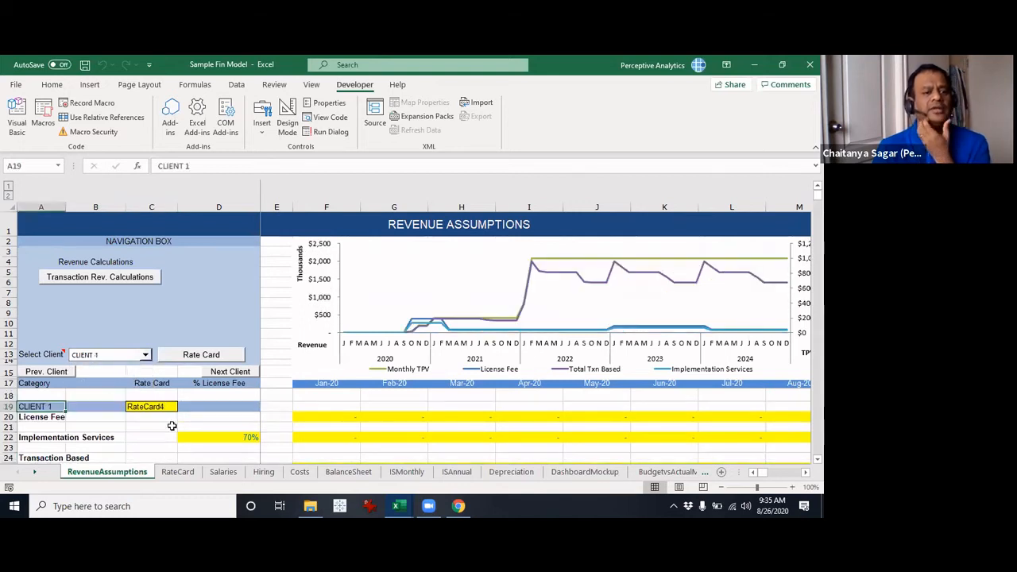
left_click(171, 426)
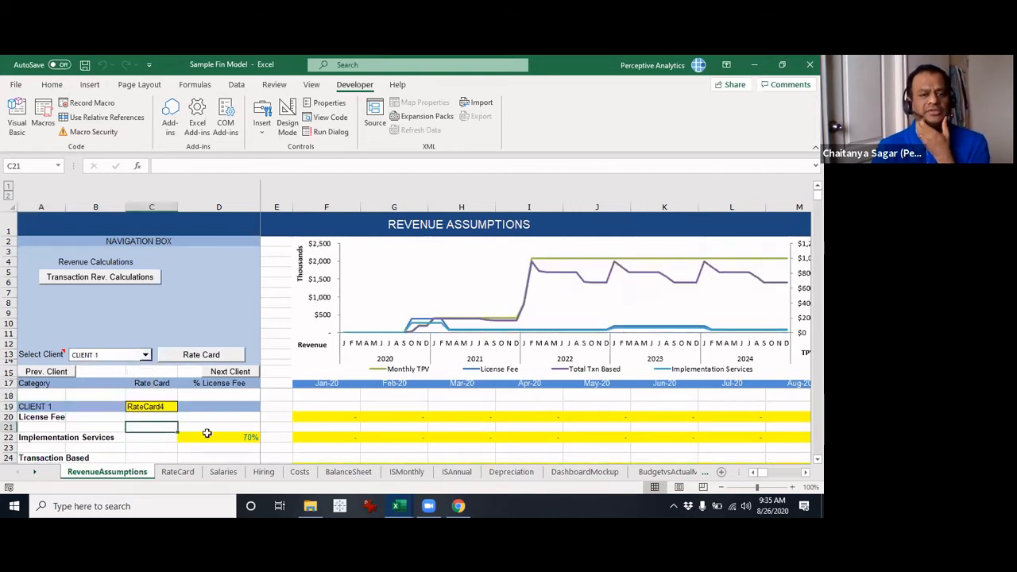
Step: Check the rate card assigned to CLIENT 1 in cell C19 and jump to its table on the RateCard sheet
left_click(167, 406)
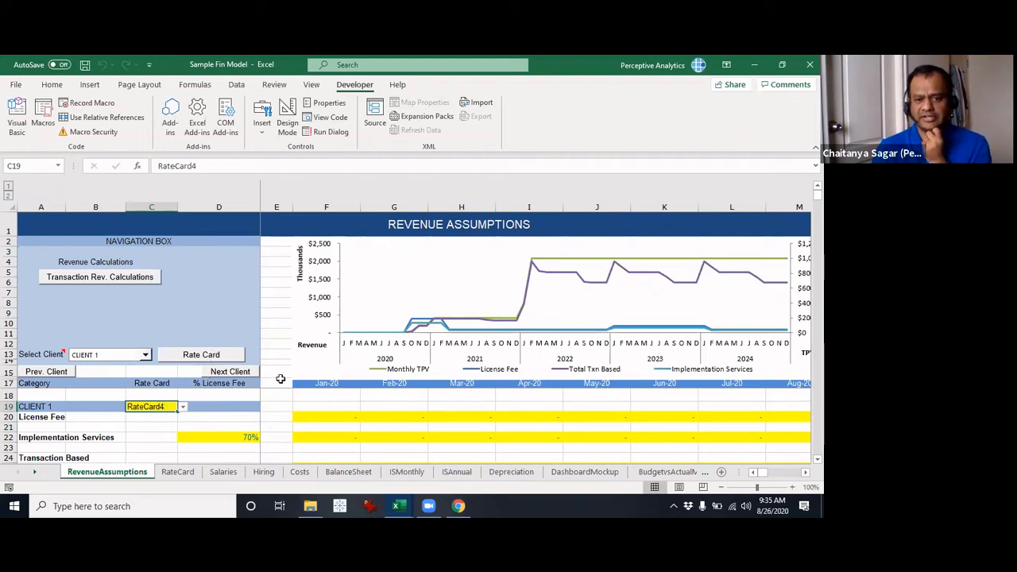
left_click(87, 430)
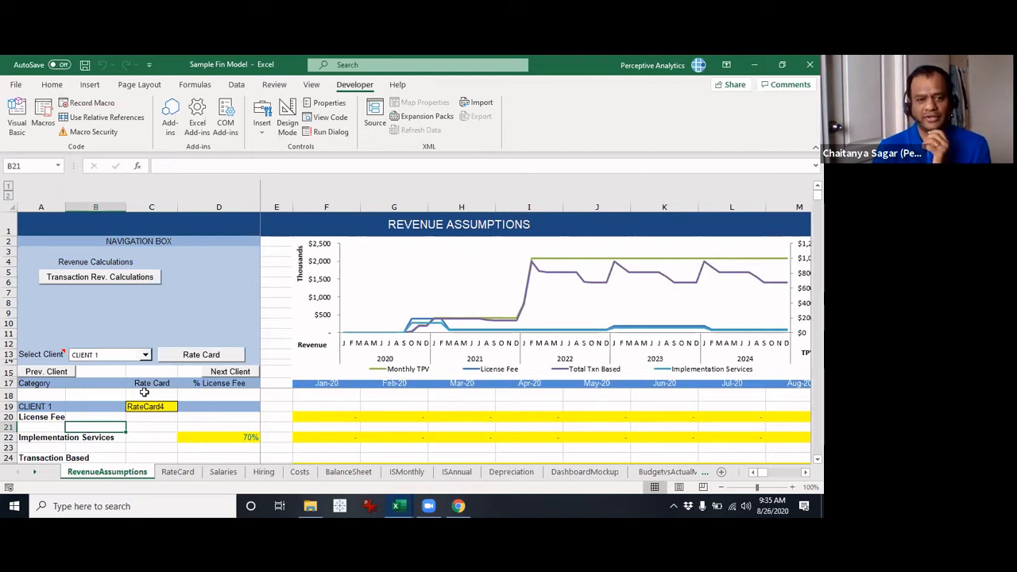
left_click(189, 357)
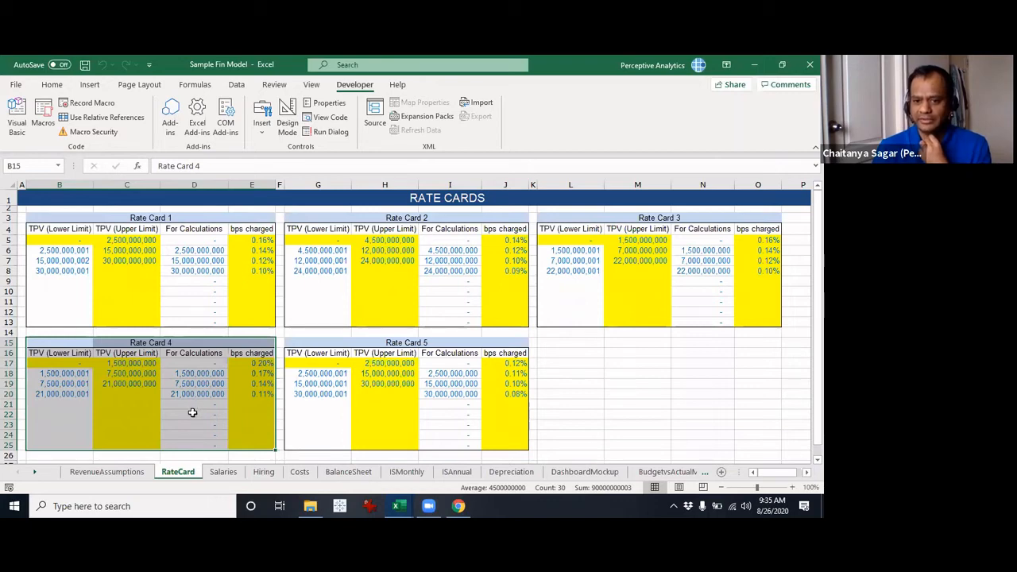
Step: Return to the RevenueAssumptions sheet and open the code of the macro assigned to the Rate Card control
left_click(126, 474)
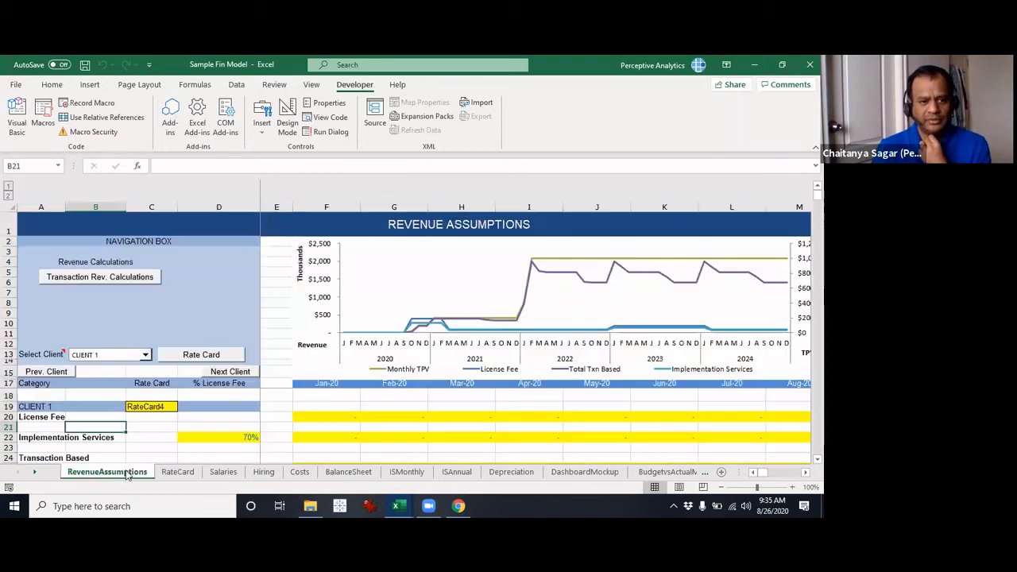
left_click(169, 406)
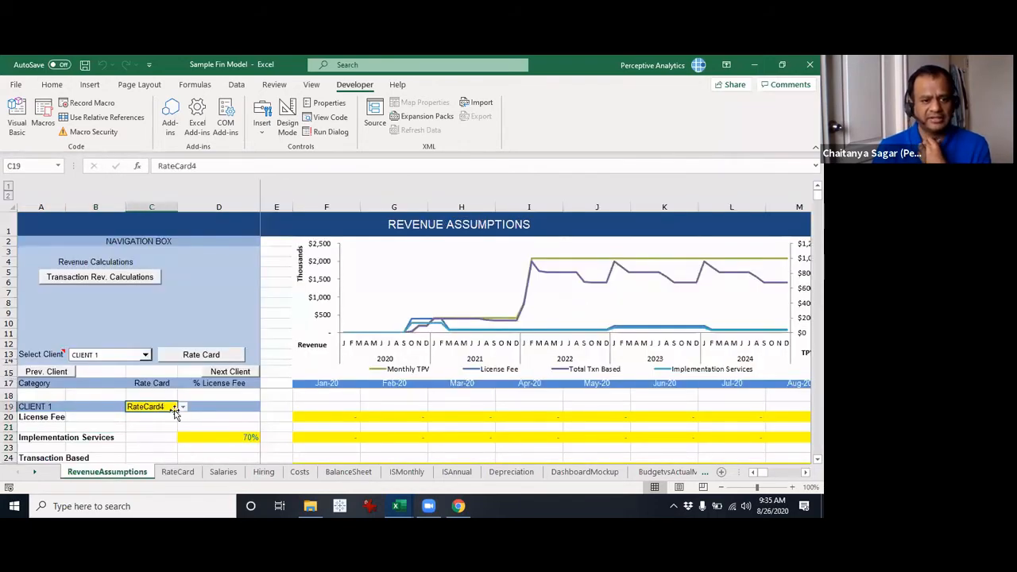
right_click(204, 354)
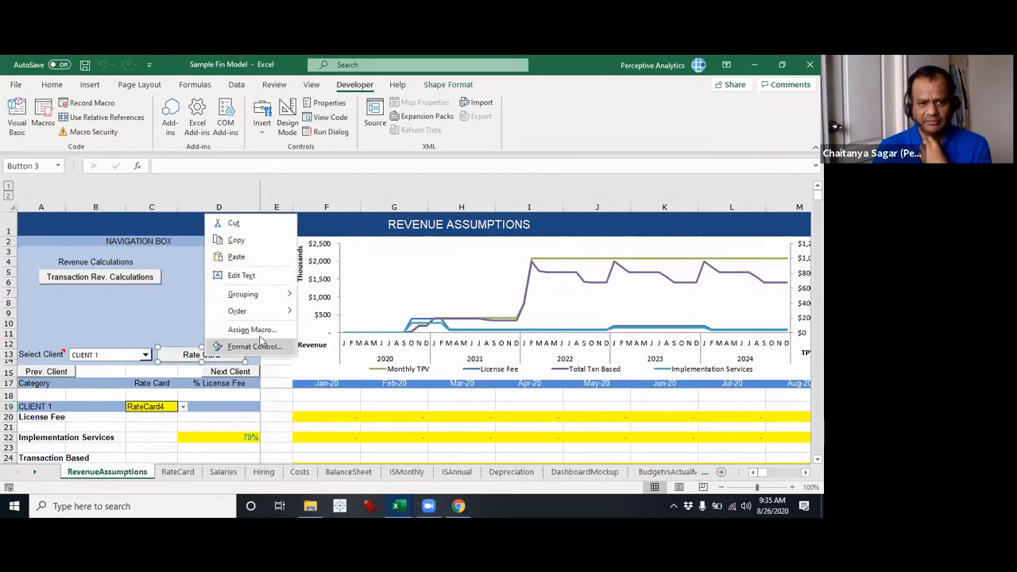
left_click(253, 329)
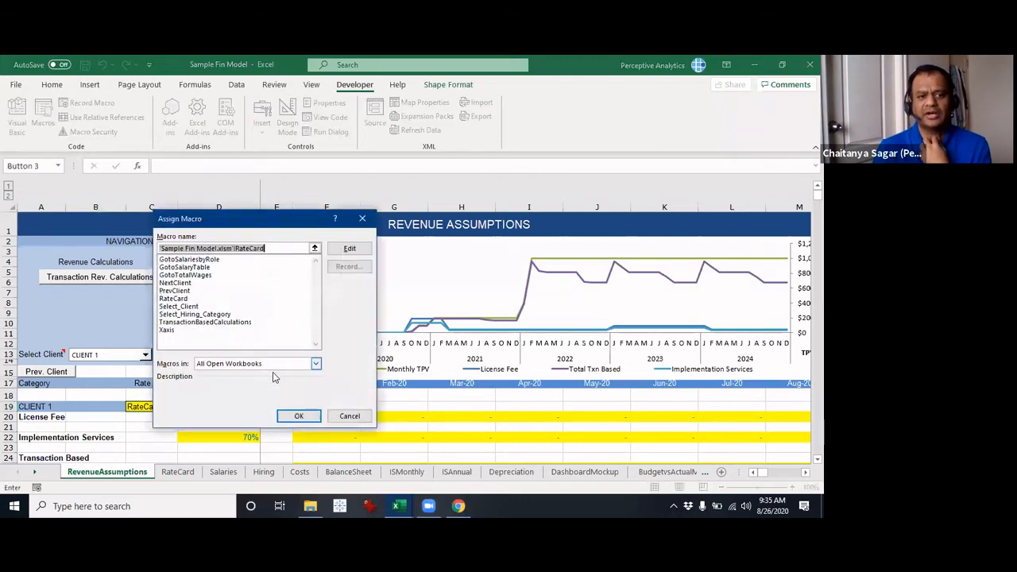
left_click(347, 249)
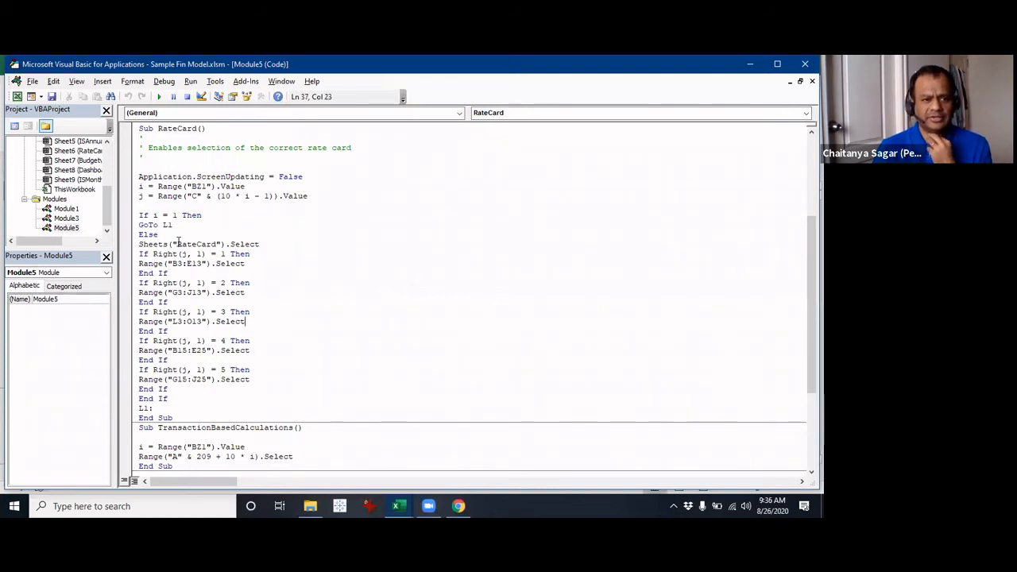
Step: Examine the RateCard macro lines that read cell BZ1 and select the cell range of each rate card
left_click(148, 189)
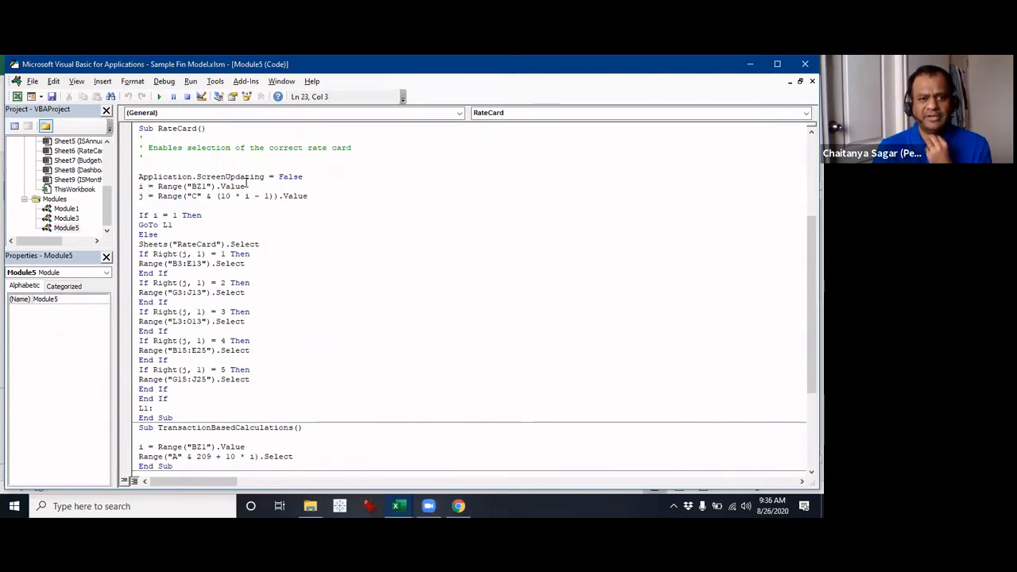
left_click_drag(247, 186, 158, 188)
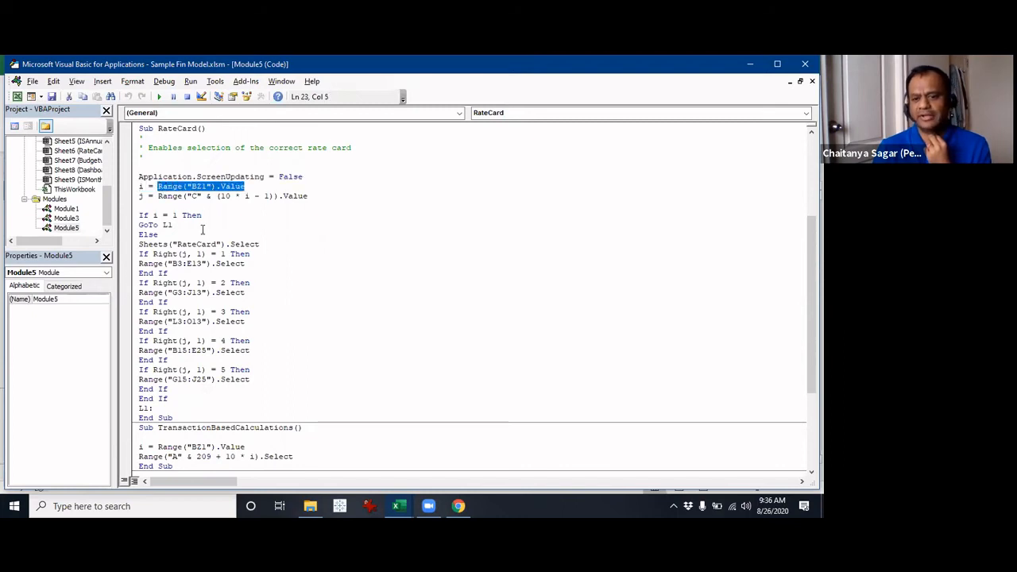
left_click(271, 318)
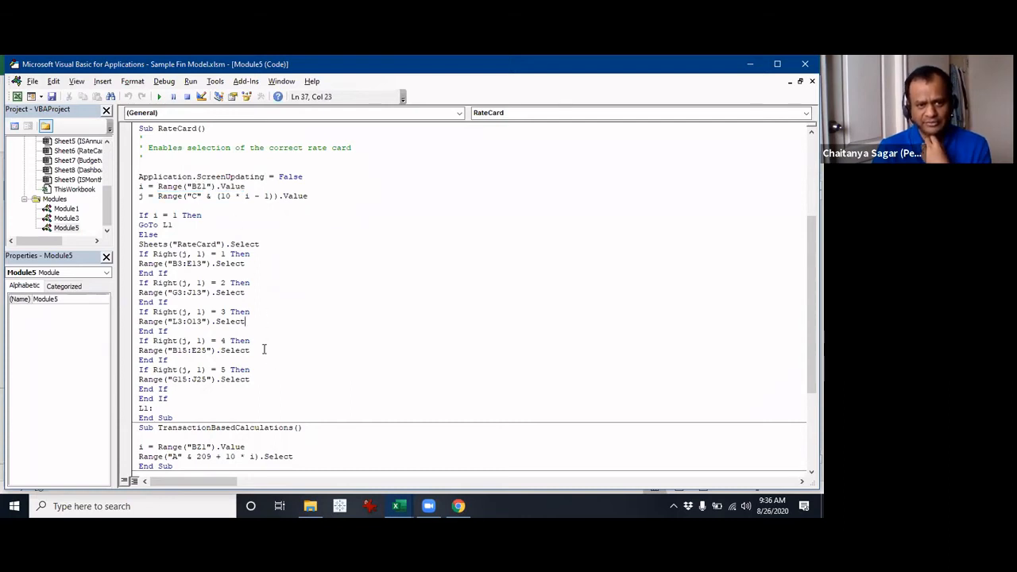
left_click_drag(163, 293, 168, 304)
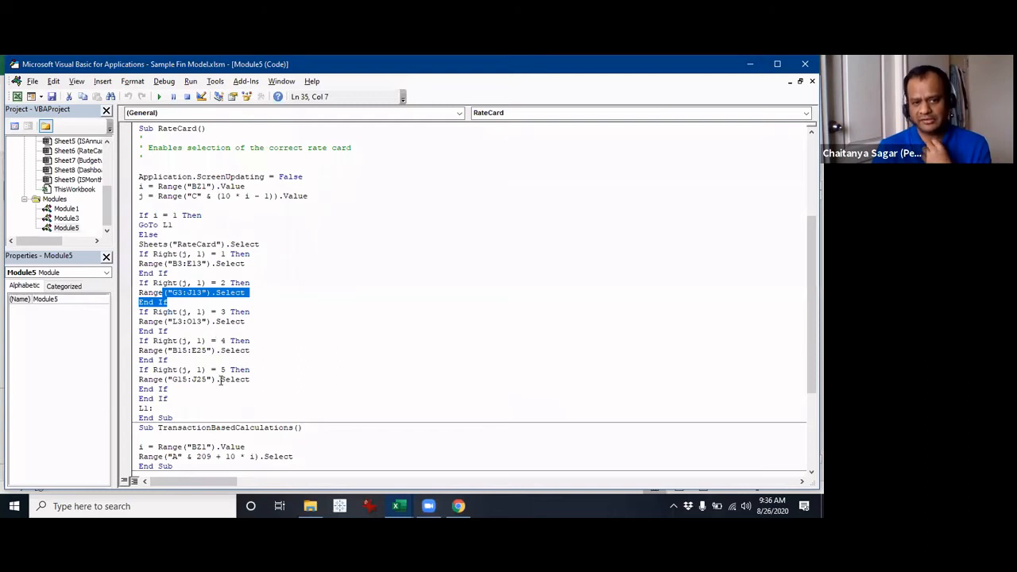
Step: Go back to the RevenueAssumptions sheet and run the RateCard macro for CLIENT 1 again to view its rate card
key("alt+F11")
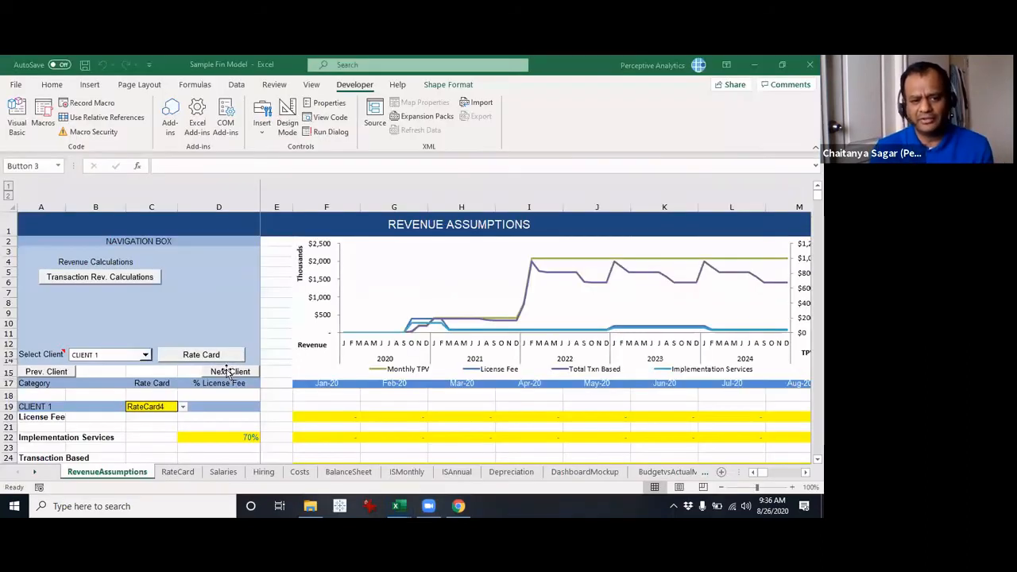
left_click(213, 393)
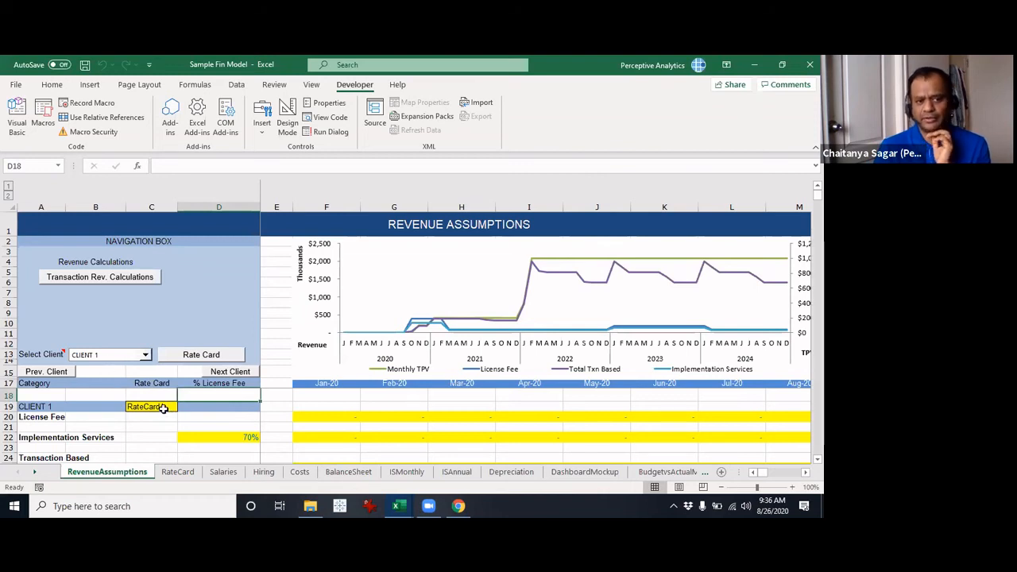
left_click(213, 355)
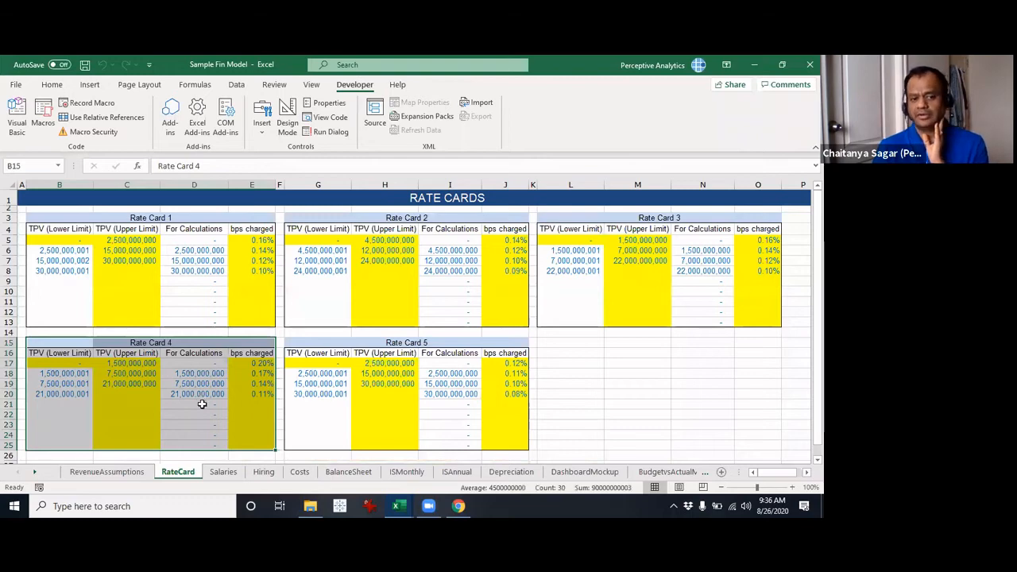
Step: Return to the RevenueAssumptions sheet and change CLIENT 1's rate card in cell C19 to RateCard1
left_click(107, 472)
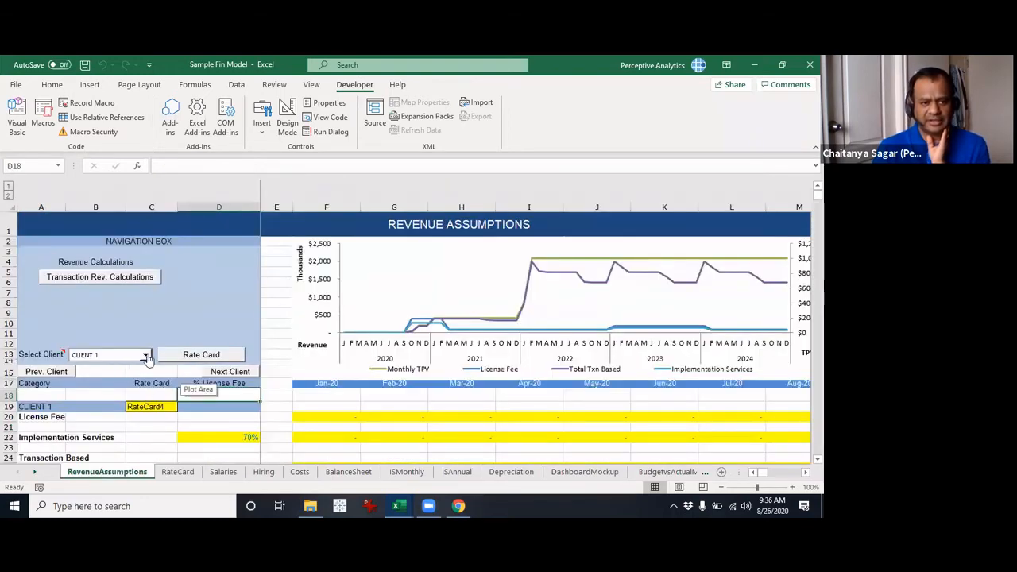
left_click(171, 406)
left_click(183, 406)
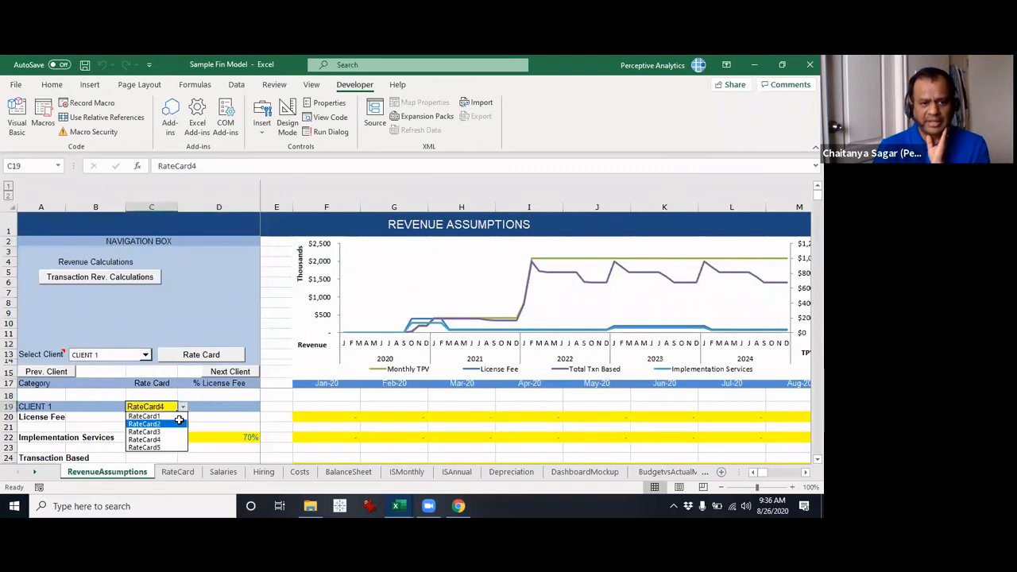
left_click(175, 416)
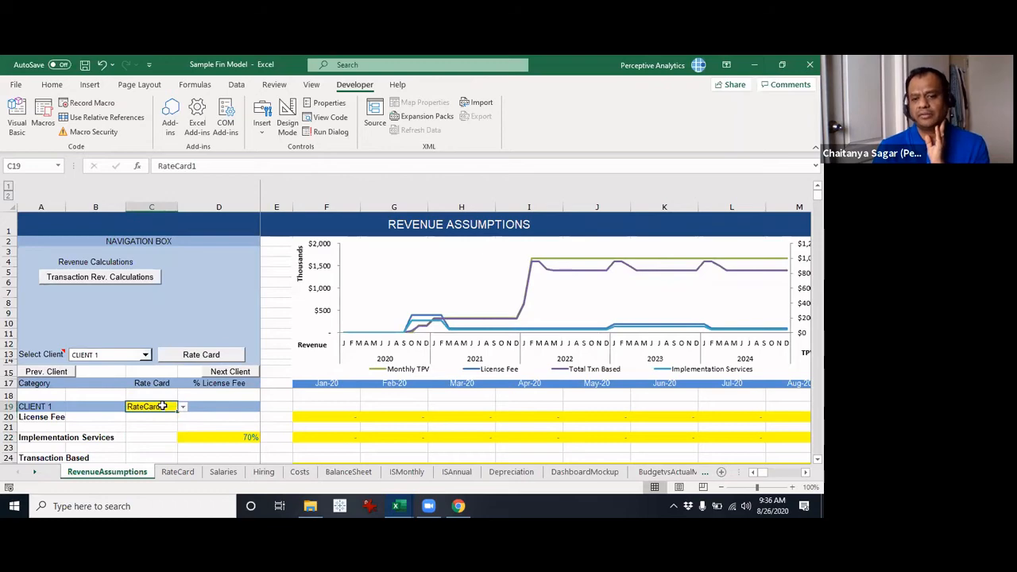
Step: Run the RateCard macro to view CLIENT 1's newly assigned rate card, and go back to the client's assumptions on the RevenueAssumptions sheet
left_click(191, 355)
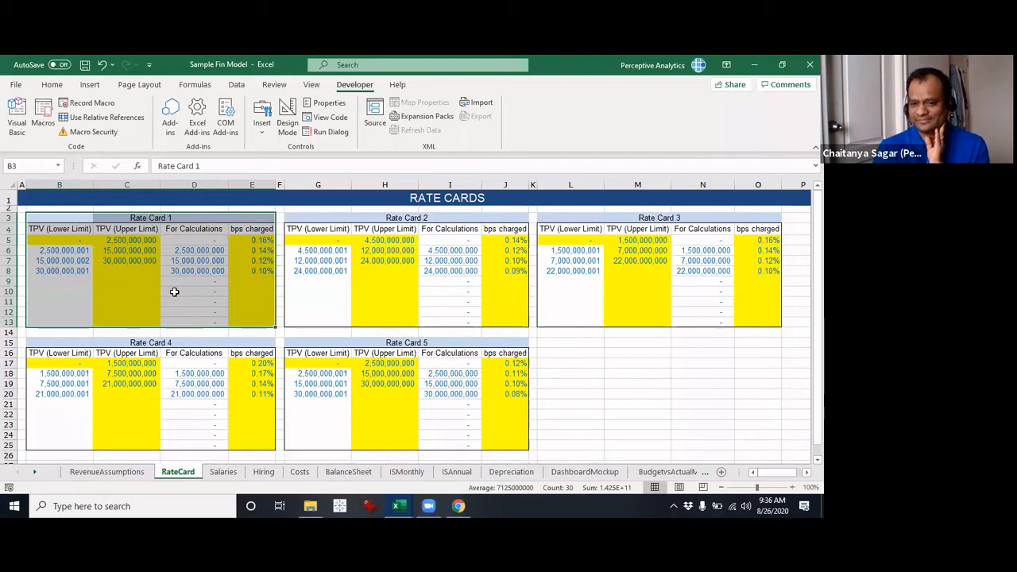
left_click(146, 474)
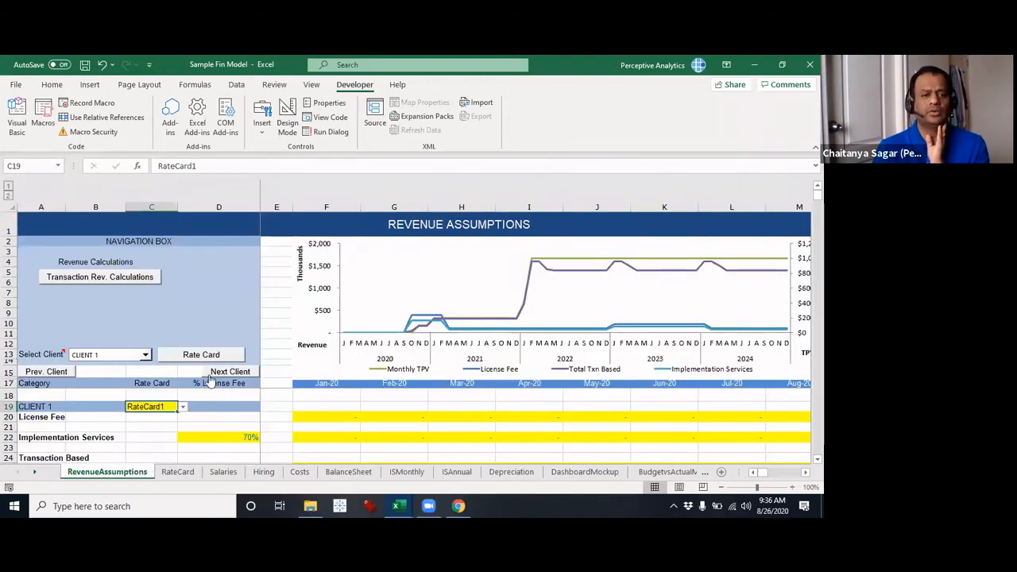
scroll(216, 378, "down", 1)
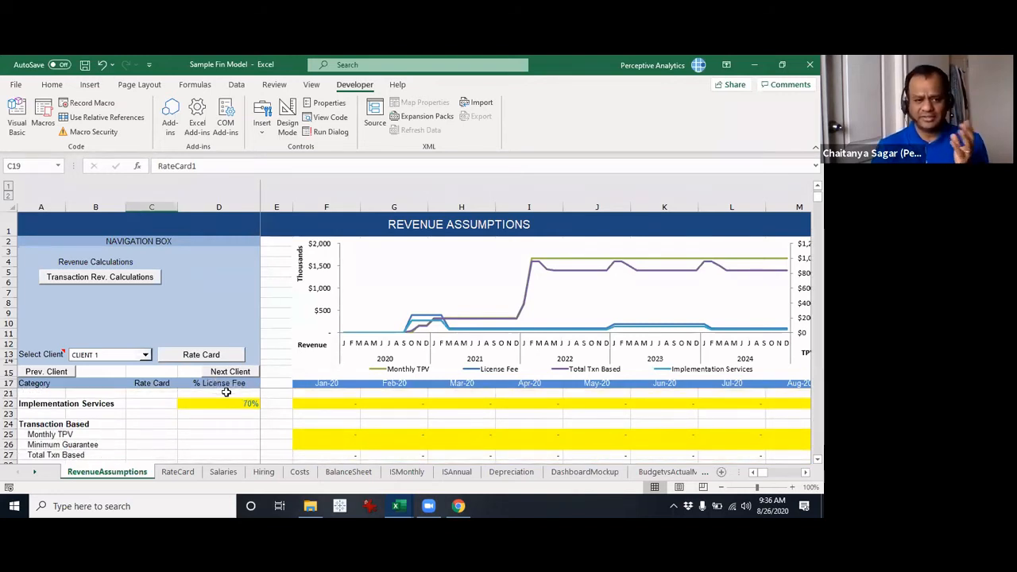
left_click(299, 413)
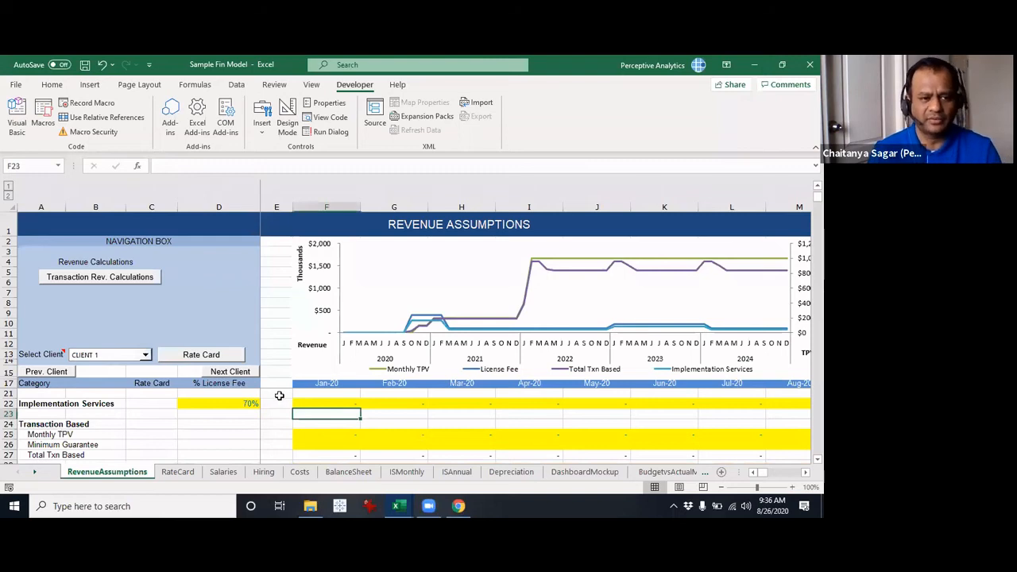
scroll(222, 424, "up", 1)
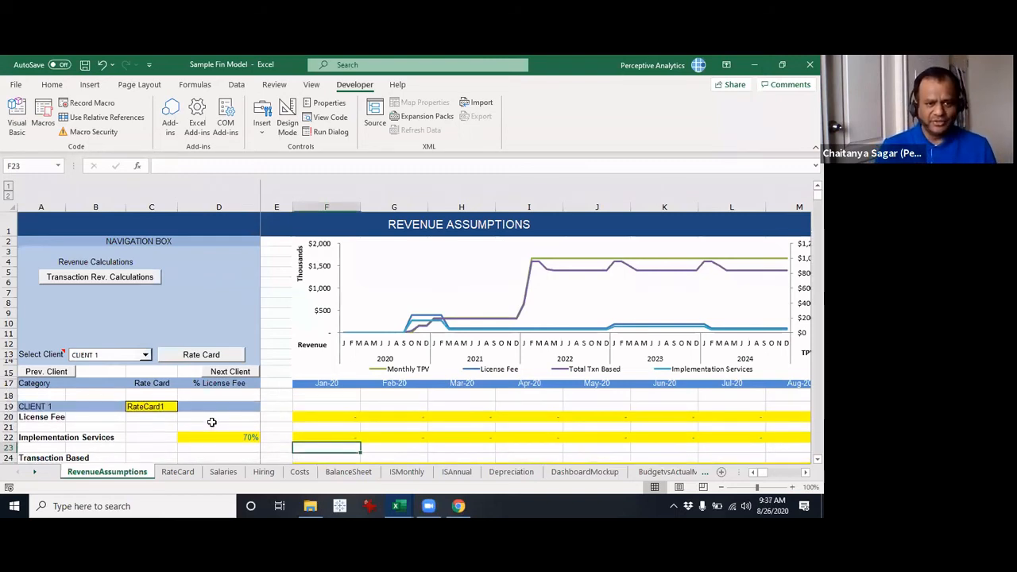
Step: Step forward through the client blocks from CLIENT 1 to CLIENT 4 and go back to CLIENT 1
left_click(237, 374)
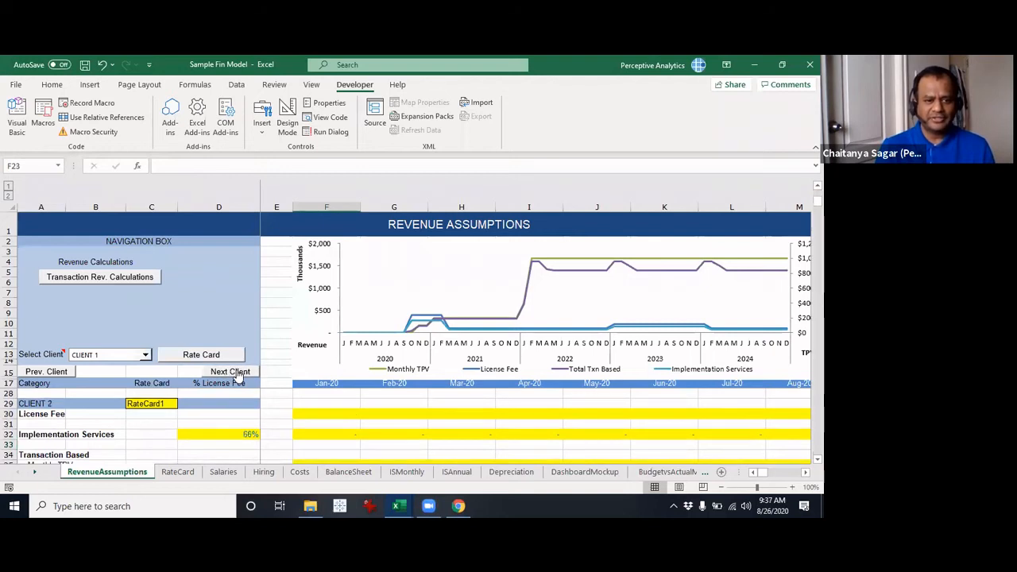
left_click(236, 374)
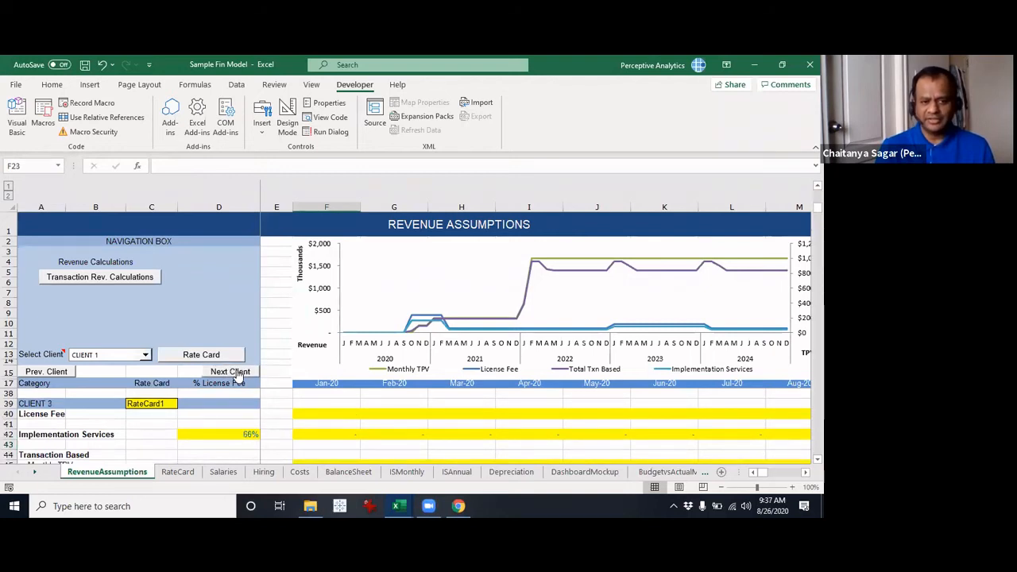
left_click(238, 375)
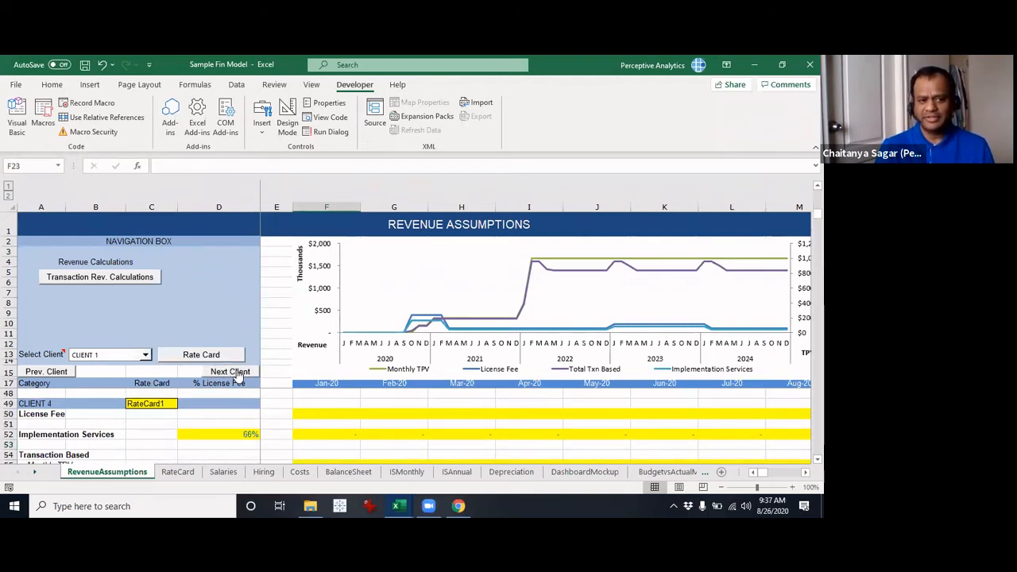
left_click(69, 375)
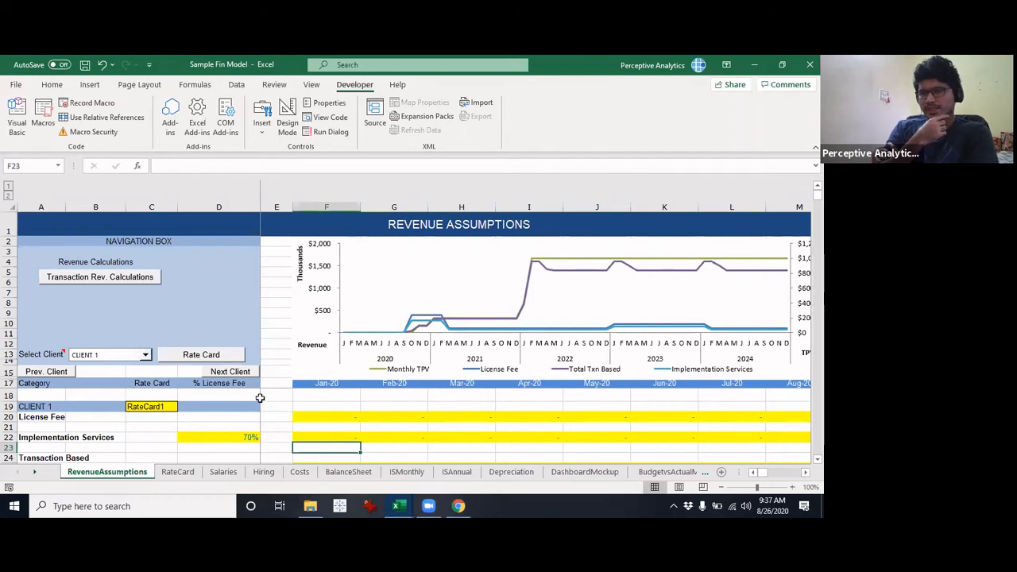
Step: Open the code of the NextClient macro assigned to the Next Client control
right_click(254, 373)
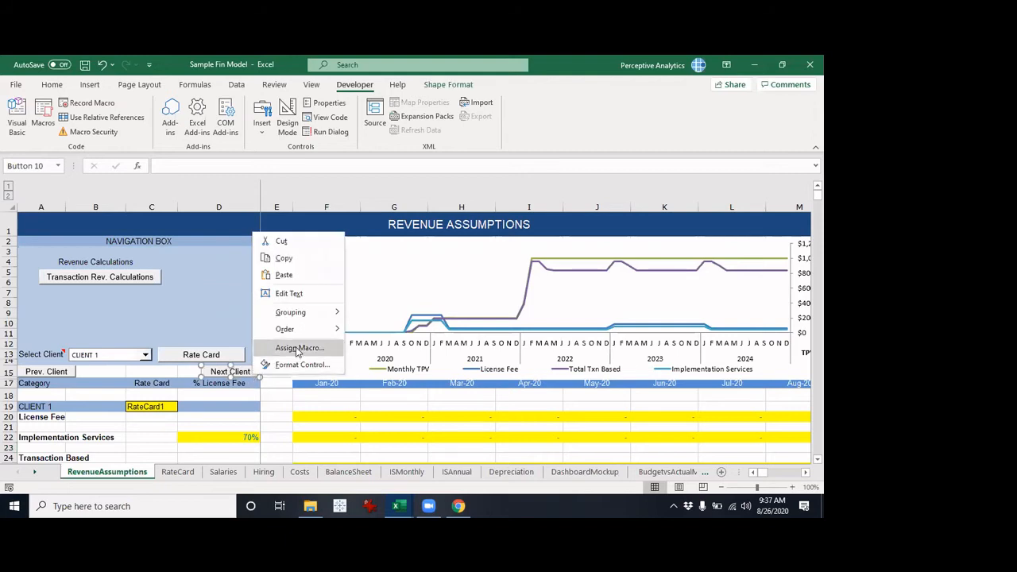
left_click(297, 349)
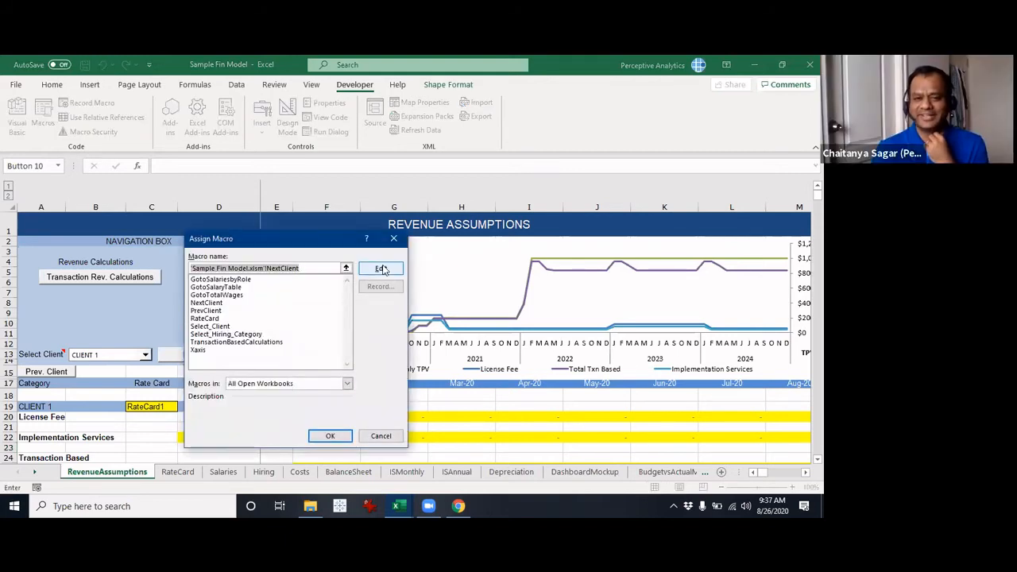
left_click(381, 270)
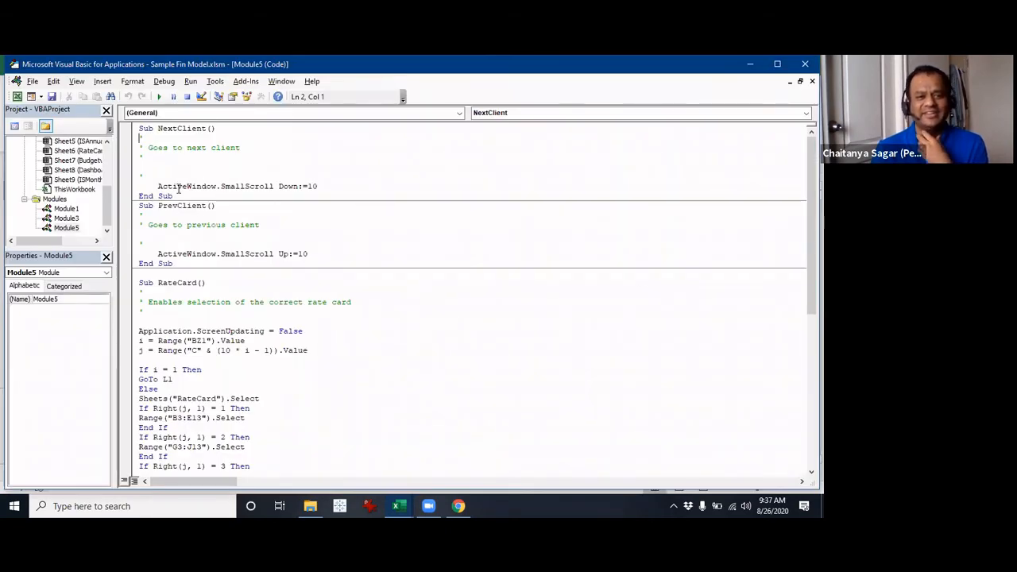
Step: Examine the SmallScroll lines in the NextClient and PrevClient macros that move the window by 10 rows
left_click_drag(179, 185, 343, 186)
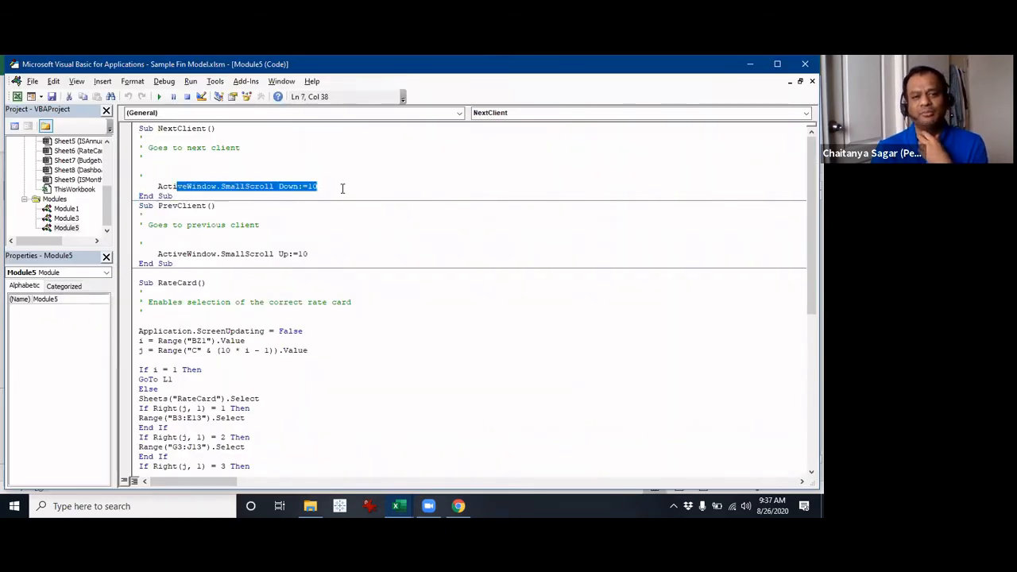
left_click(343, 187)
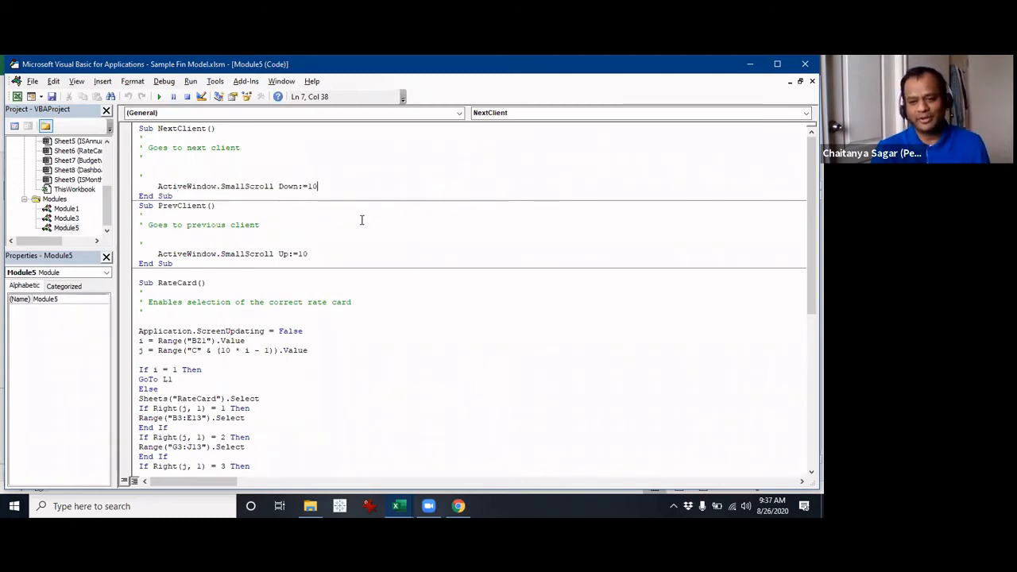
left_click(206, 253)
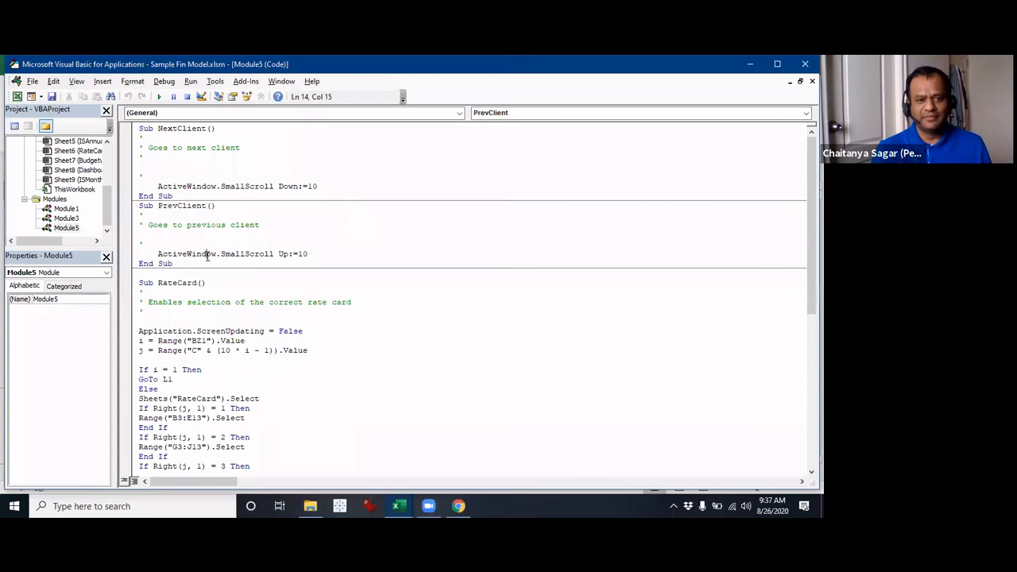
left_click_drag(160, 185, 334, 186)
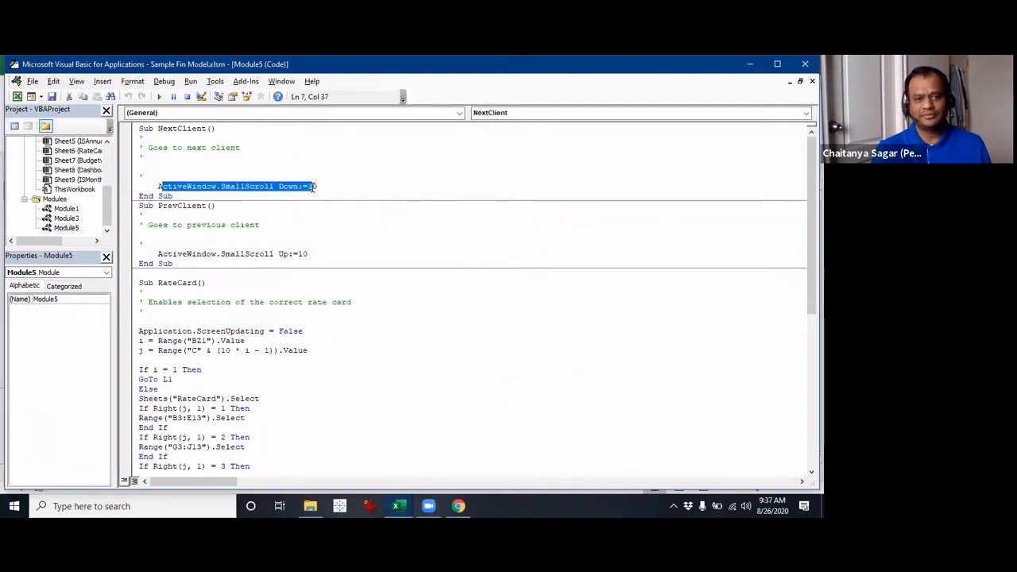
left_click(340, 187)
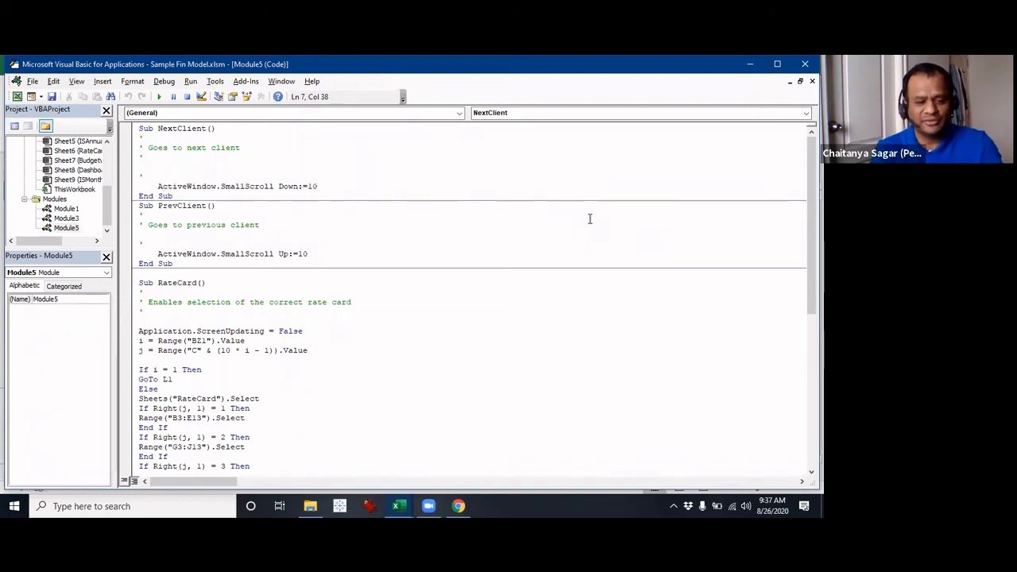
Step: Return to the RevenueAssumptions sheet and test the client navigation macros by moving forward to CLIENT 3 and back to CLIENT 1
key("alt+Tab")
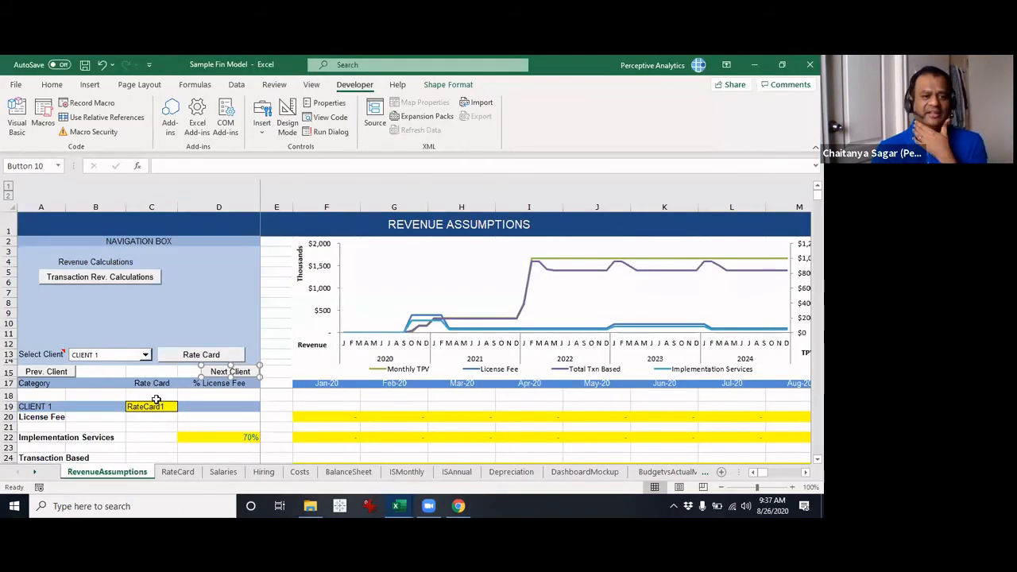
left_click(155, 397)
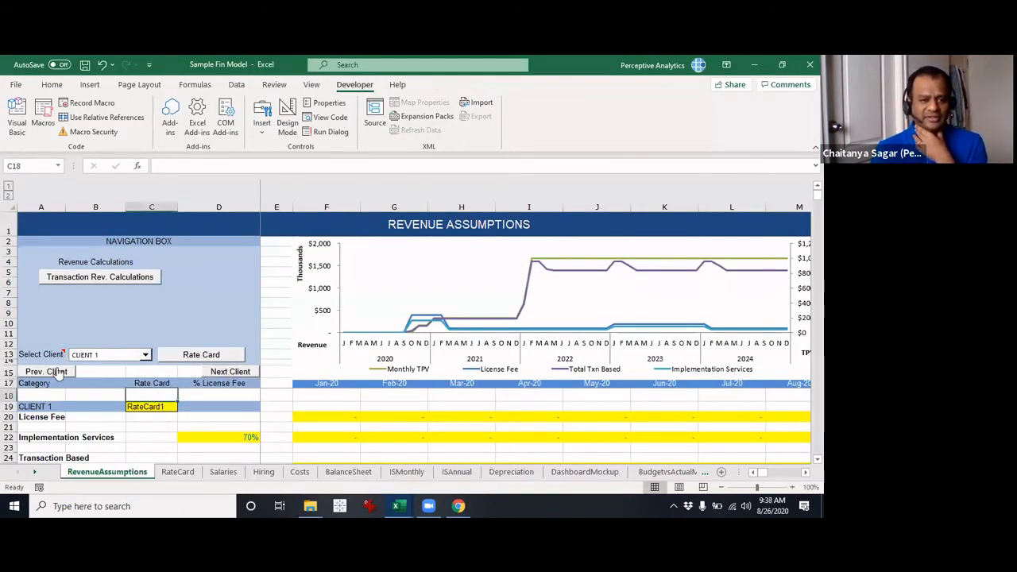
left_click(229, 372)
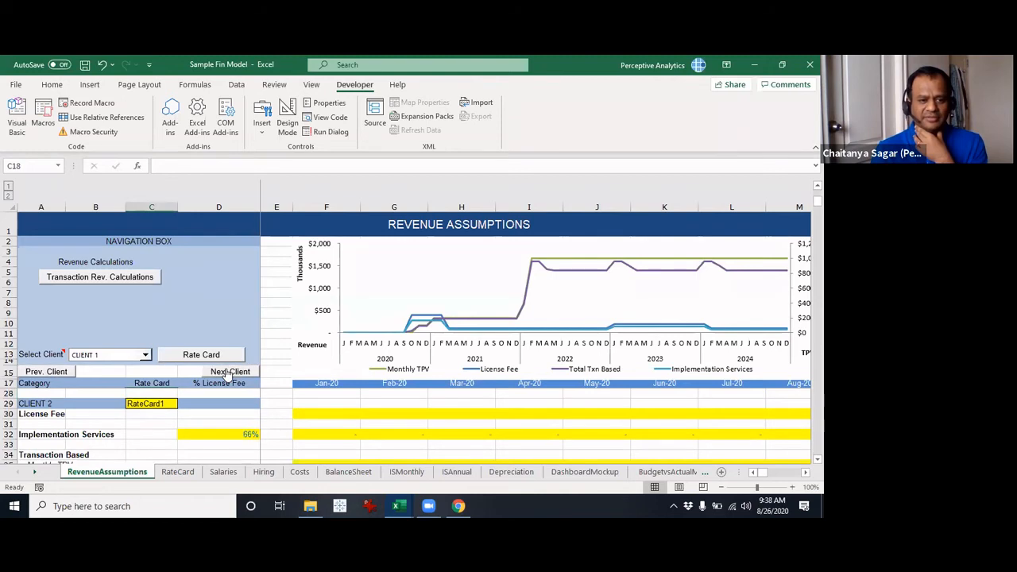
left_click(228, 373)
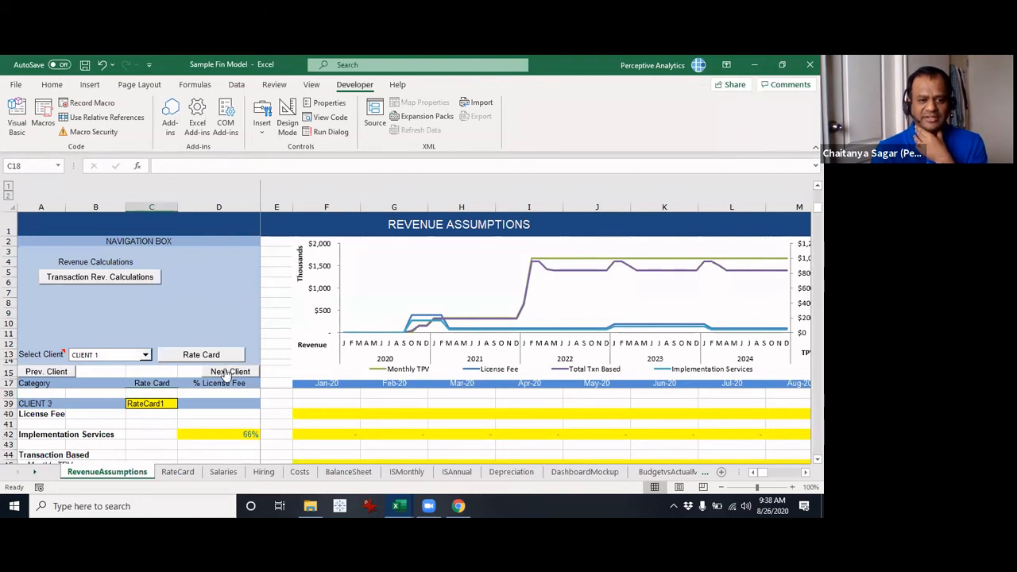
left_click(52, 372)
left_click(53, 372)
left_click(102, 410)
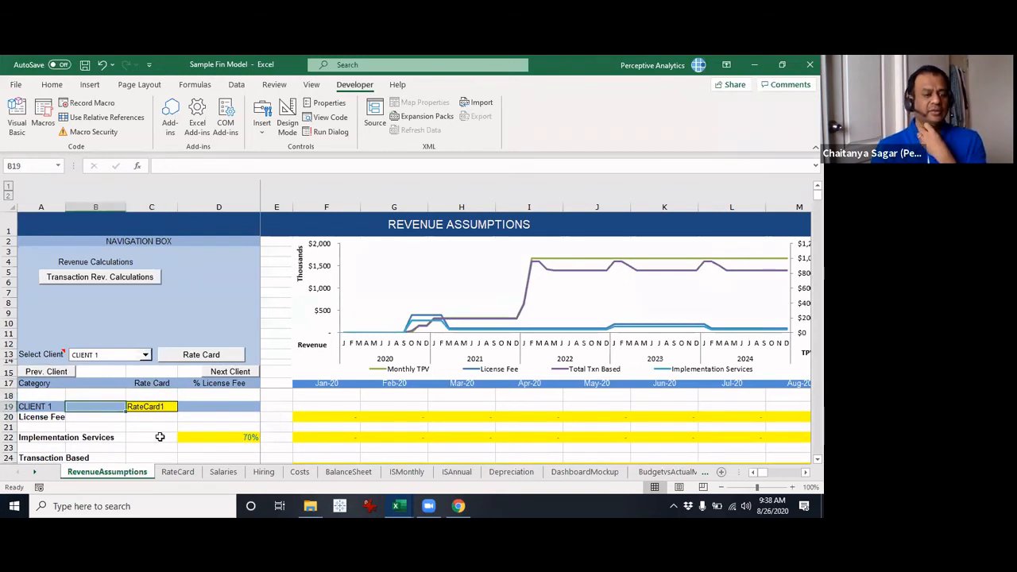
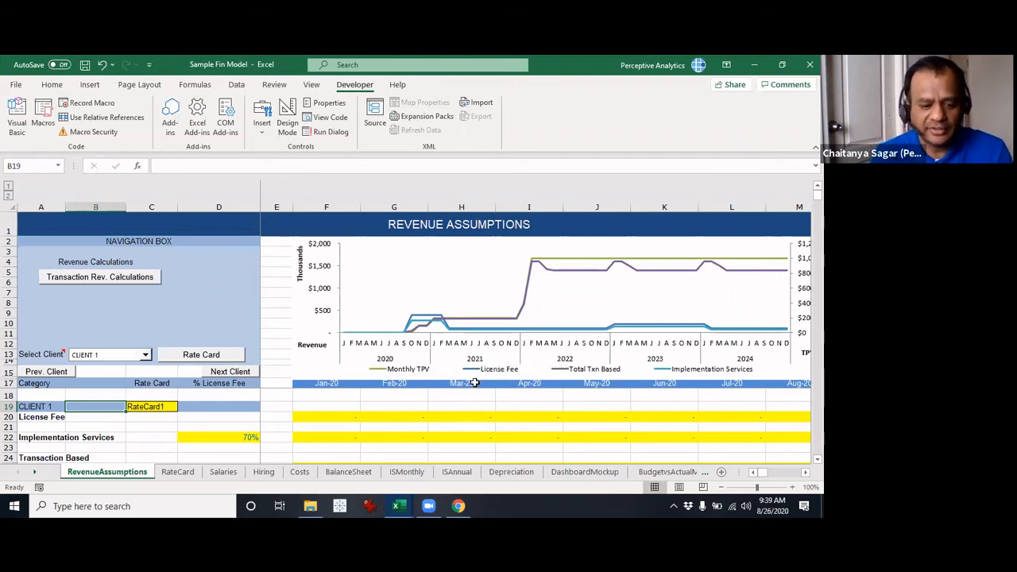
Step: Switch to the Sample - Superstore workbook and examine the year labels in row 5 and month labels in row 6 of Sheet2
key("alt+Tab")
key("Tab")
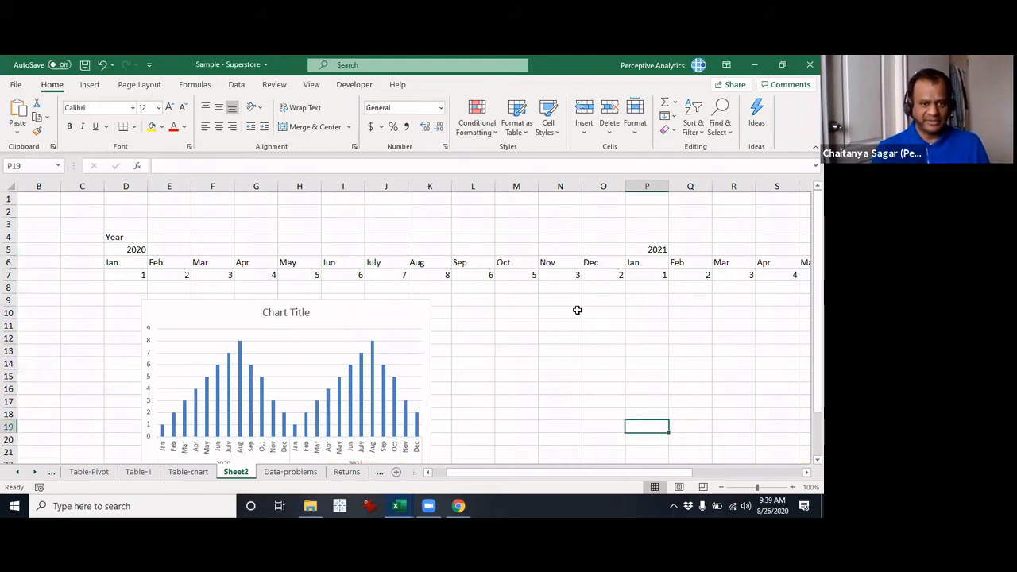
left_click(561, 322)
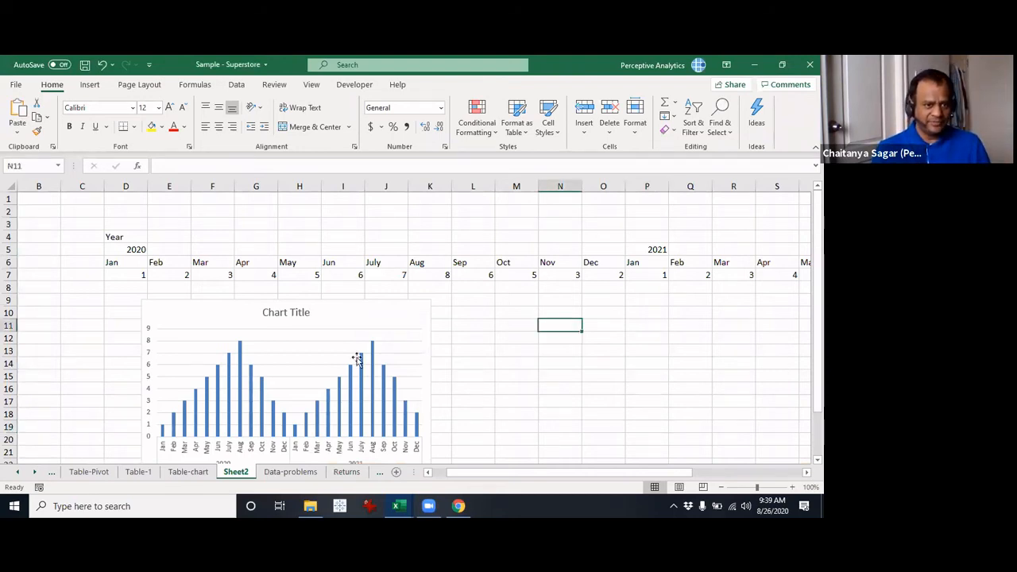
left_click(120, 252)
left_click_drag(116, 266, 607, 261)
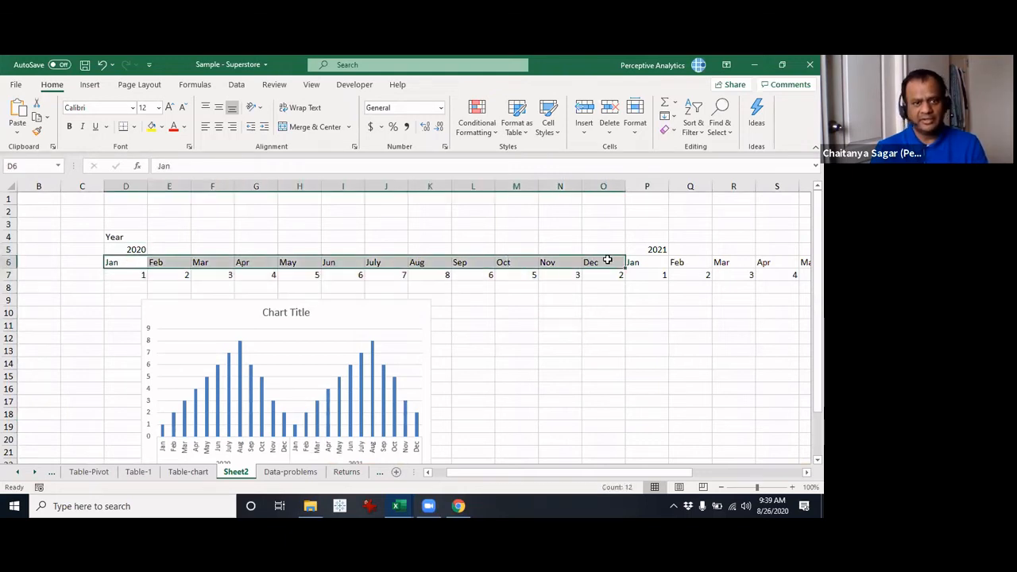
left_click(140, 249)
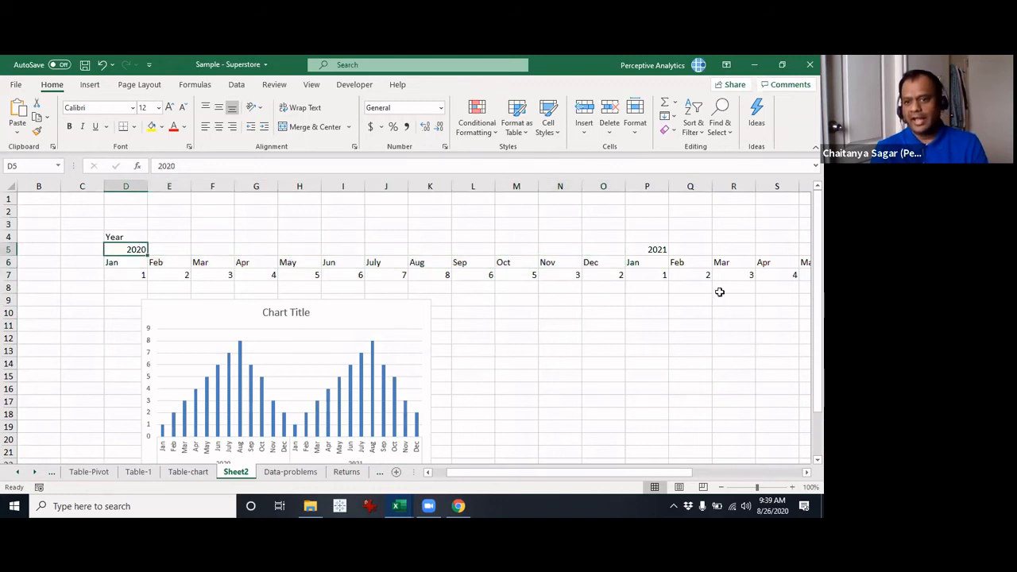
left_click(662, 250)
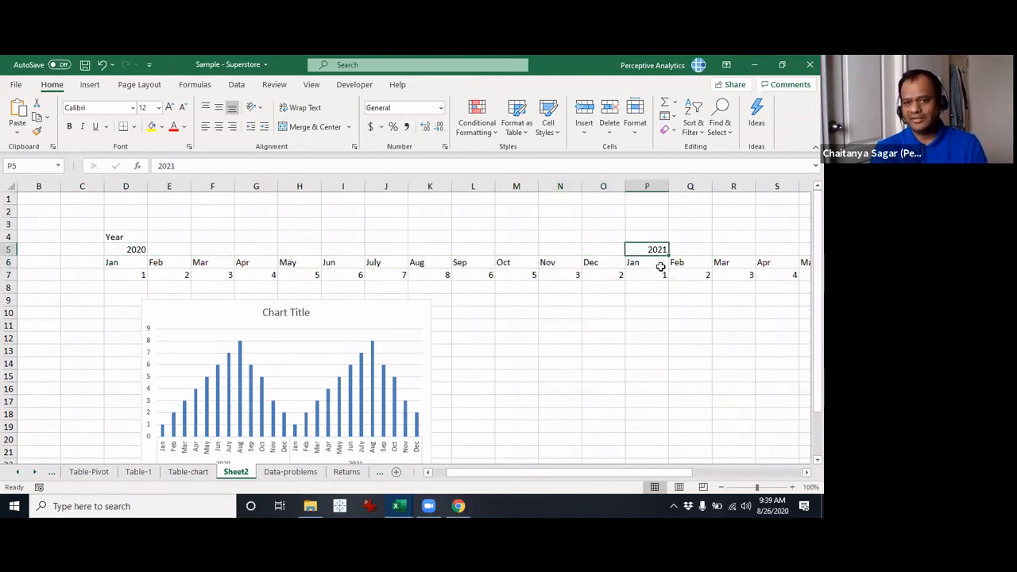
left_click(659, 265)
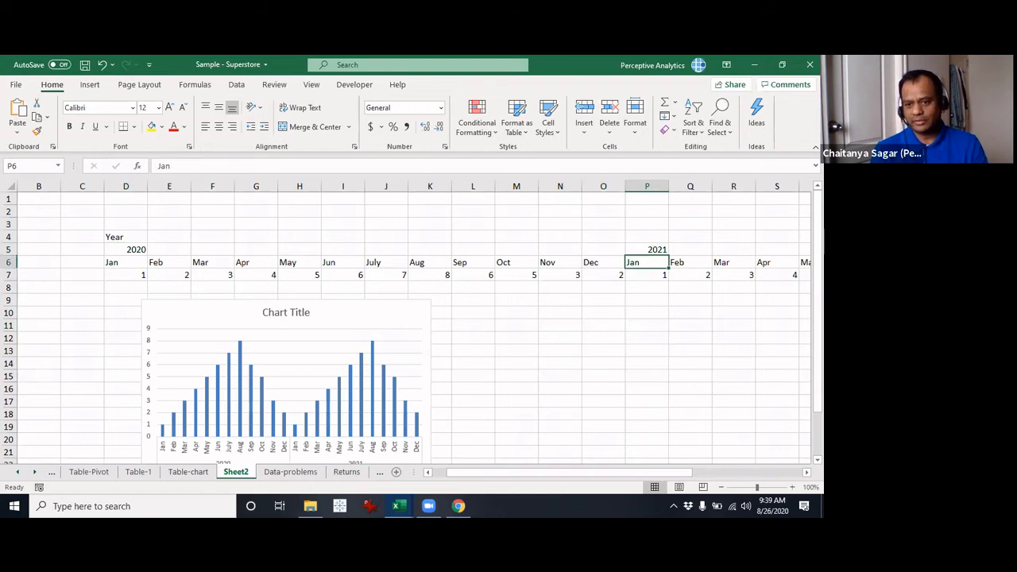
Step: Check the remaining 2021 months in the data and select the column chart to show its source range
scroll(421, 325, "right", 5)
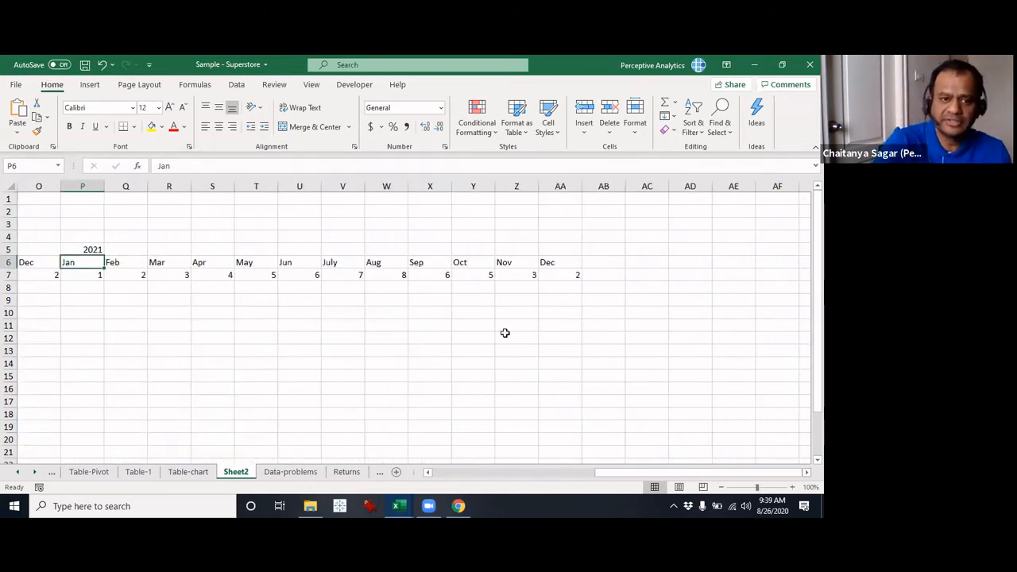
key("Home")
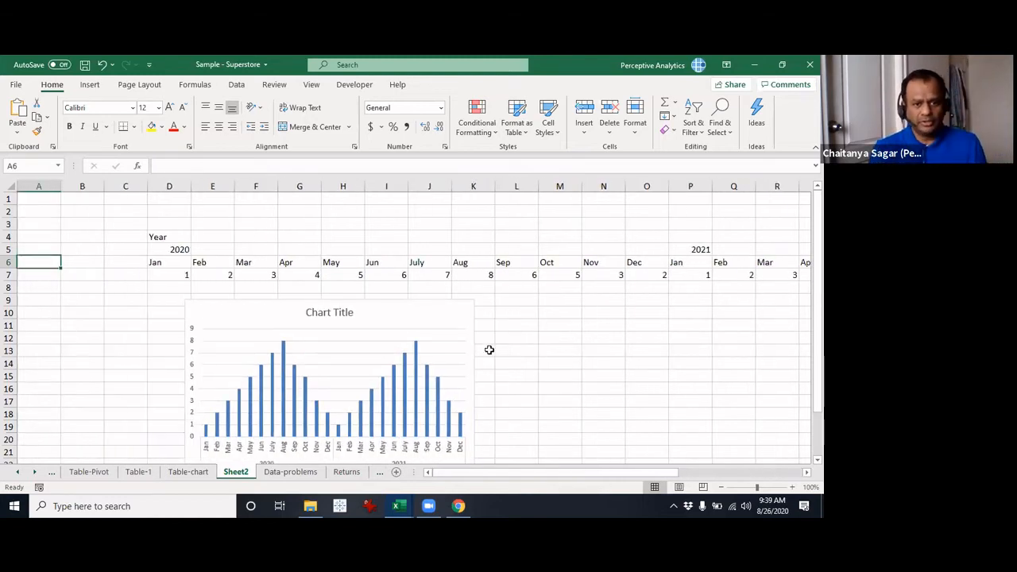
left_click(458, 350)
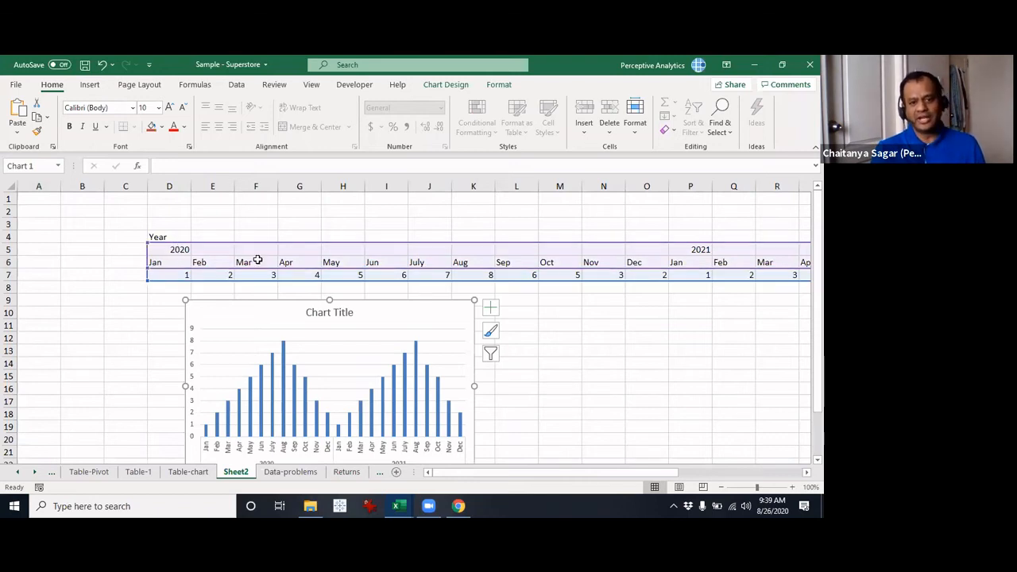
Step: Place the column chart just below the data rows and delete the empty rows 1 to 3
left_click_drag(238, 322, 254, 261)
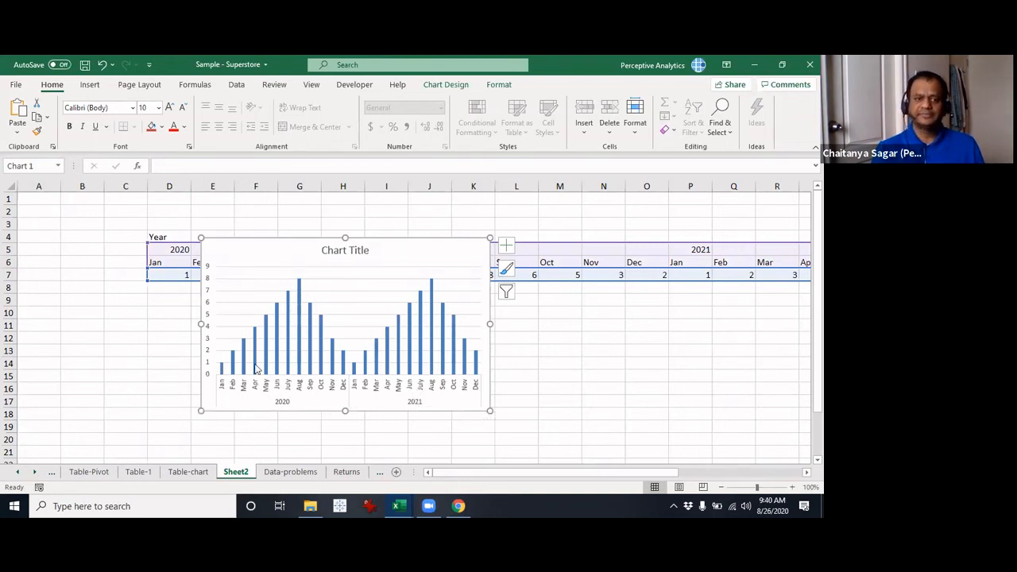
left_click_drag(223, 250, 199, 317)
left_click(143, 323)
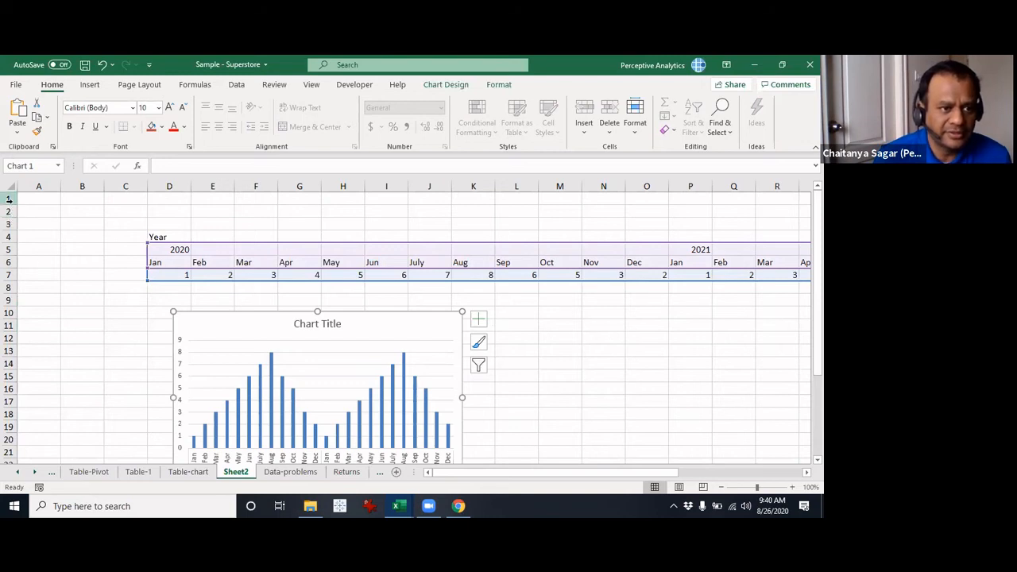
left_click_drag(9, 199, 9, 224)
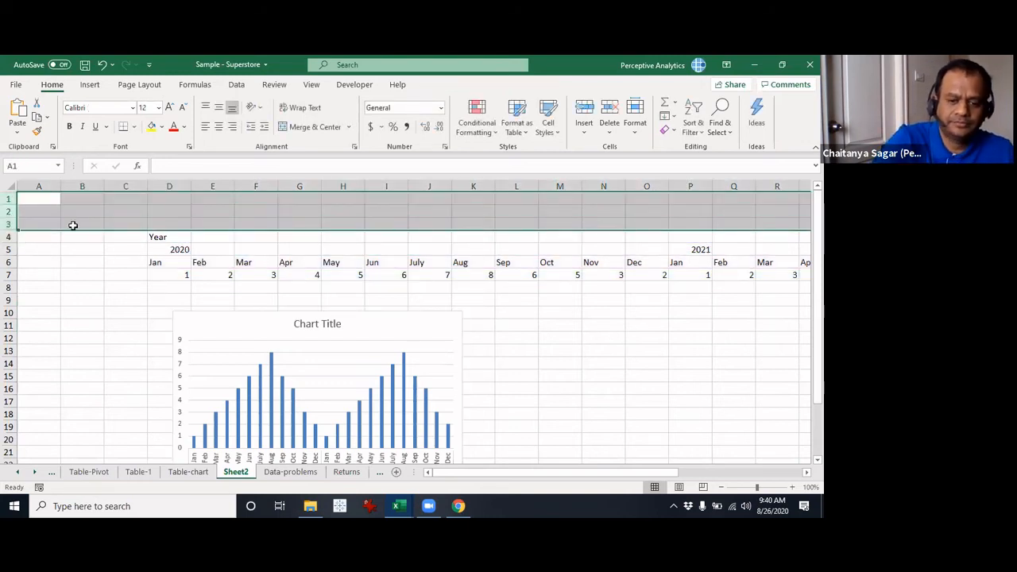
key("ctrl+minus")
left_click(676, 350)
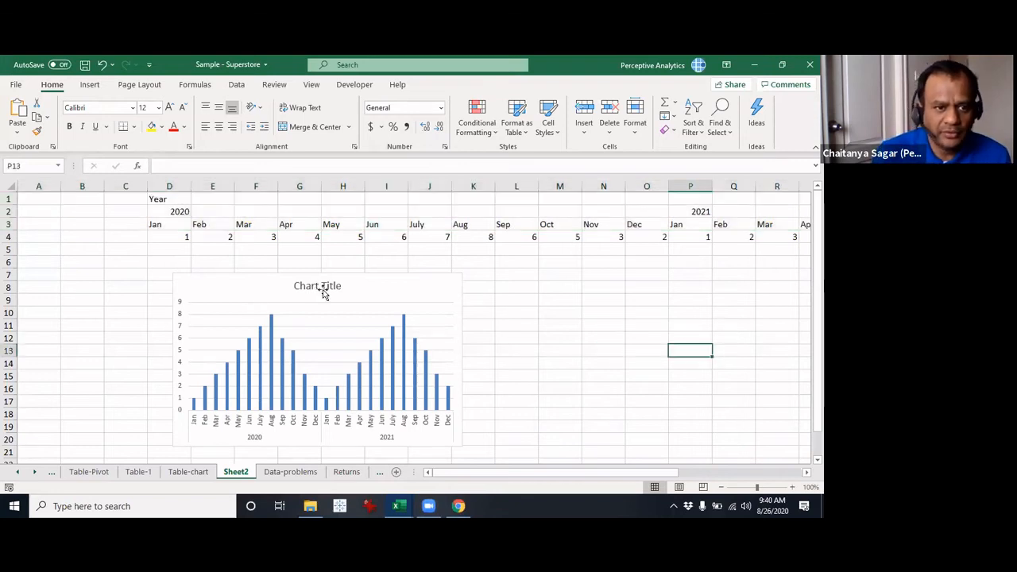
Step: Insert a row between the year and month labels and enter Q1 in D3 above Jan
left_click(10, 224)
right_click(10, 224)
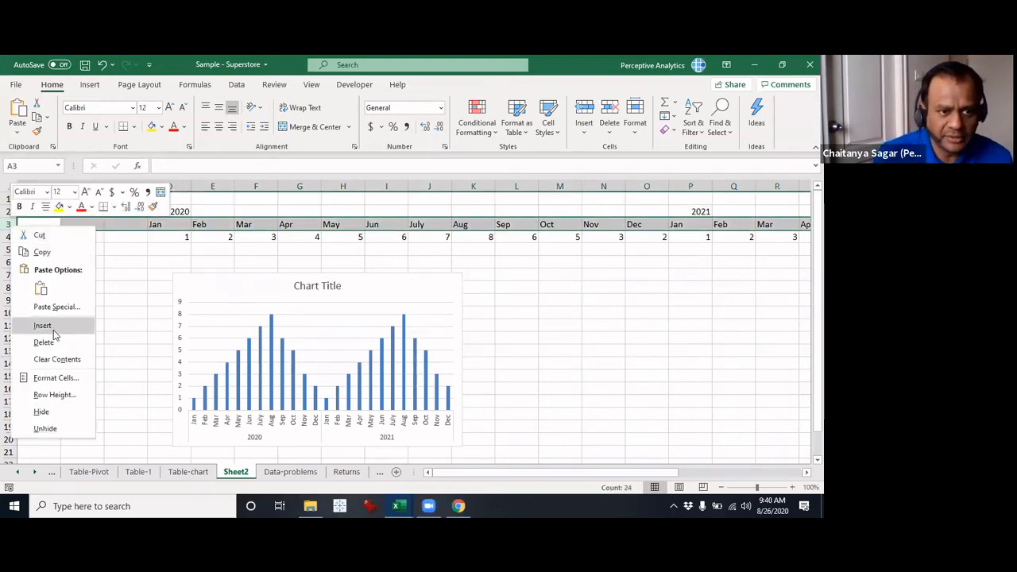
left_click(52, 334)
left_click(170, 225)
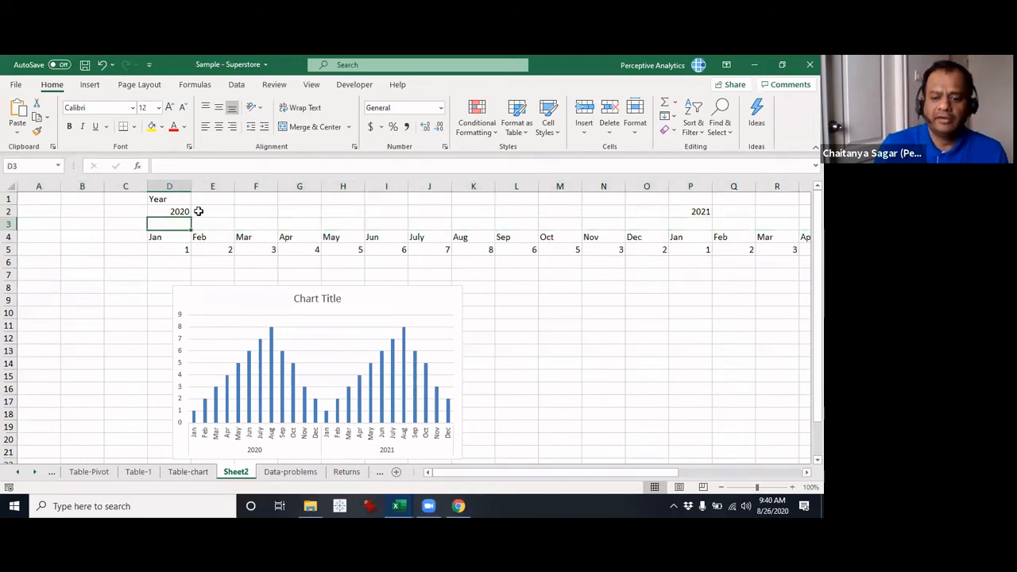
type("Q1")
key("Right")
key("Right")
key("Right")
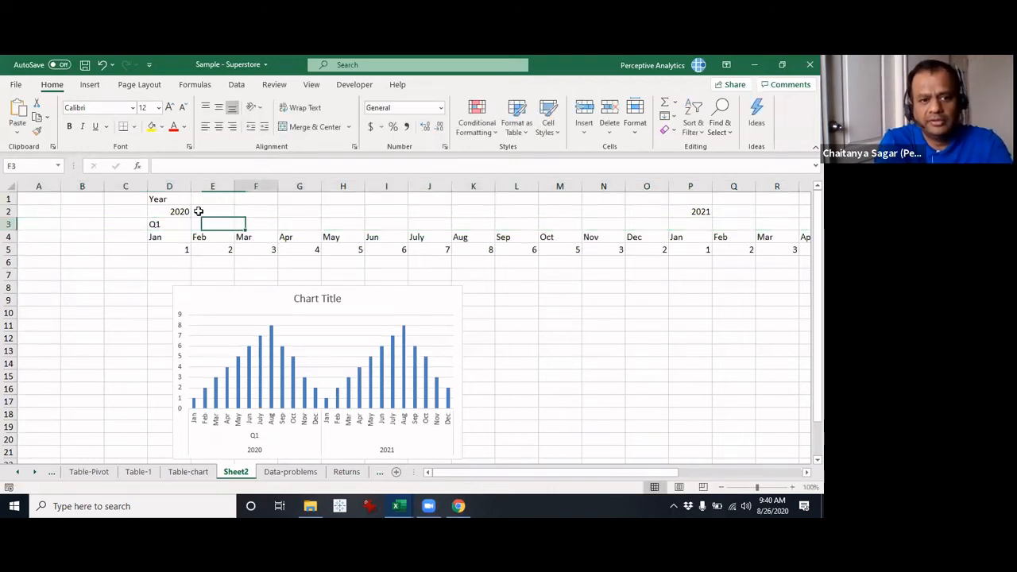
Step: Enter Q4 in cell G3 above the Apr label
type("Q")
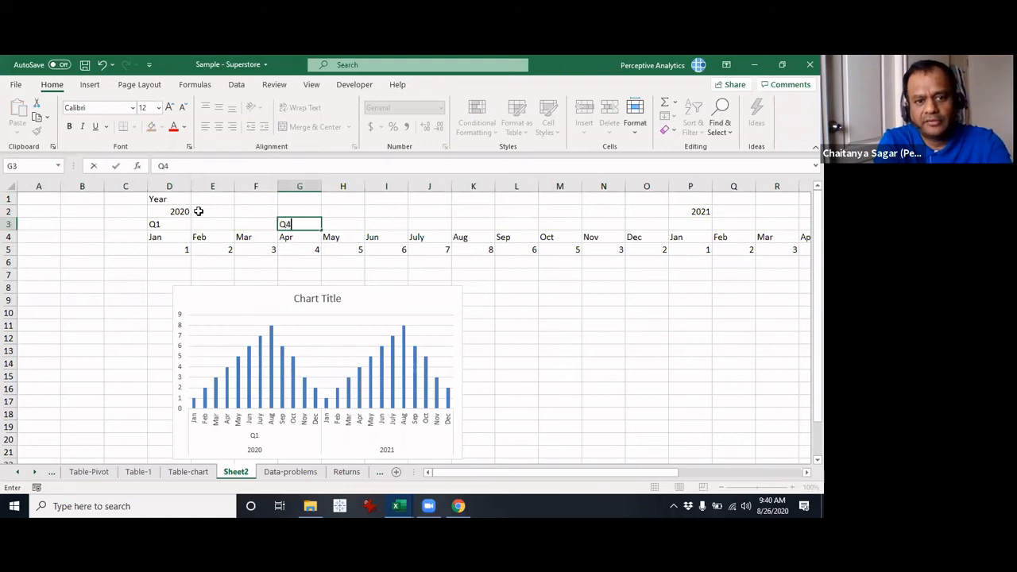
type("4")
key("Right")
key("Right")
key("Right")
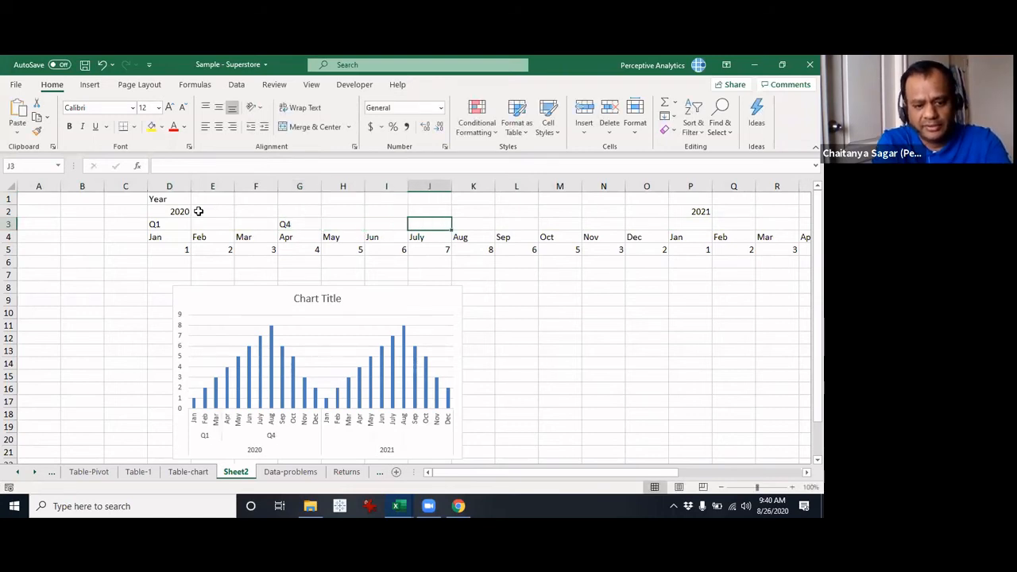
Step: Correct the quarter label in G3 above Apr to Q2
type("Q")
key("Escape")
key("Left")
key("Left")
key("Left")
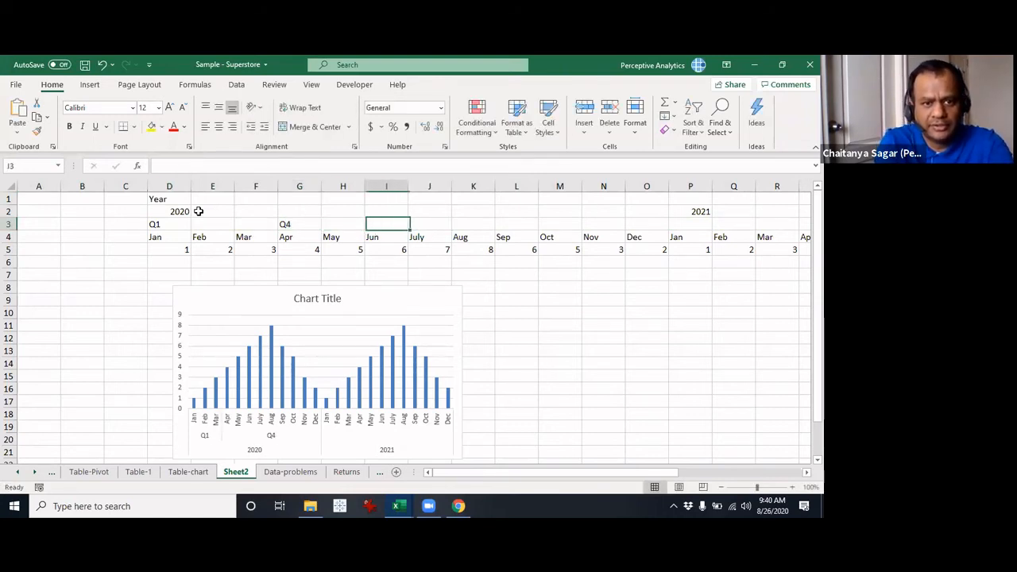
key("F2")
key("BackSpace")
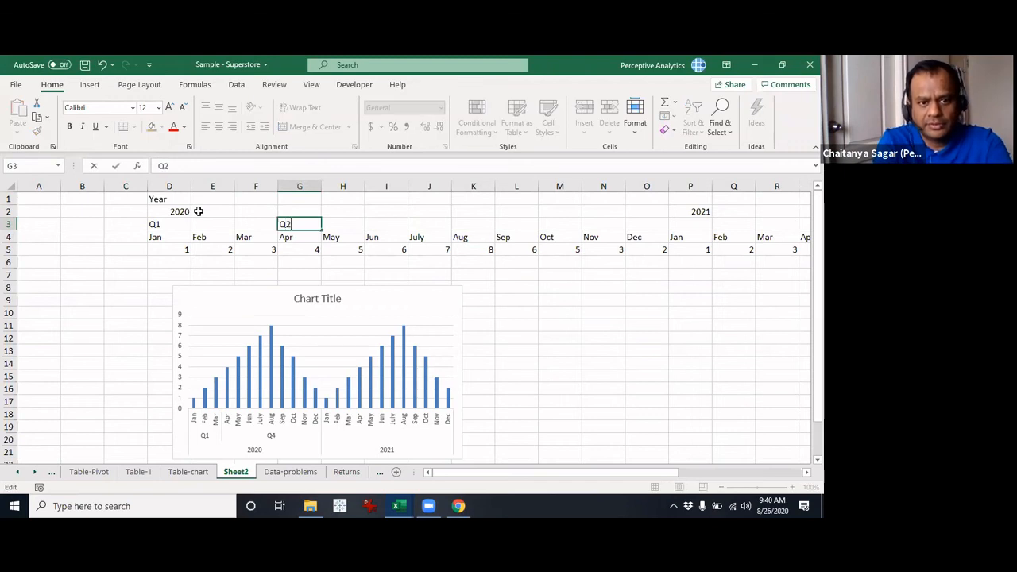
key("Tab")
Step: Enter Q3 in J3 above July and Q4 in M3 above Oct to complete the 2020 quarter labels
key("Tab")
key("Tab")
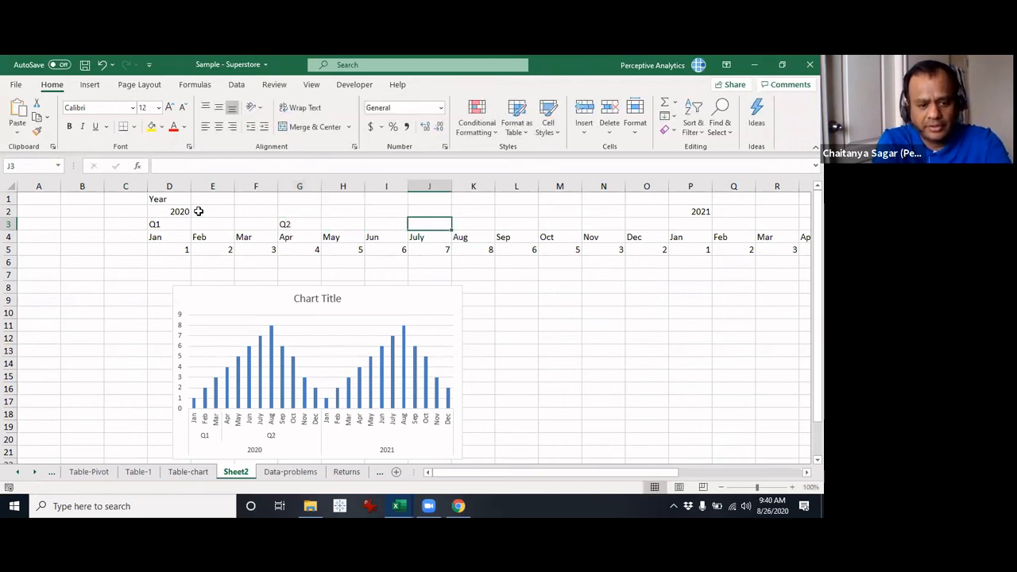
type("Q3")
key("Return")
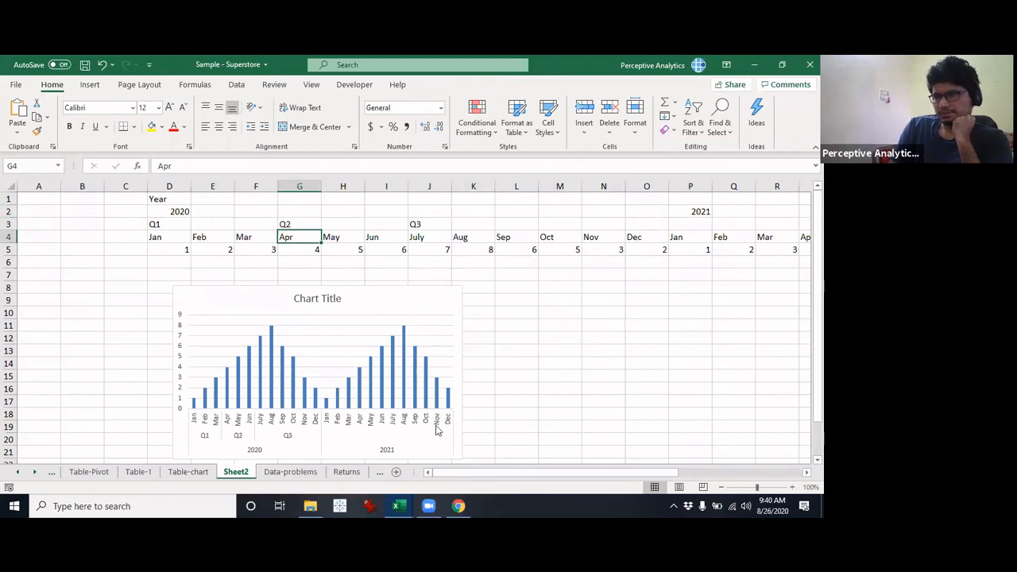
left_click(471, 224)
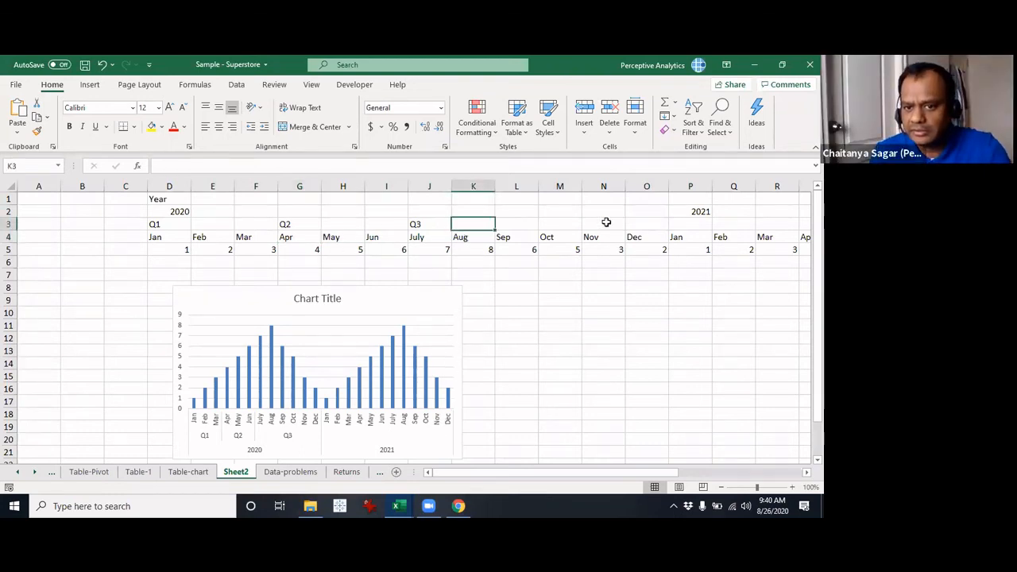
left_click(607, 223)
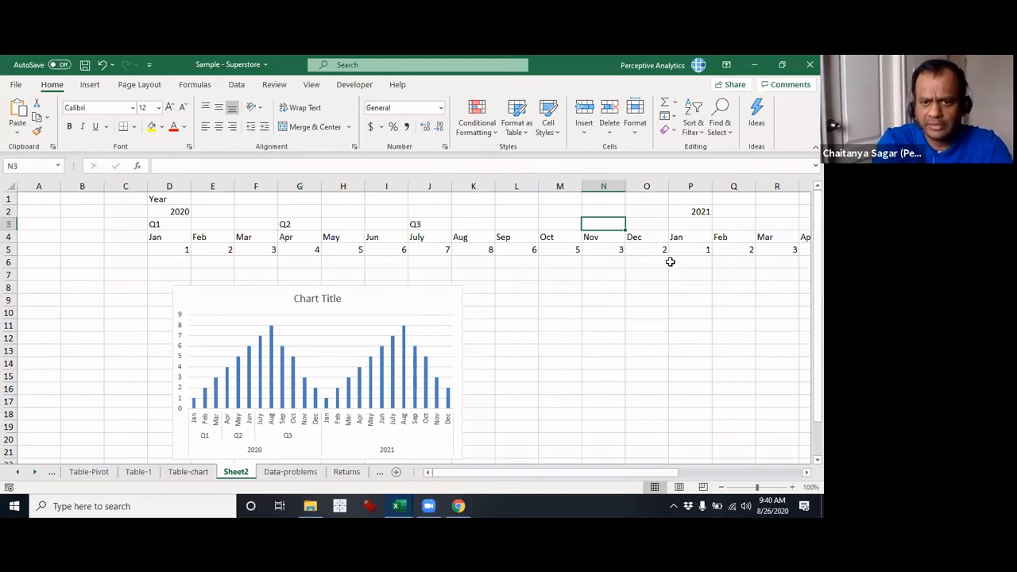
key("Left")
type("Q")
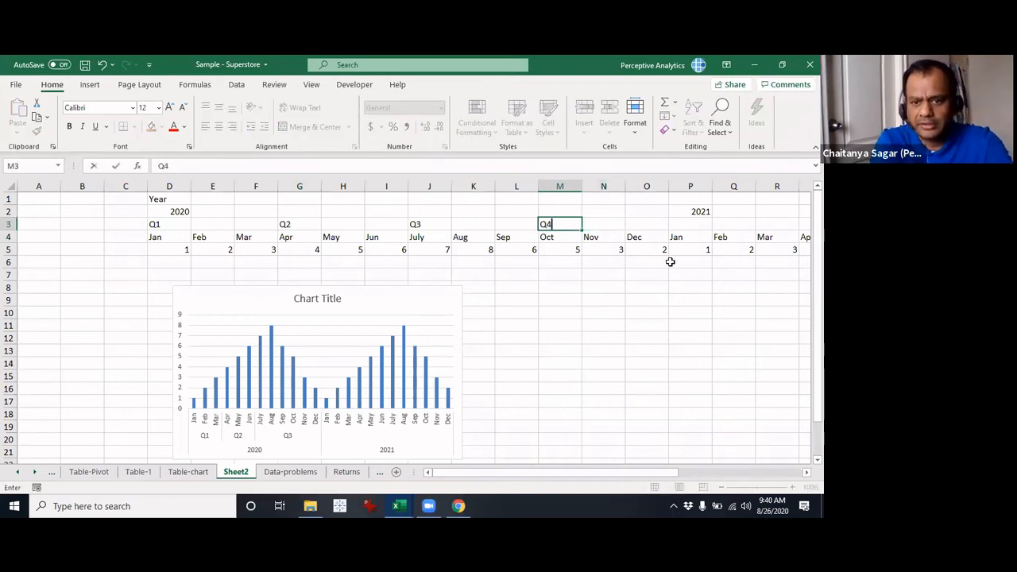
key("Right")
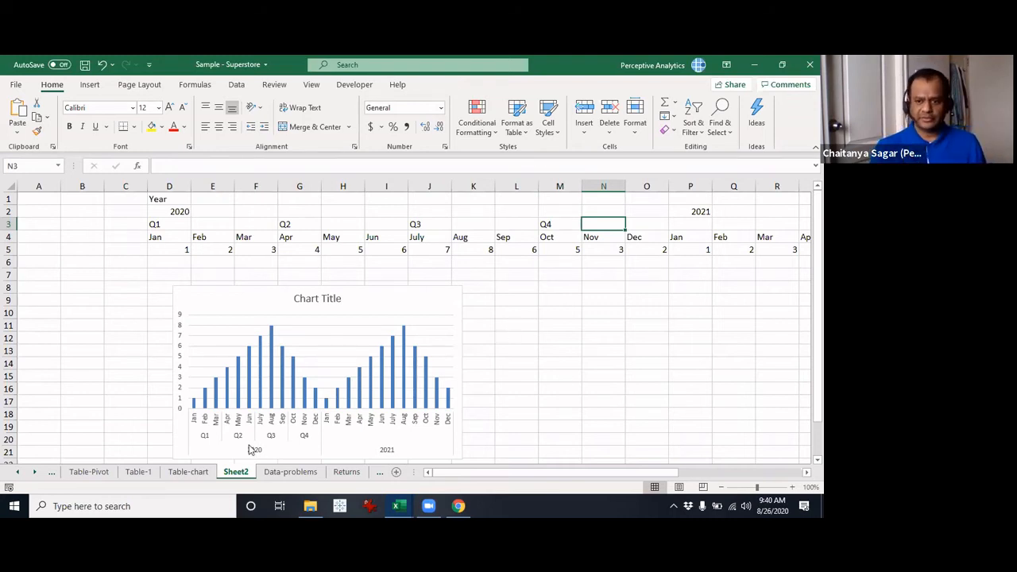
left_click(125, 274)
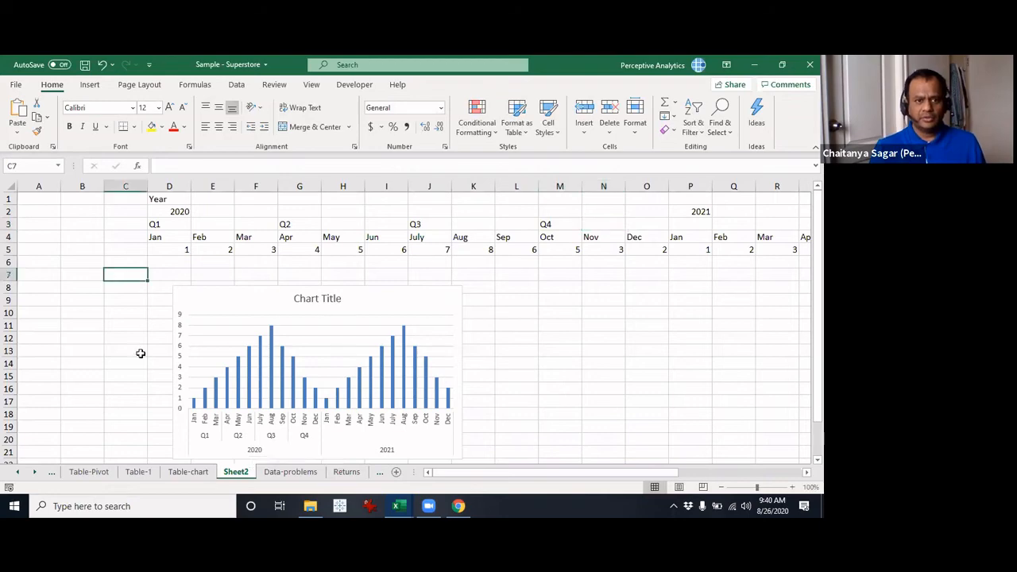
Step: Switch back to the Sample Fin Model workbook and examine the client blocks on RevenueAssumptions from CLIENT 1 to CLIENT 5
left_click(111, 473)
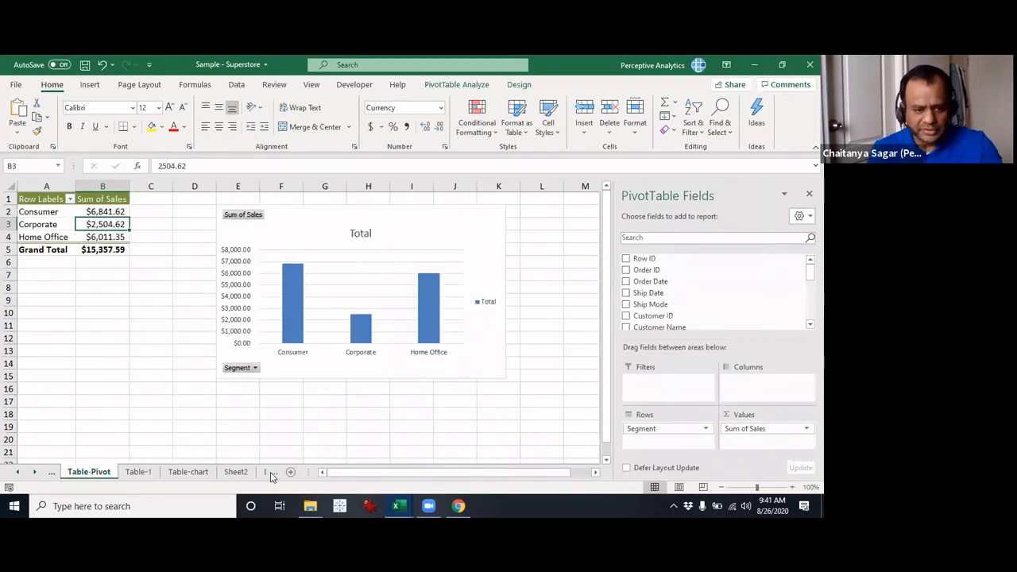
key("alt+Tab")
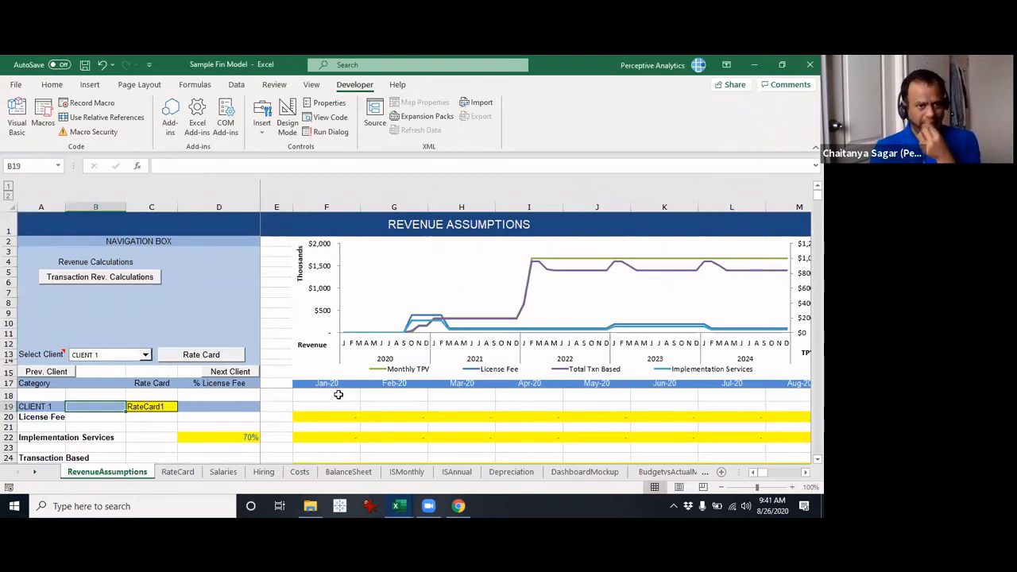
scroll(338, 395, "down", 3)
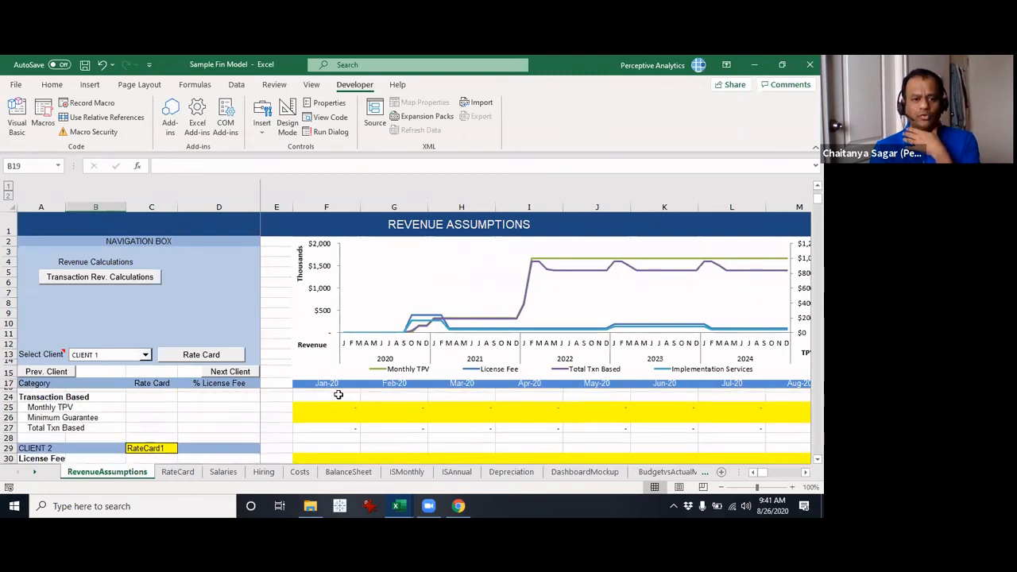
scroll(338, 394, "down", 5)
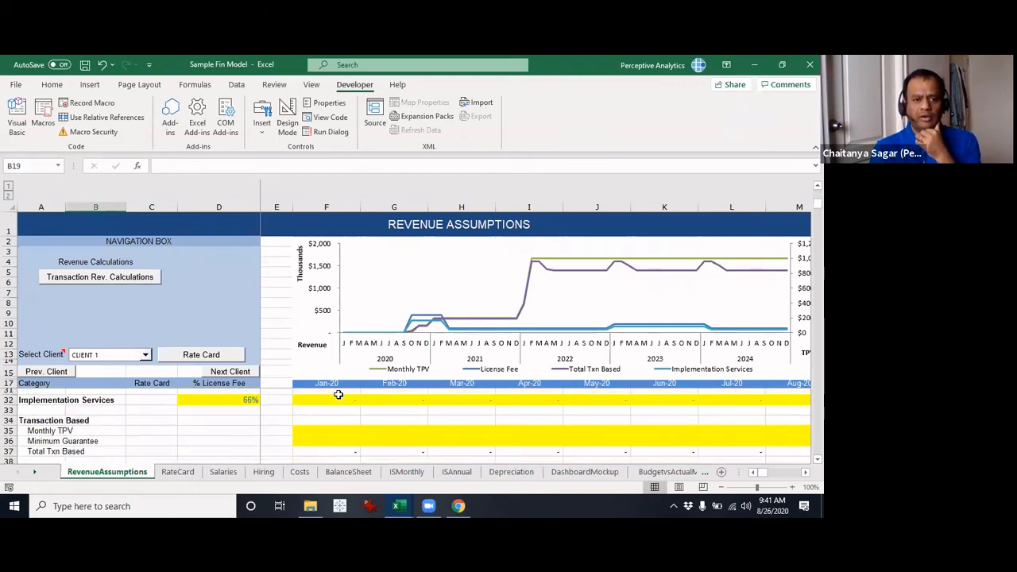
scroll(355, 422, "down", 1)
scroll(354, 422, "up", 1)
scroll(355, 426, "down", 4)
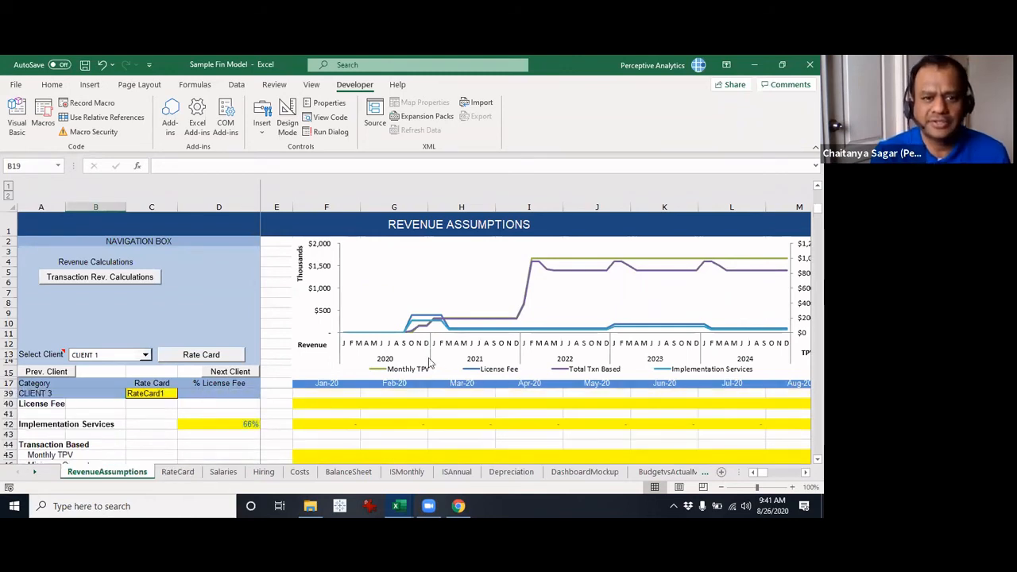
scroll(429, 362, "up", 5)
scroll(429, 365, "down", 6)
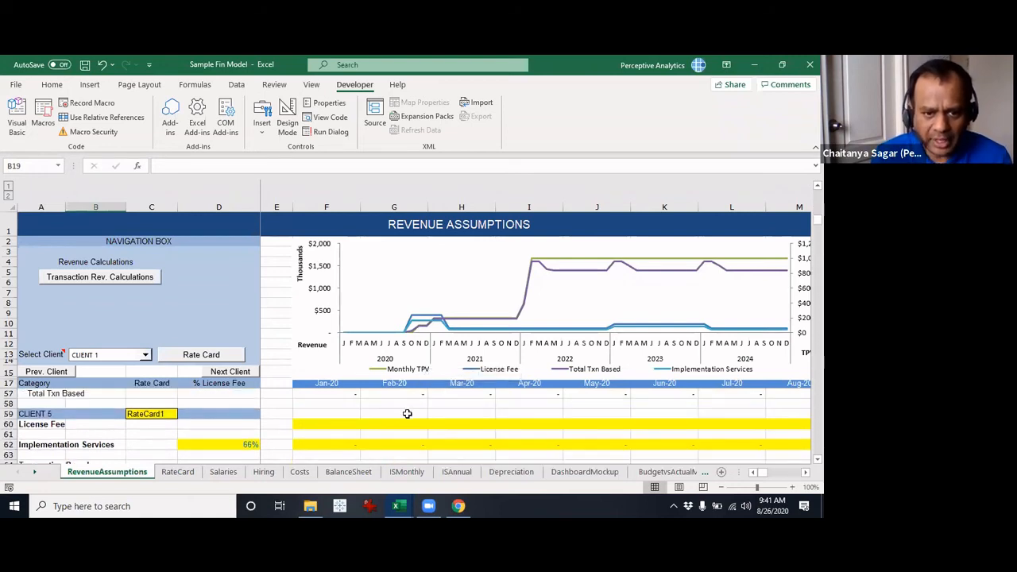
Step: Check the Jan-20 cells F60 and F72 and review the remaining client blocks down to CLIENT 9
left_click(330, 421)
scroll(329, 421, "down", 4)
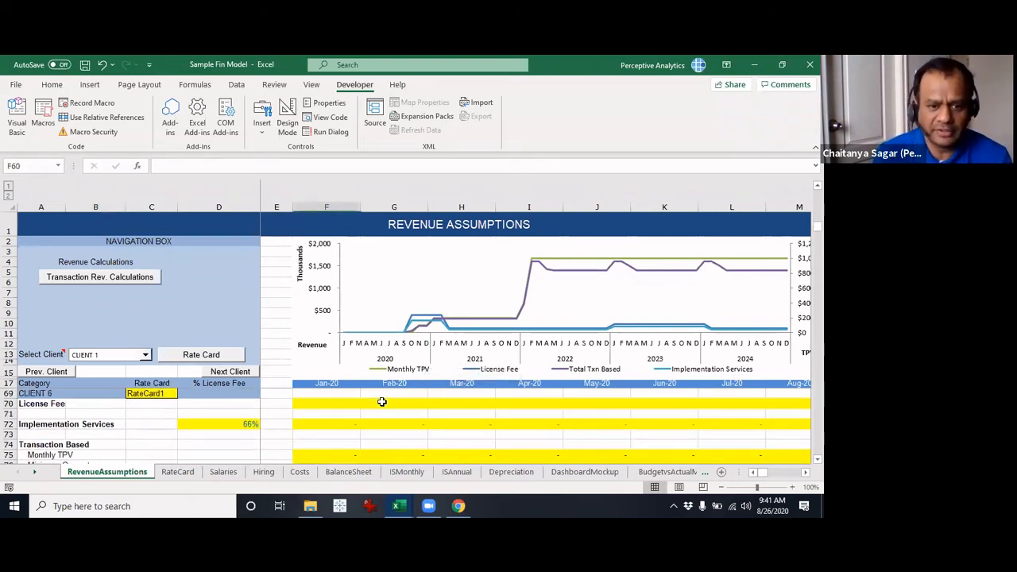
left_click(339, 426)
scroll(341, 426, "down", 6)
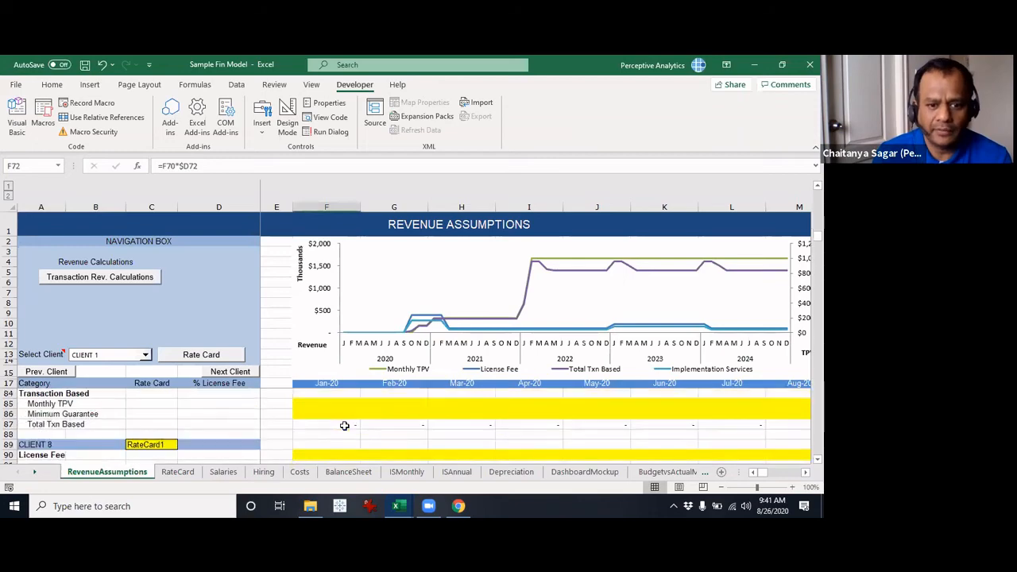
scroll(352, 438, "down", 2)
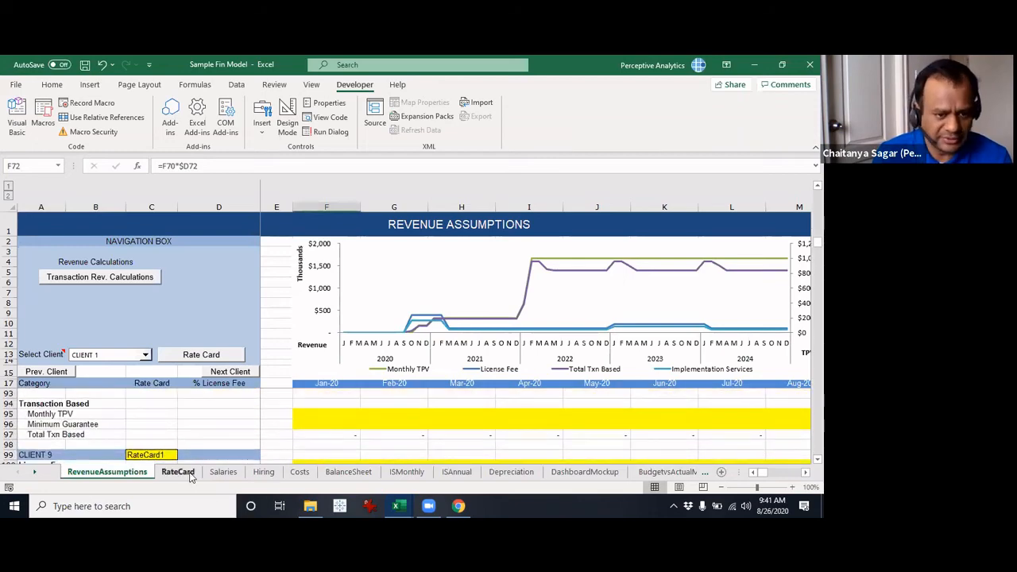
Step: Open the Salaries sheet and review the TOTAL WAGES section, including the total in H40 and the CEO wage formula in I59
left_click(223, 472)
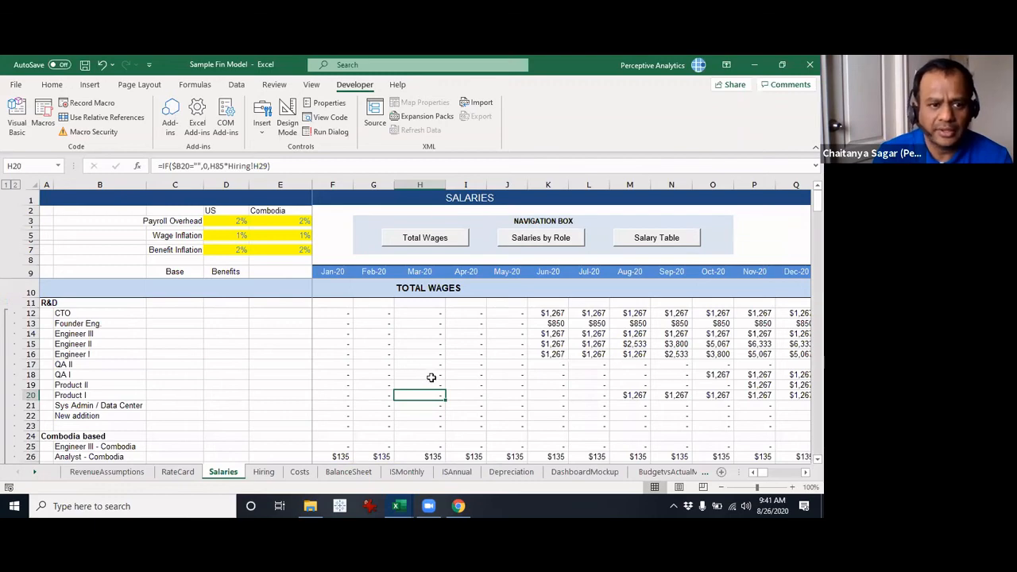
scroll(431, 378, "down", 7)
left_click(430, 378)
scroll(429, 385, "down", 4)
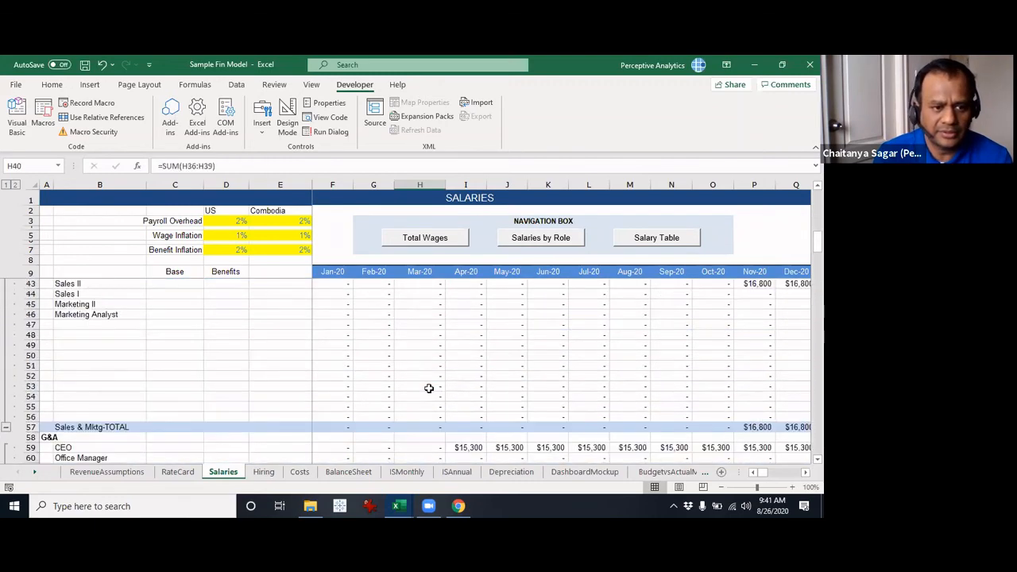
scroll(429, 388, "down", 3)
left_click(456, 355)
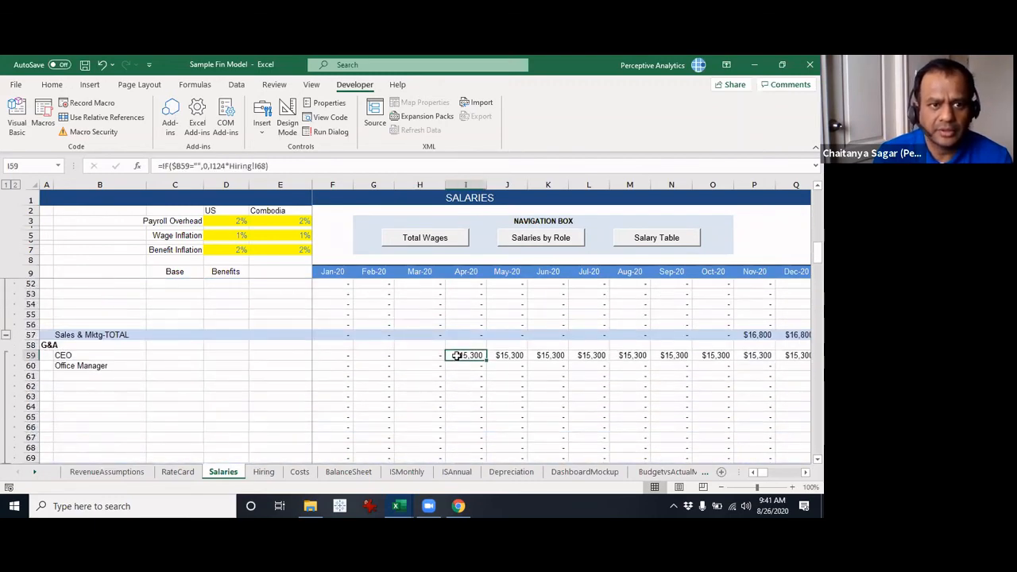
scroll(450, 379, "down", 6)
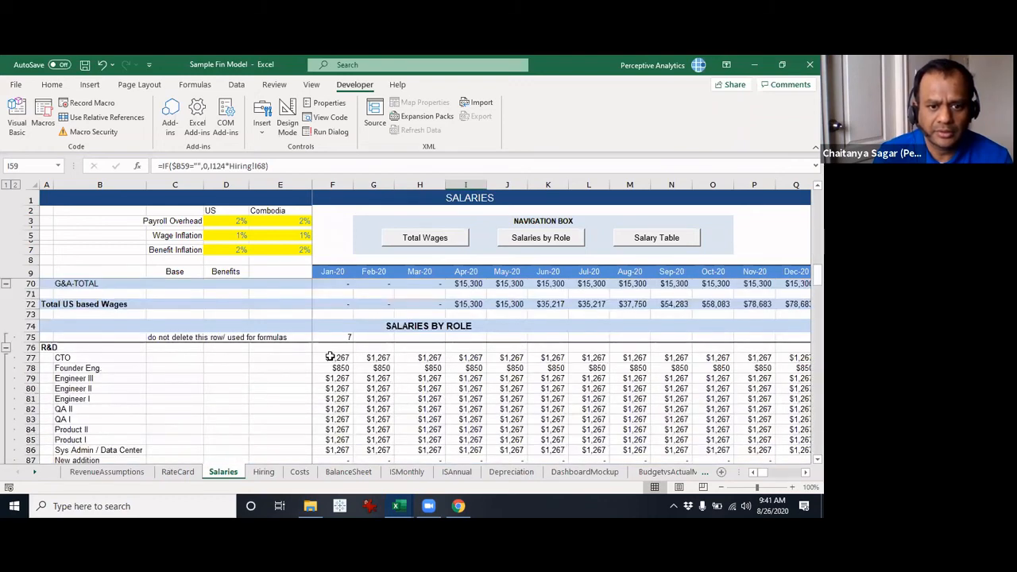
Step: Examine the SALARIES BY ROLE section and the VLOOKUP formula for the CTO's Jan-20 salary in F77
left_click(329, 357)
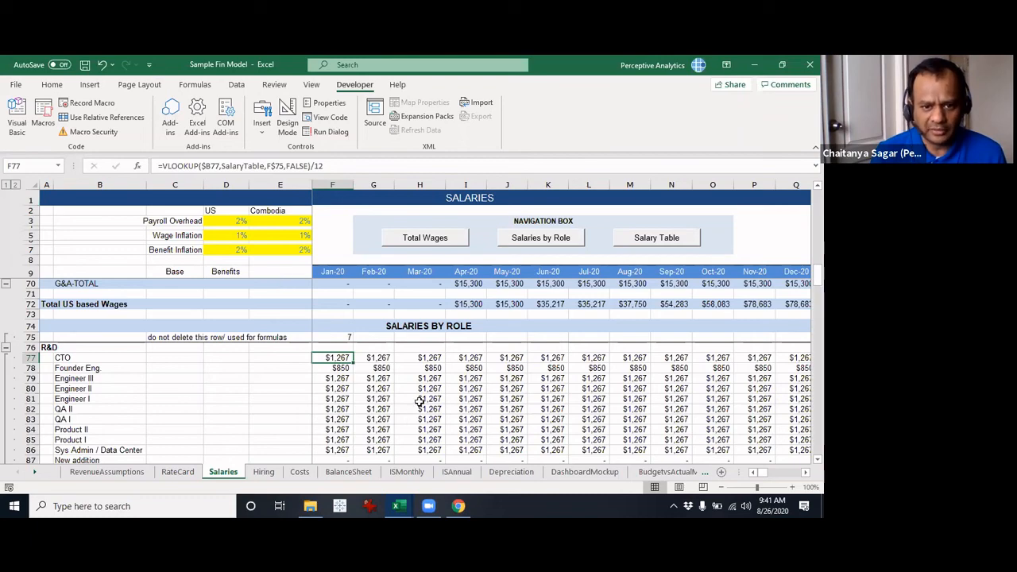
scroll(420, 401, "up", 1)
left_click(407, 356)
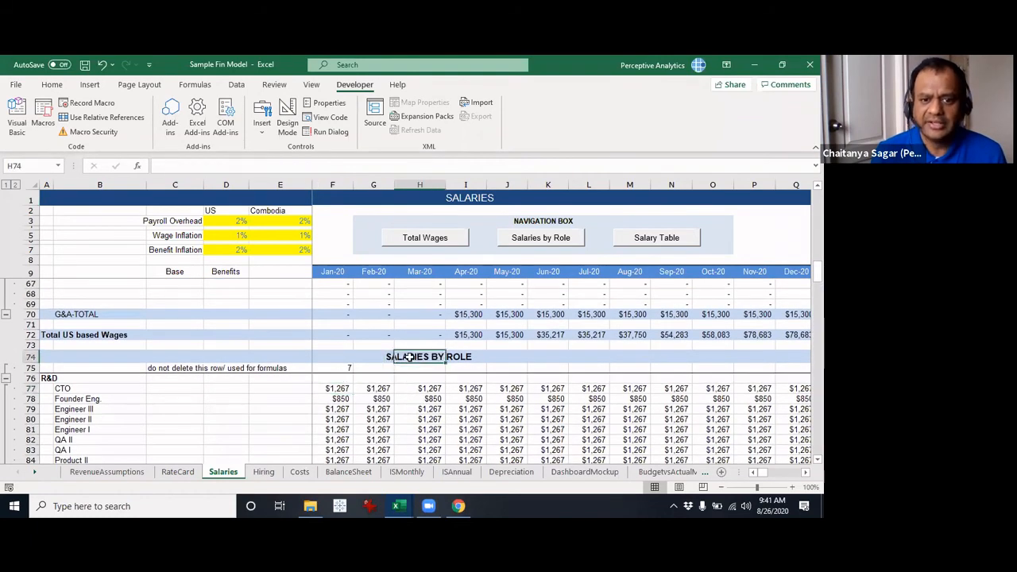
scroll(408, 359, "down", 1)
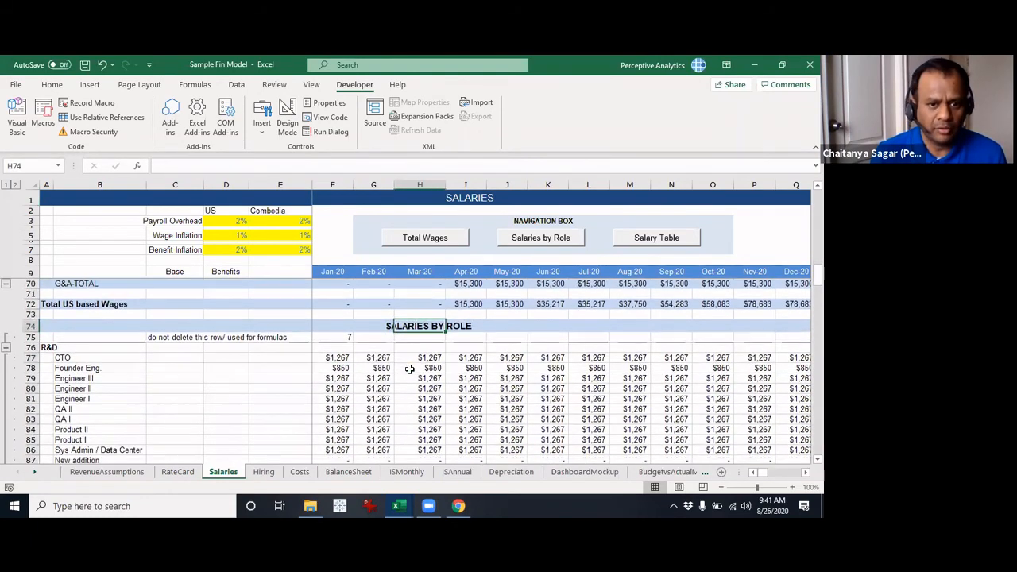
left_click(337, 359)
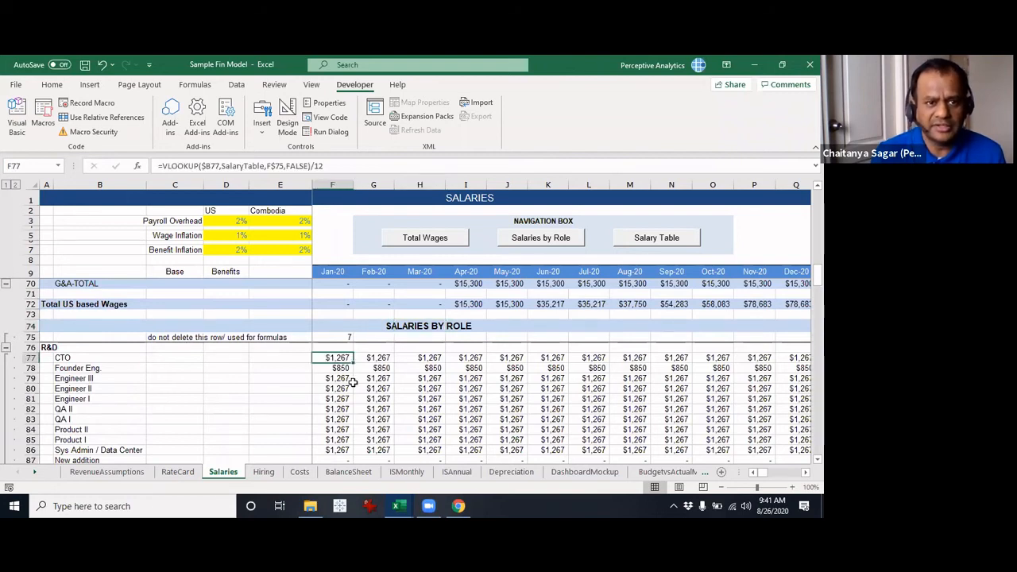
Step: Inspect the VLOOKUP formula for the CTO's Jan-20 salary in F77, highlighting its SalaryTable argument
key("F2")
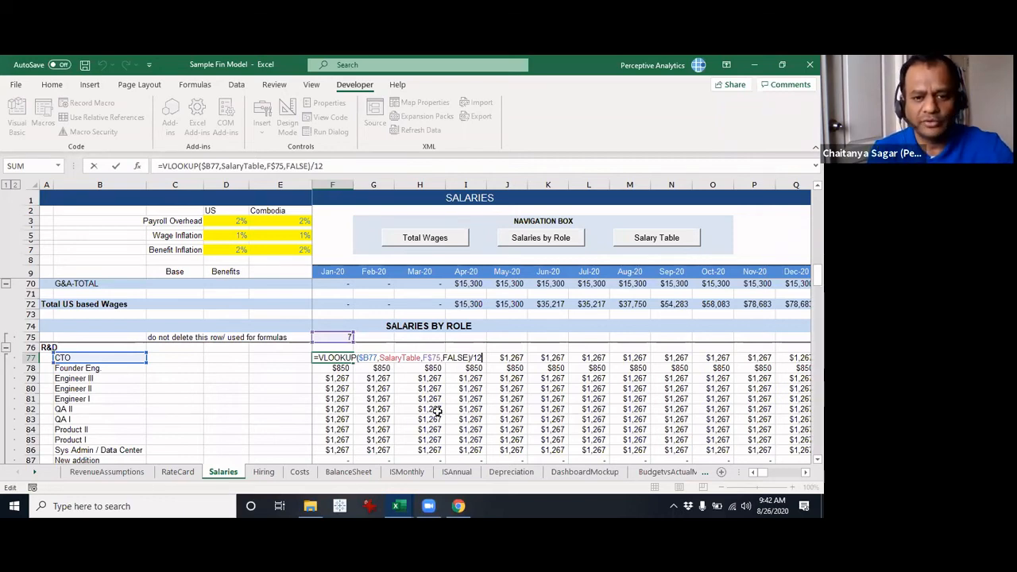
key("Escape")
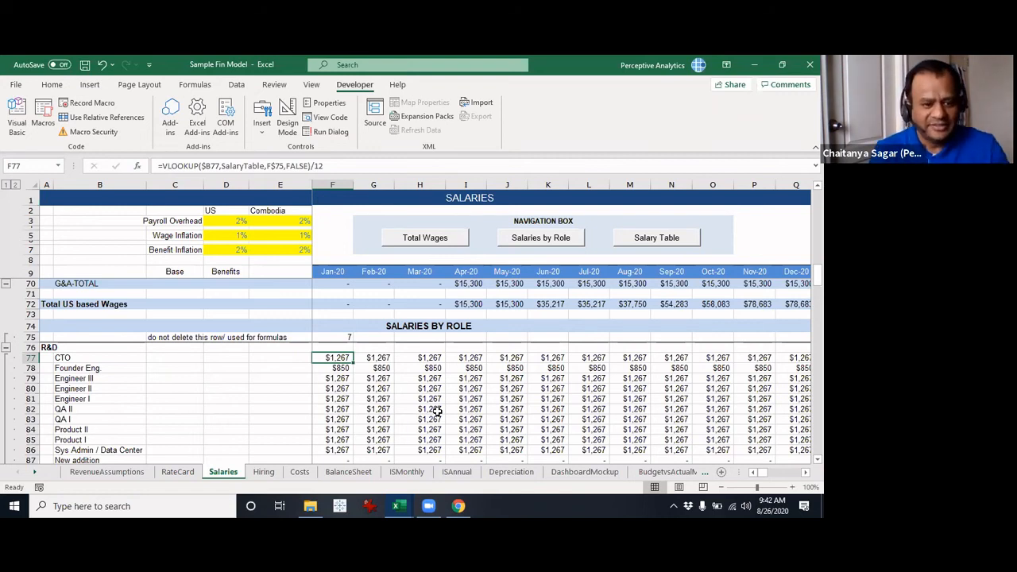
key("F2")
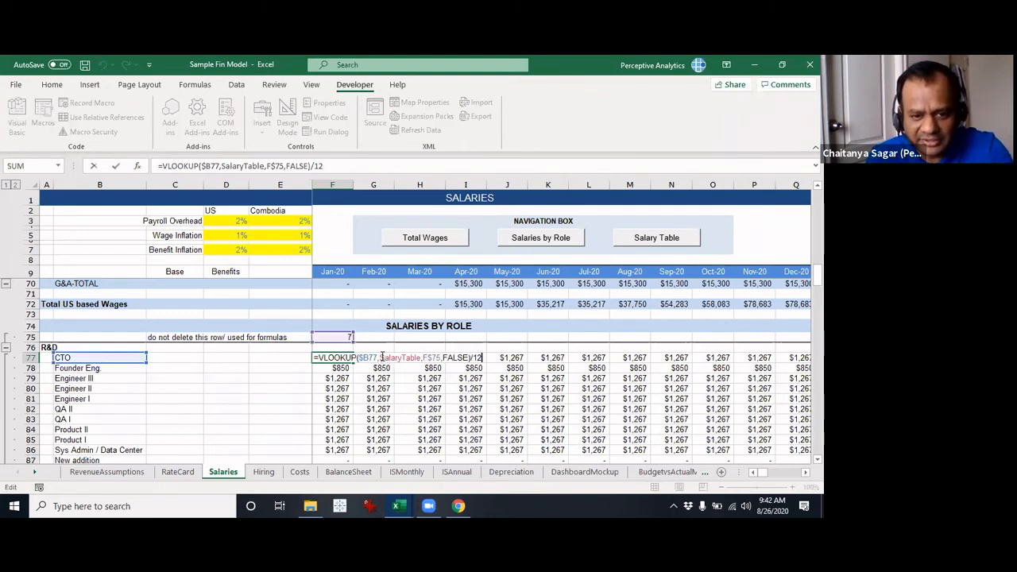
left_click_drag(380, 358, 423, 357)
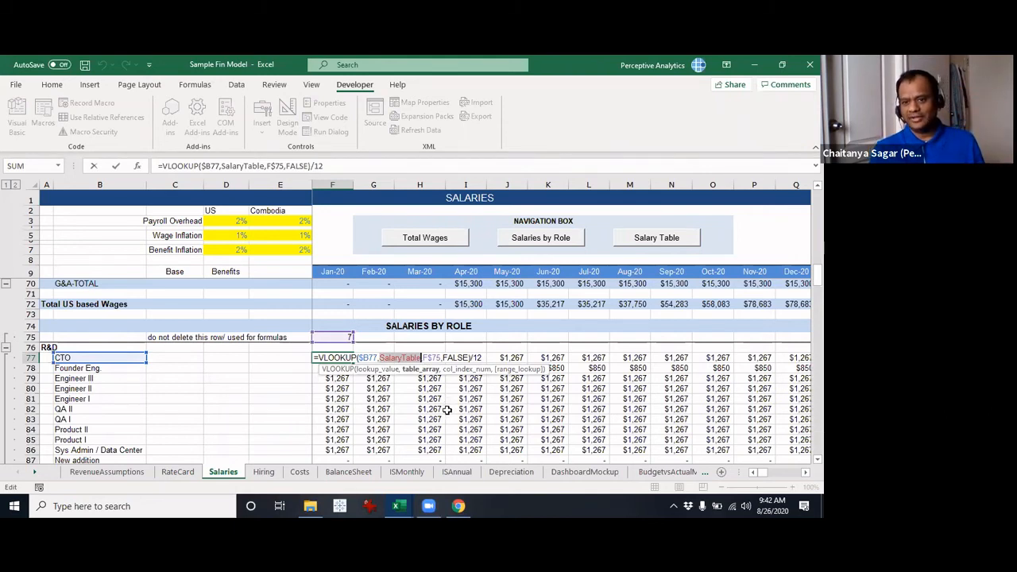
key("ctrl+Return")
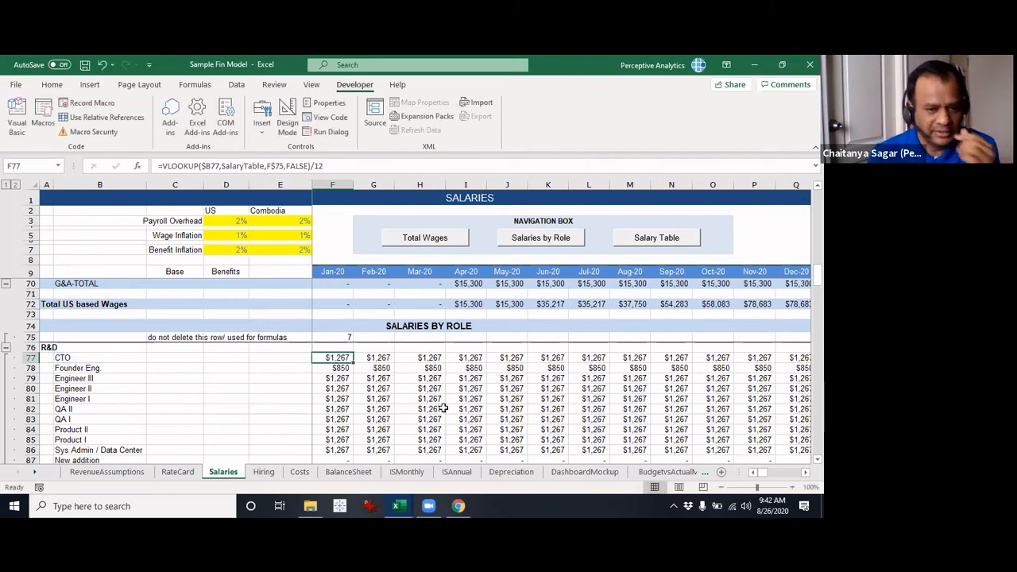
key("ctrl+n")
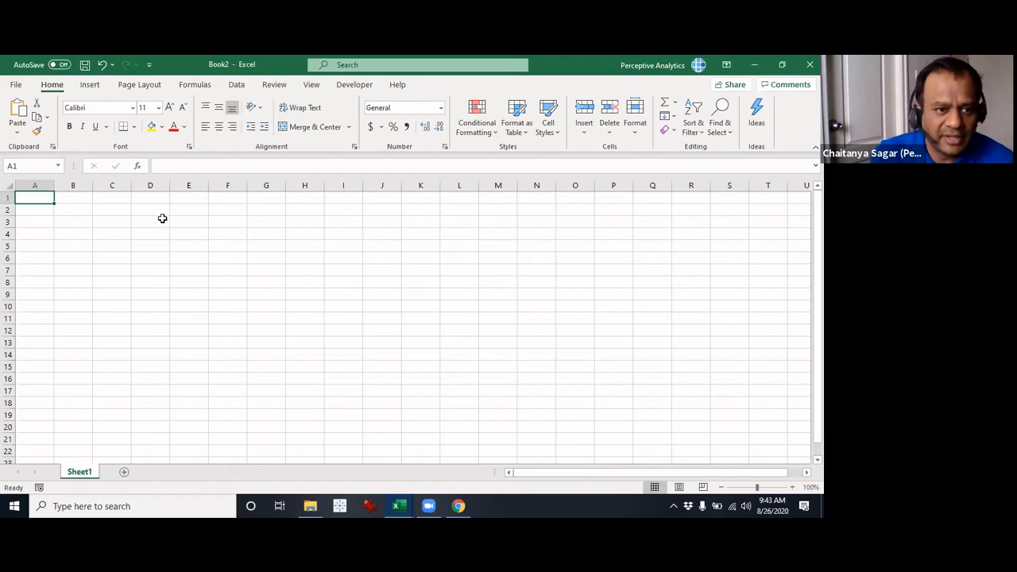
left_click_drag(161, 219, 161, 317)
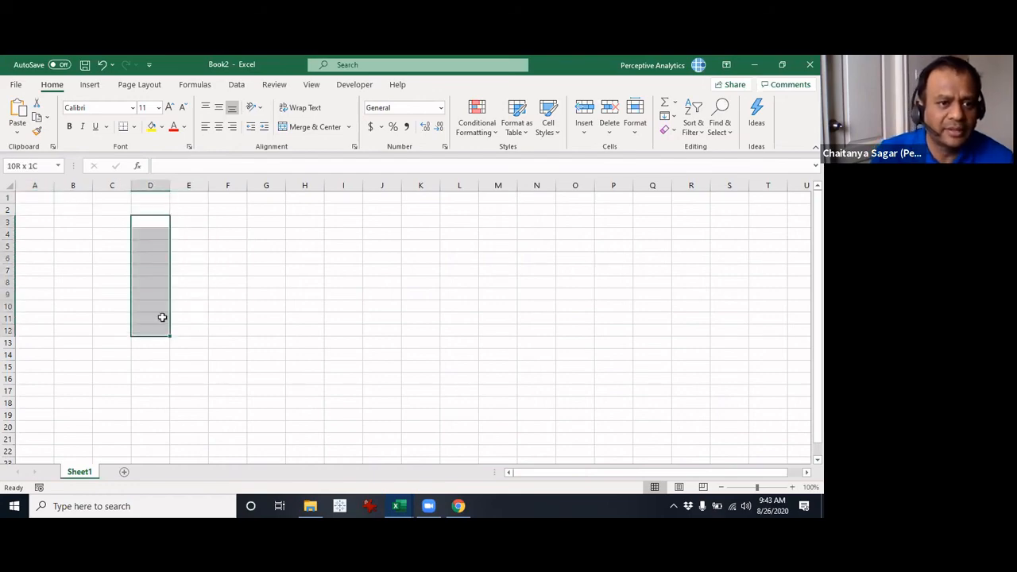
left_click(148, 229)
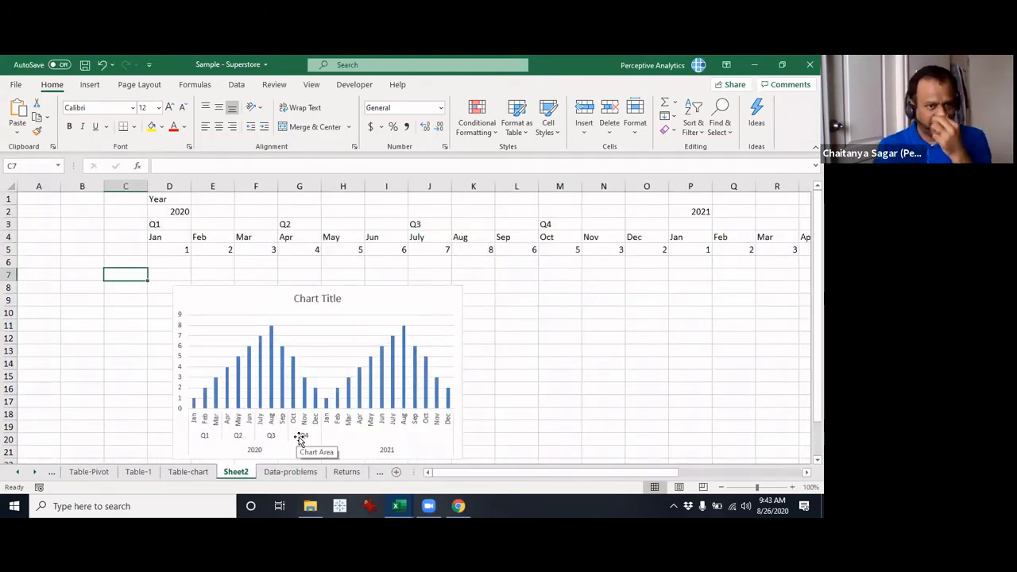
Step: Label row 5 as Revenue in C5 on Sheet2 and move the chart down about three rows
left_click(129, 249)
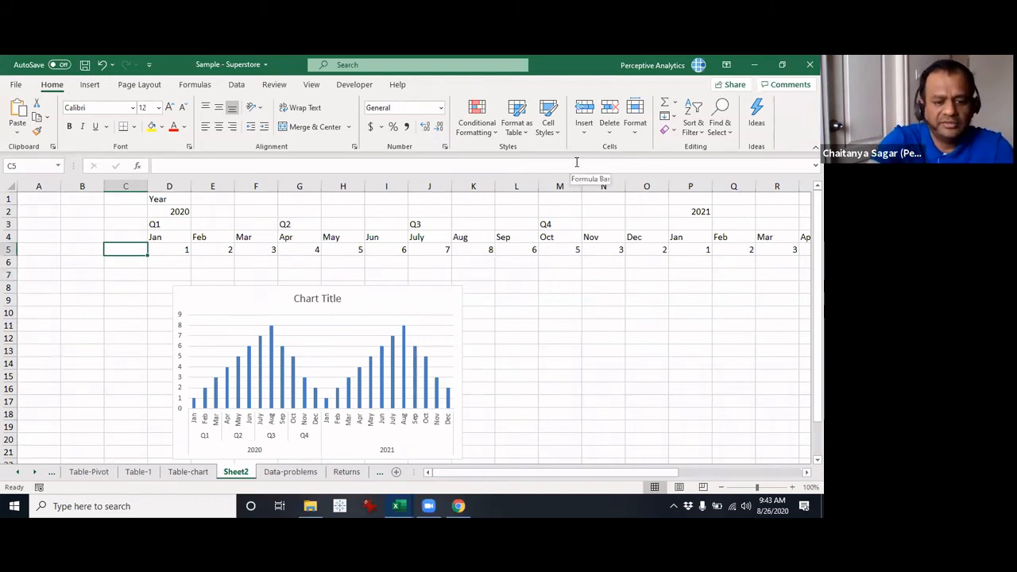
type("Revenue")
key("Tab")
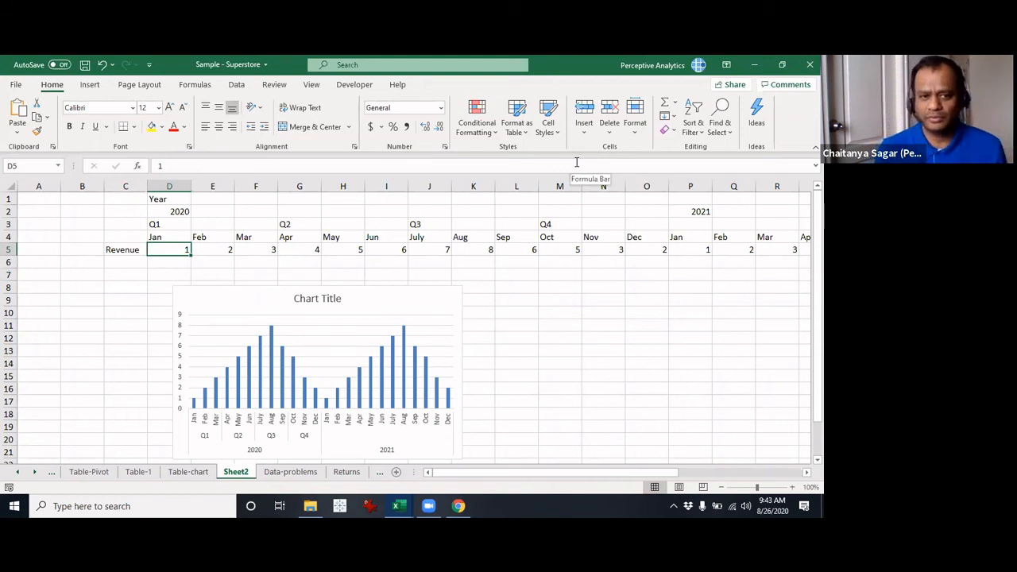
left_click_drag(236, 295, 236, 334)
Step: Enter the label "Revenue total" in C8
left_click(183, 291)
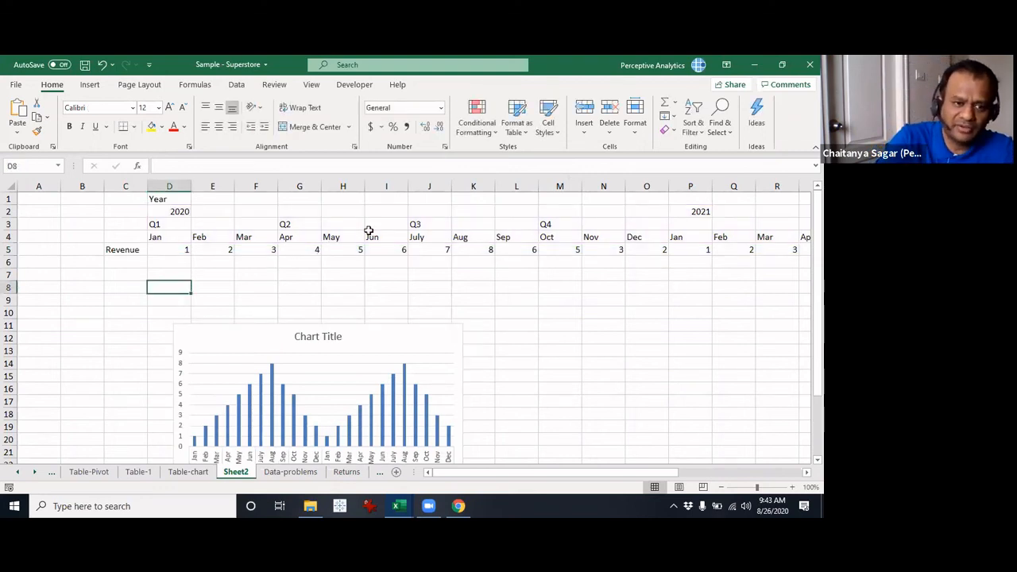
key("Left")
type("T")
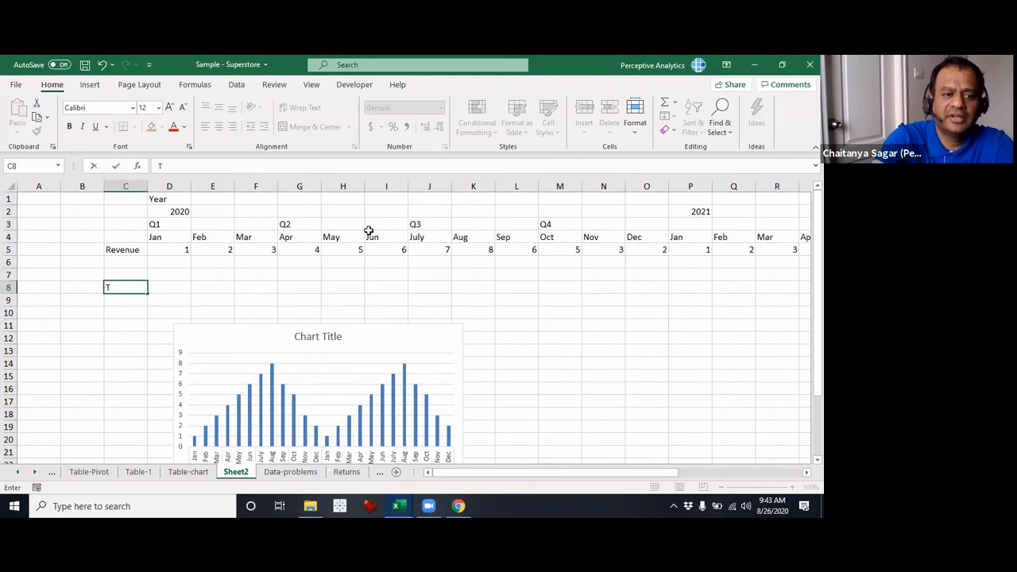
key("BackSpace")
type("Revenue total")
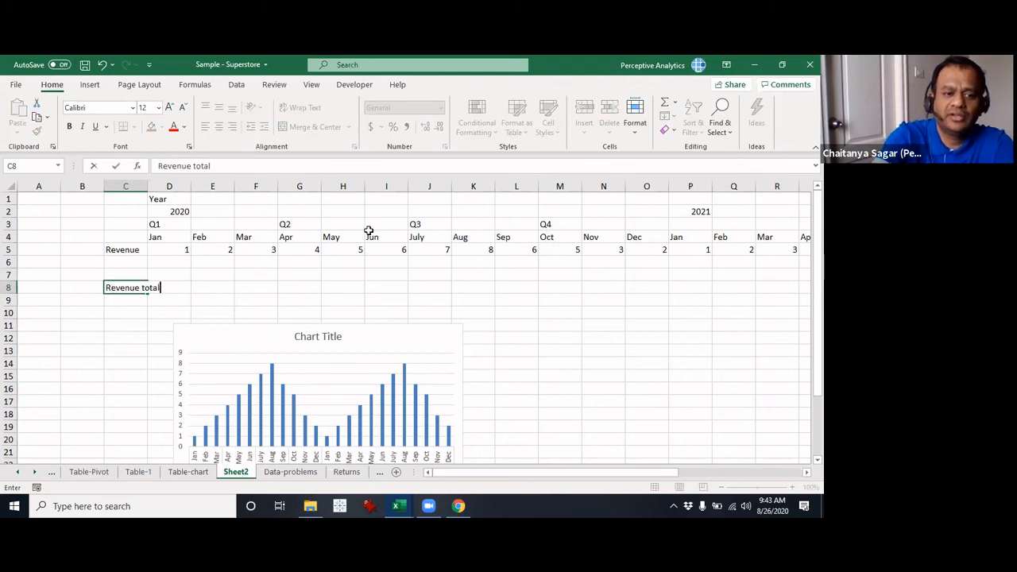
Step: Sum all monthly revenue values from Jan 2020 to Dec 2021 in D8 with =SUM(D5:AA5)
key("Right")
type("=")
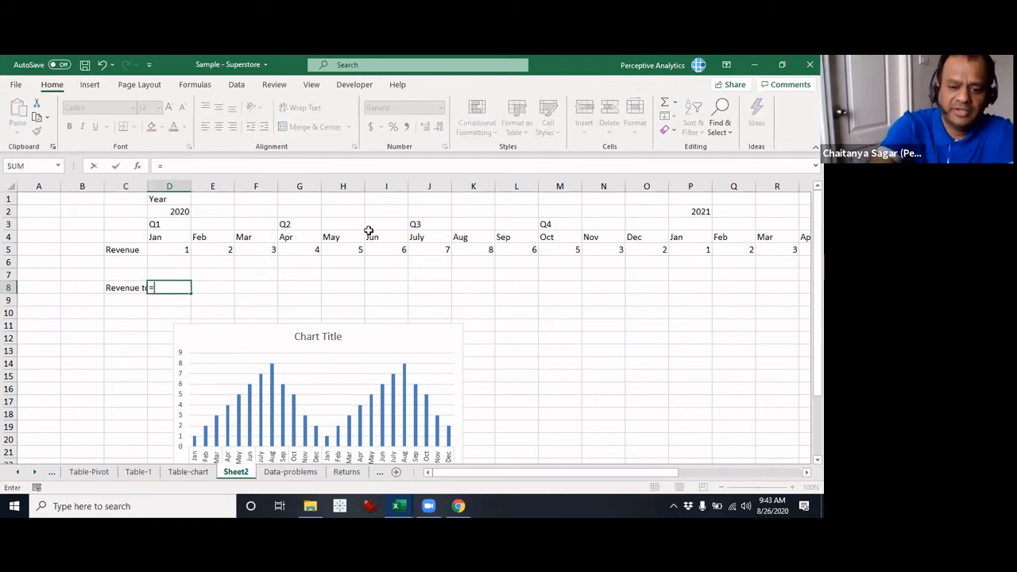
type("sum(")
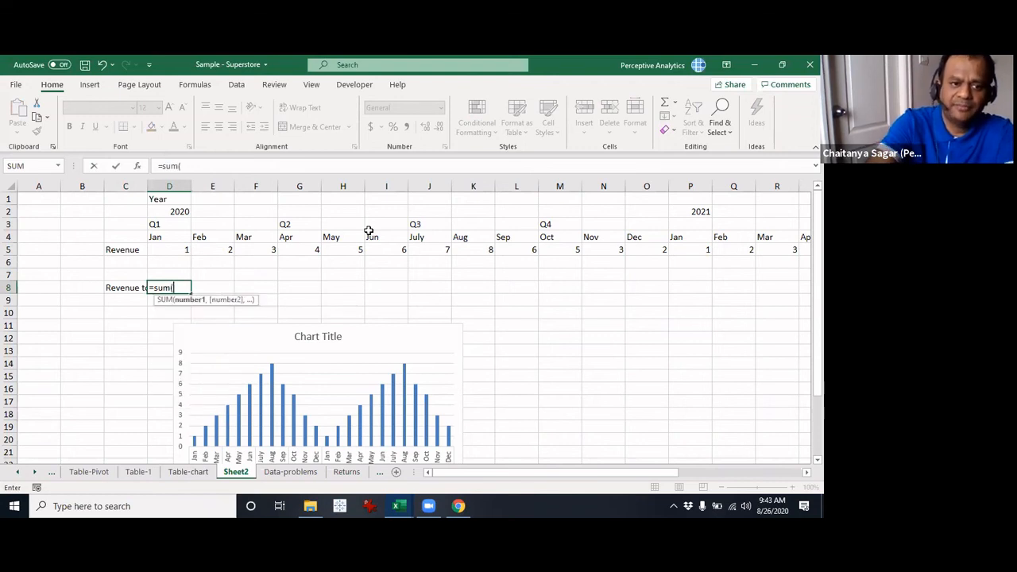
key("Up")
key("Up")
key("Up")
key("shift+Right")
key("shift+Right")
key("shift+Right")
key("shift+Right")
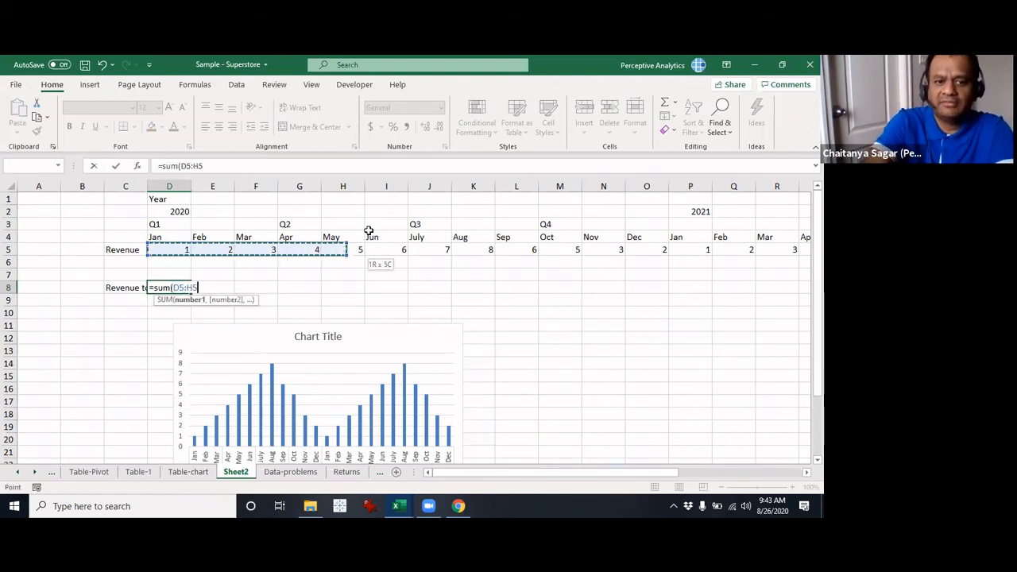
key("shift+Right")
key("shift+Right")
key("shift+Right")
key("shift+Right")
key("shift+Right")
key("shift+Right")
key("shift+Right")
key("shift+Right")
key("shift+Right")
key("shift+Right")
key("shift+Right")
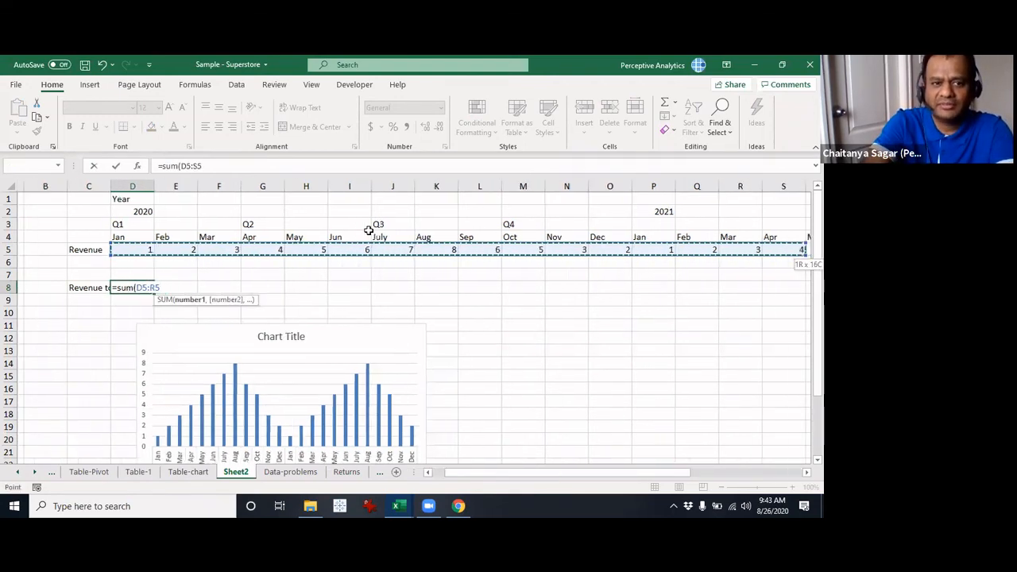
key("shift+Right")
key("shift+Right")
key("shift+Right")
key("shift+Right")
key("shift+Right")
key("shift+Right")
key("shift+Right")
key("shift+Right")
key("shift+Right")
key("shift+Right")
key("shift+Right")
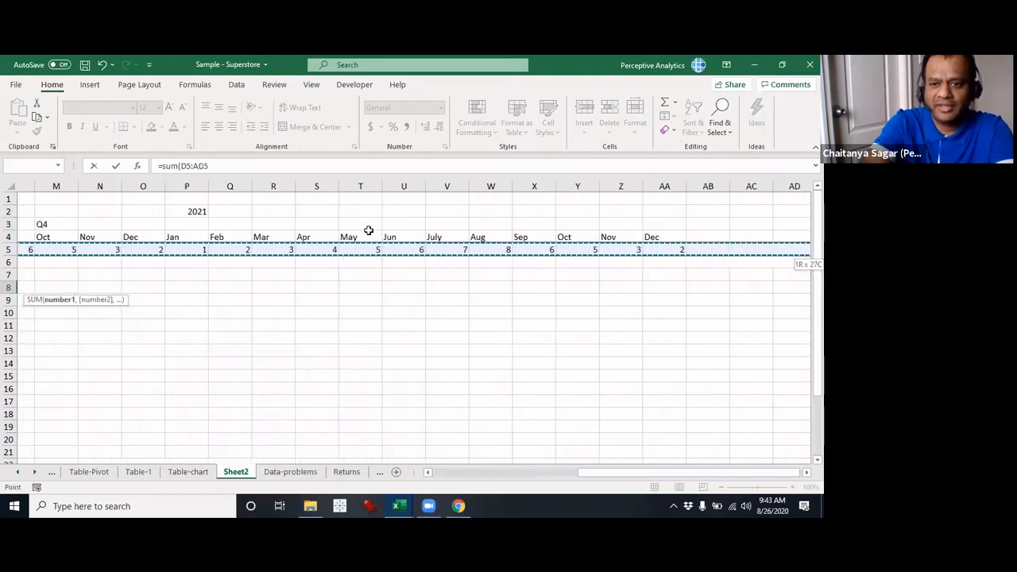
key("shift+Right")
key("shift+Right")
key("shift+Left")
key("shift+Left")
key("shift+Left")
key("shift+Left")
key("shift+Left")
key("shift+Left")
key("shift+Right")
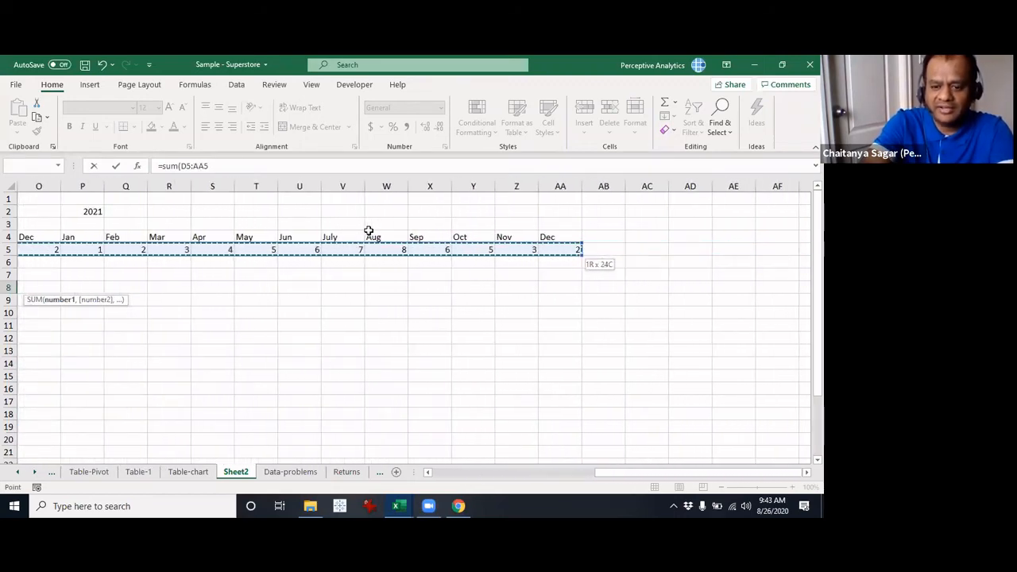
key("Return")
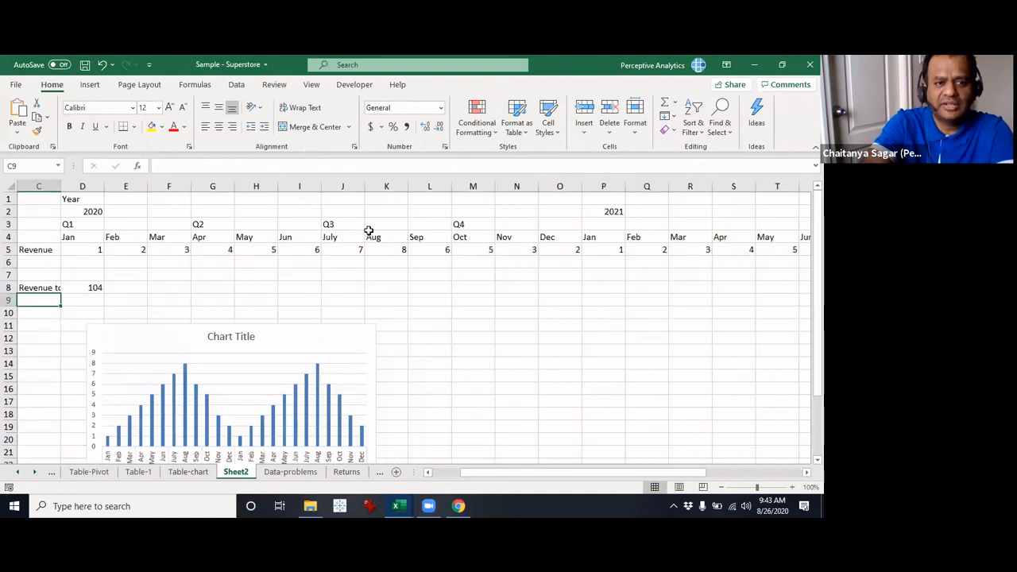
Step: Inspect the SUM formula in D8 and the revenue range it references
key("Up")
key("Right")
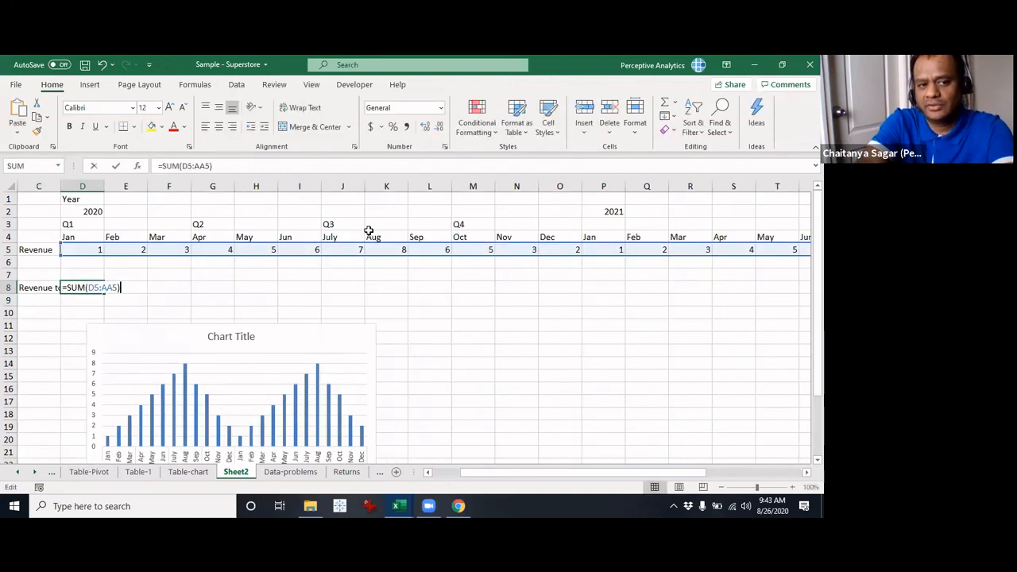
key("F2")
key("Escape")
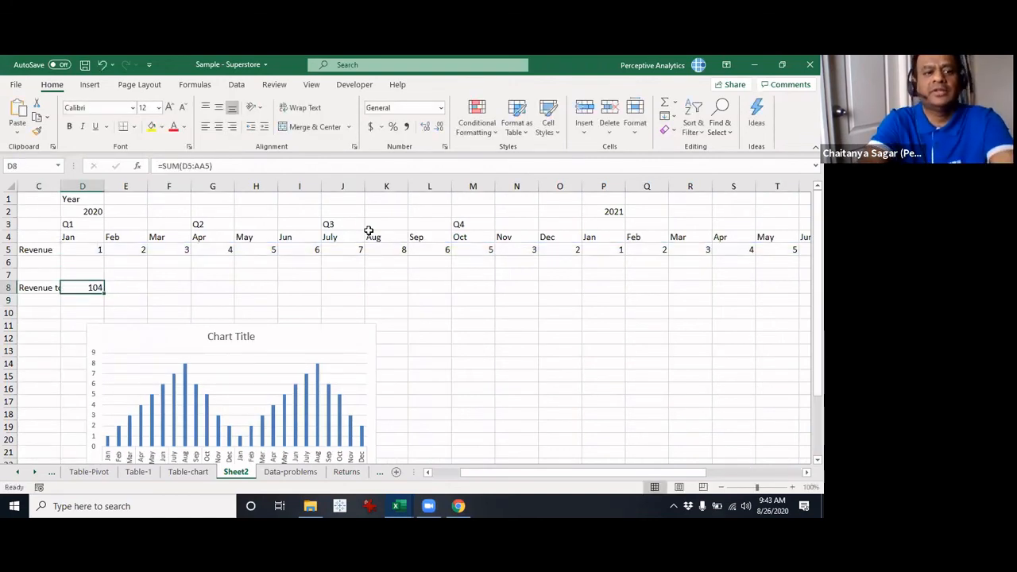
key("F2")
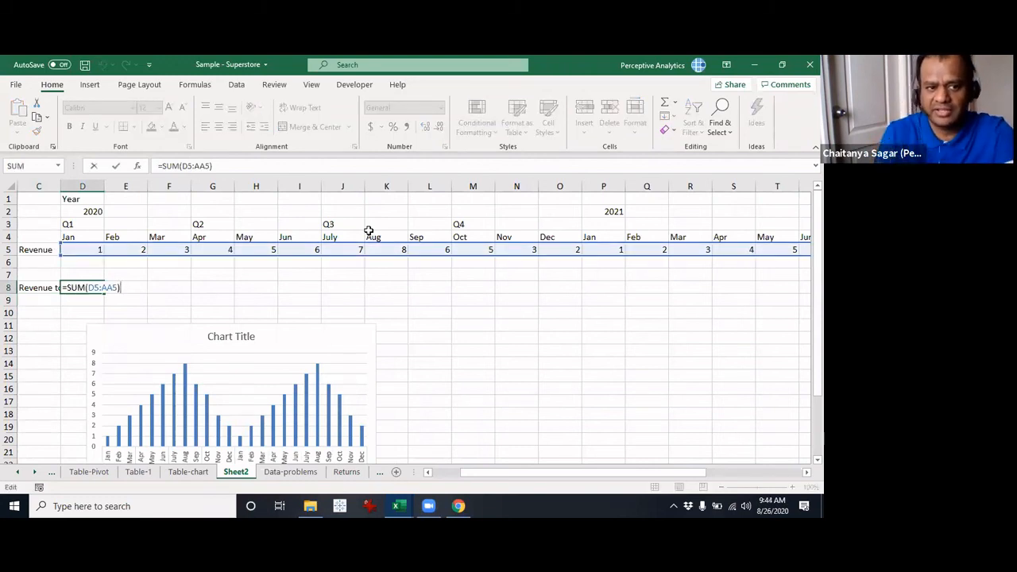
key("Return")
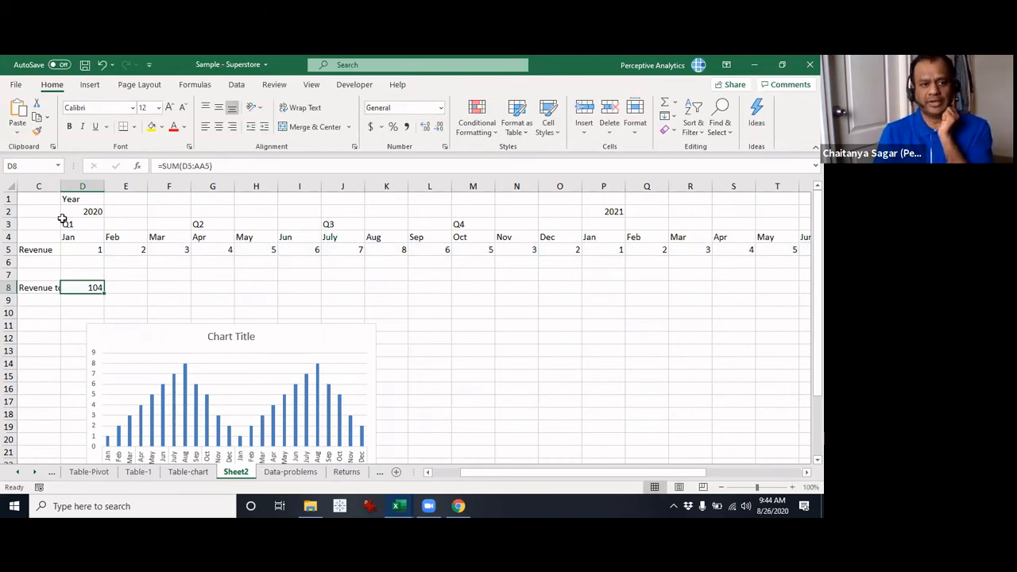
Step: Name the monthly revenue range D5:AA5 RevenueTotal
left_click(86, 248)
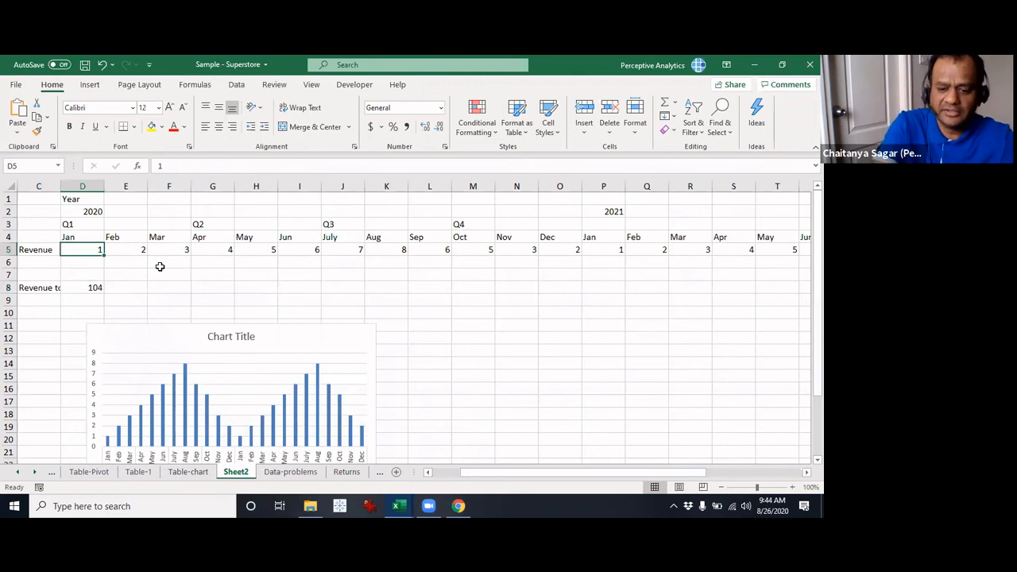
key("ctrl+shift+Right")
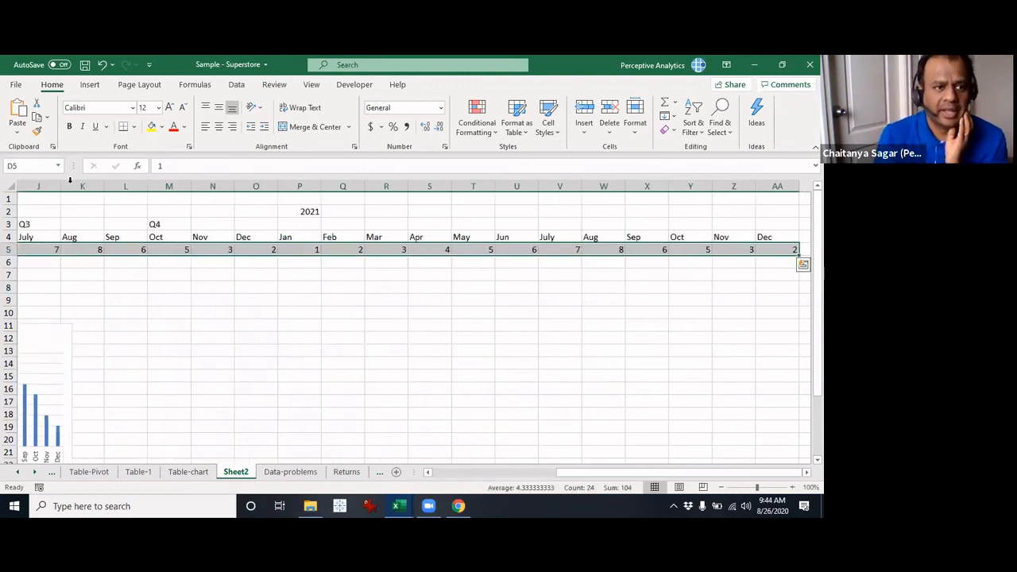
left_click(39, 162)
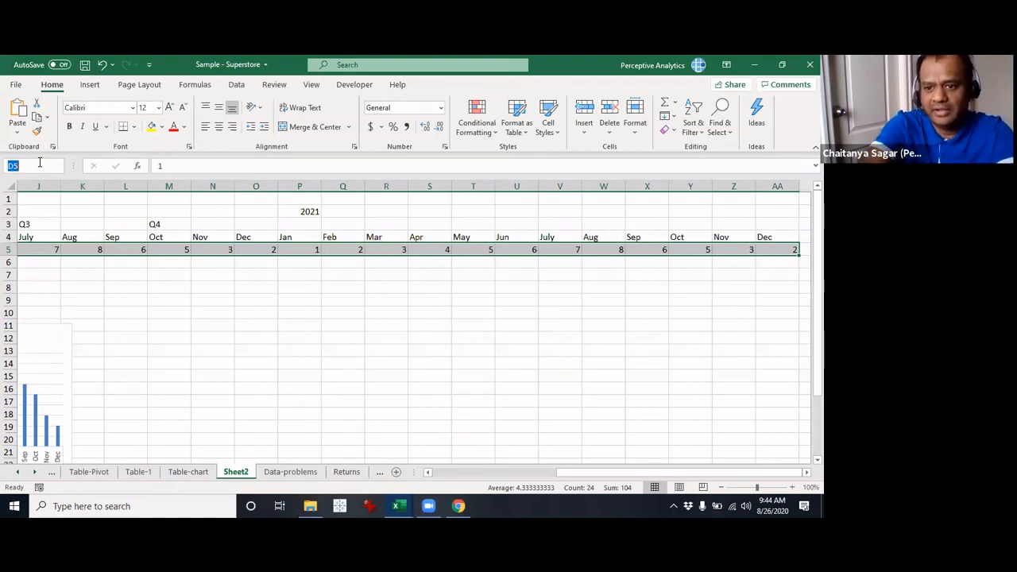
type("Revenue")
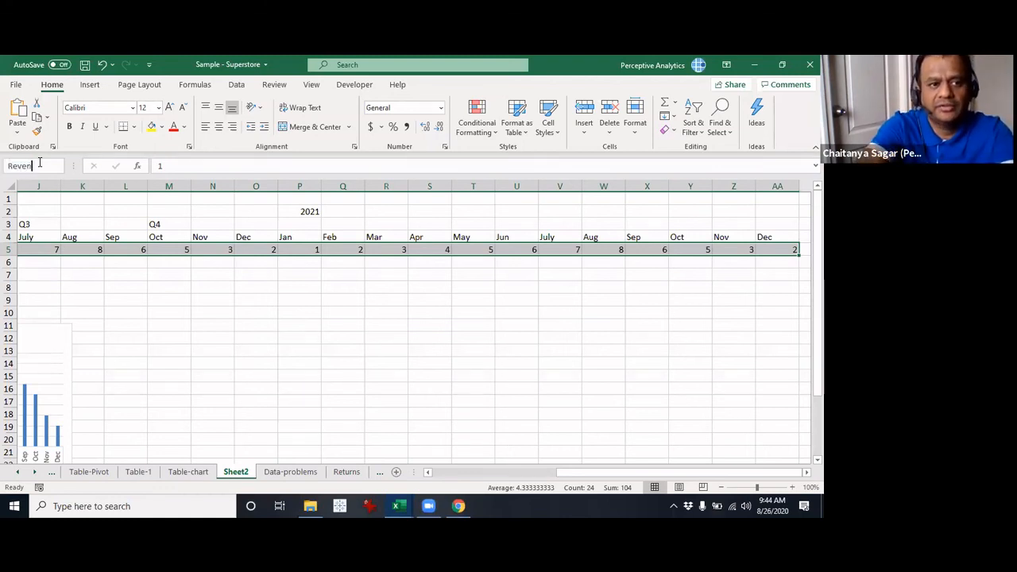
type("Total")
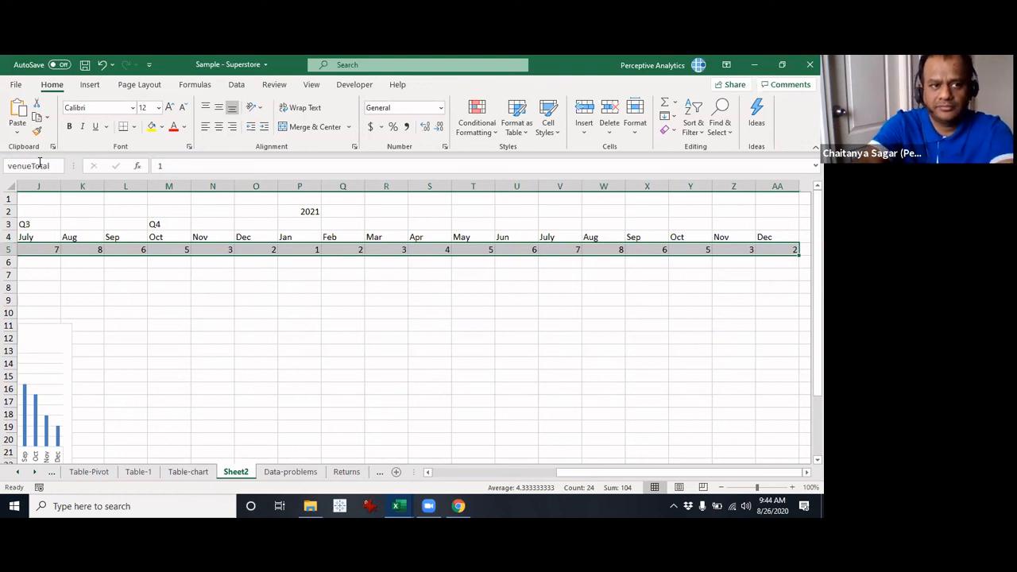
key("Return")
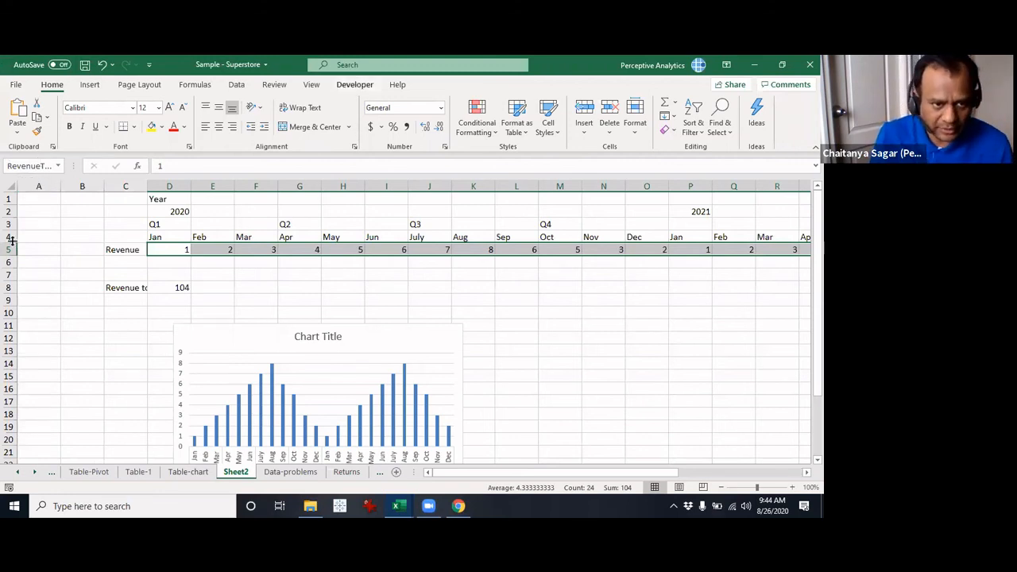
Step: Try to sum the named range RevenueTotal in D9 with a SUM formula
left_click(183, 299)
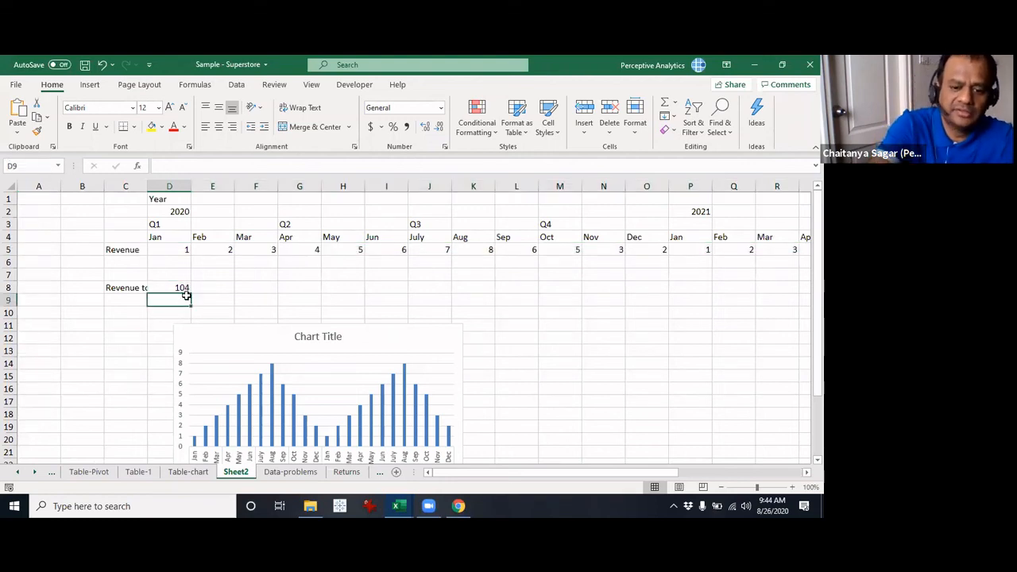
type("=sum(")
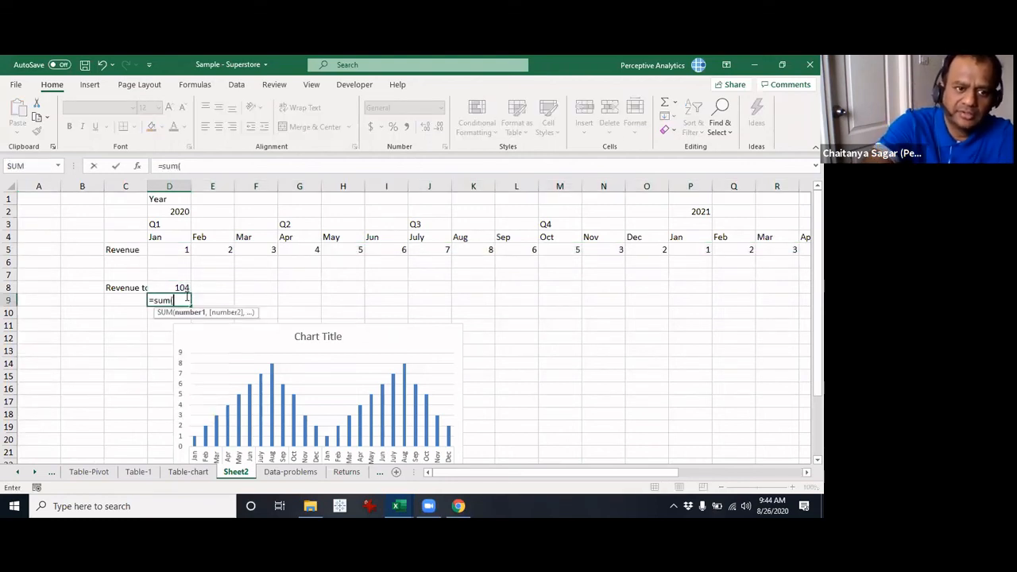
type("re")
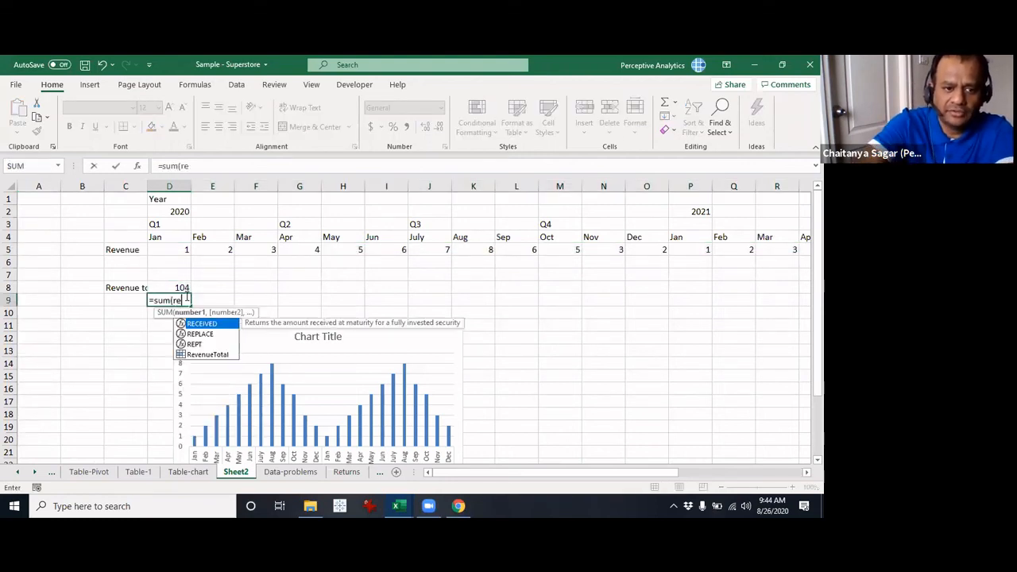
key("Down")
key("Down")
key("Down")
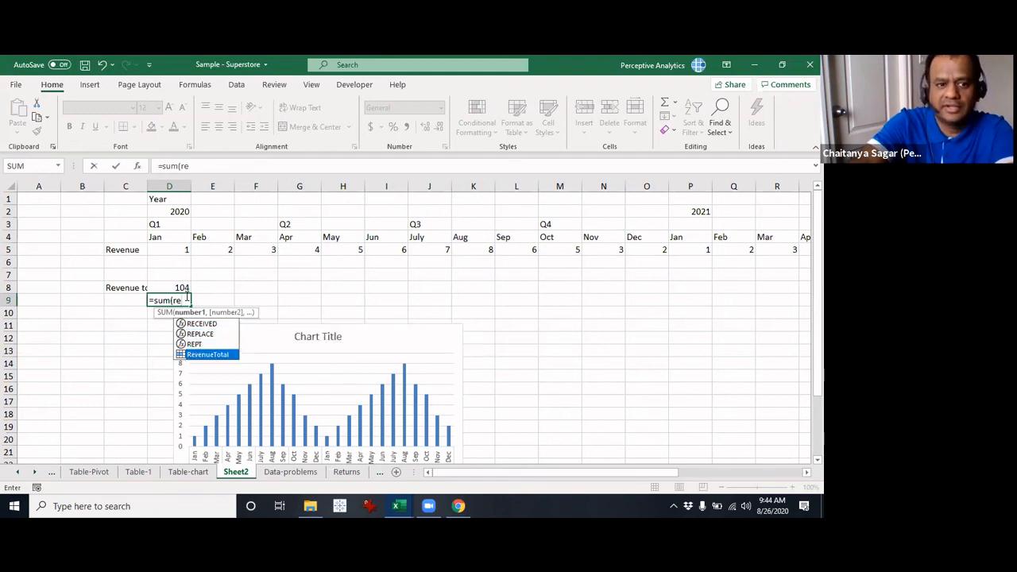
key("Return")
Step: Correct the formula in D9 to =SUM(RevenueTotal) and check its reference
left_click(186, 298)
double_click(186, 297)
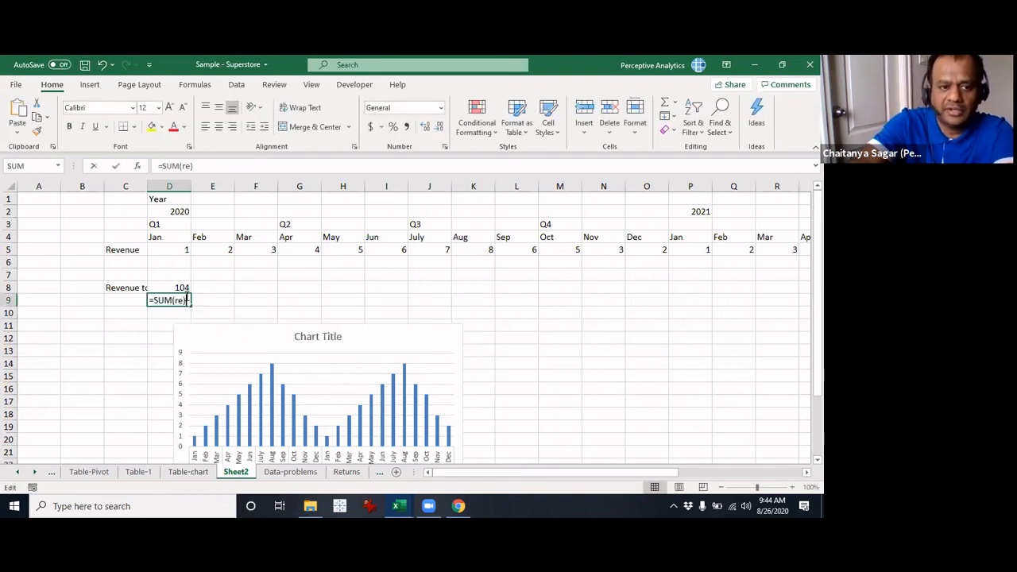
key("BackSpace")
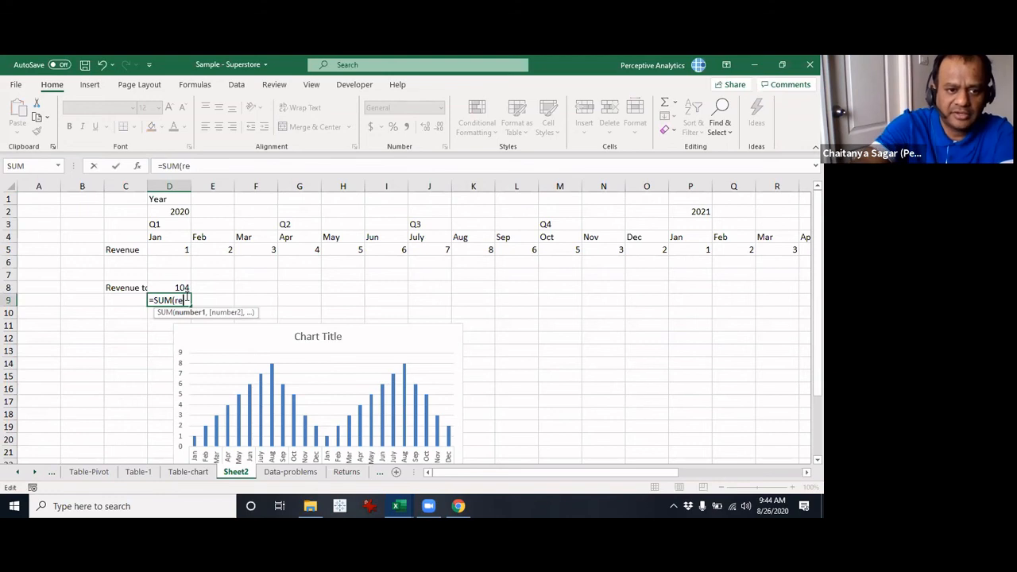
type("v")
key("Tab")
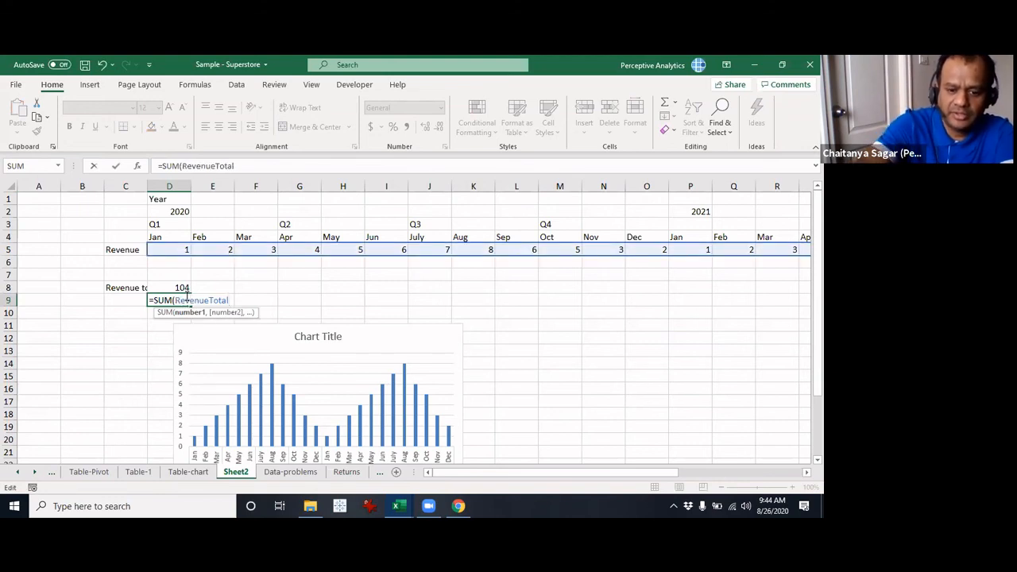
key("Return")
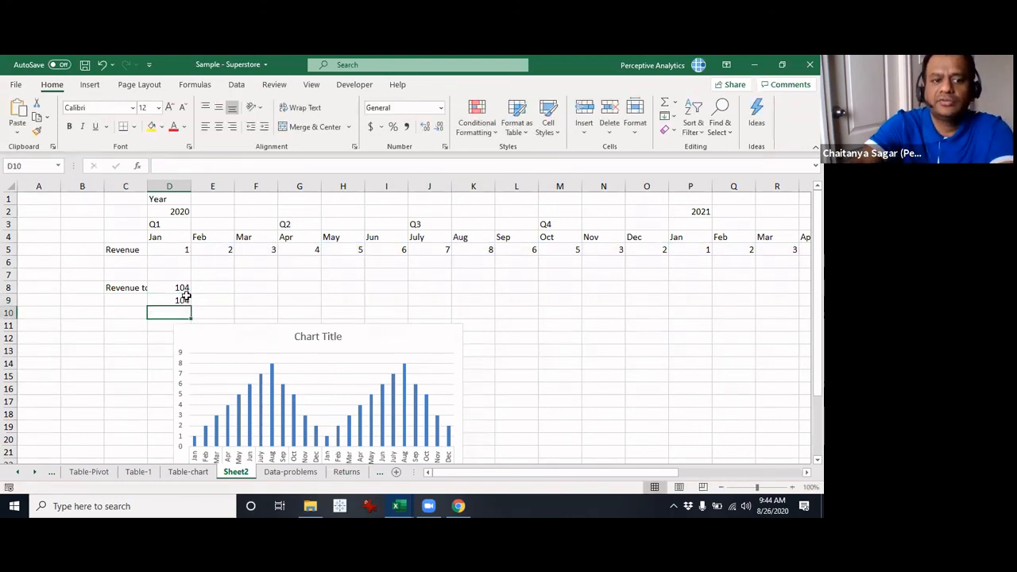
double_click(186, 297)
key("Escape")
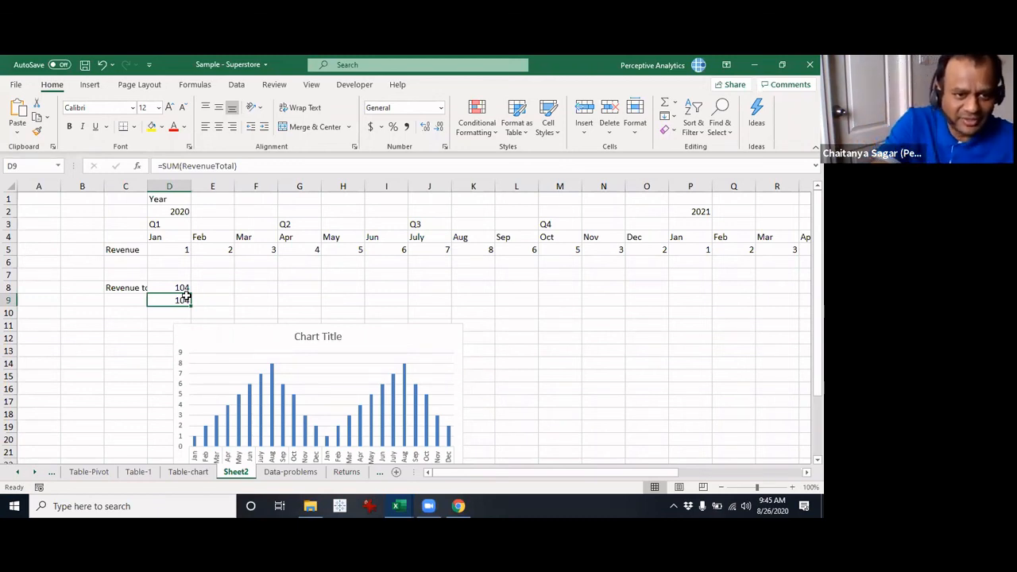
Step: Select the monthly revenue values D5:AA5 to check the range covered by its name
key("Up")
key("Up")
key("Up")
key("Up")
key("ctrl+shift+Right")
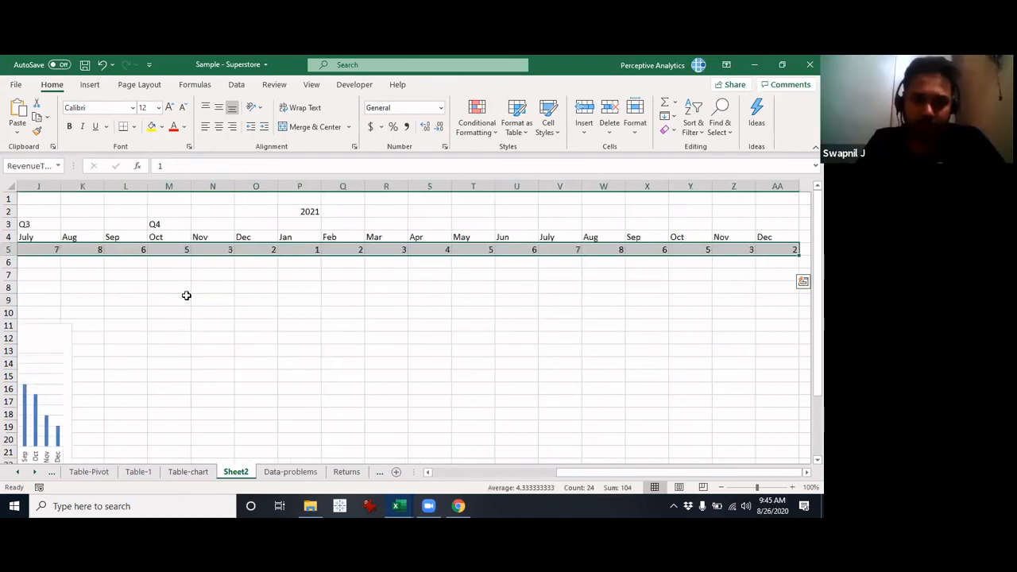
key("ctrl+q")
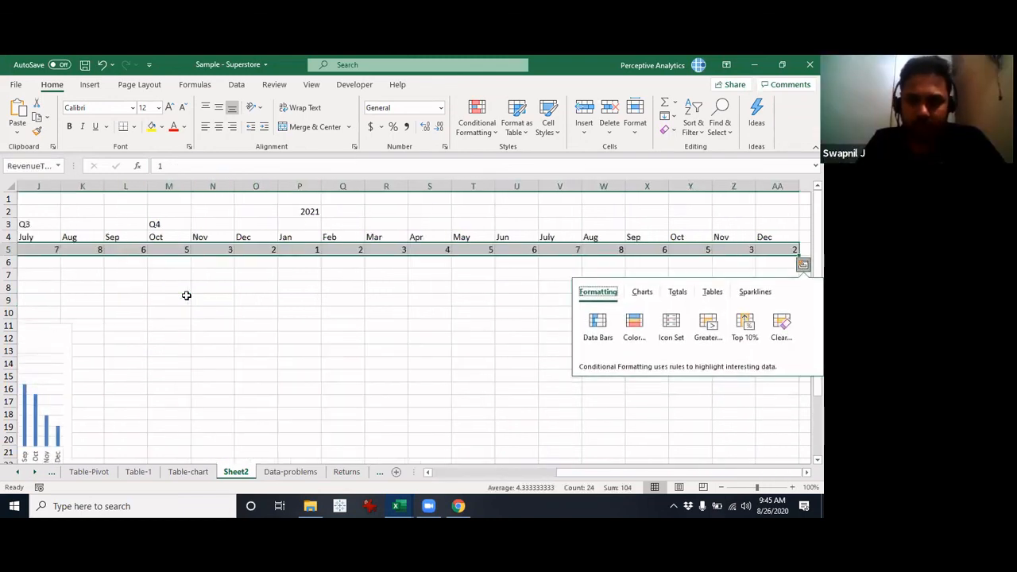
key("Left")
key("Left")
key("Left")
key("Escape")
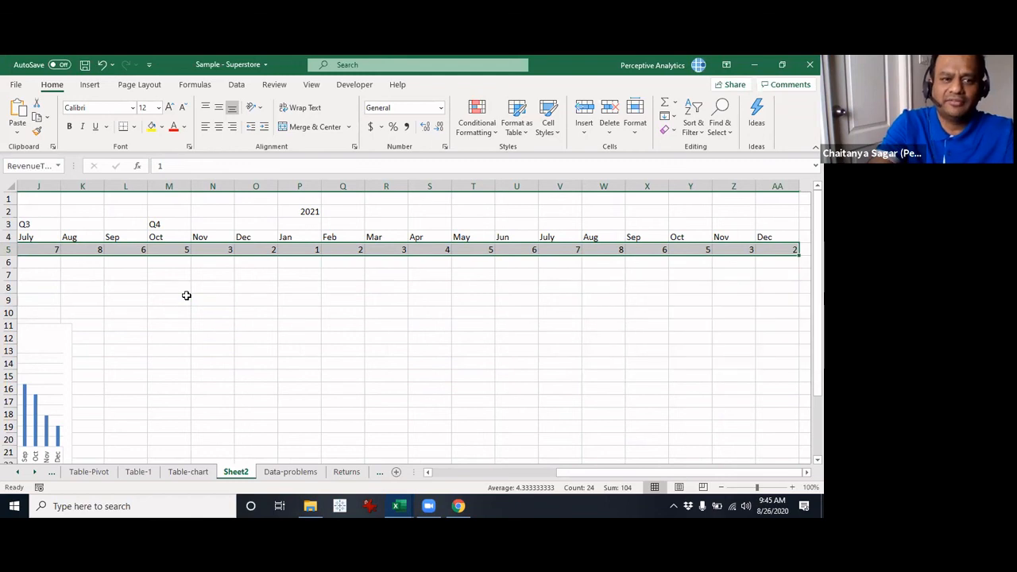
key("Left")
key("Right")
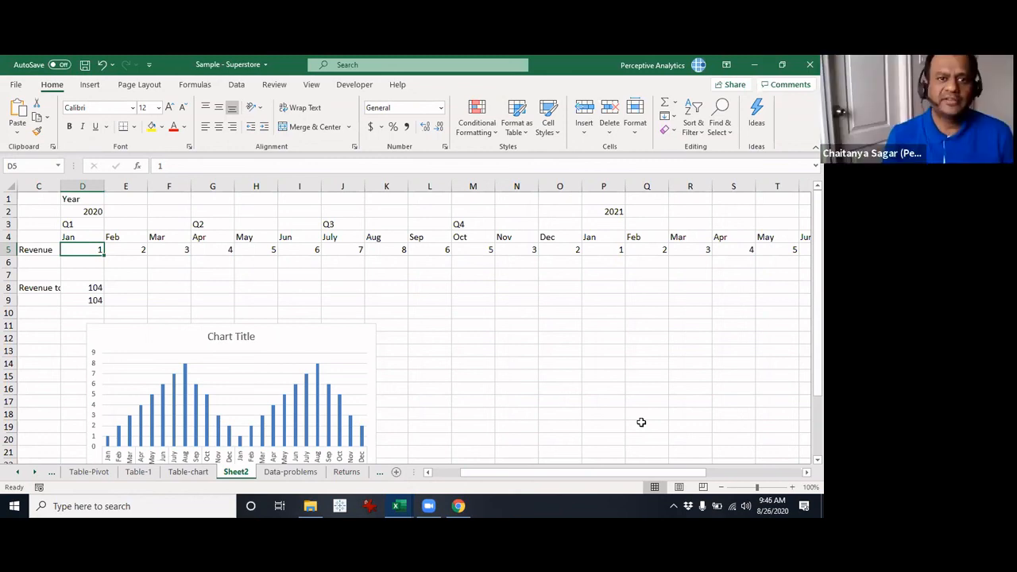
Step: Review the definition of RevenueTotal in the Name Manager, including the cells it refers to, without changing it
left_click(195, 84)
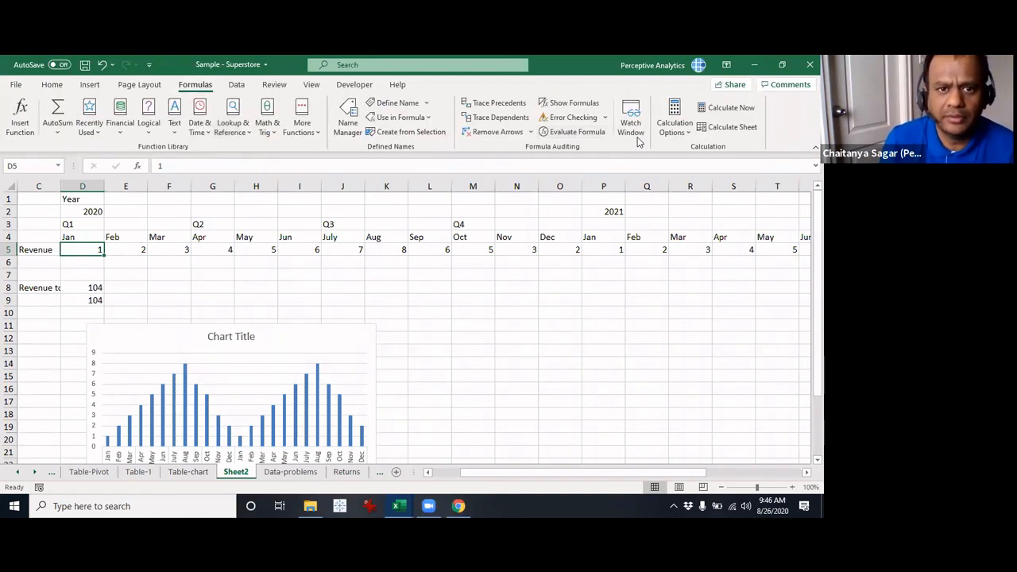
left_click(349, 119)
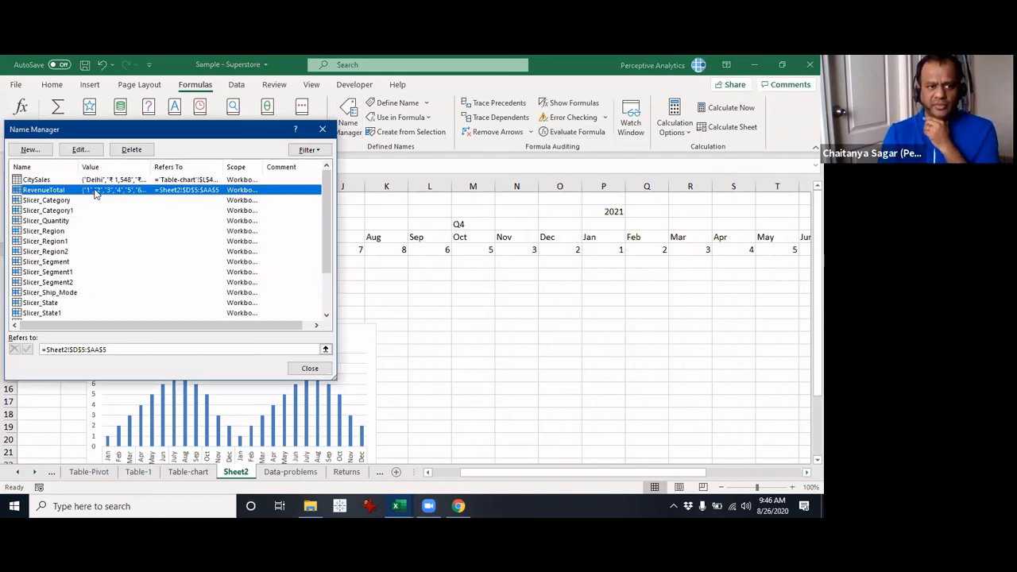
left_click(80, 149)
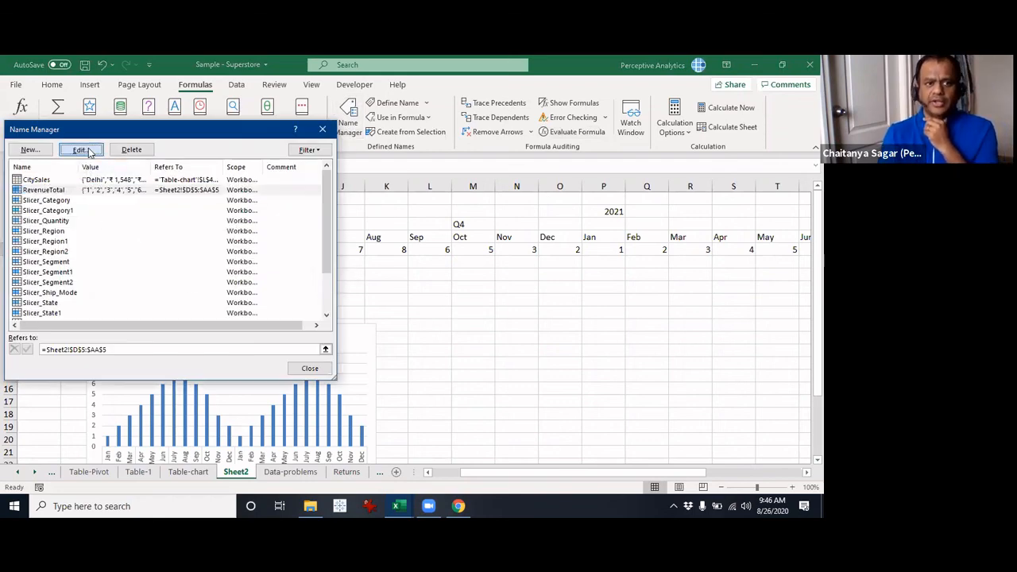
left_click(191, 294)
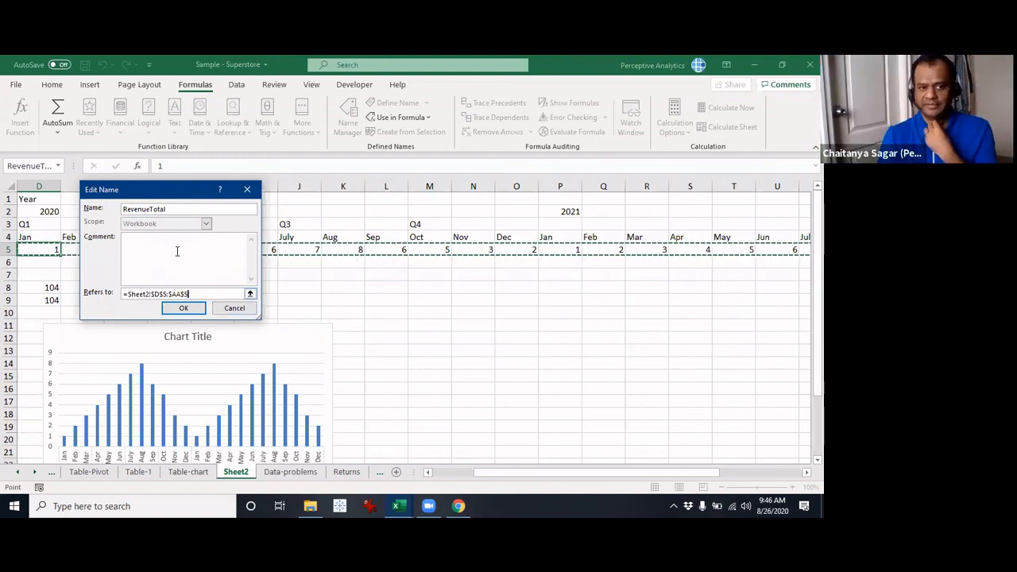
key("shift+Tab")
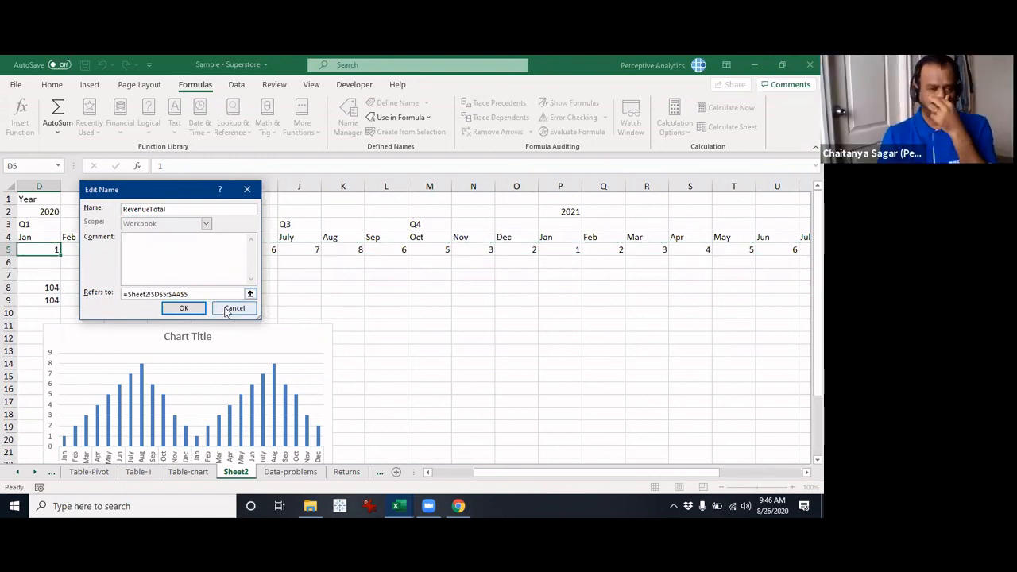
left_click(233, 308)
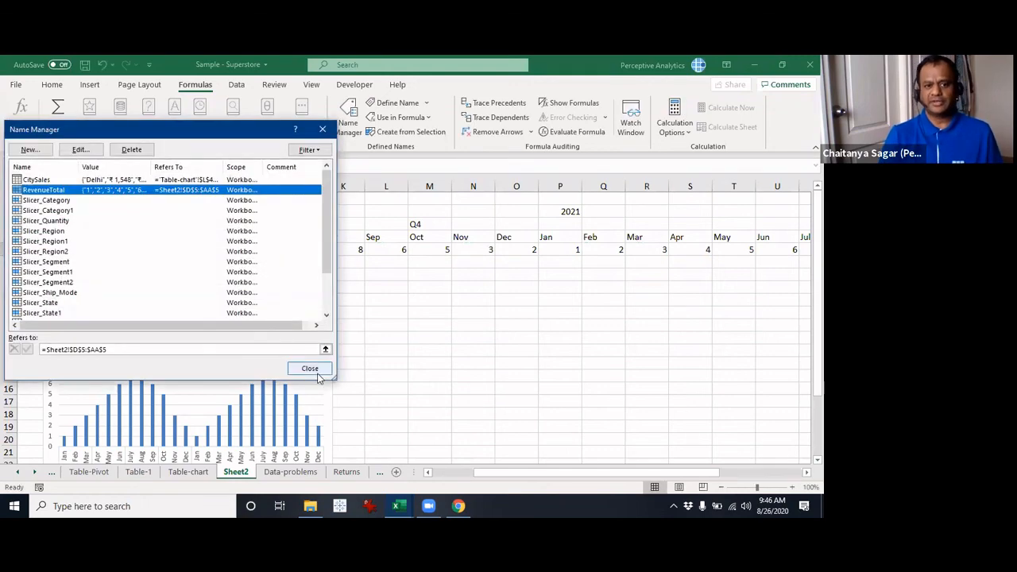
left_click(309, 369)
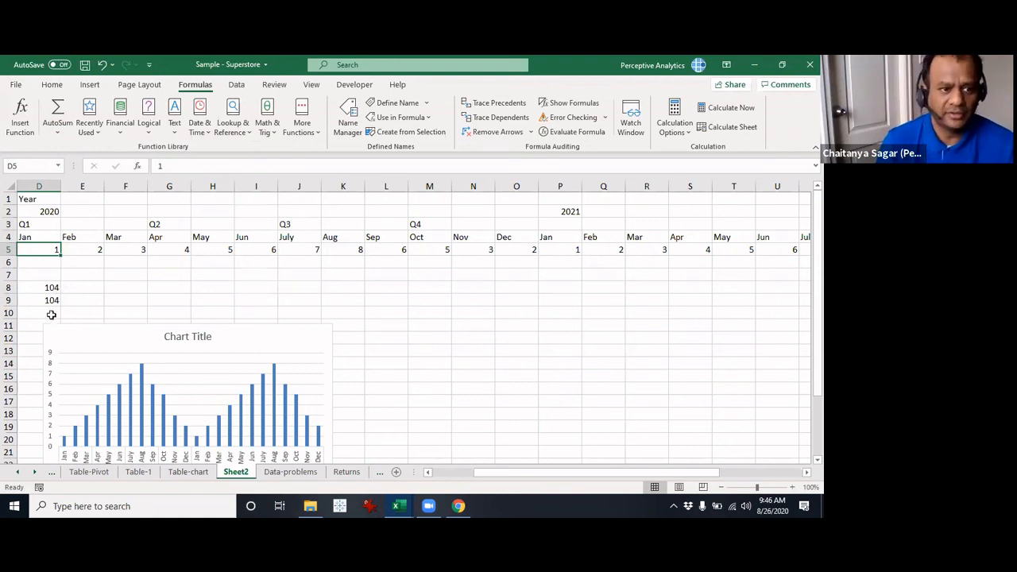
key("Home")
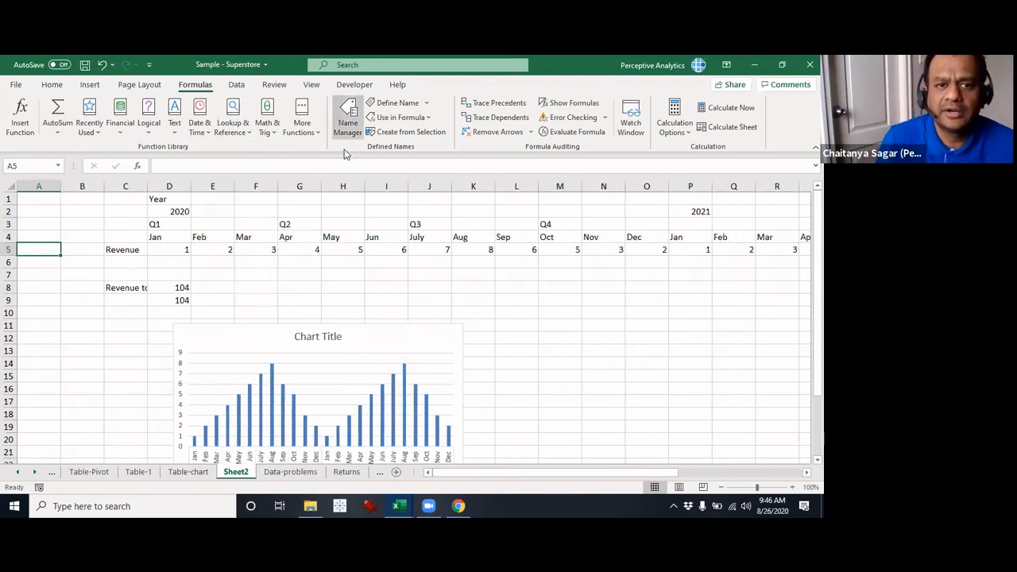
Step: Rename the named range RevenueTotal to RevenueTotal2 and check the formula in D9
left_click(347, 119)
left_click(81, 151)
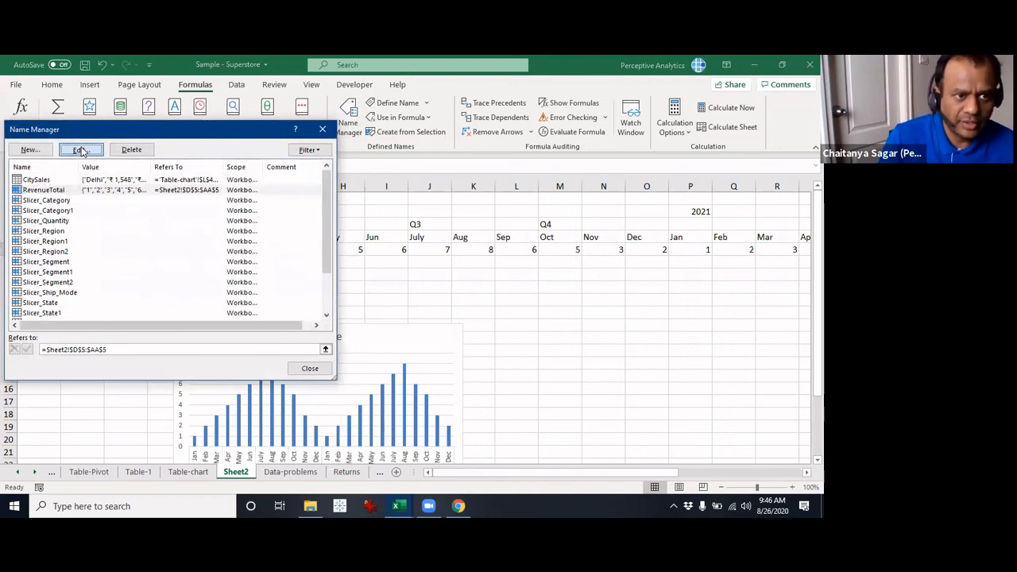
left_click(187, 209)
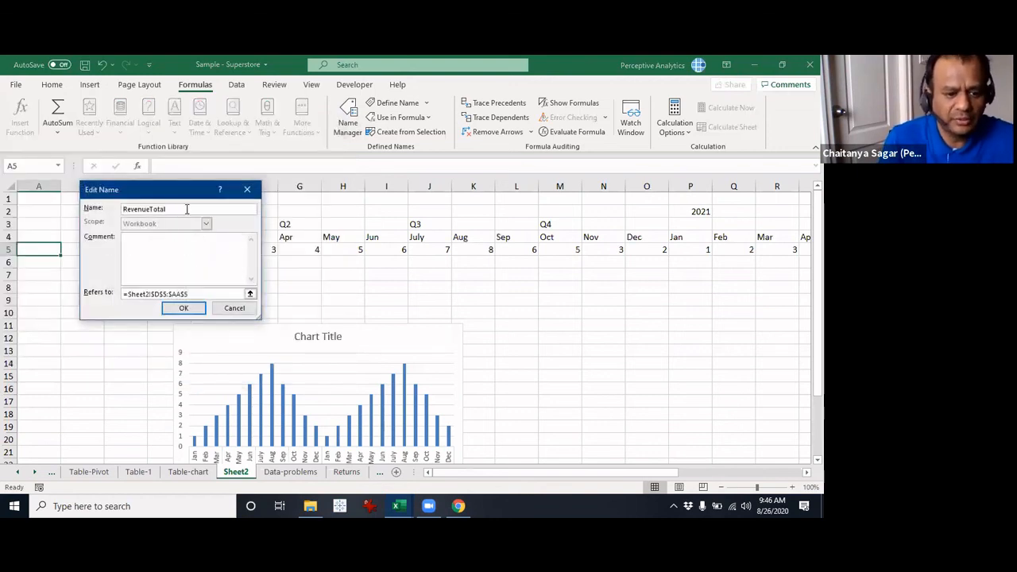
left_click(191, 312)
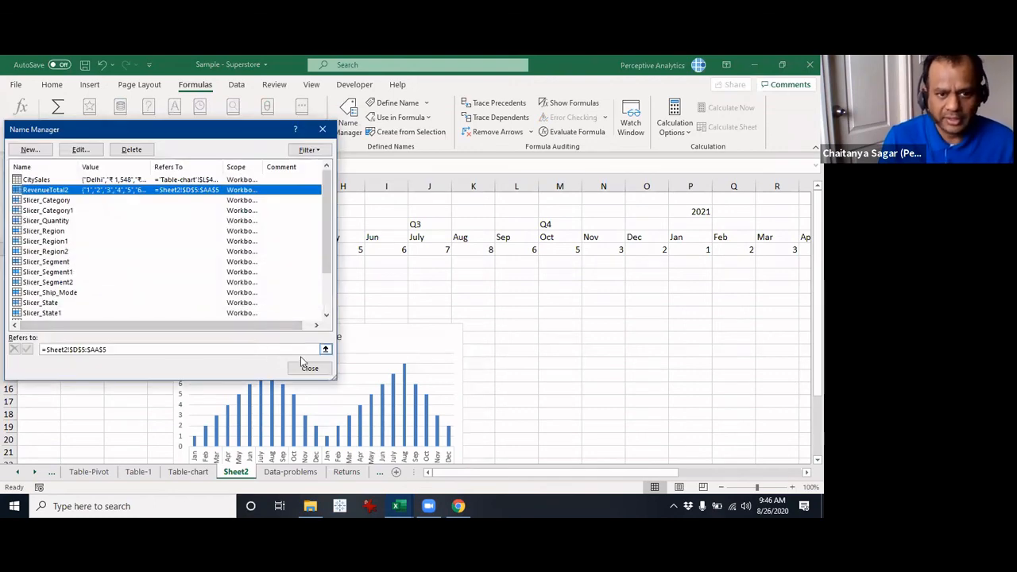
left_click(309, 368)
left_click(183, 302)
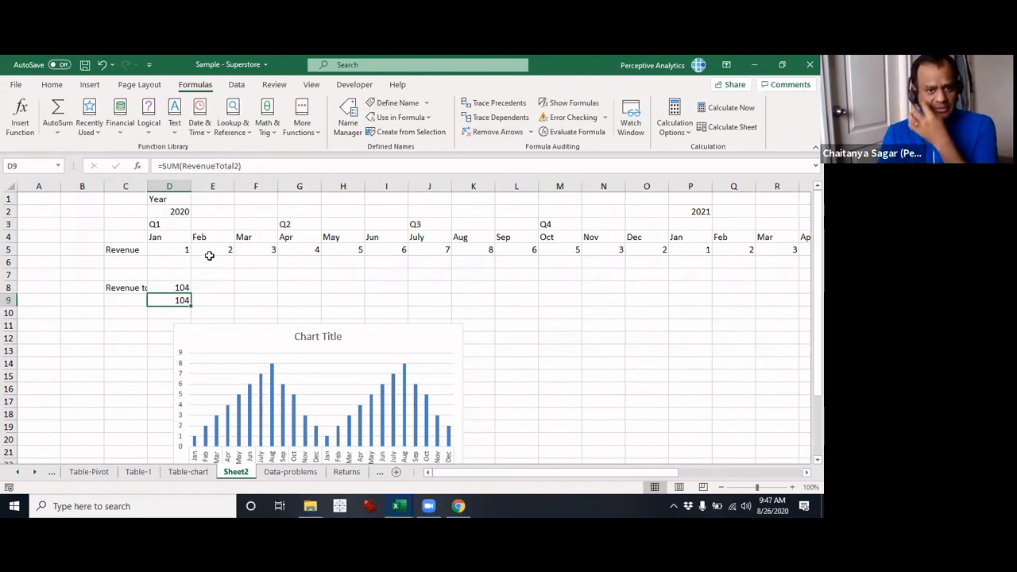
Step: From the Data-problems sheet, jump to the named range RevenueTotal2 using the list of defined names
left_click(290, 472)
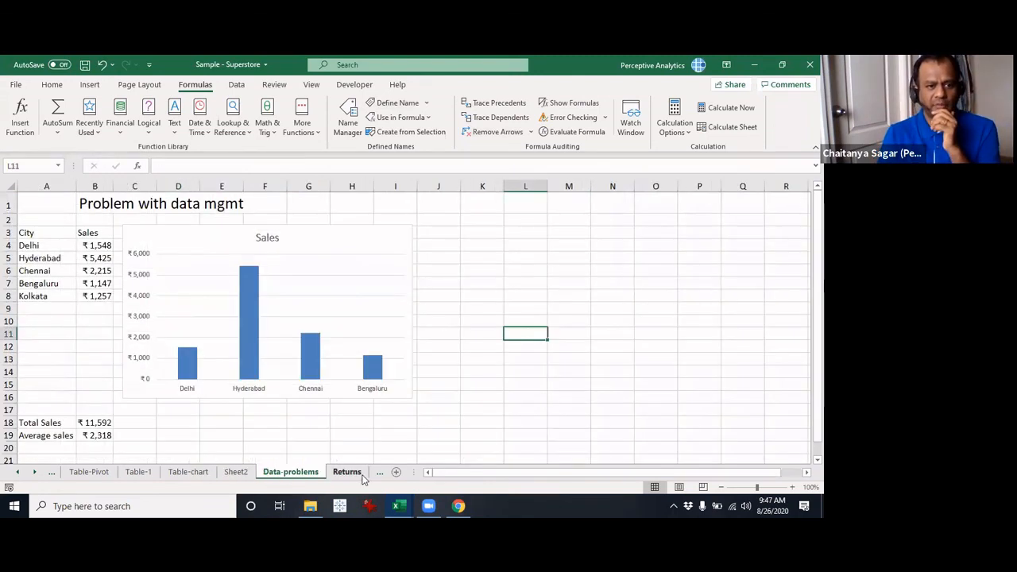
left_click(59, 166)
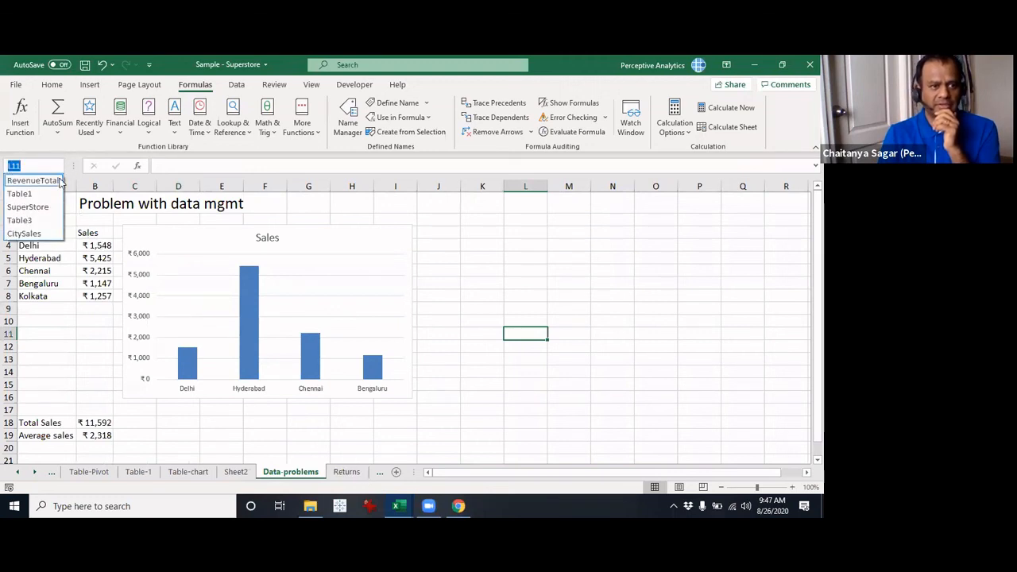
left_click(33, 180)
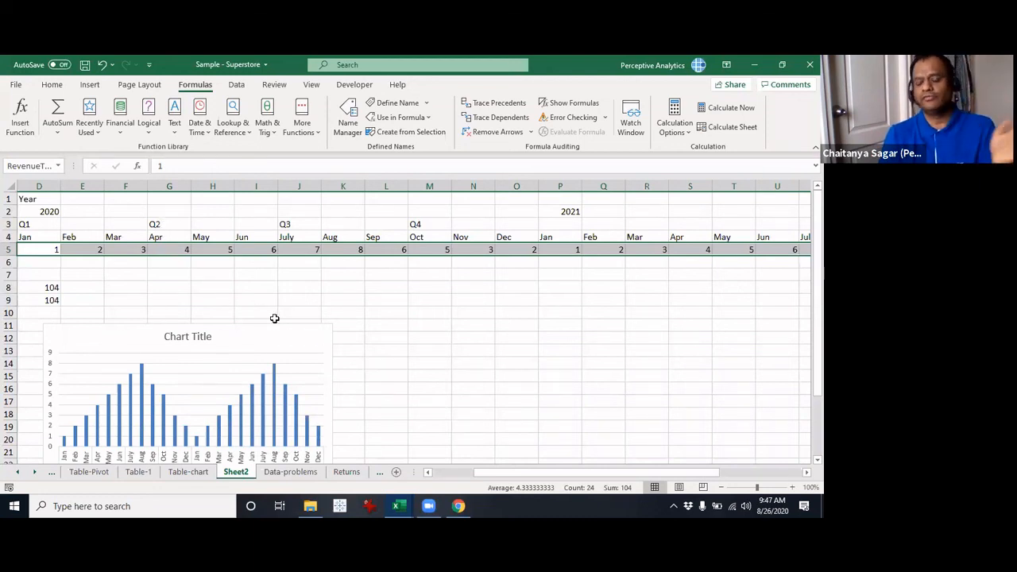
left_click(479, 316)
Step: From the Returns sheet, use Go To to jump to the named range RevenueTotal2, and return to the start of its row
left_click(345, 472)
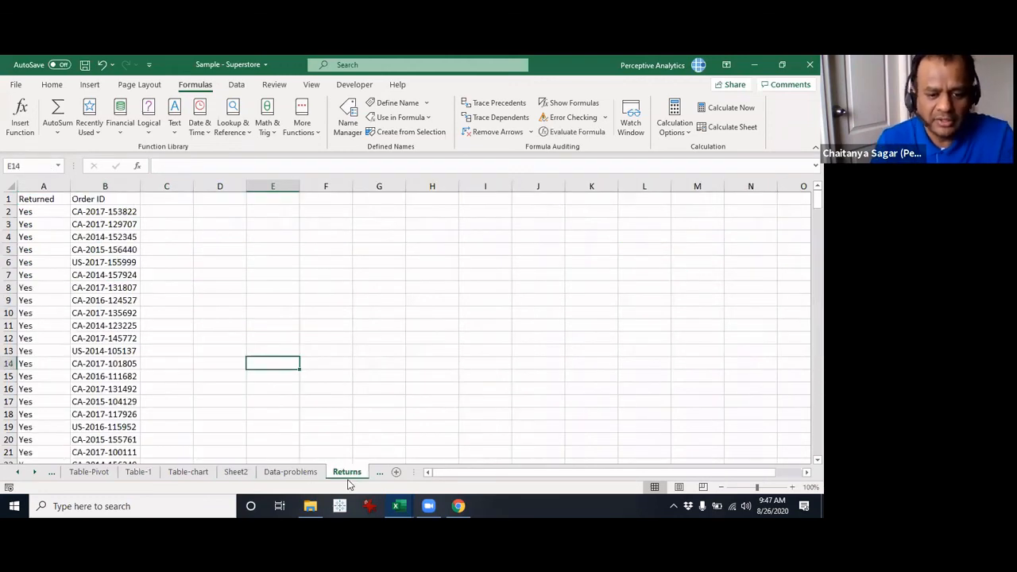
key("F5")
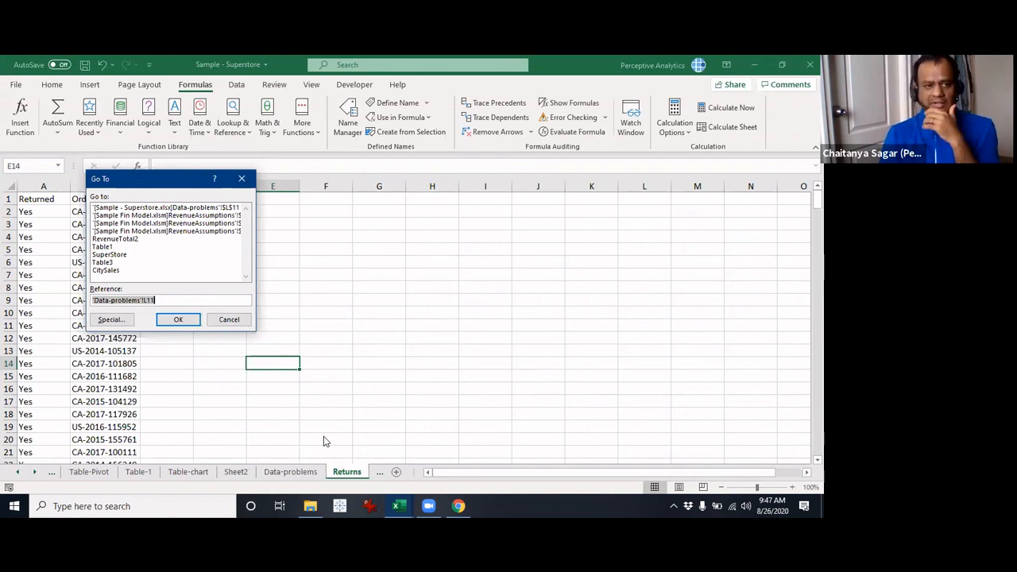
left_click(134, 240)
left_click(179, 320)
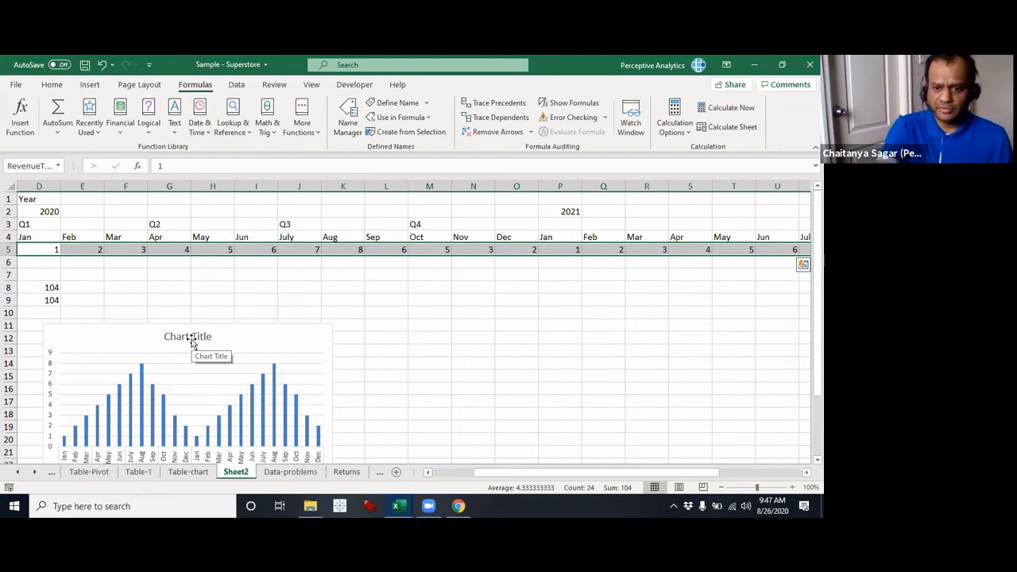
key("Home")
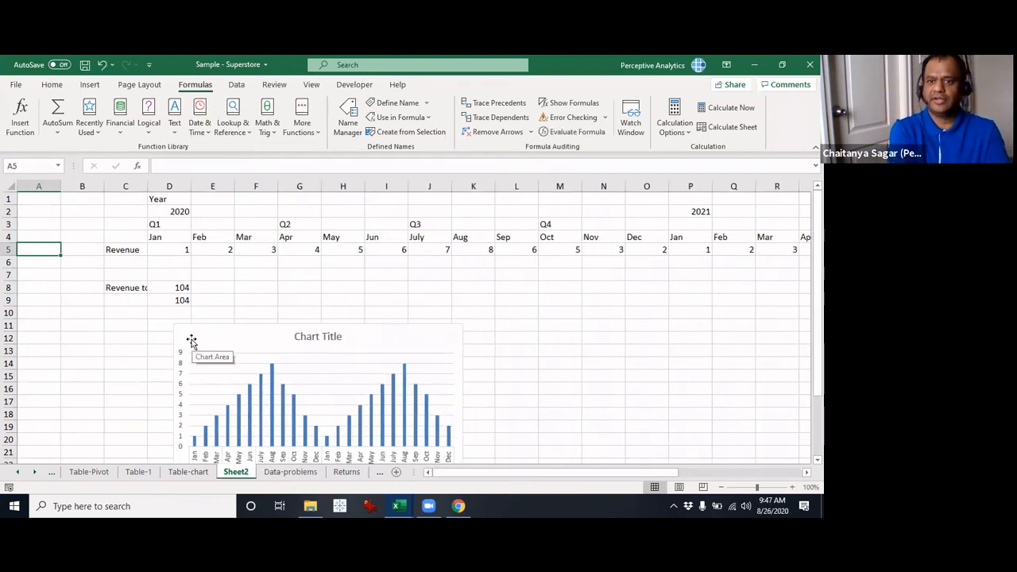